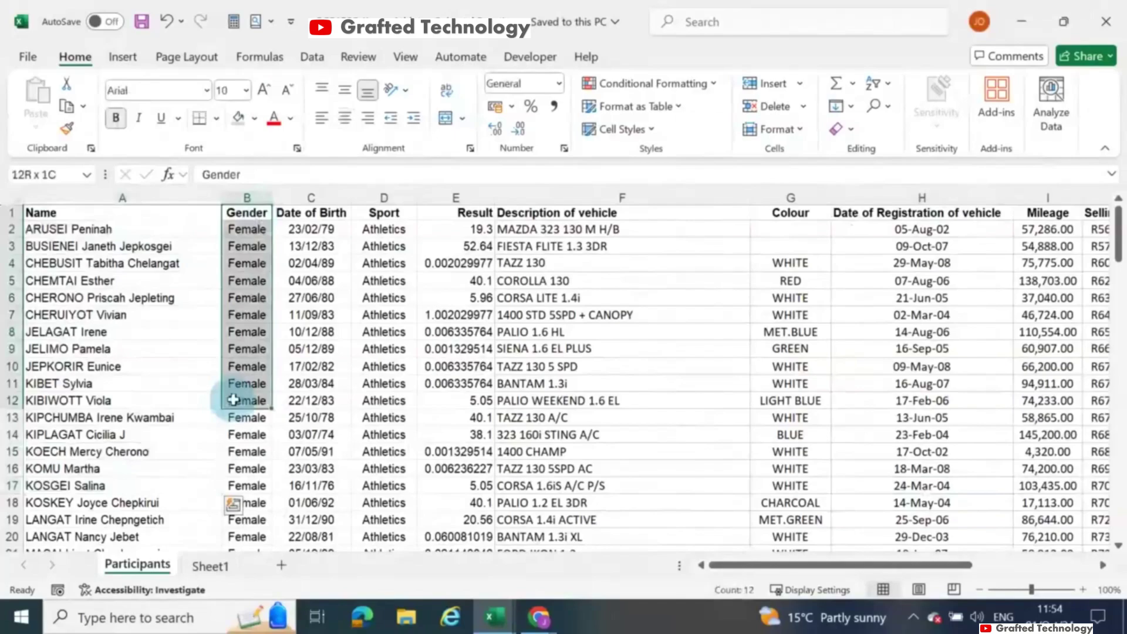
Examine the Gender, Date of Birth and Sport columns of the participants data down to the last row
drag(233, 401, 239, 472)
drag(311, 212, 339, 418)
click(392, 232)
scroll(395, 235, down, 2)
scroll(395, 234, up, 2)
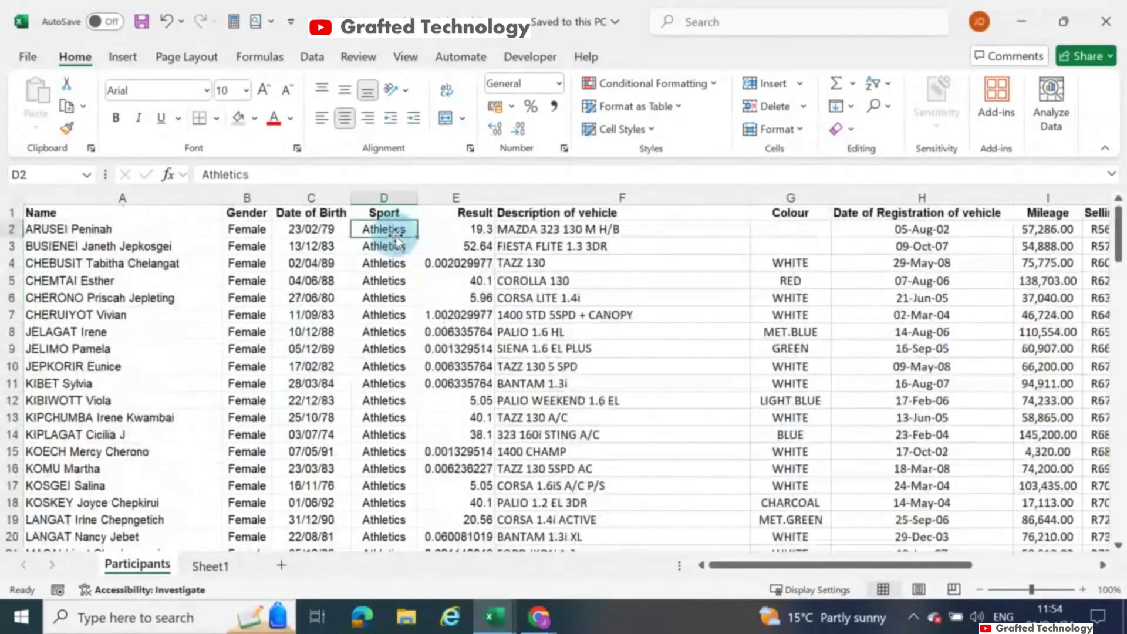
click(384, 198)
scroll(400, 296, down, 3)
scroll(400, 296, down, 20)
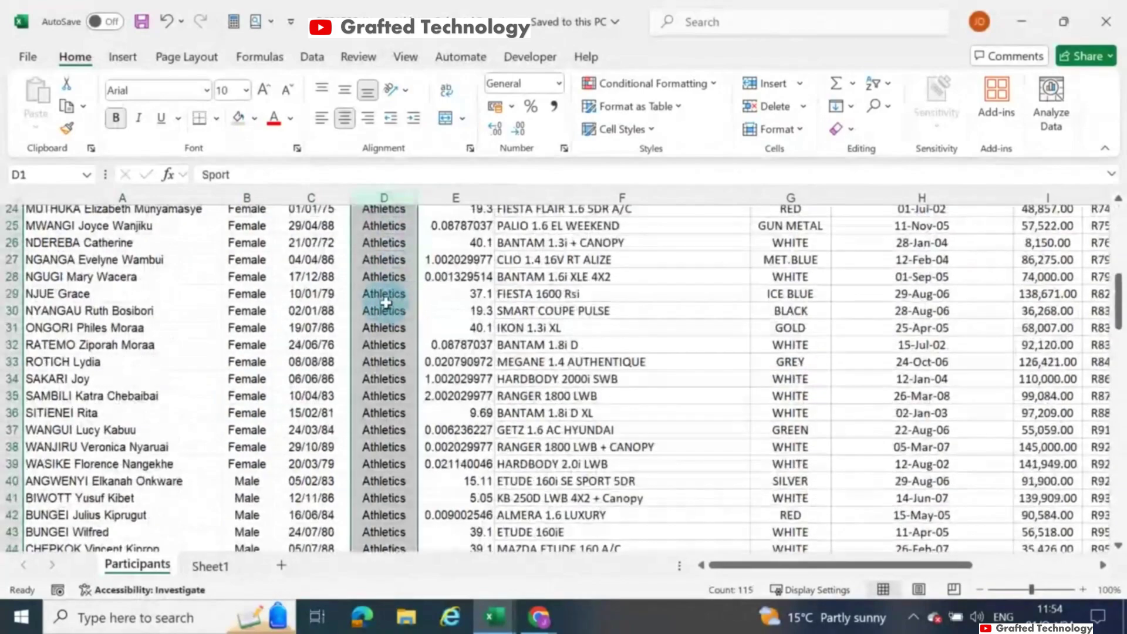
scroll(385, 304, down, 6)
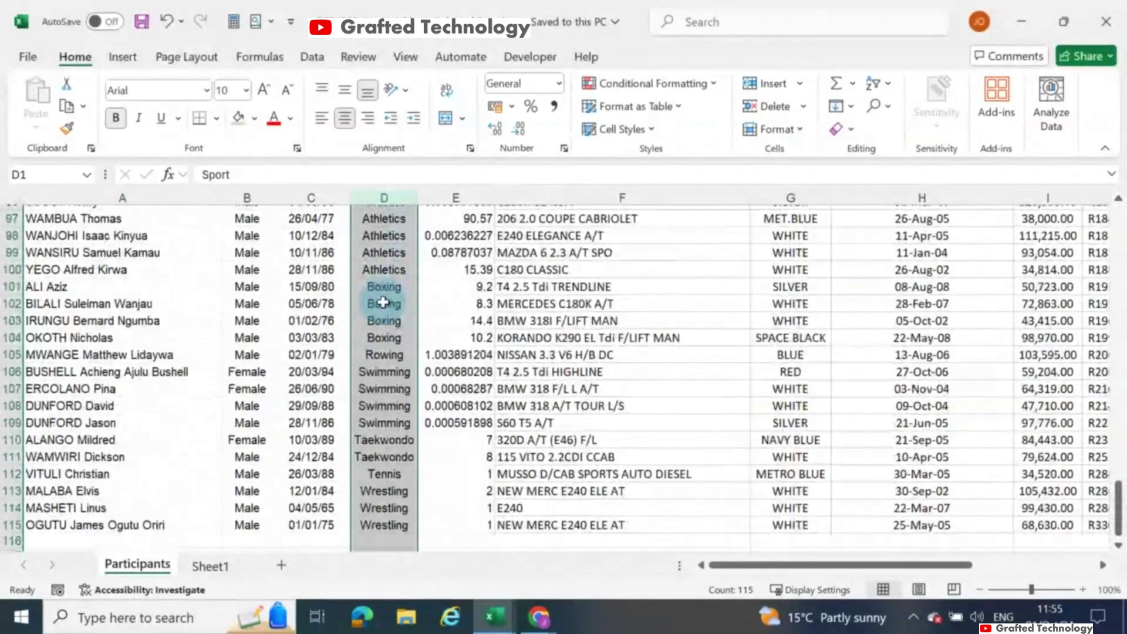
scroll(383, 302, down, 1)
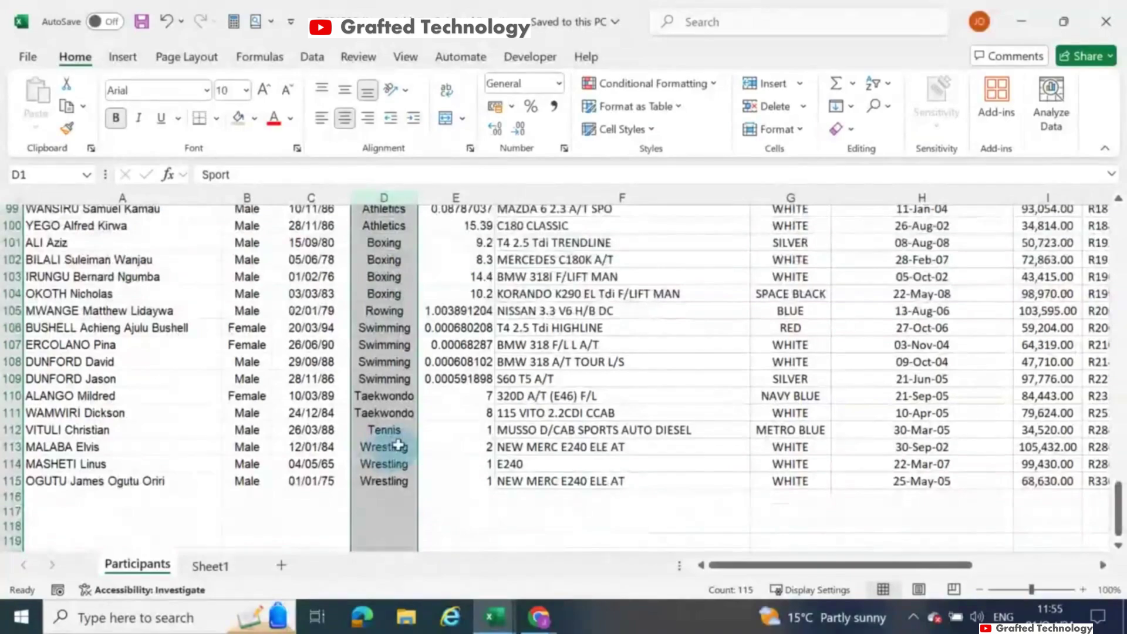
scroll(399, 446, up, 20)
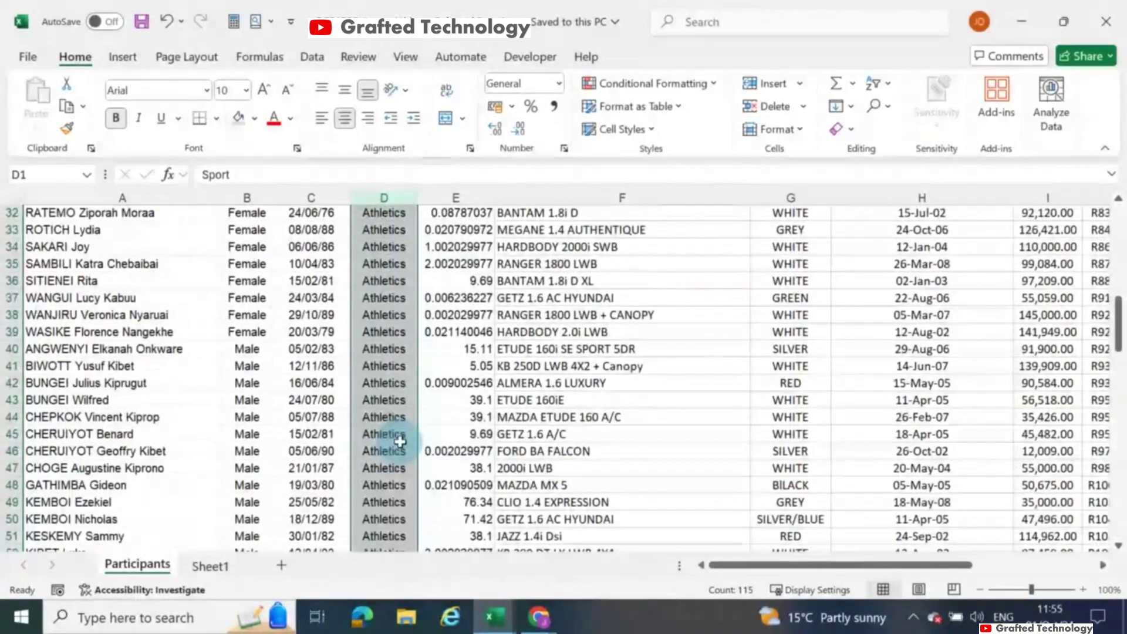
scroll(400, 441, up, 10)
Examine the Result, vehicle description, Colour, Date of Registration, Mileage and Selling Price columns
click(455, 198)
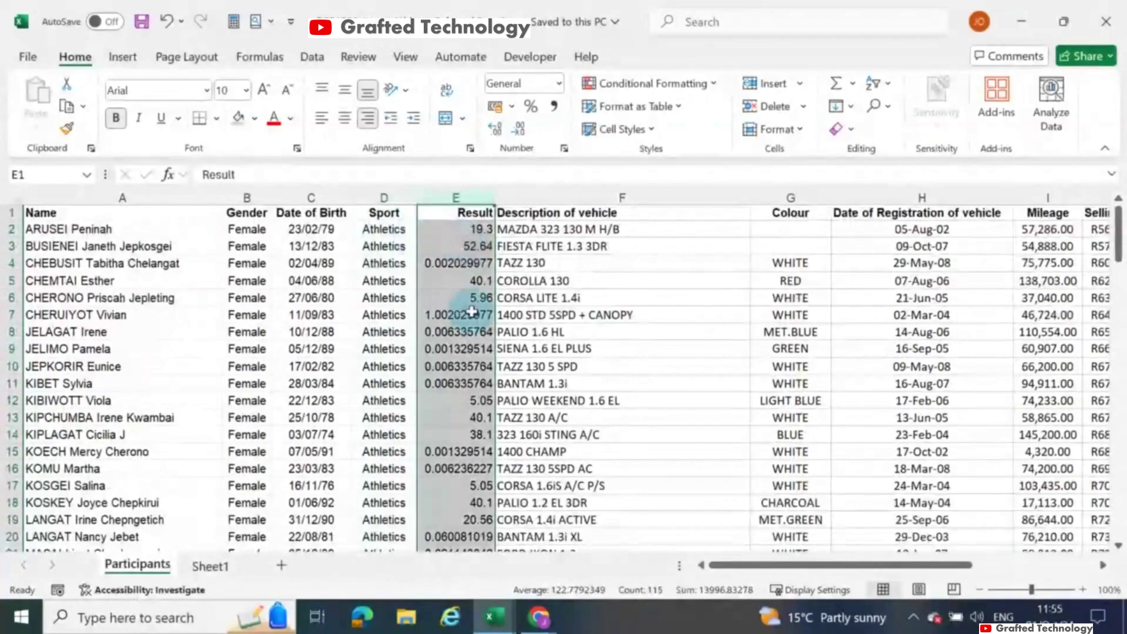
click(646, 199)
click(791, 212)
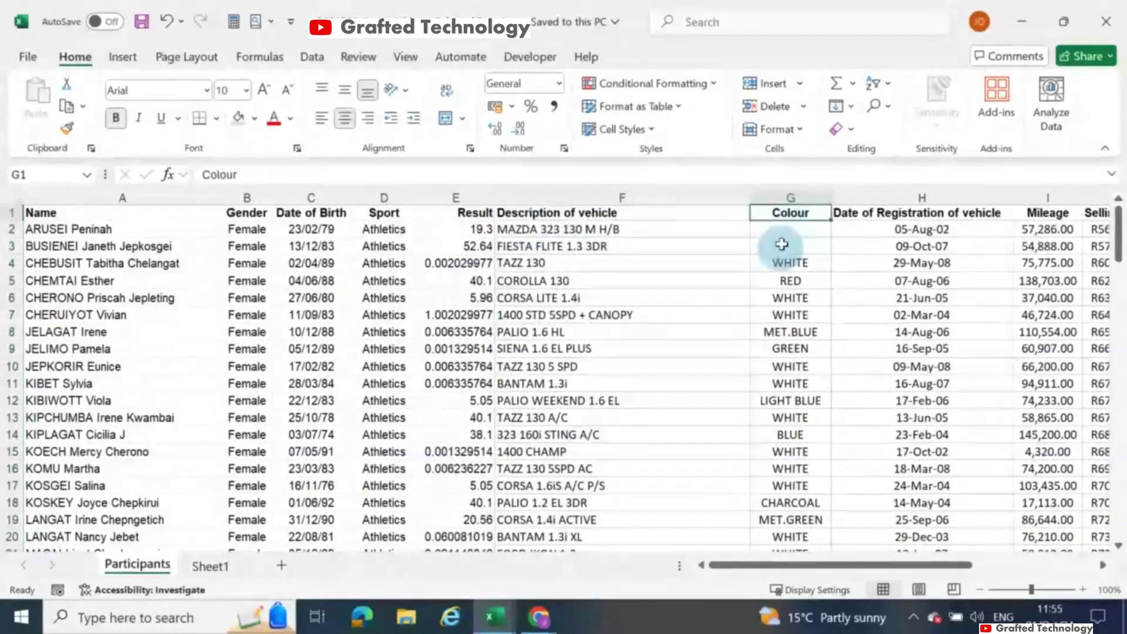
key(ctrl+space)
click(897, 198)
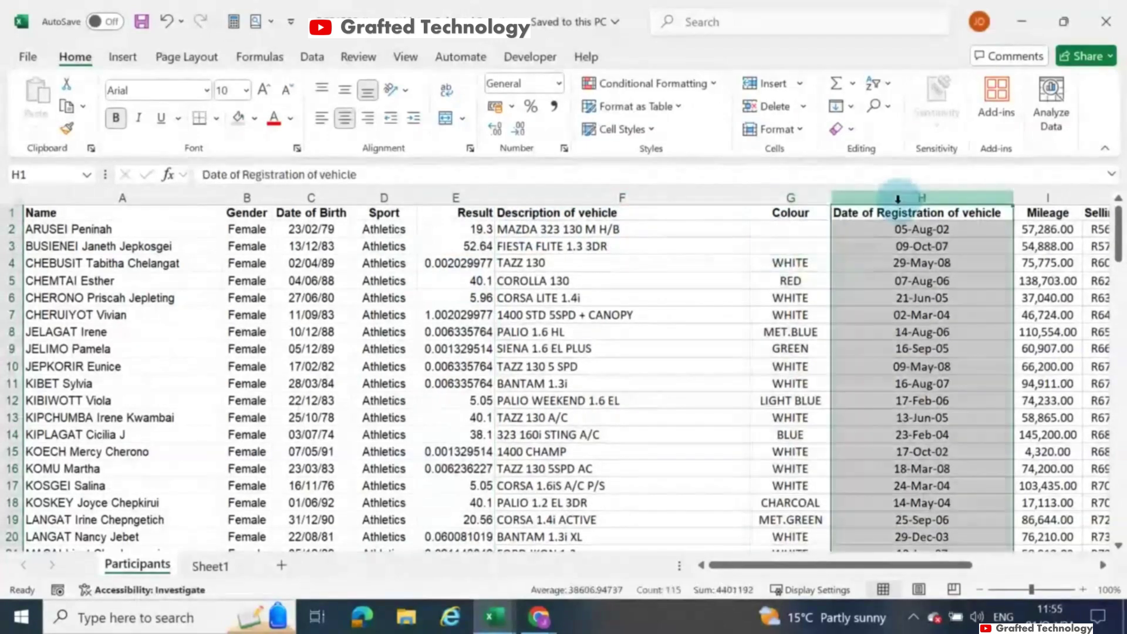
drag(843, 567, 931, 568)
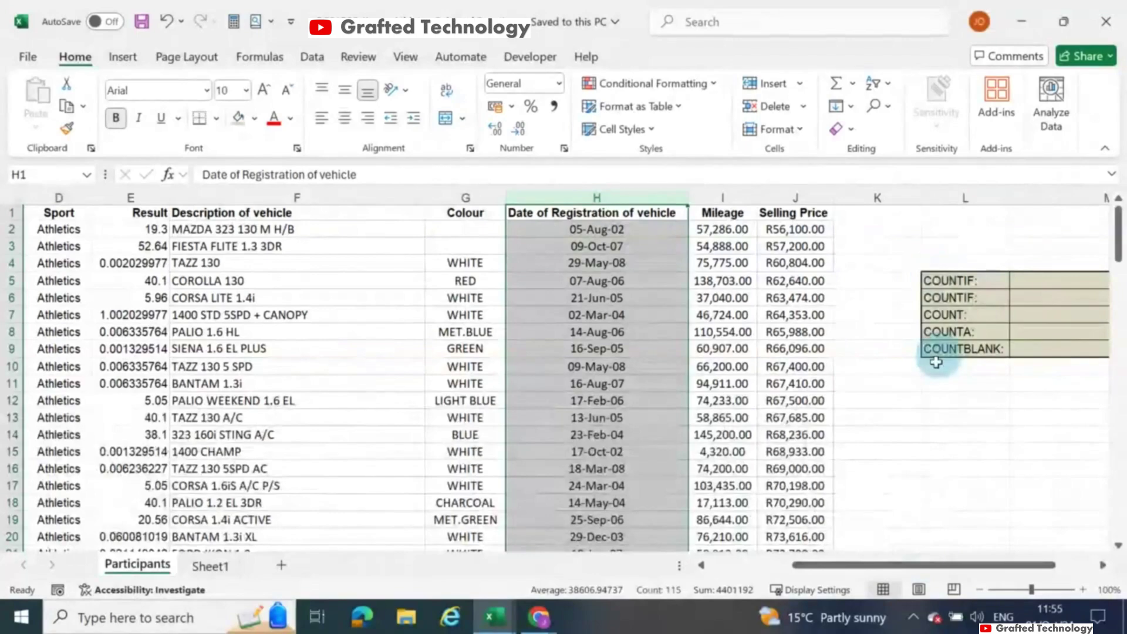
click(721, 202)
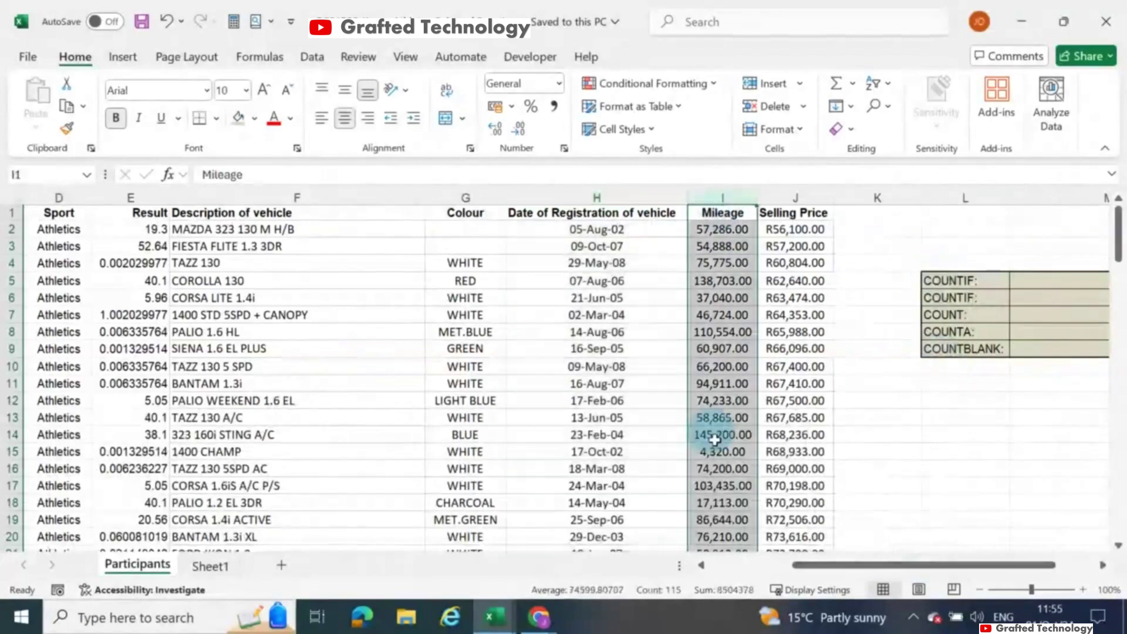
click(787, 197)
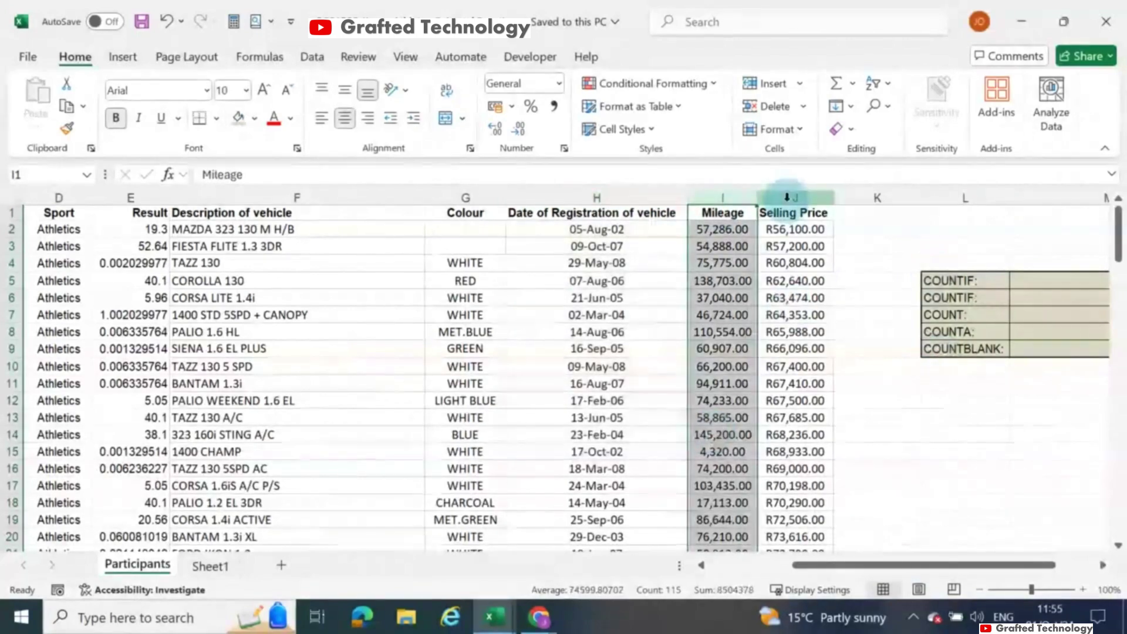
drag(849, 566, 766, 571)
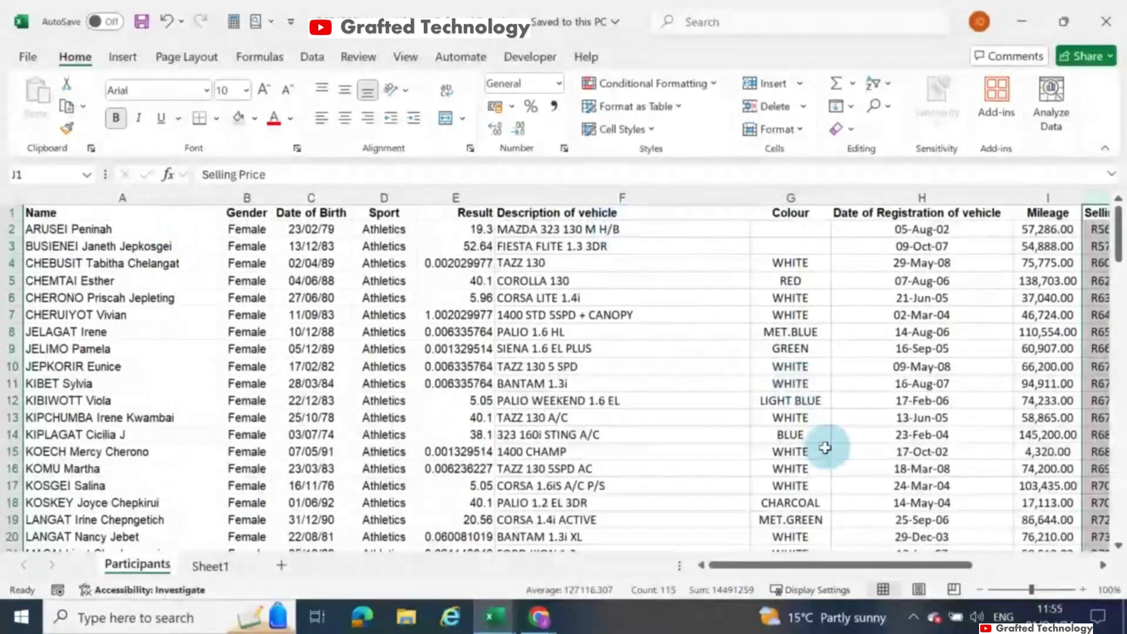
Examine the table of count functions beside the data and the text entries in the Colour column
drag(857, 565, 926, 566)
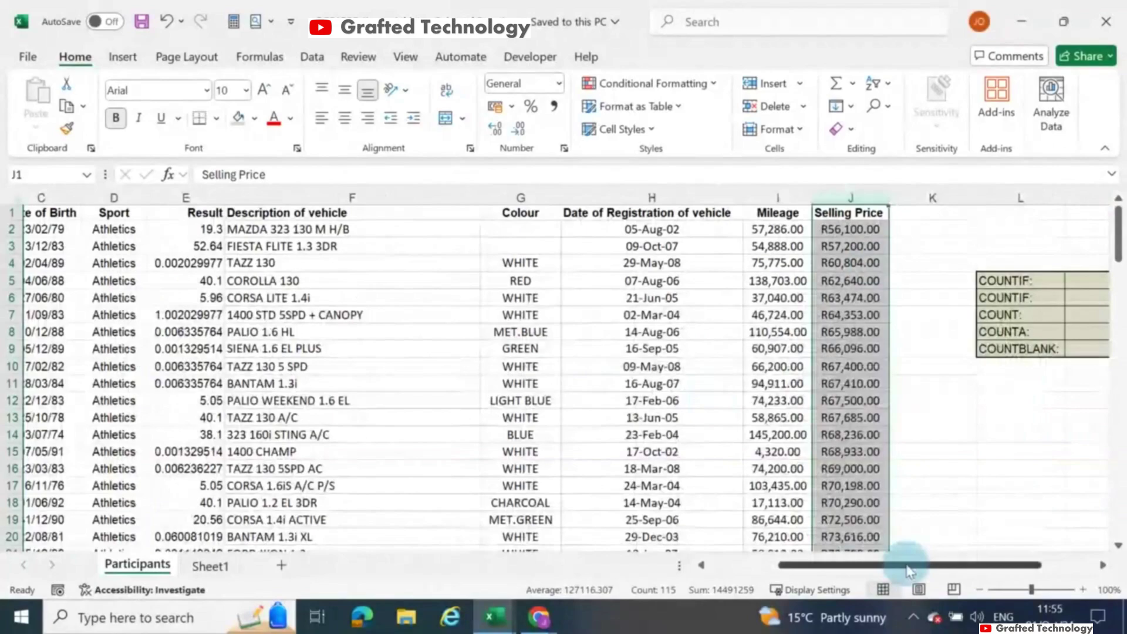
drag(909, 570, 941, 567)
click(1003, 289)
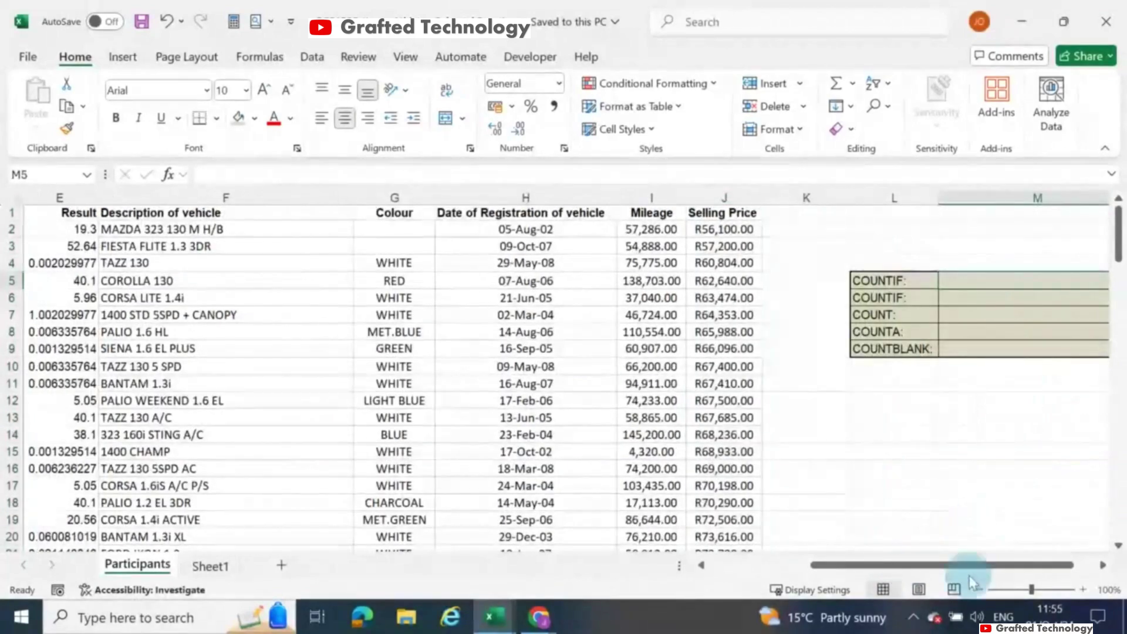
drag(970, 576, 992, 567)
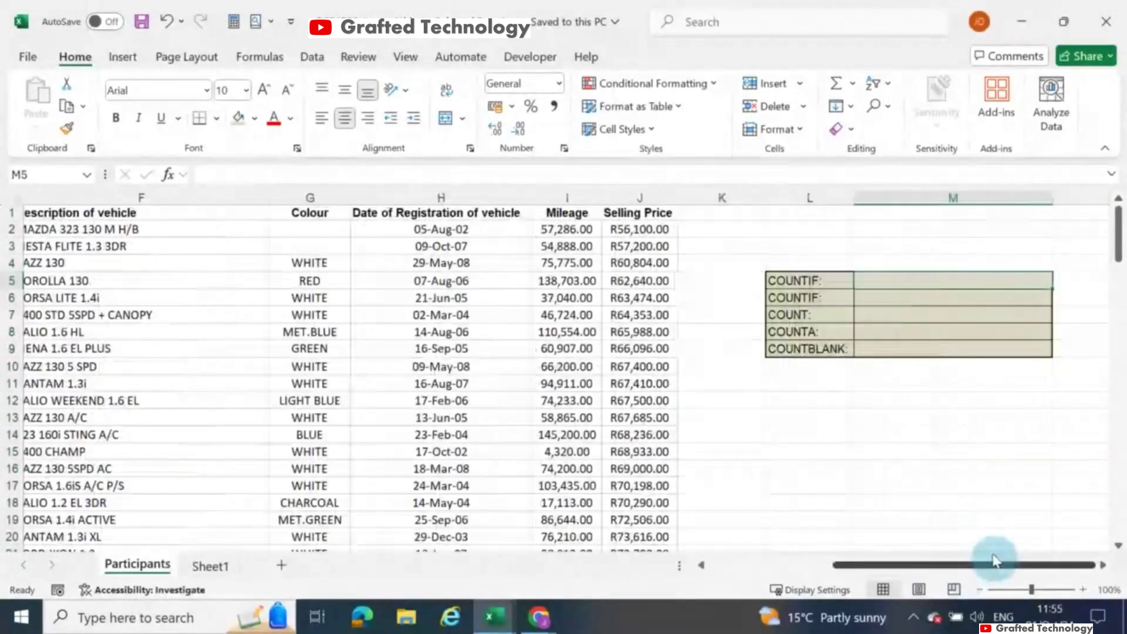
click(867, 315)
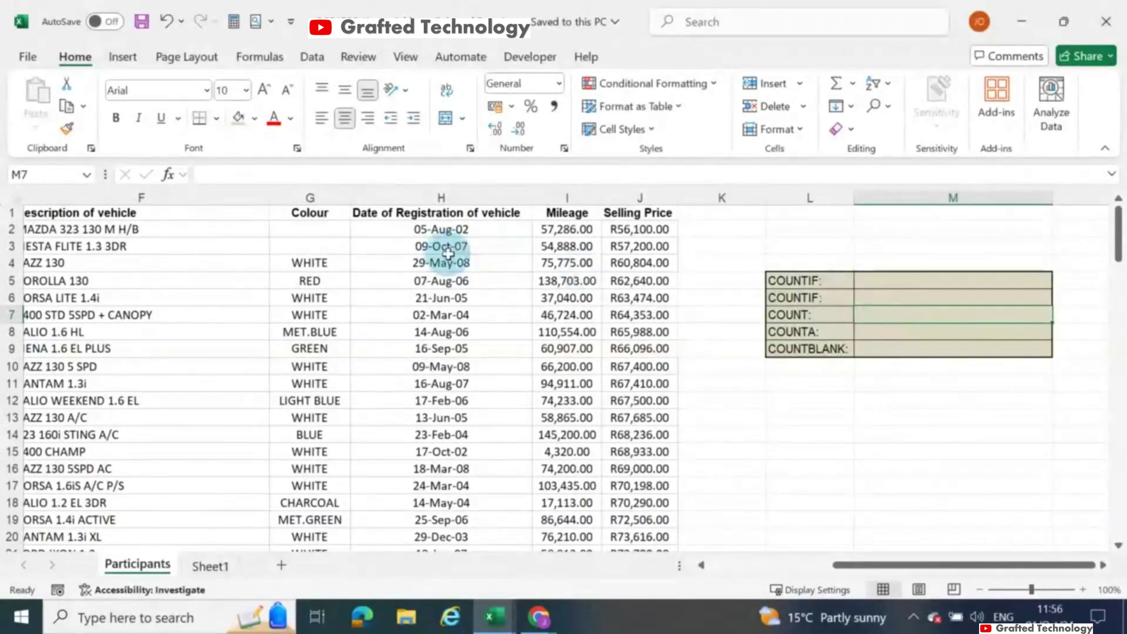
click(318, 197)
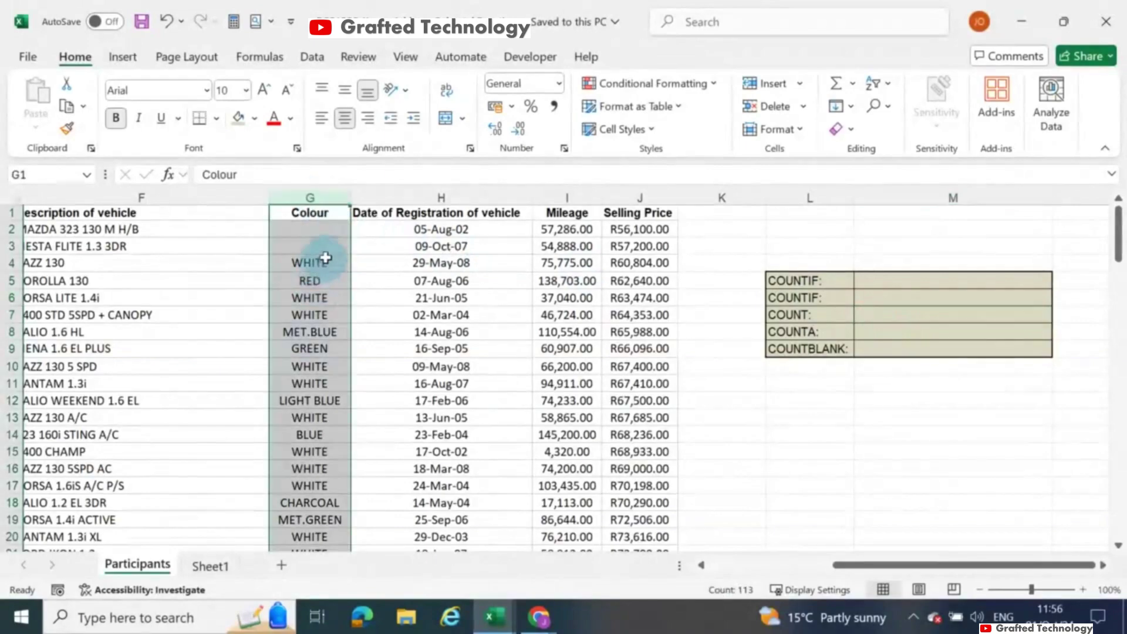
click(323, 262)
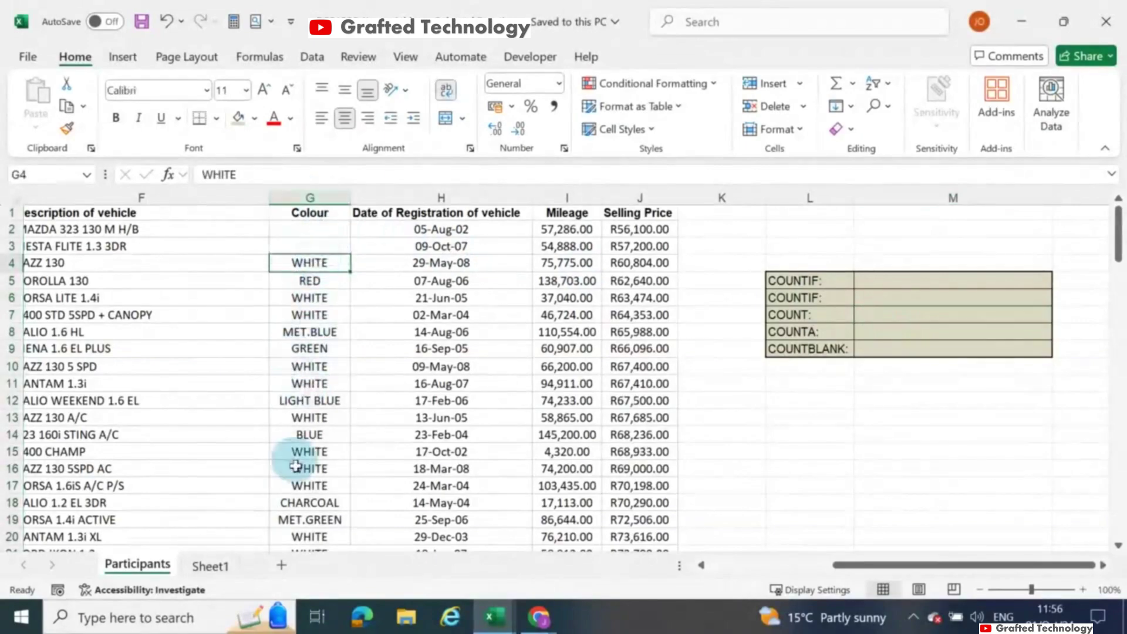
Enter =COUNT(G2:G115) in cell M7 to try the COUNT function on the Colour column
click(904, 319)
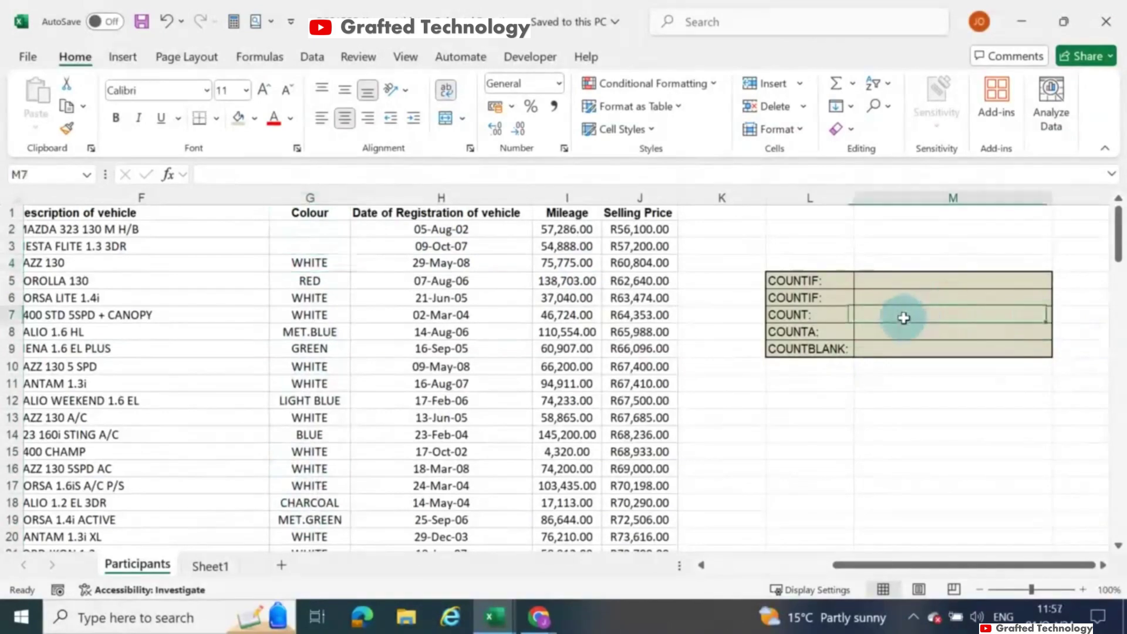
text(=)
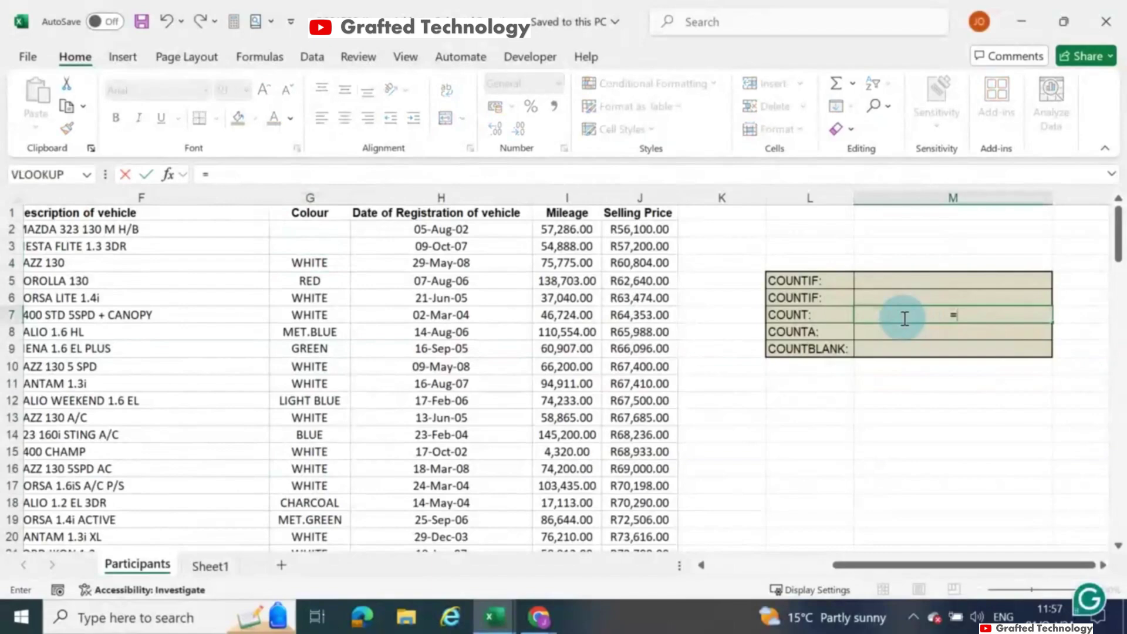
text(COUNT)
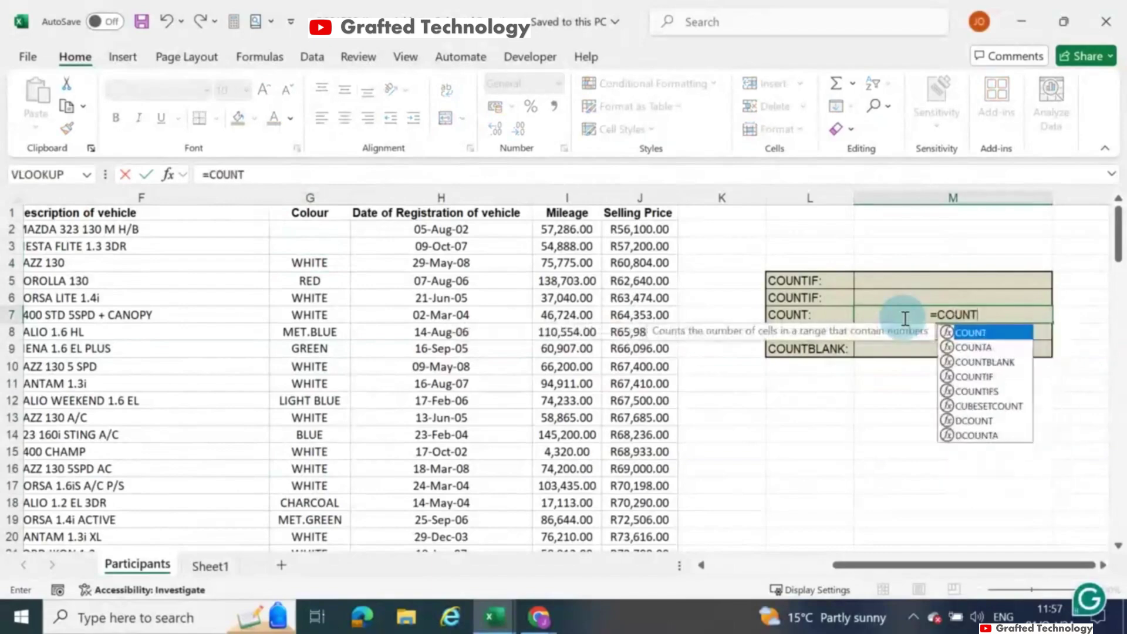
double_click(980, 334)
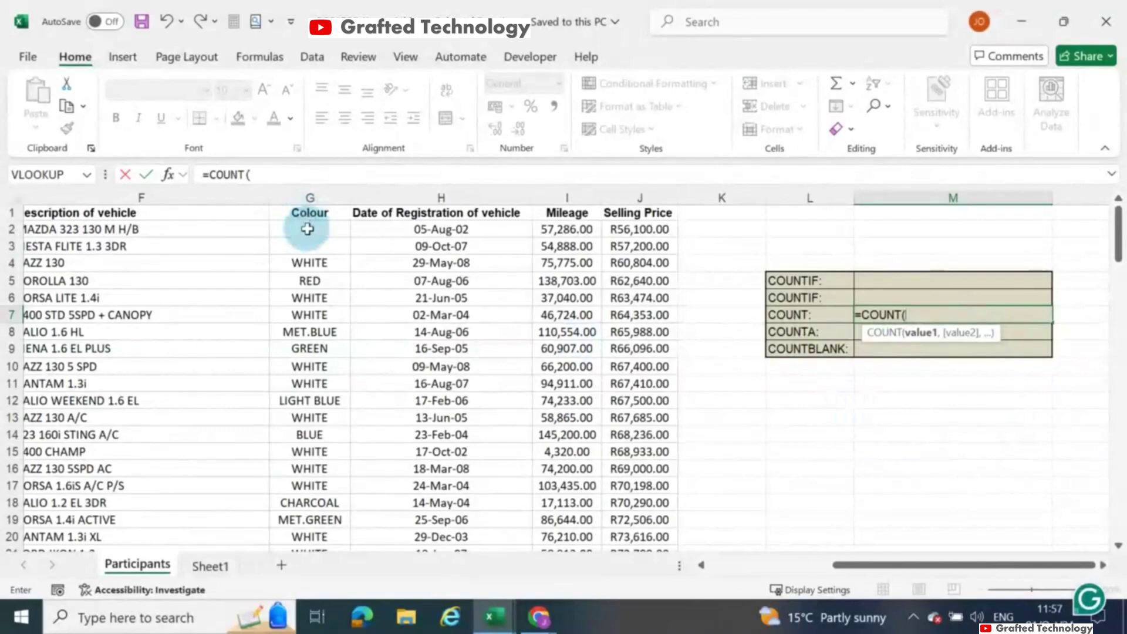
click(306, 229)
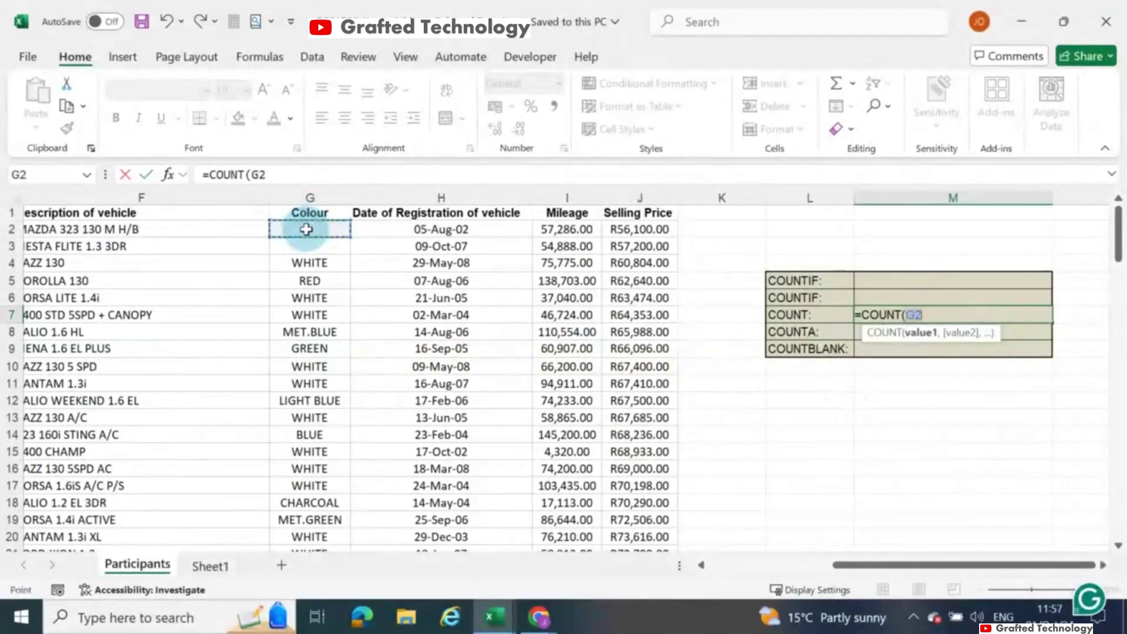
drag(307, 228, 319, 334)
scroll(950, 338, up, 5)
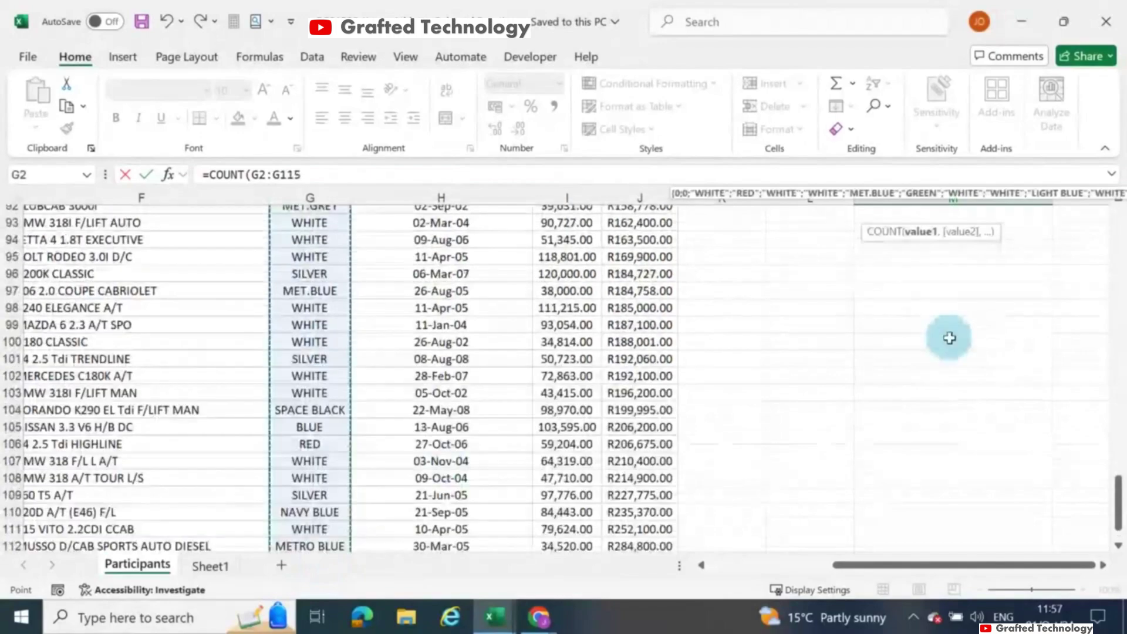
scroll(949, 338, up, 14)
scroll(950, 338, up, 17)
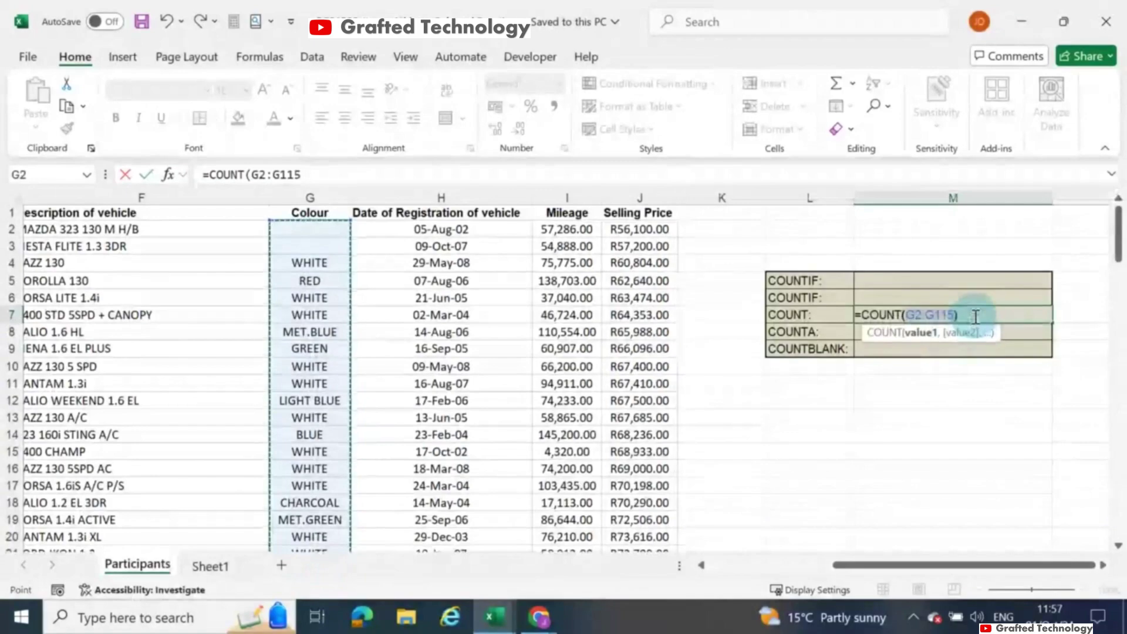
text())
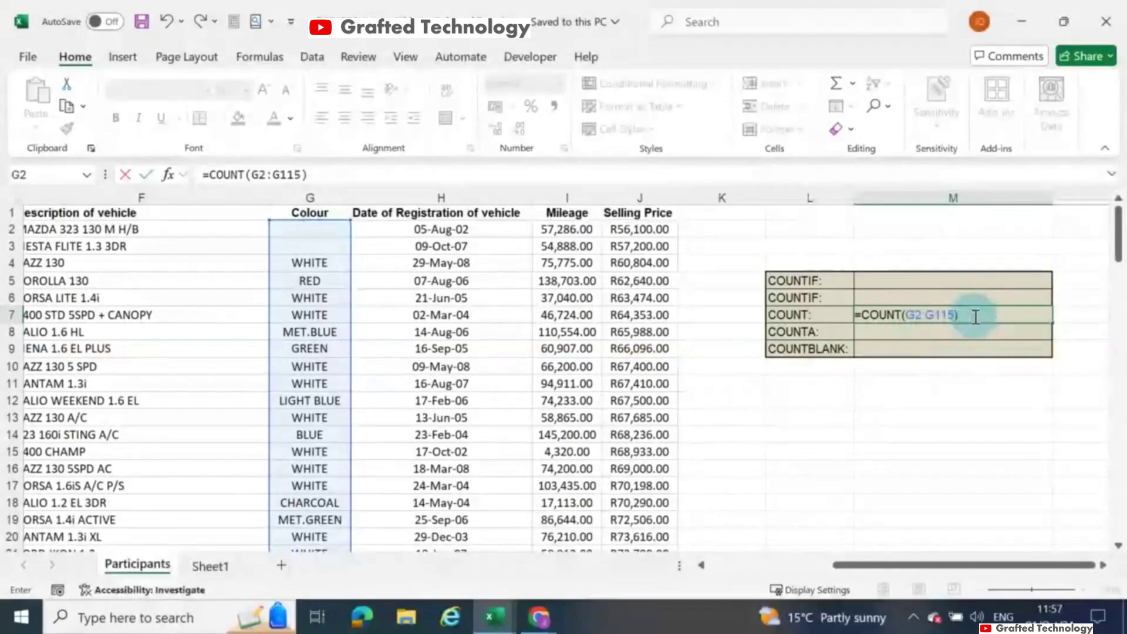
key(Return)
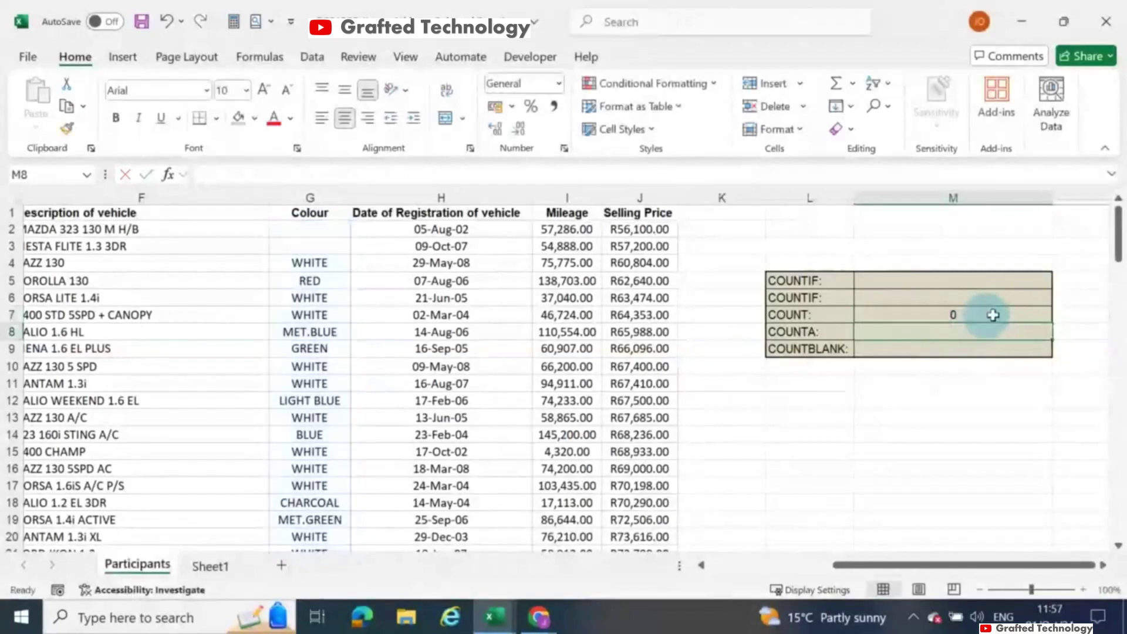
Enter =COUNT(I2:I115) in cell M7 to count the numeric entries in the Mileage column
click(961, 314)
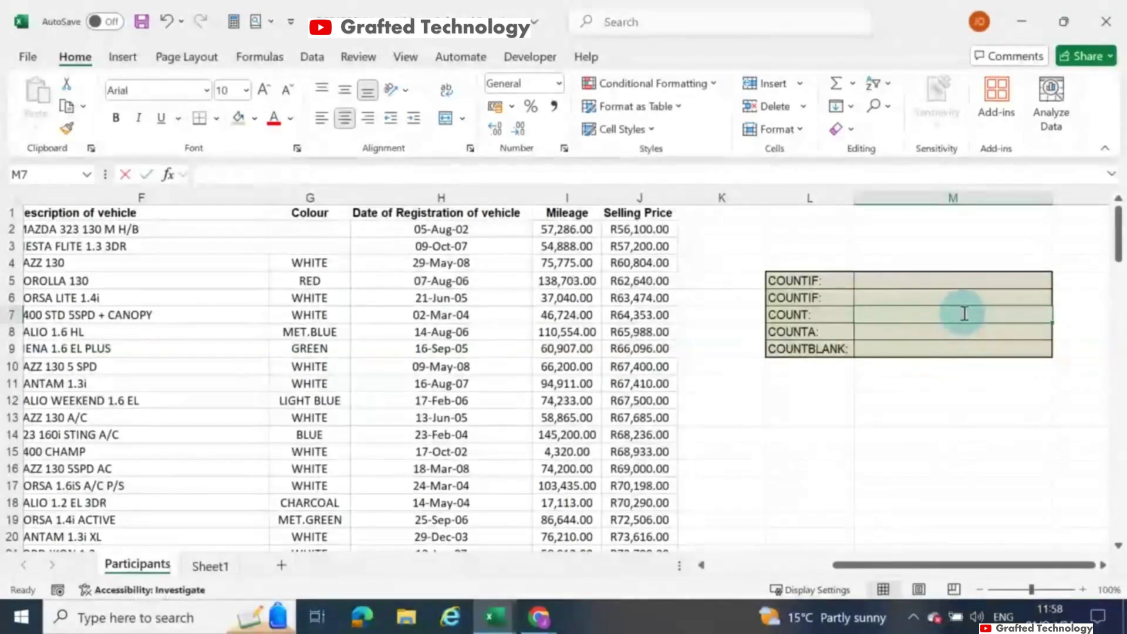
text(=)
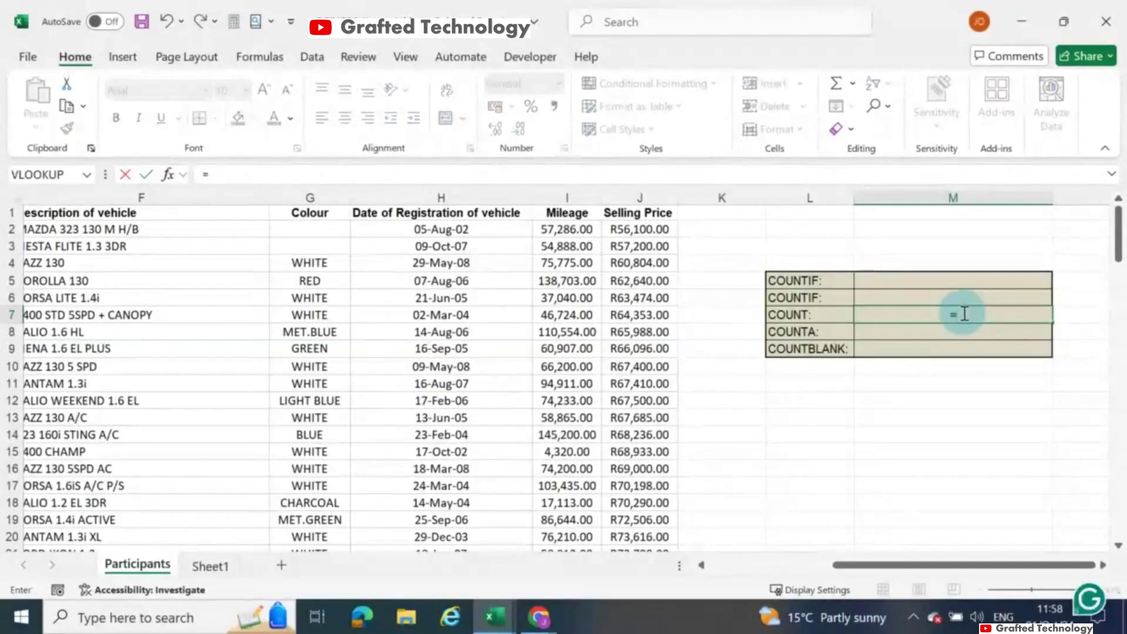
text(COUNT()
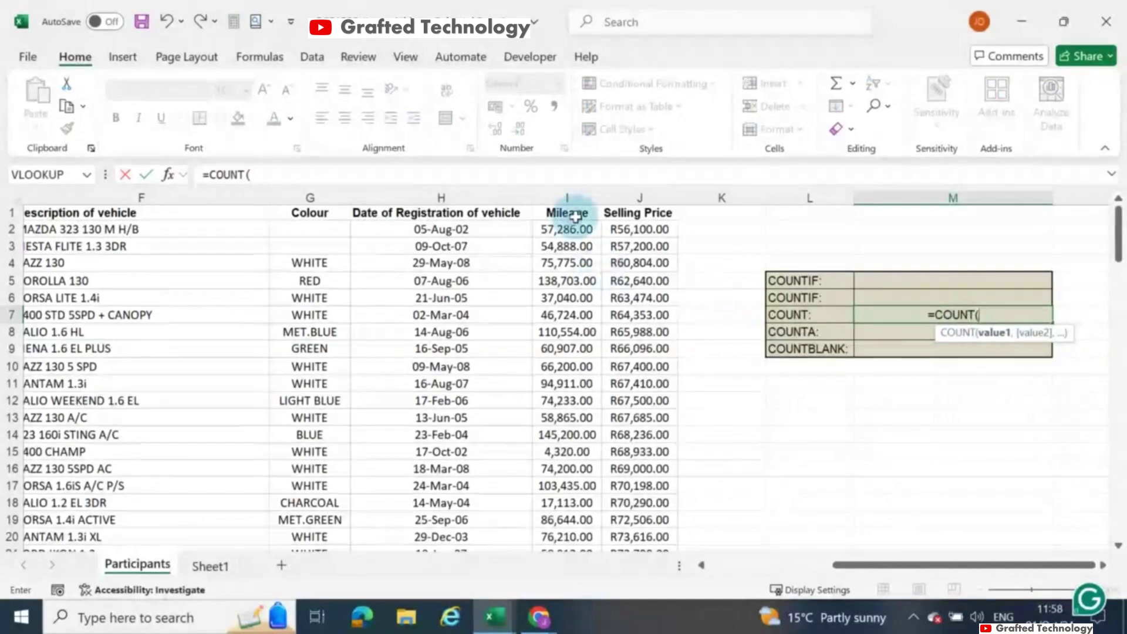
drag(562, 229, 576, 521)
scroll(957, 388, up, 15)
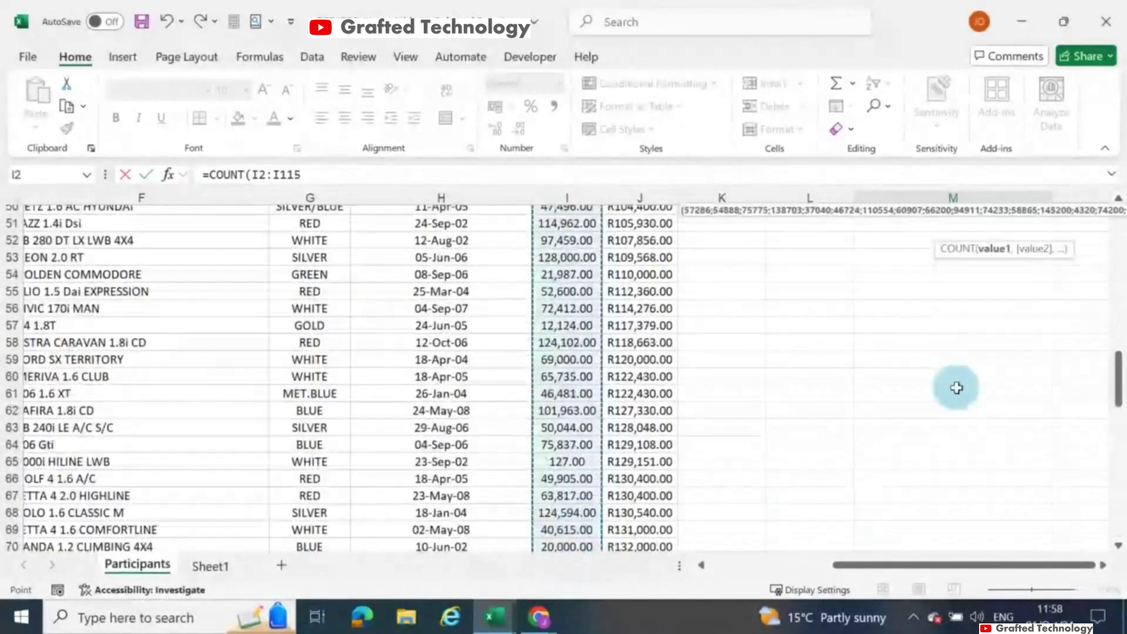
scroll(957, 388, up, 15)
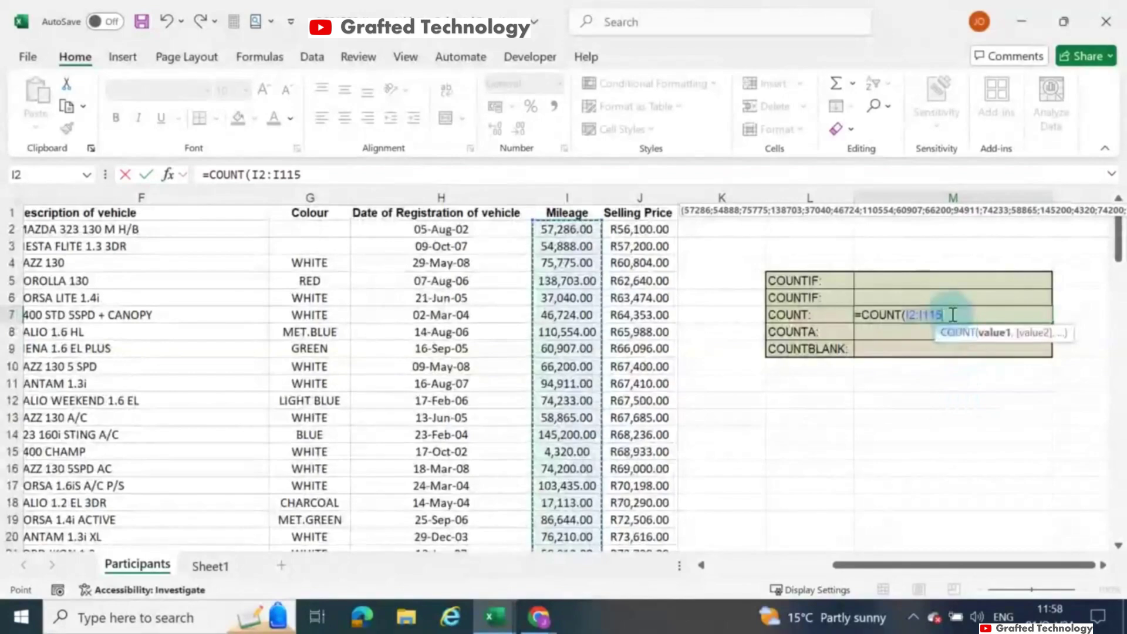
text())
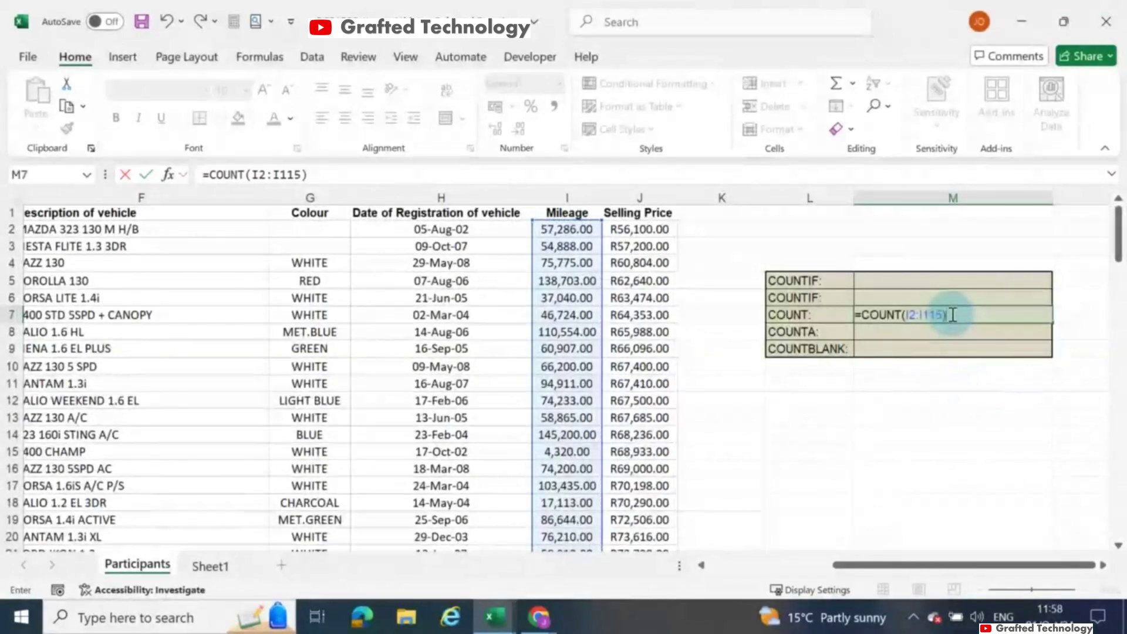
key(Return)
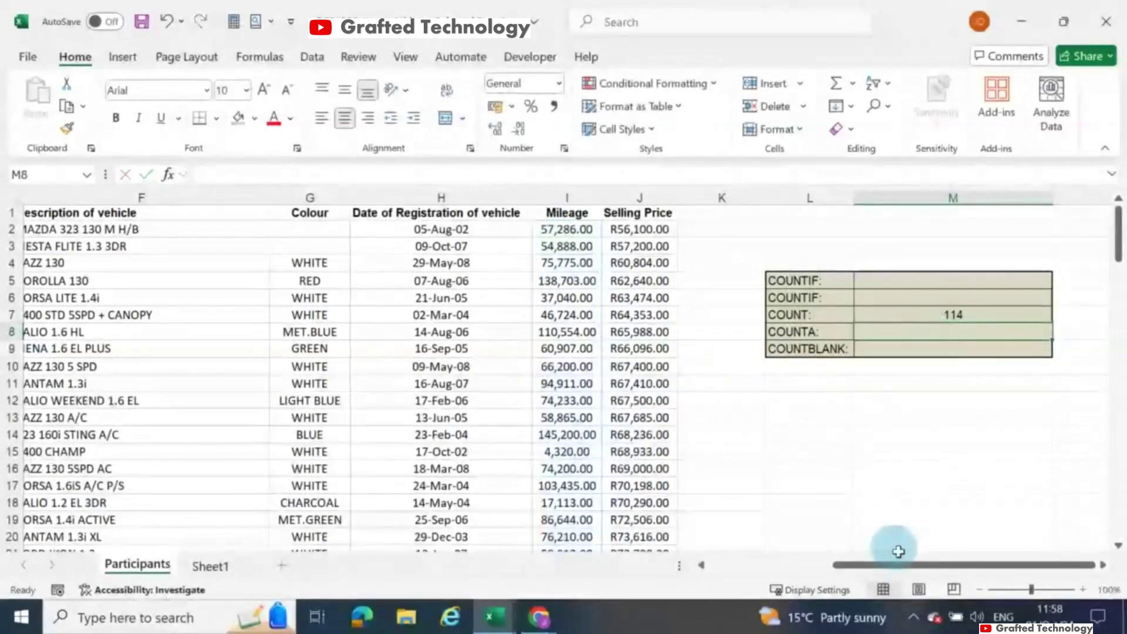
key(Up)
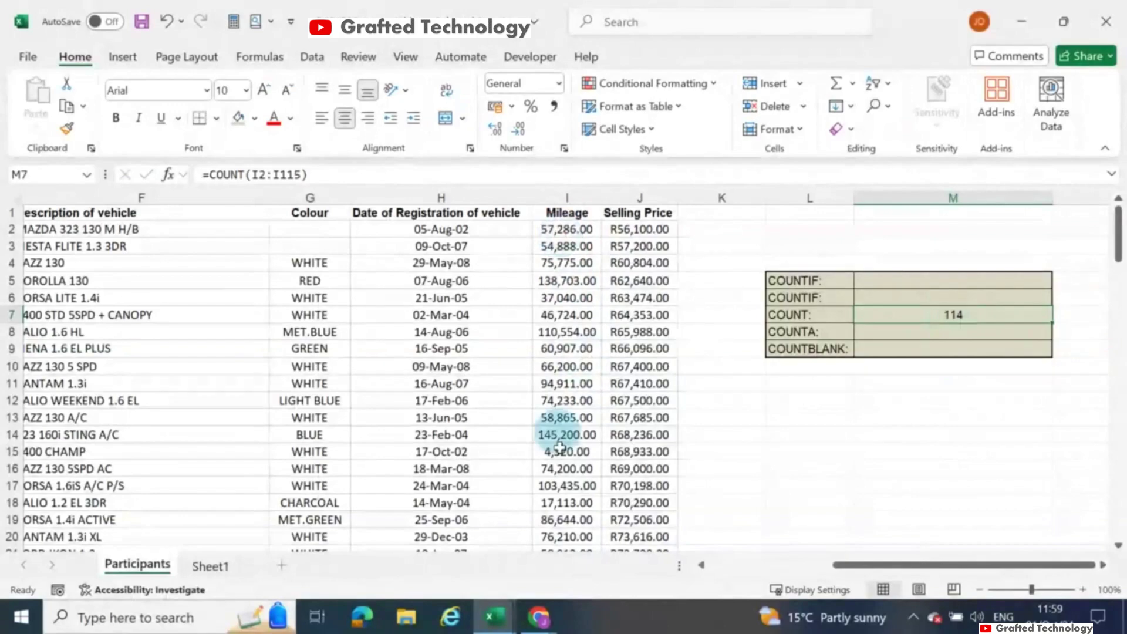
Enter =COUNTA(G2:G115) in cell M8 to count the non-empty cells in the Colour column
scroll(560, 449, down, 3)
scroll(567, 467, down, 5)
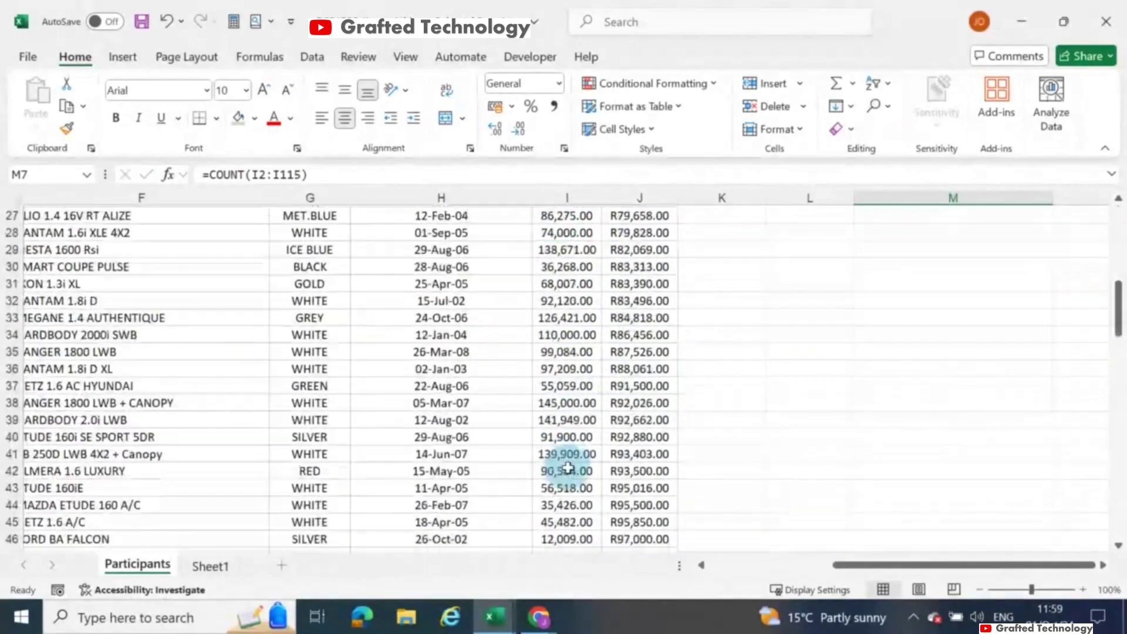
scroll(568, 468, up, 9)
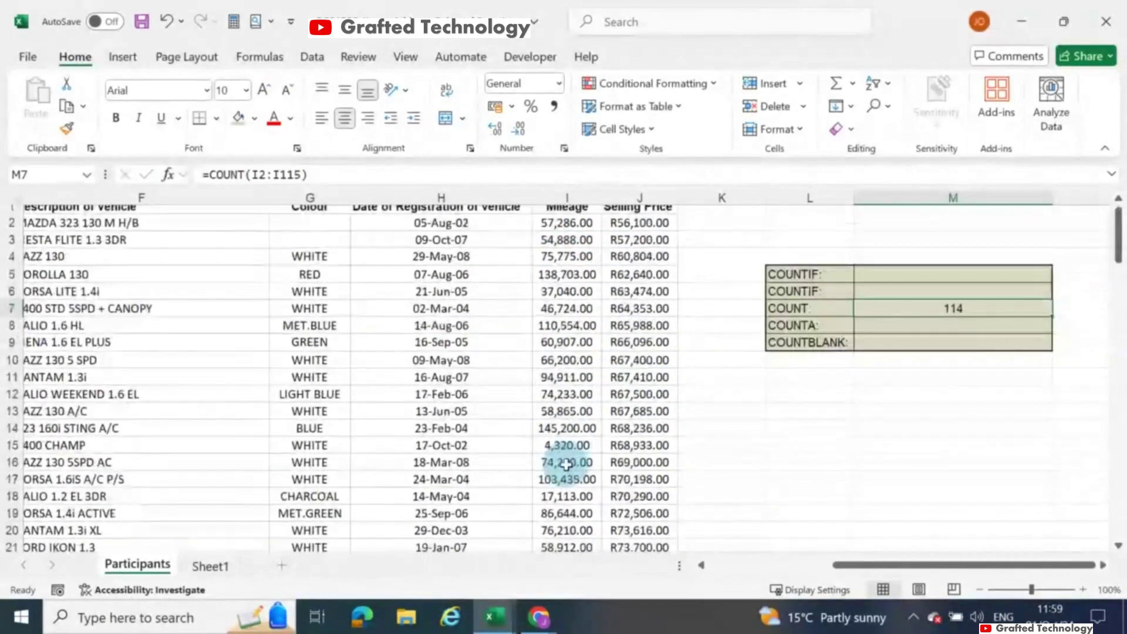
click(956, 334)
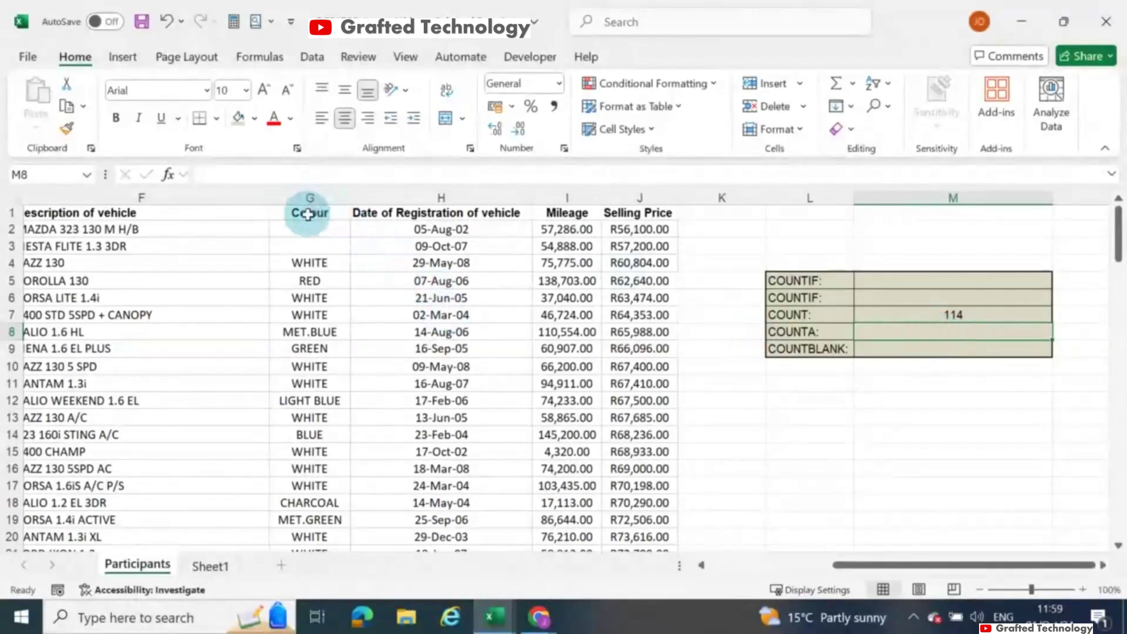
text(=)
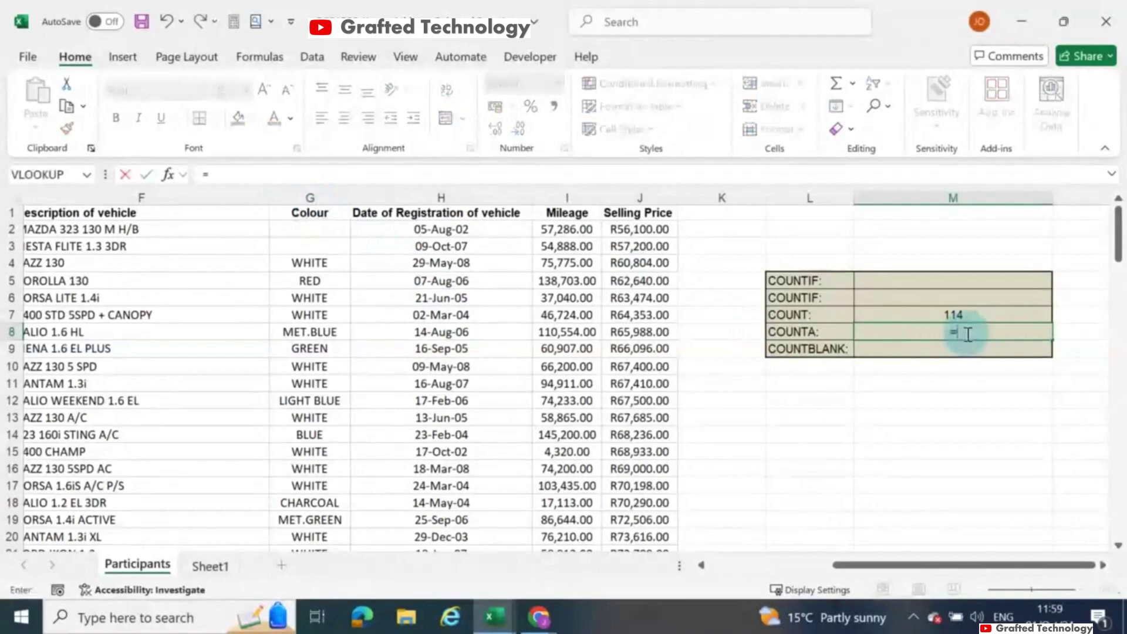
text(C)
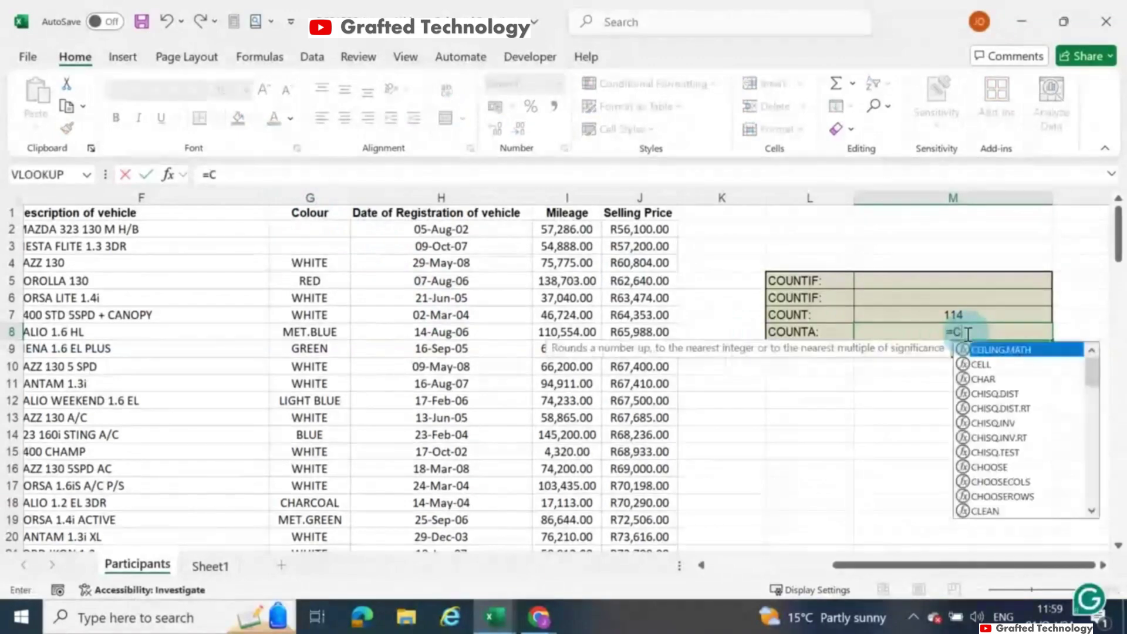
text(OUNTA)
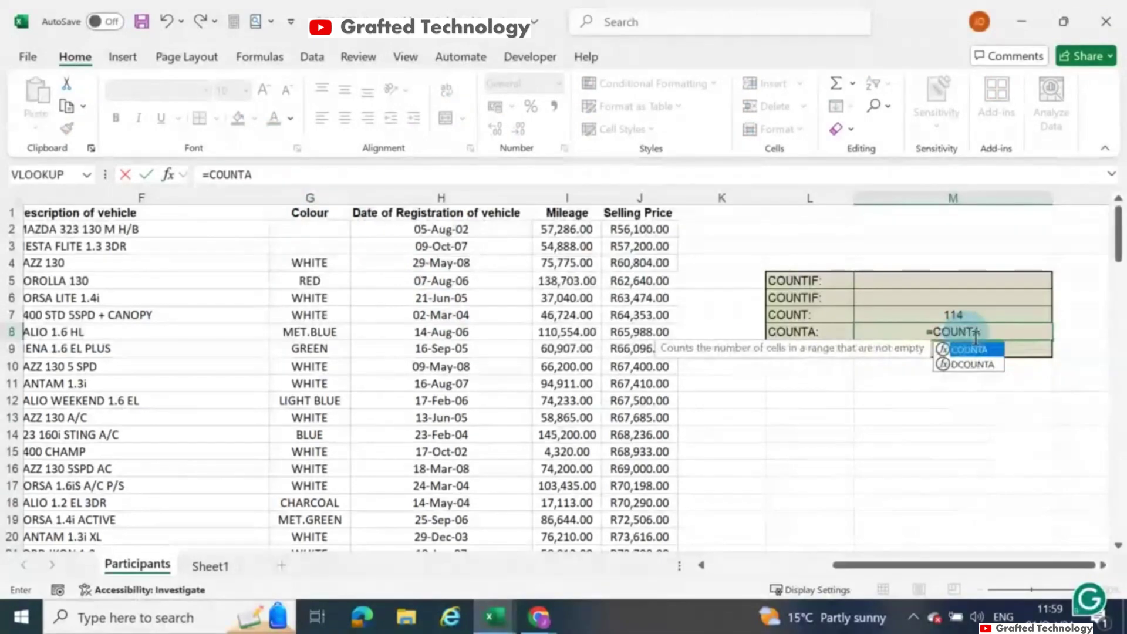
double_click(975, 350)
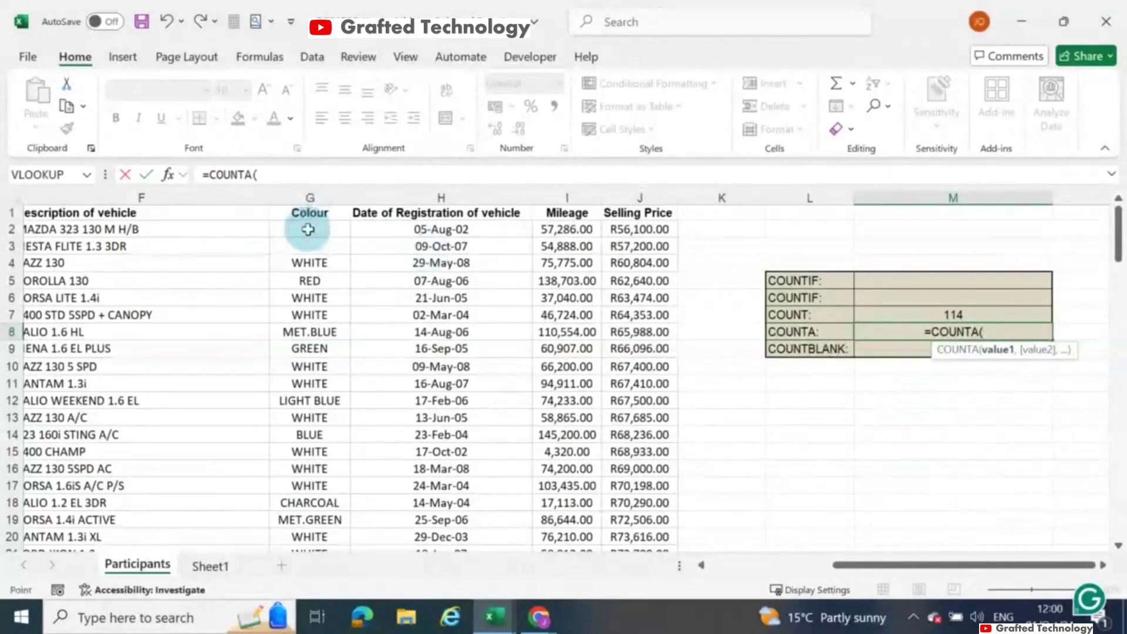
drag(308, 228, 317, 482)
scroll(1042, 359, up, 20)
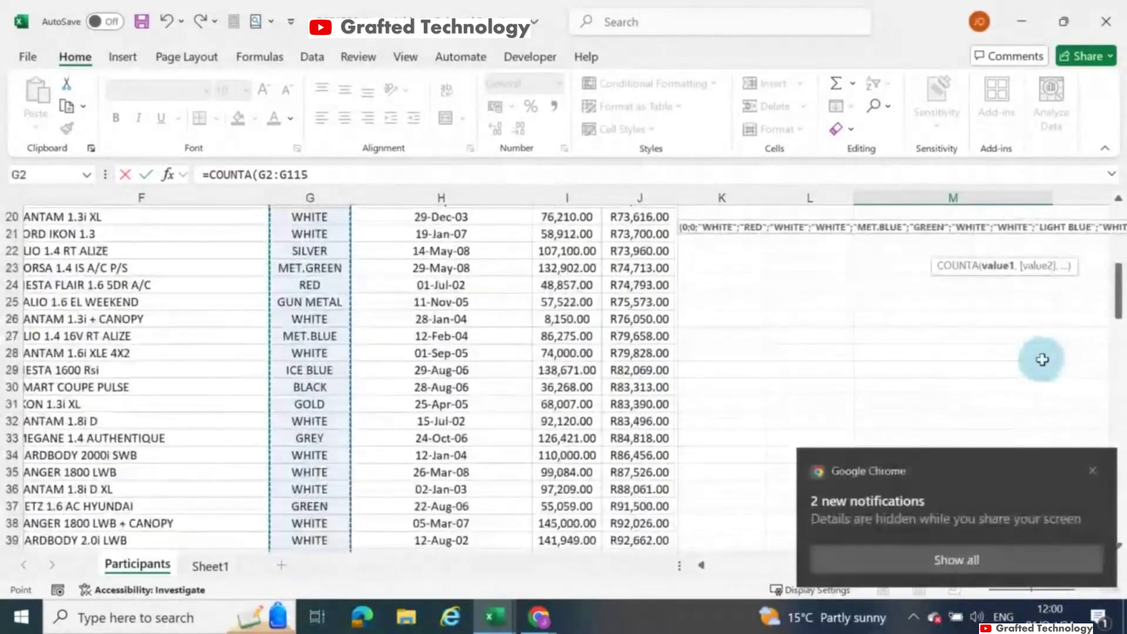
scroll(1043, 359, up, 6)
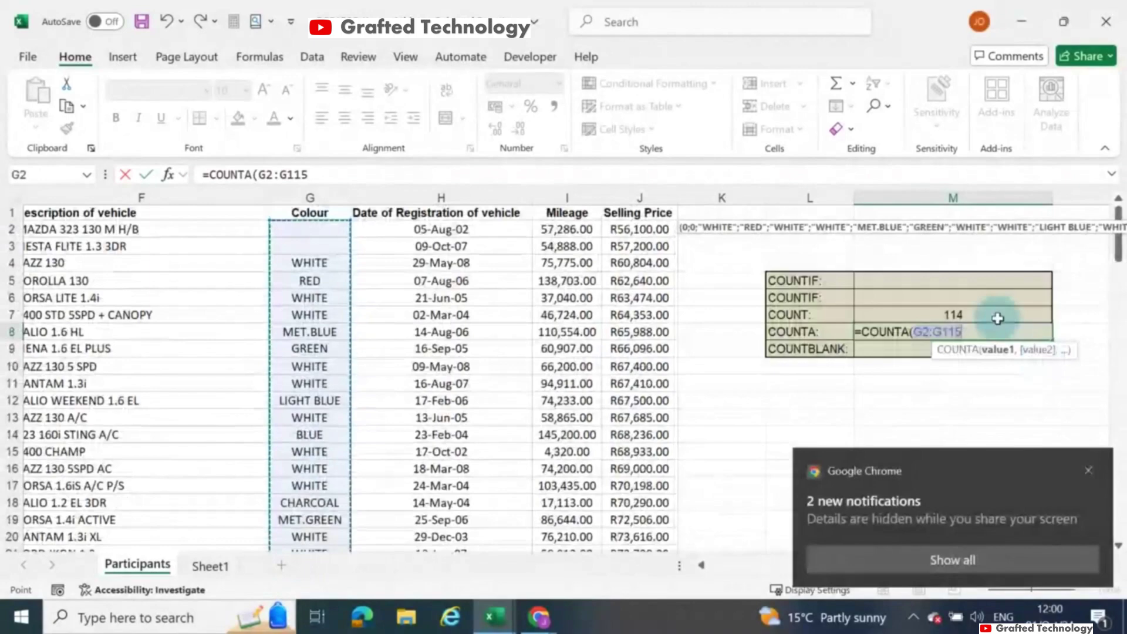
text())
key(Return)
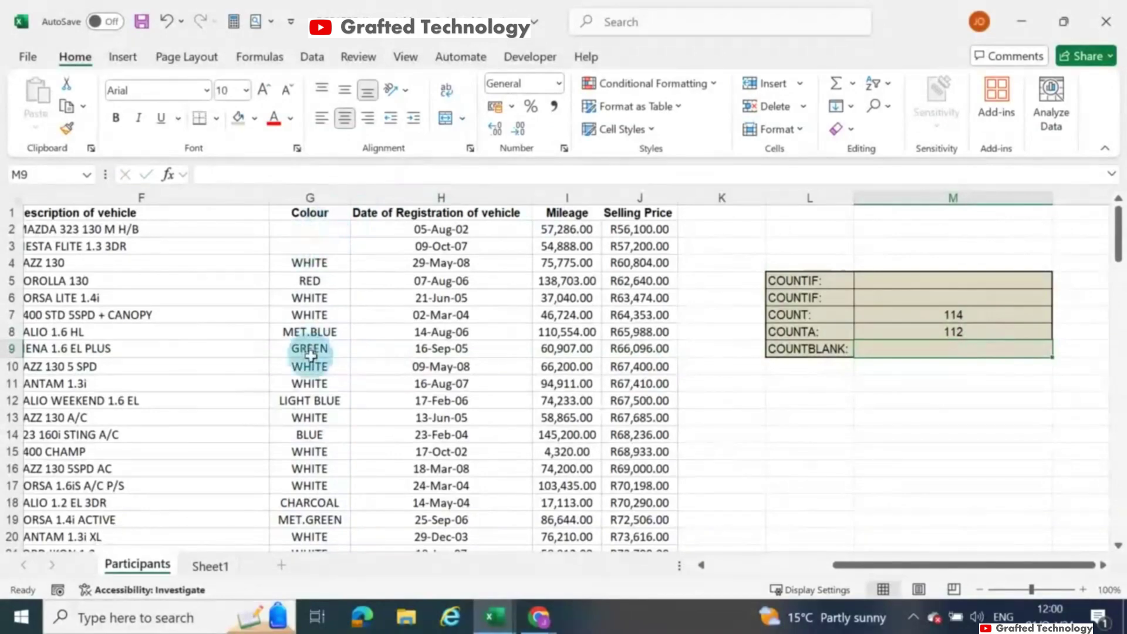
Inspect the empty Colour cells G2 and G3 and the COUNTA formula in cell M8
click(312, 228)
click(312, 246)
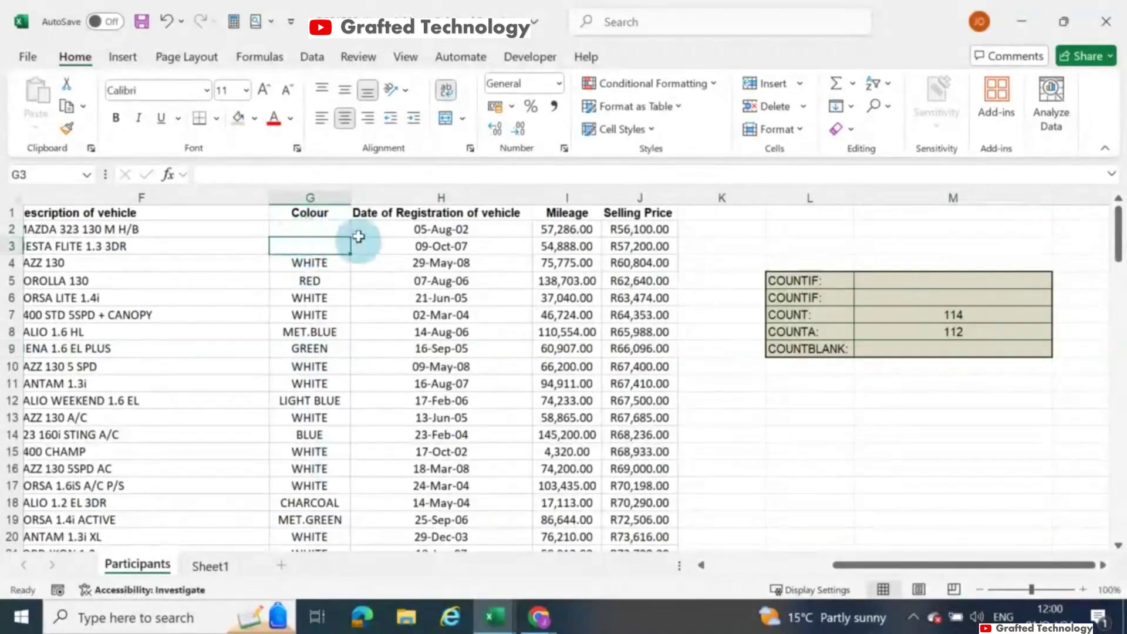
click(315, 228)
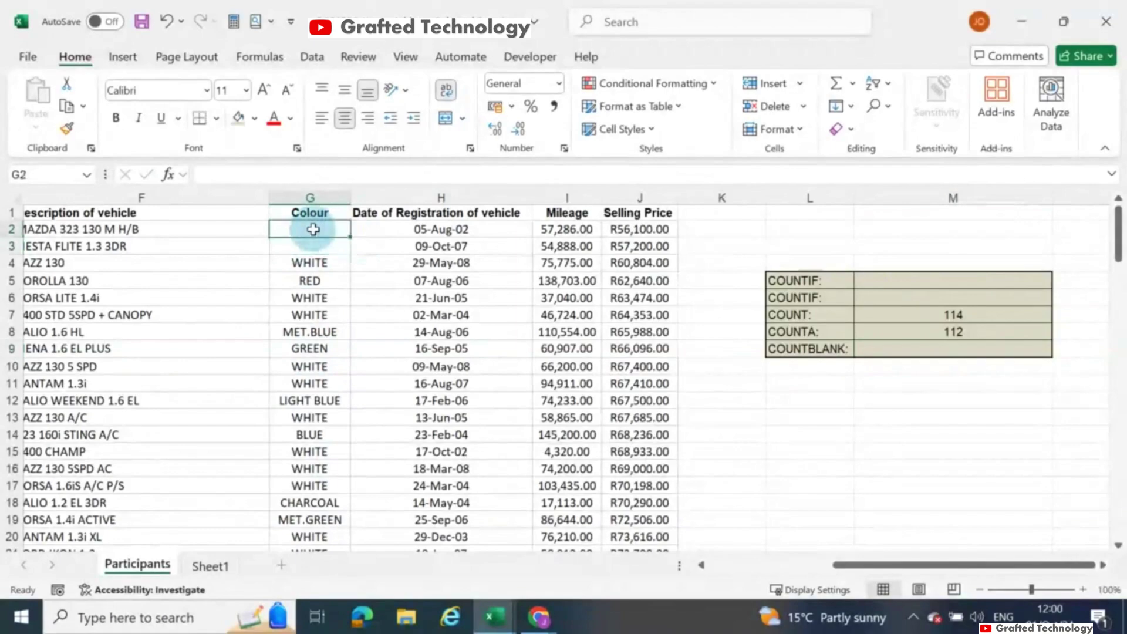
click(313, 249)
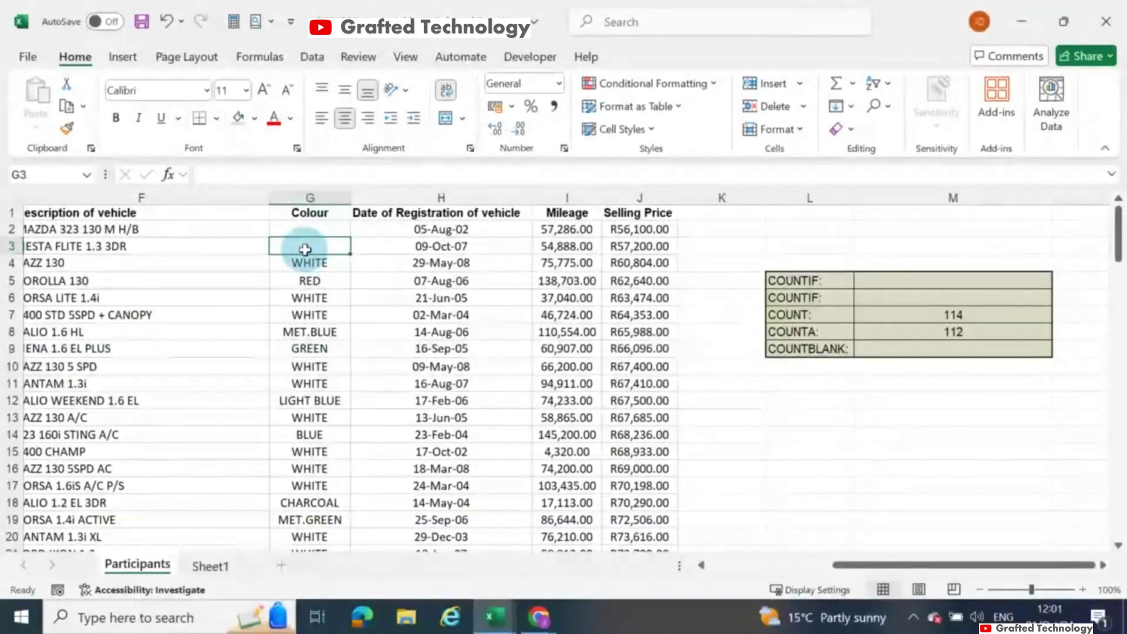
click(981, 334)
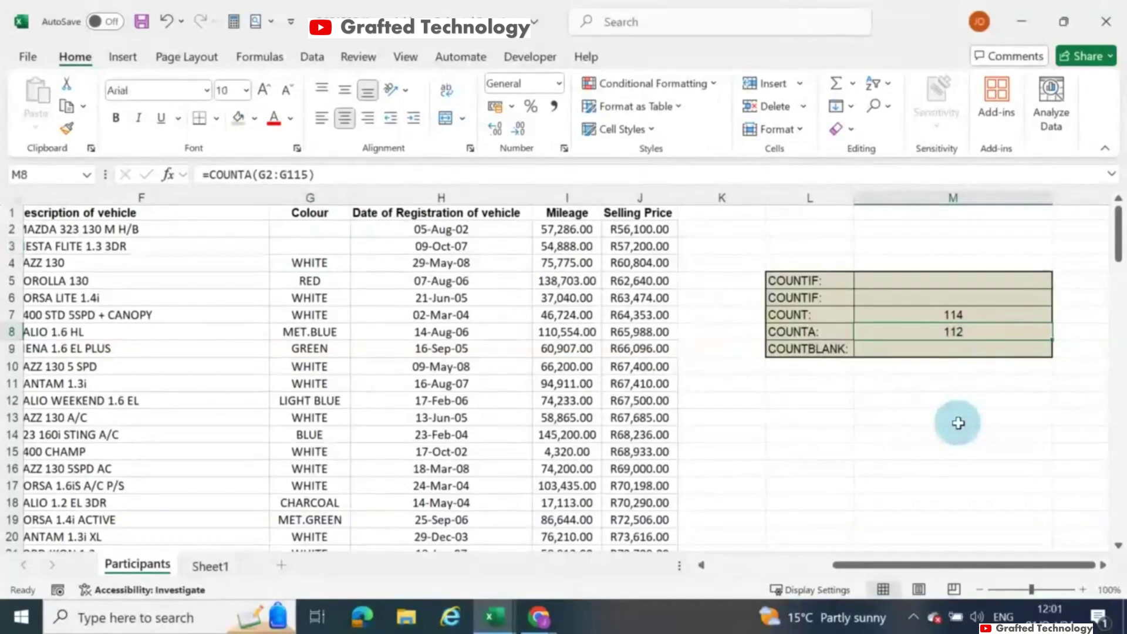
click(931, 350)
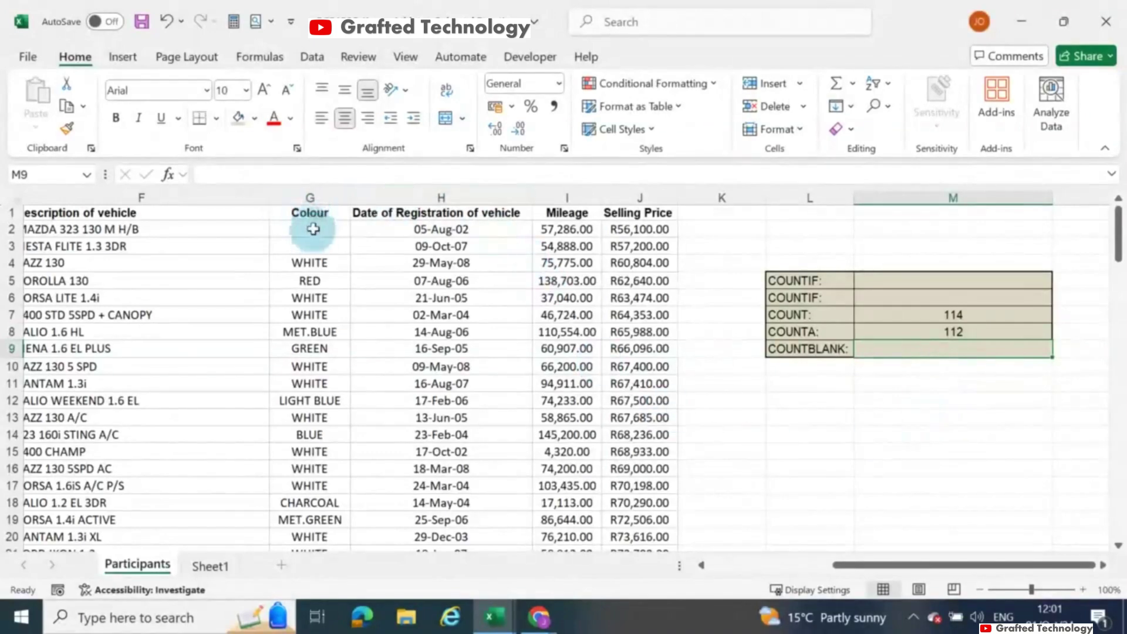
drag(309, 229, 316, 243)
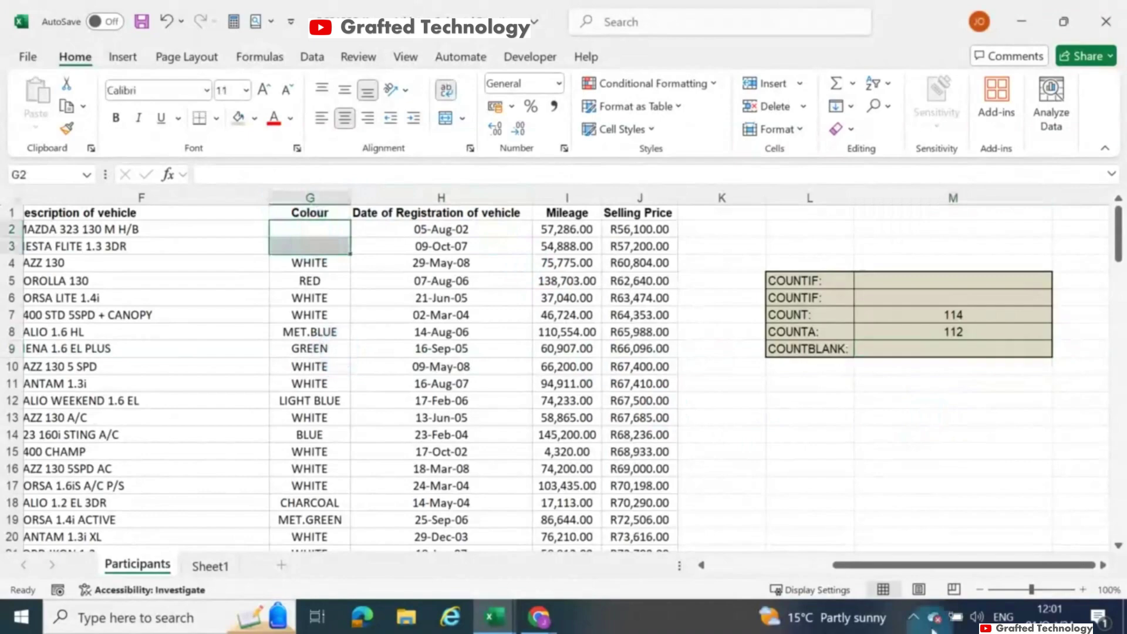
Enter =COUNTBLANK(G2:G115) in cell M9 to count the empty cells in the Colour column
mouse_move(973, 567)
mouse_down()
mouse_move(869, 573)
mouse_move(963, 568)
mouse_up()
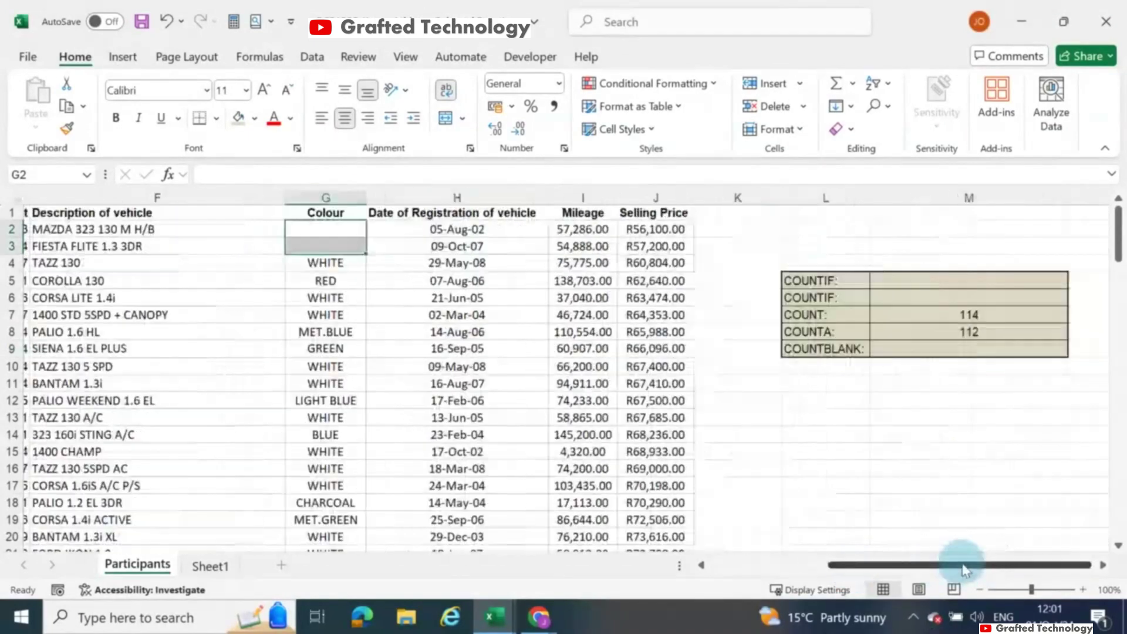
click(957, 351)
text(=)
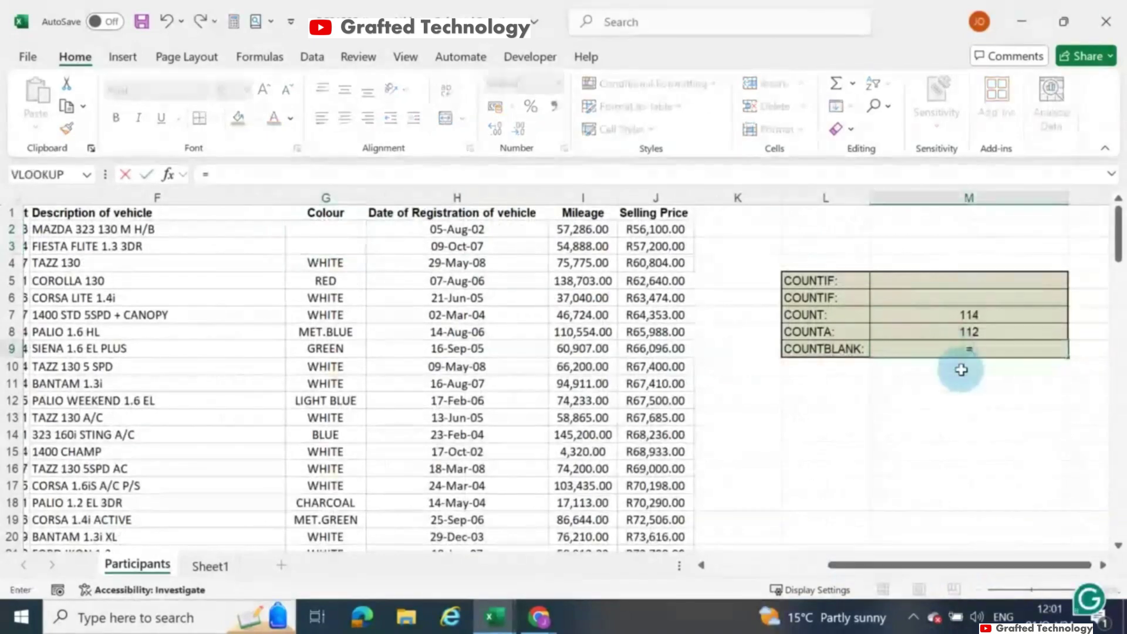
text(COUNT)
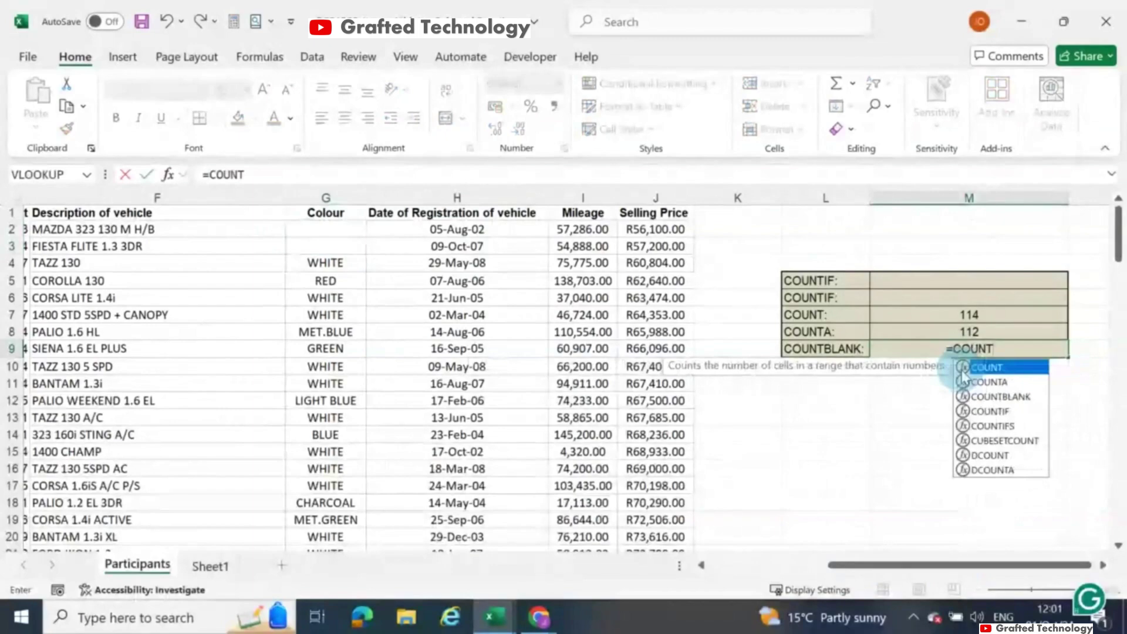
text(BLANK)
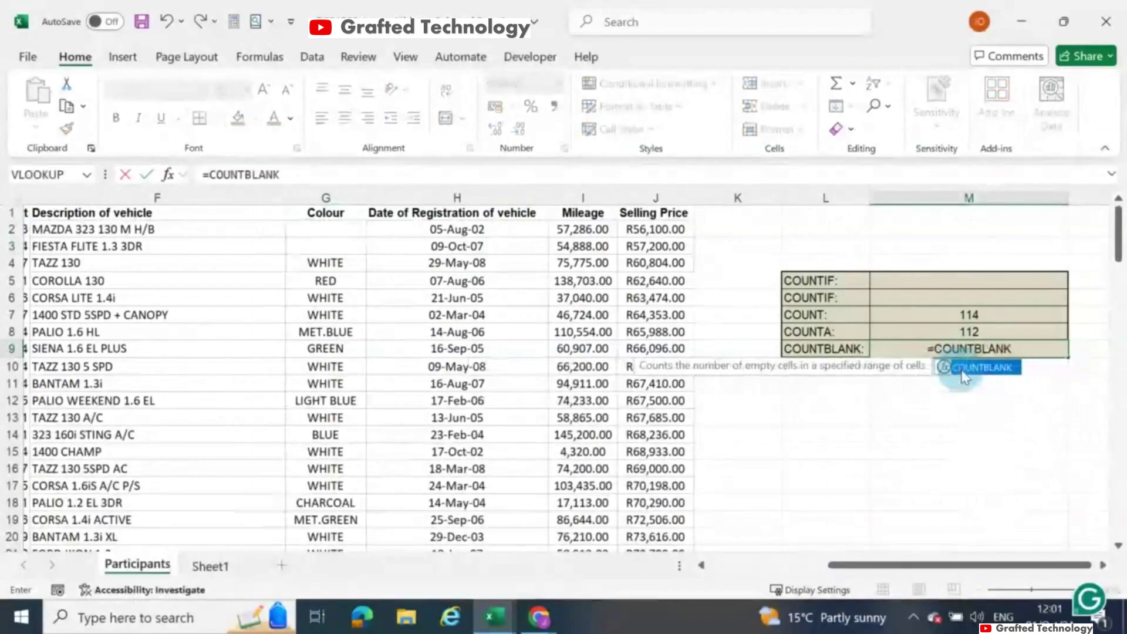
double_click(962, 376)
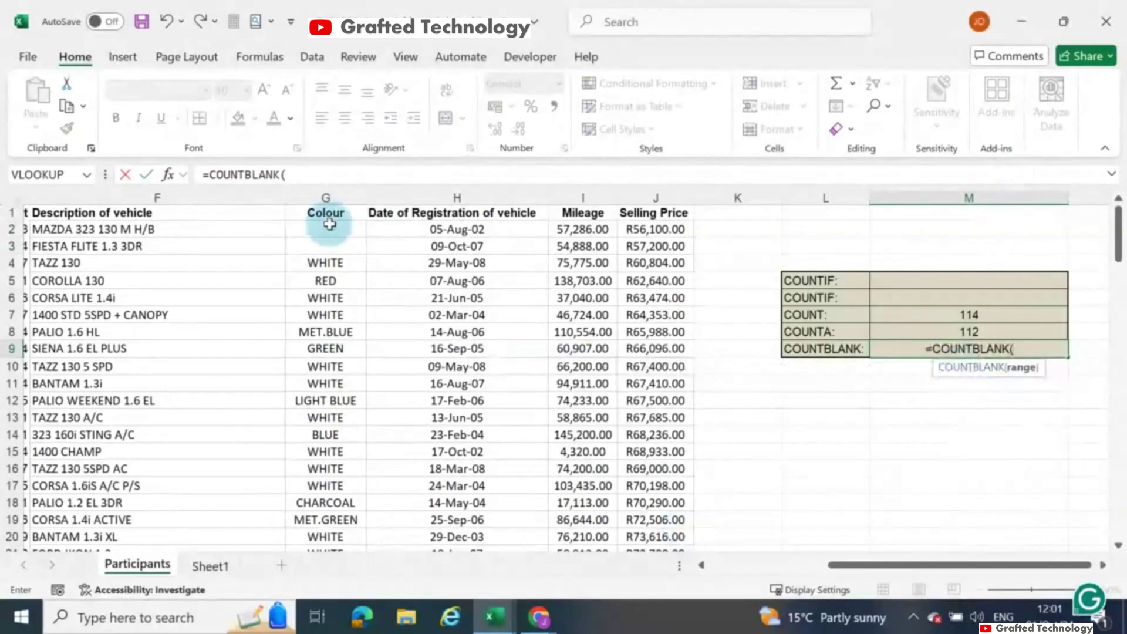
drag(327, 229, 337, 435)
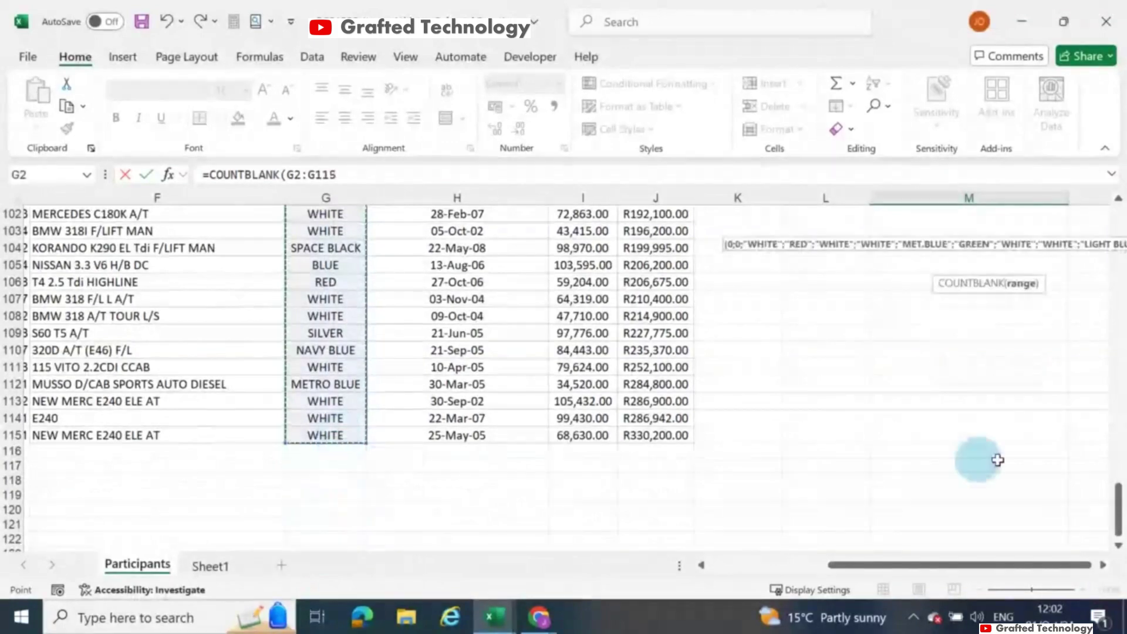
scroll(1056, 372, up, 20)
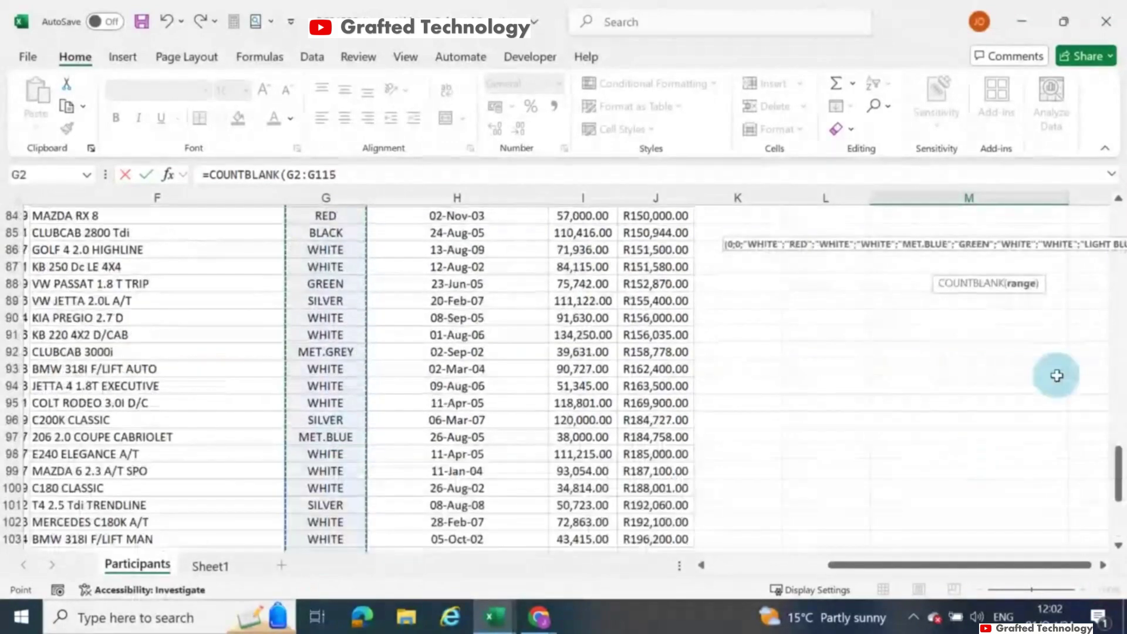
scroll(1069, 372, down, 7)
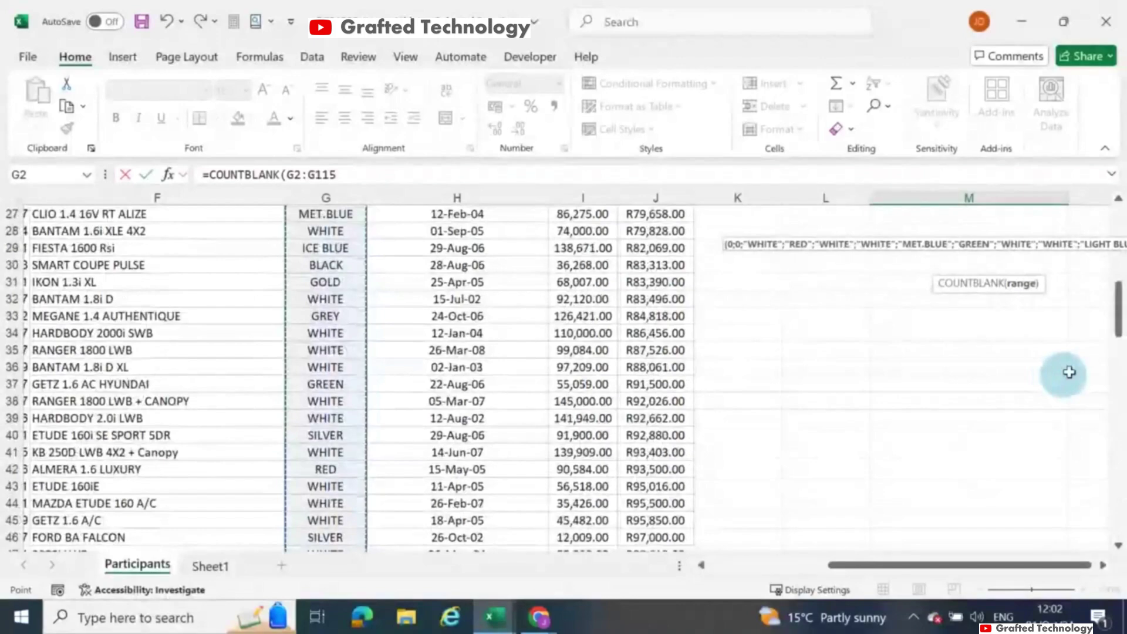
scroll(1069, 373, up, 9)
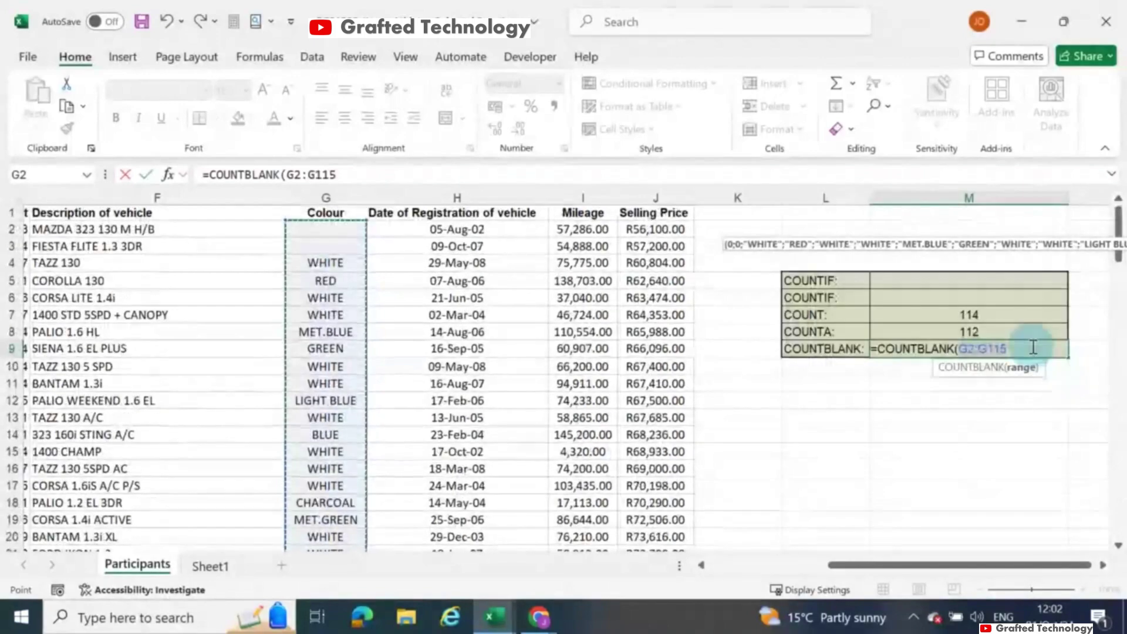
key(Return)
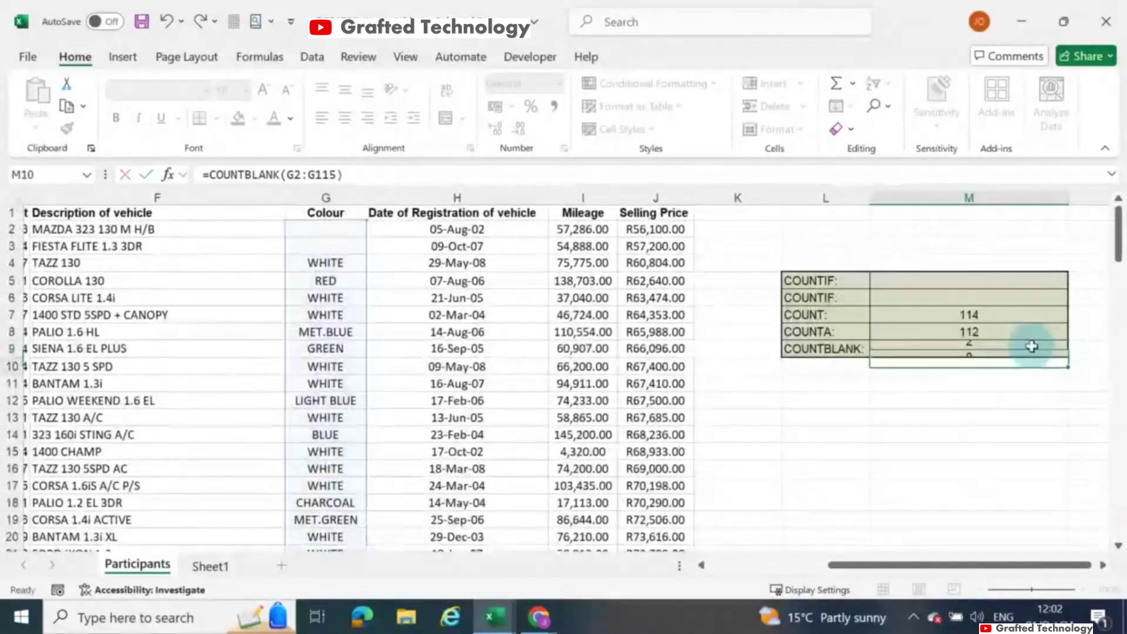
Compare the COUNTBLANK formula in cell M9 with the empty Colour cells G2:G3
click(989, 350)
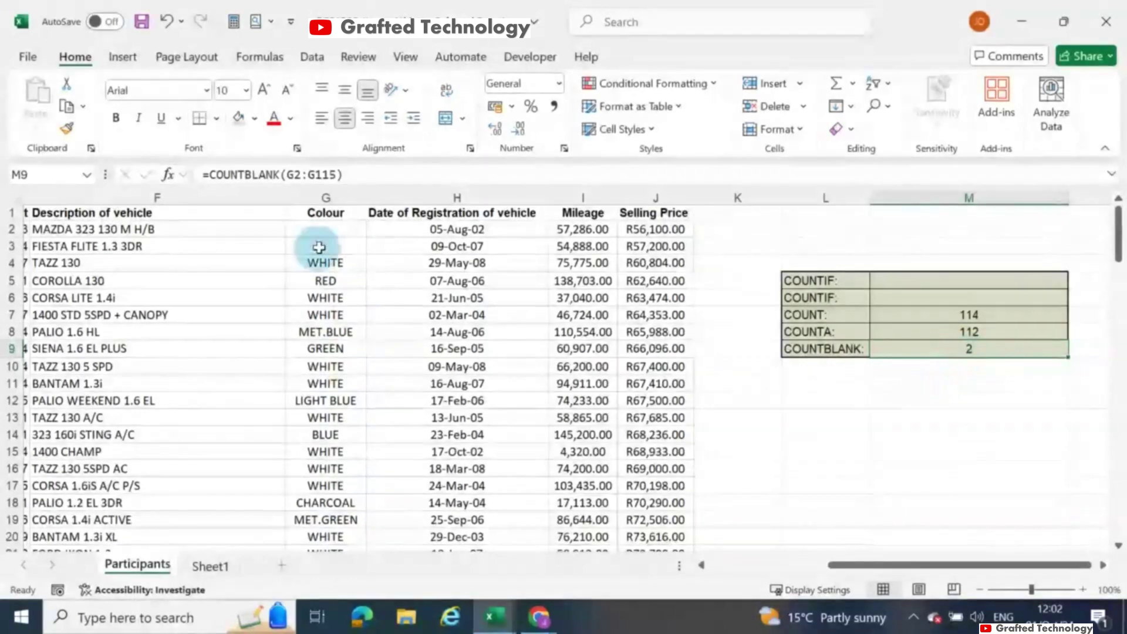
drag(327, 230, 326, 247)
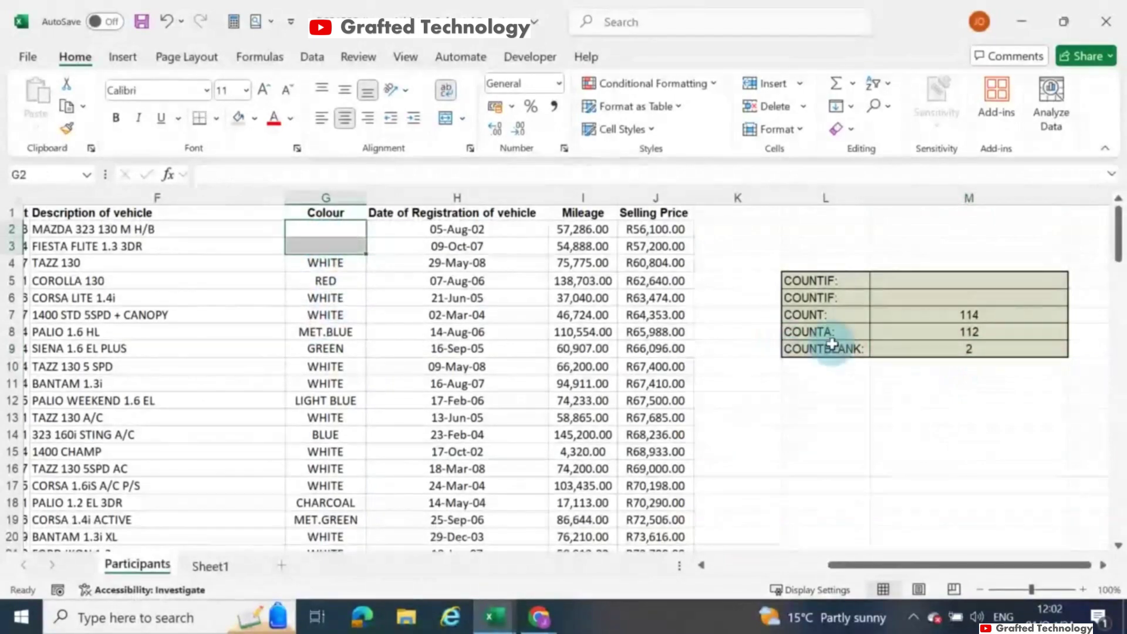
click(950, 353)
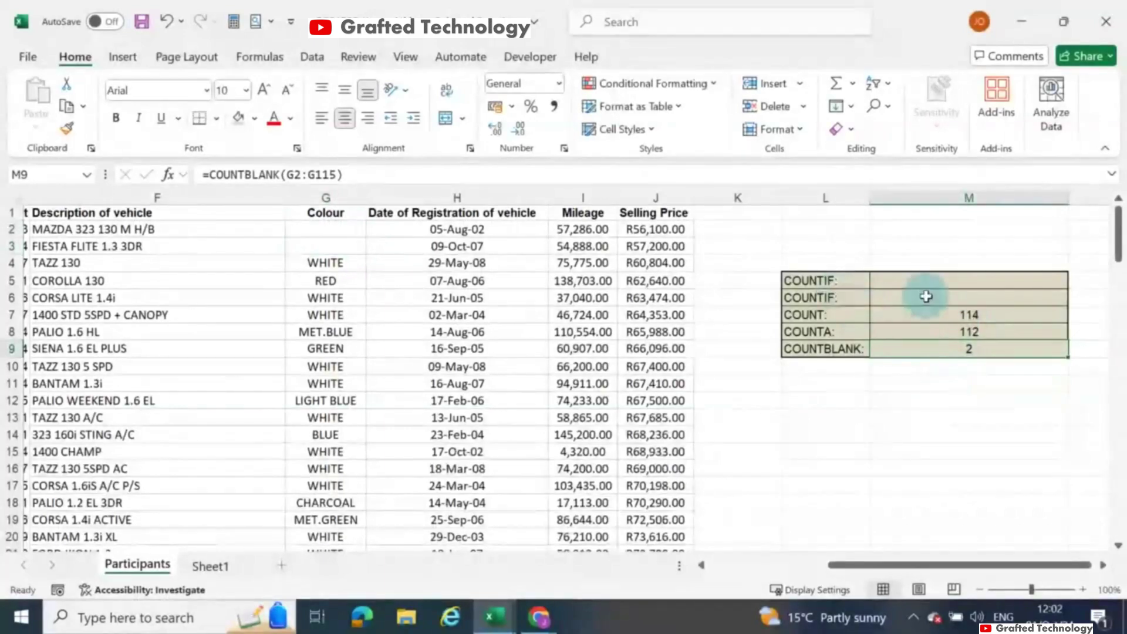
Examine the Female and Male entries in the Gender column as data for the first COUNTIF row
click(948, 283)
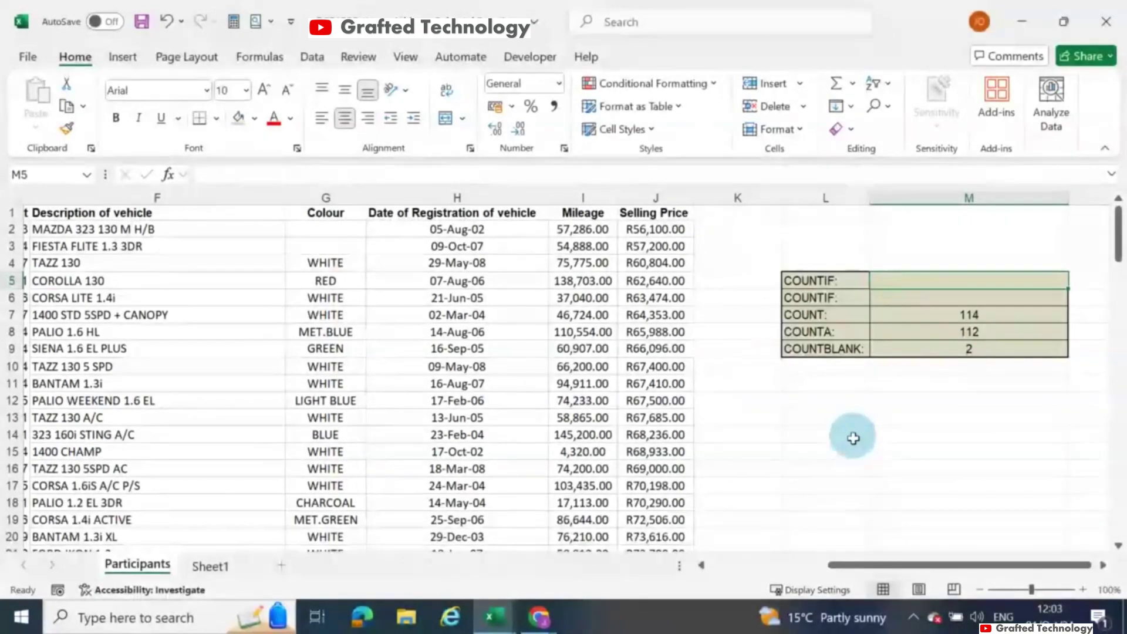
drag(885, 565, 736, 569)
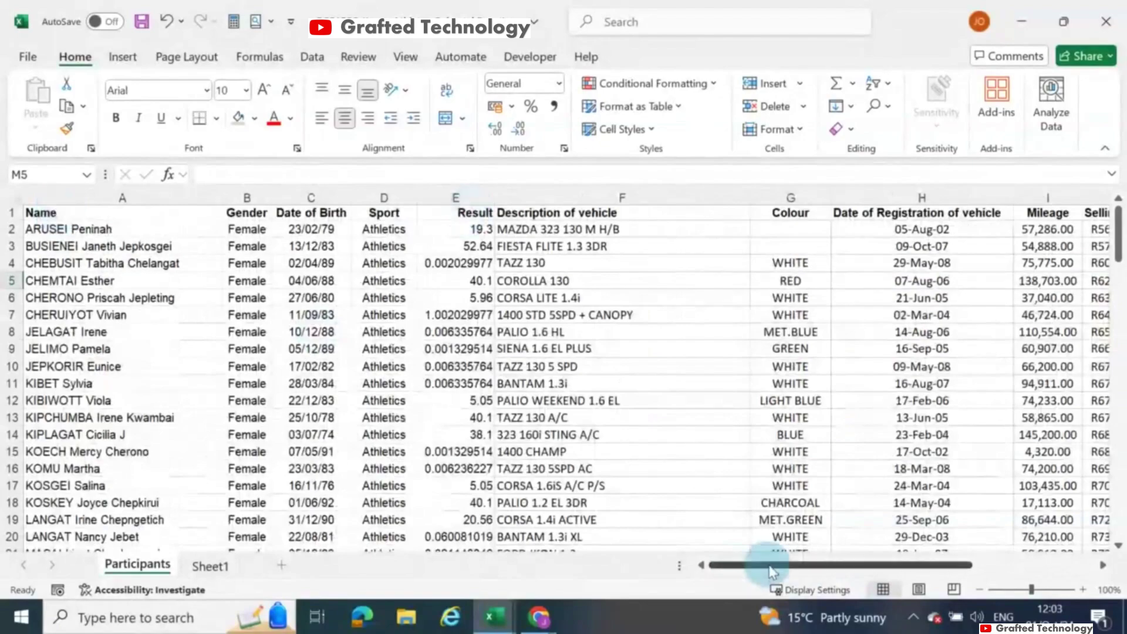
mouse_move(771, 571)
mouse_down()
mouse_move(821, 574)
mouse_move(772, 571)
mouse_up()
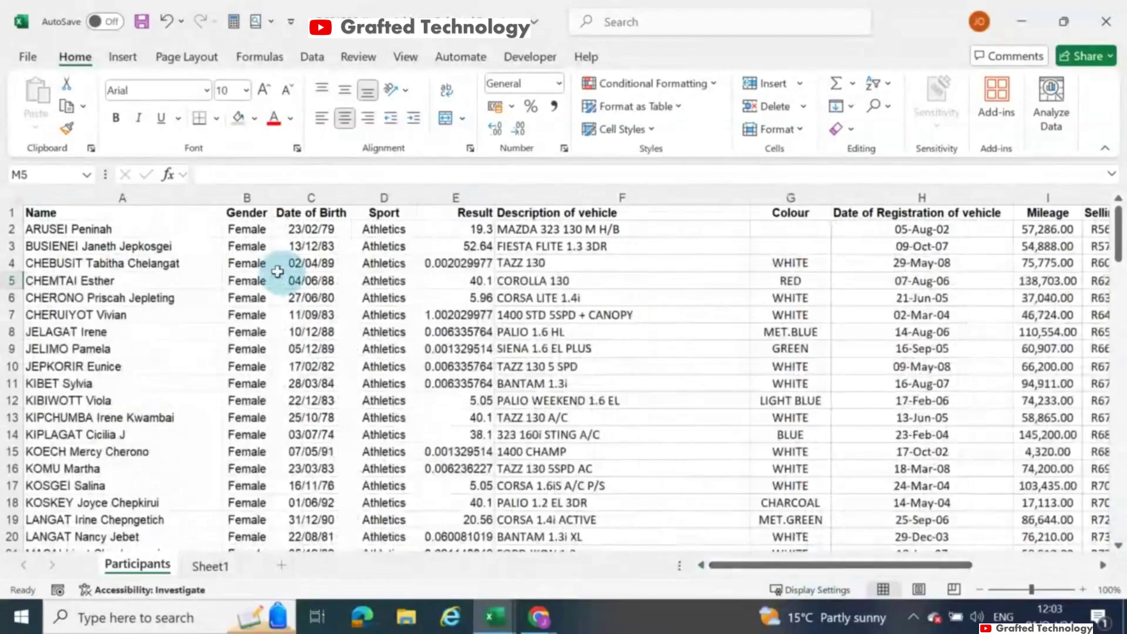
click(253, 203)
scroll(249, 364, down, 9)
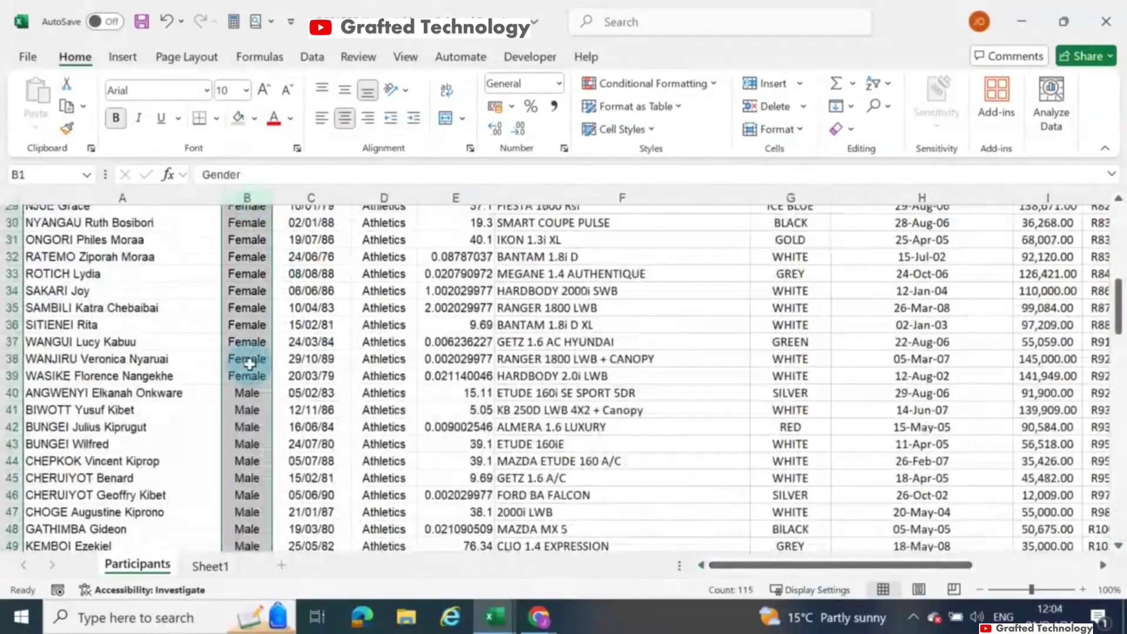
scroll(249, 363, down, 10)
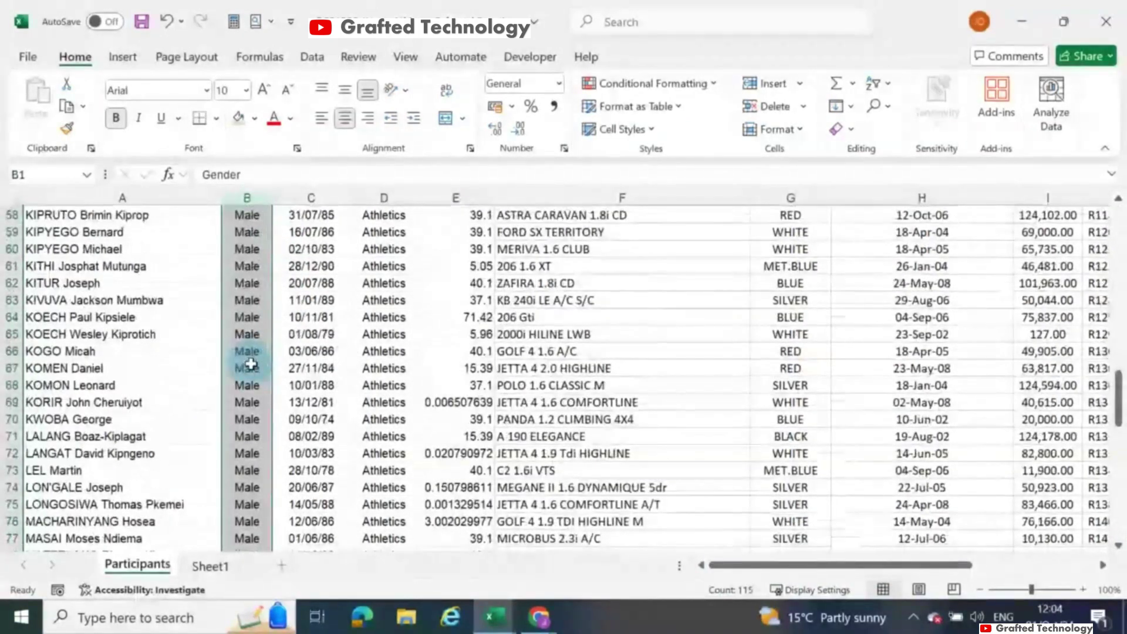
scroll(251, 363, down, 5)
scroll(251, 364, up, 20)
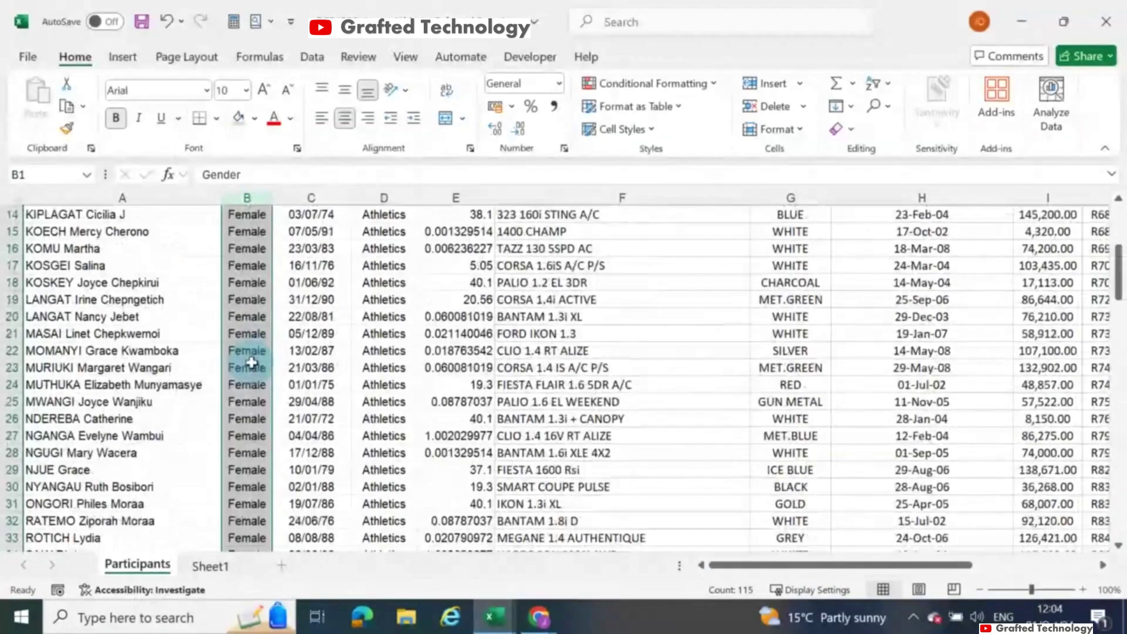
Start a COUNTIF formula in cell M5 with the Gender entries B2:B115 as its range
scroll(251, 364, up, 5)
drag(846, 565, 956, 588)
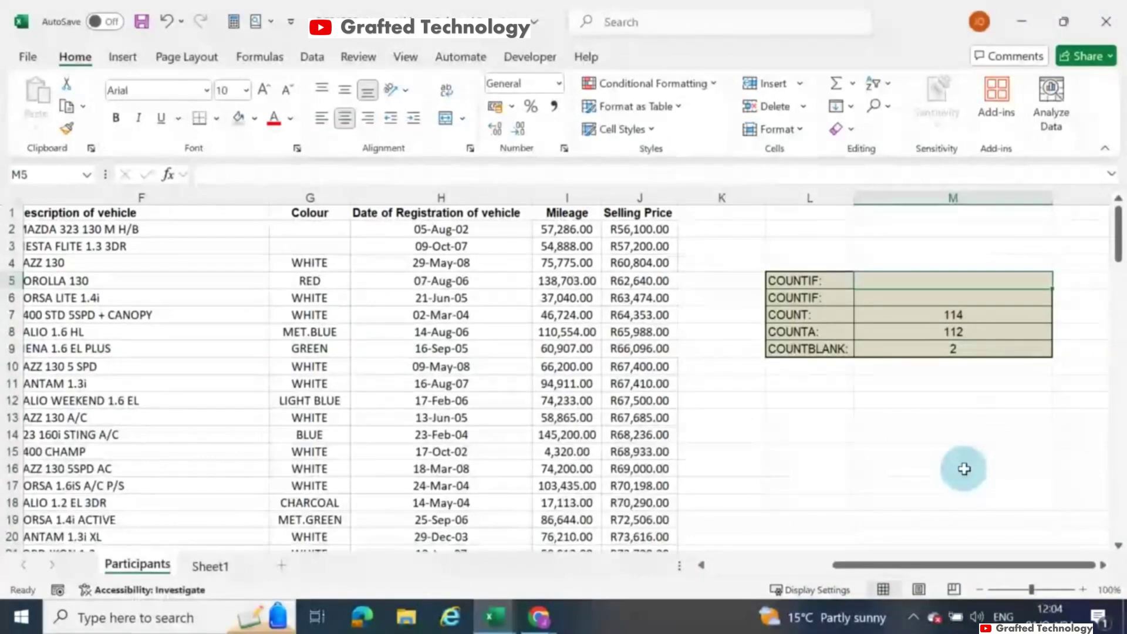
click(877, 287)
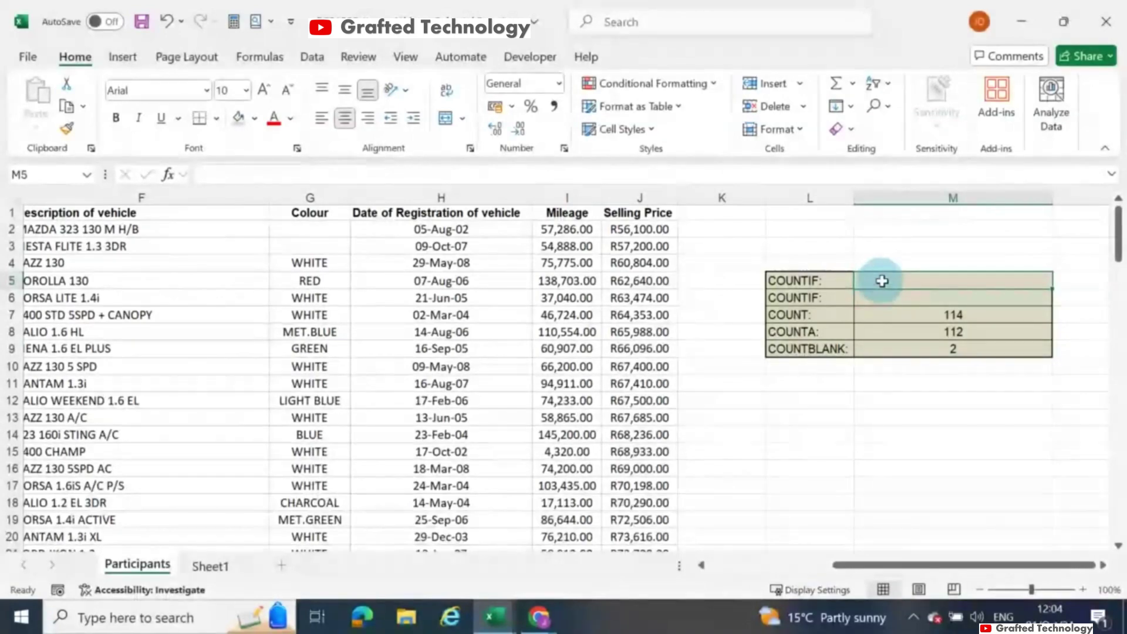
double_click(932, 282)
text(=)
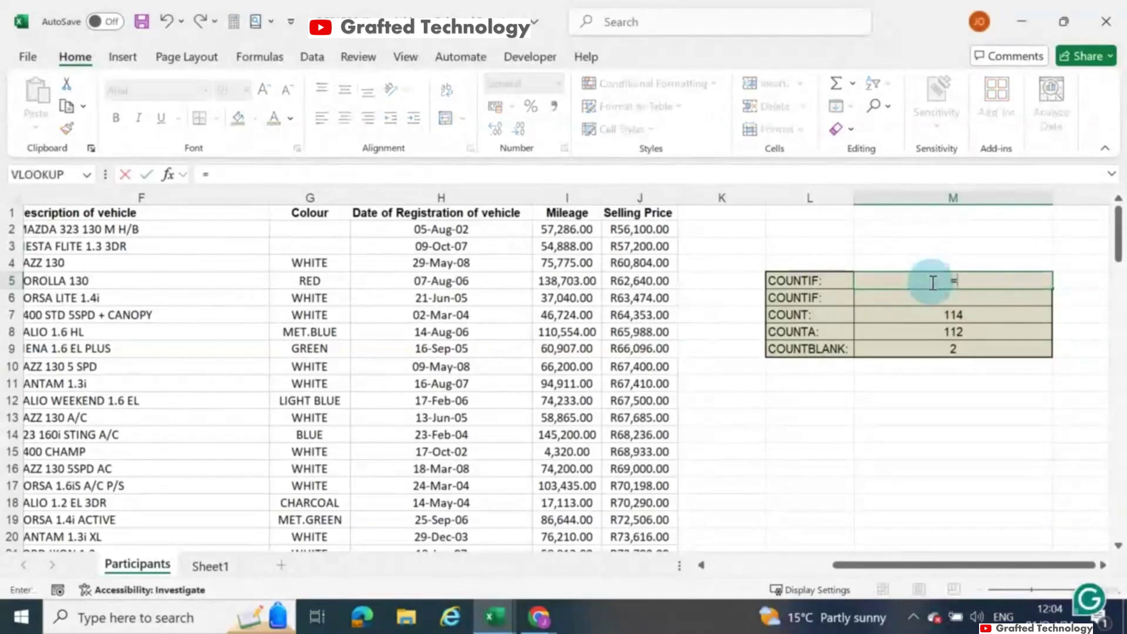
text(COUNTIF)
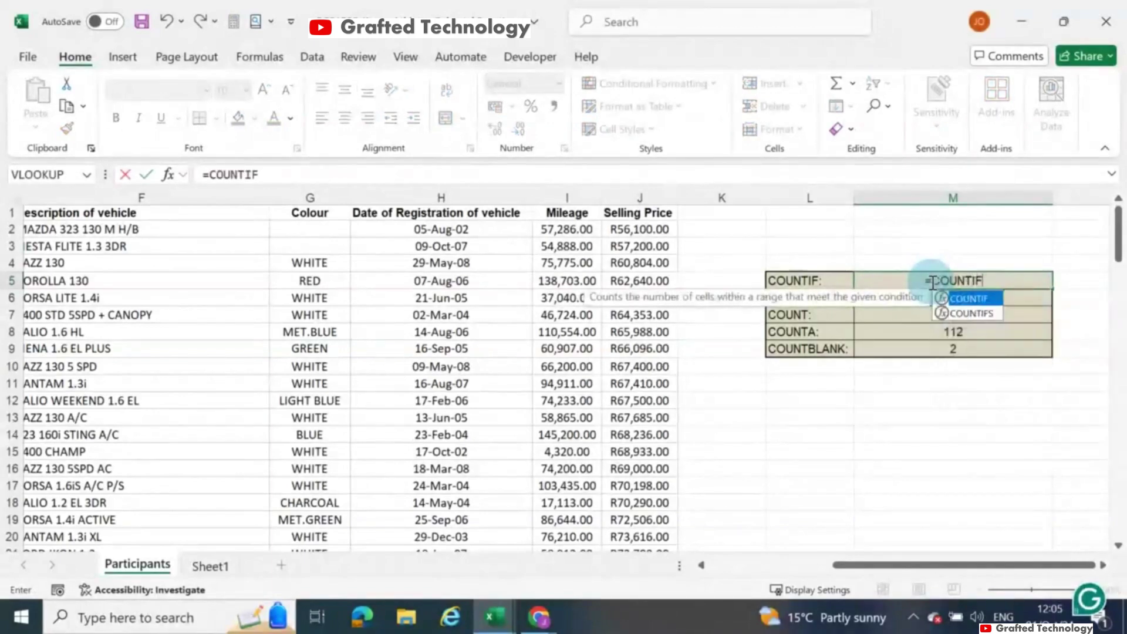
text(()
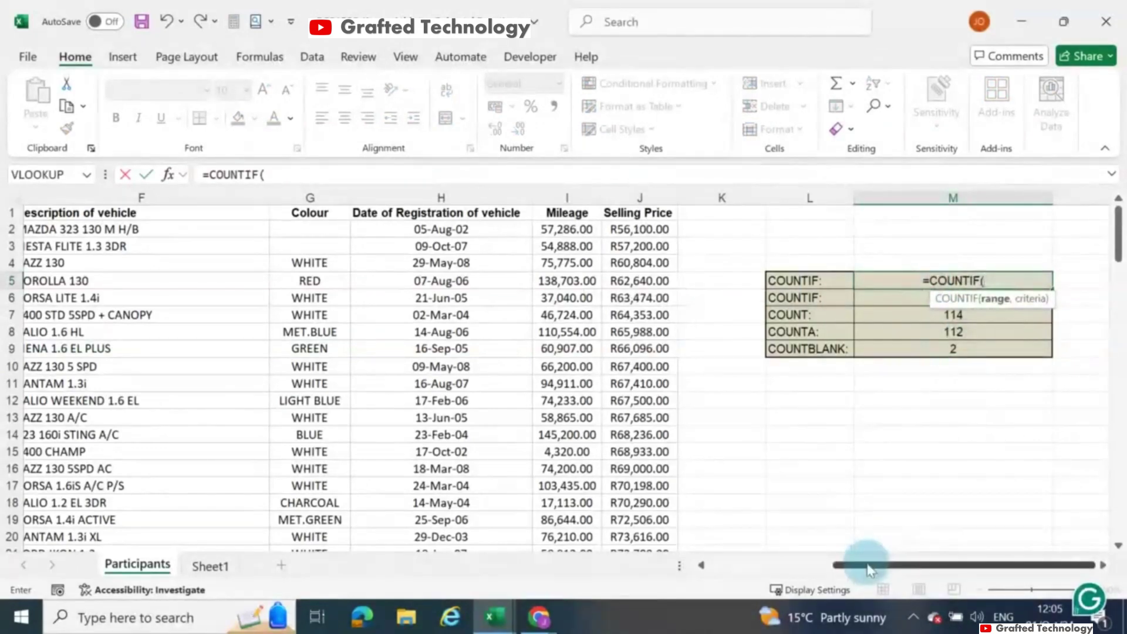
drag(869, 568, 699, 574)
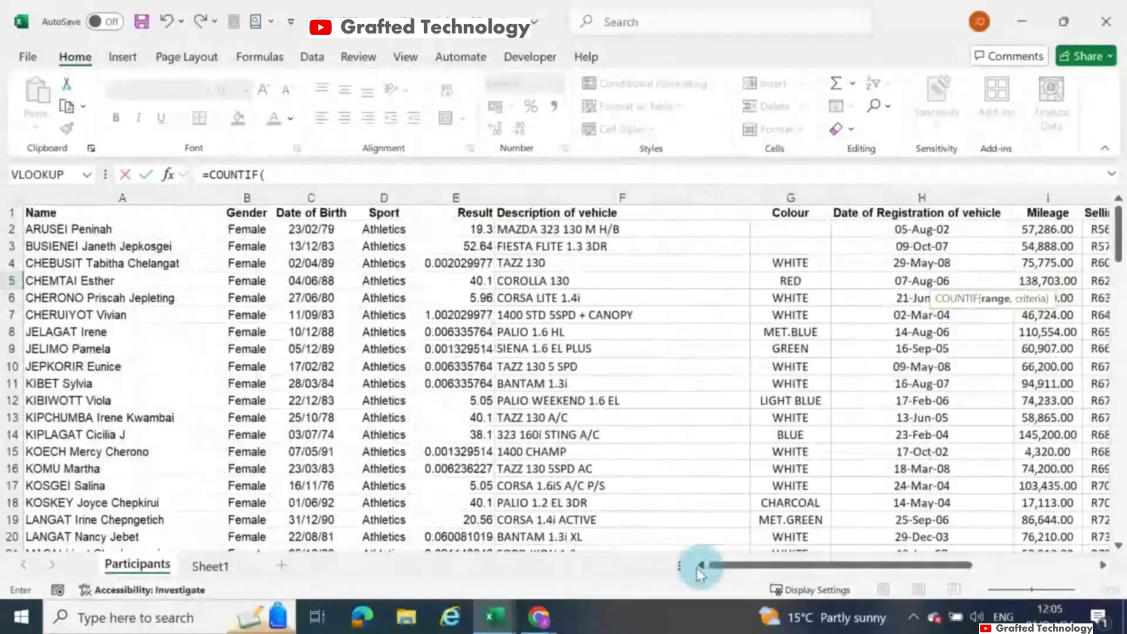
drag(248, 224, 259, 504)
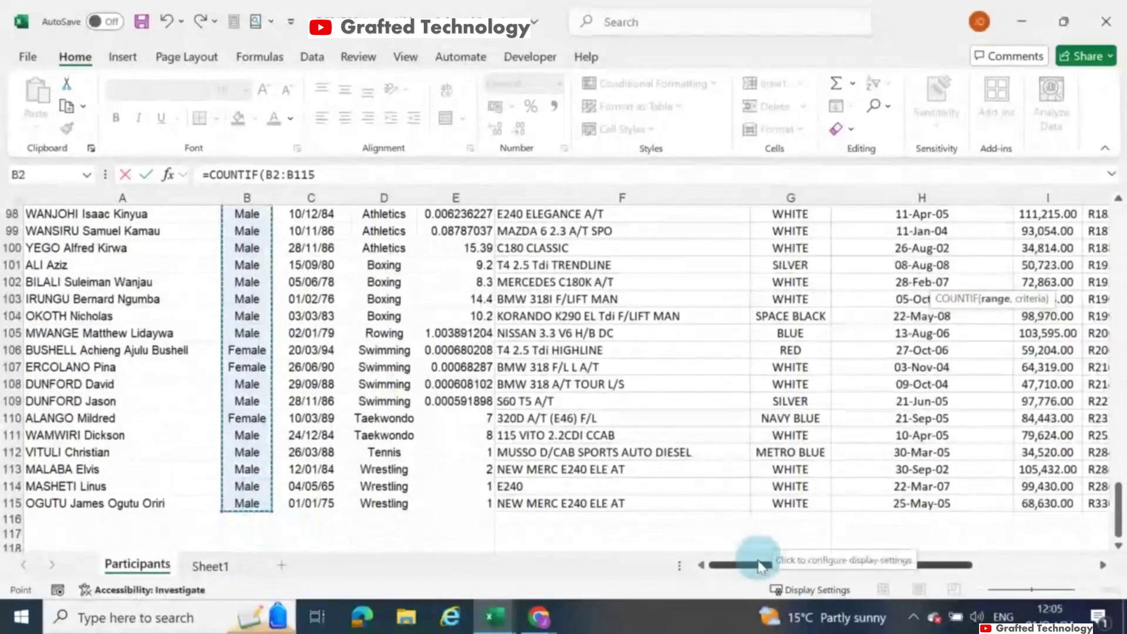
drag(761, 566, 875, 568)
scroll(974, 432, up, 5)
scroll(974, 433, up, 15)
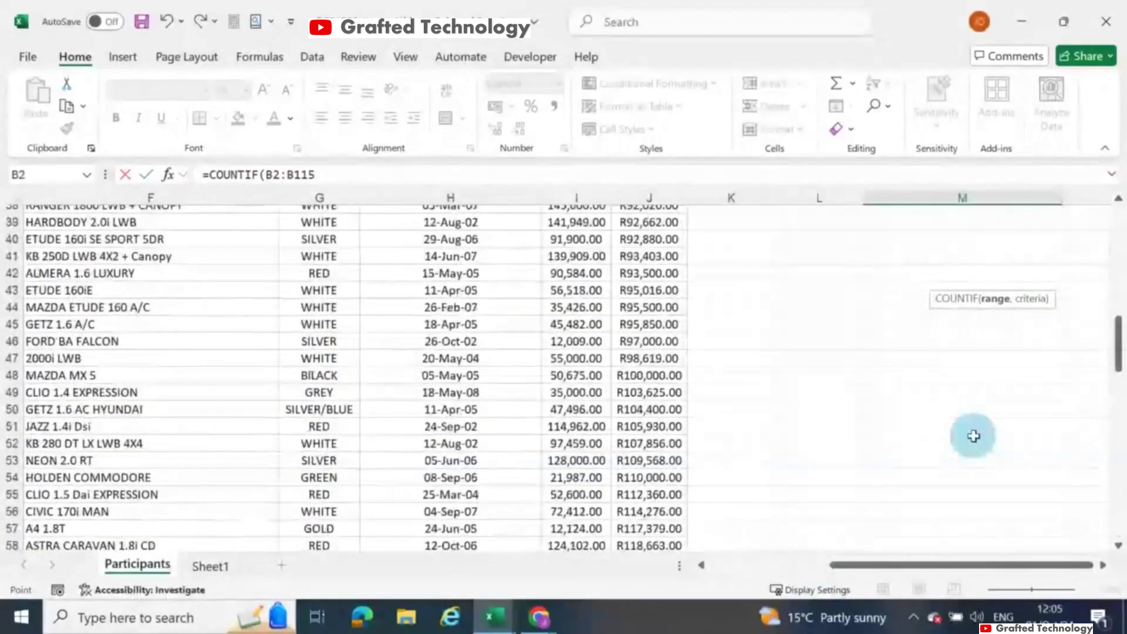
scroll(973, 436, up, 12)
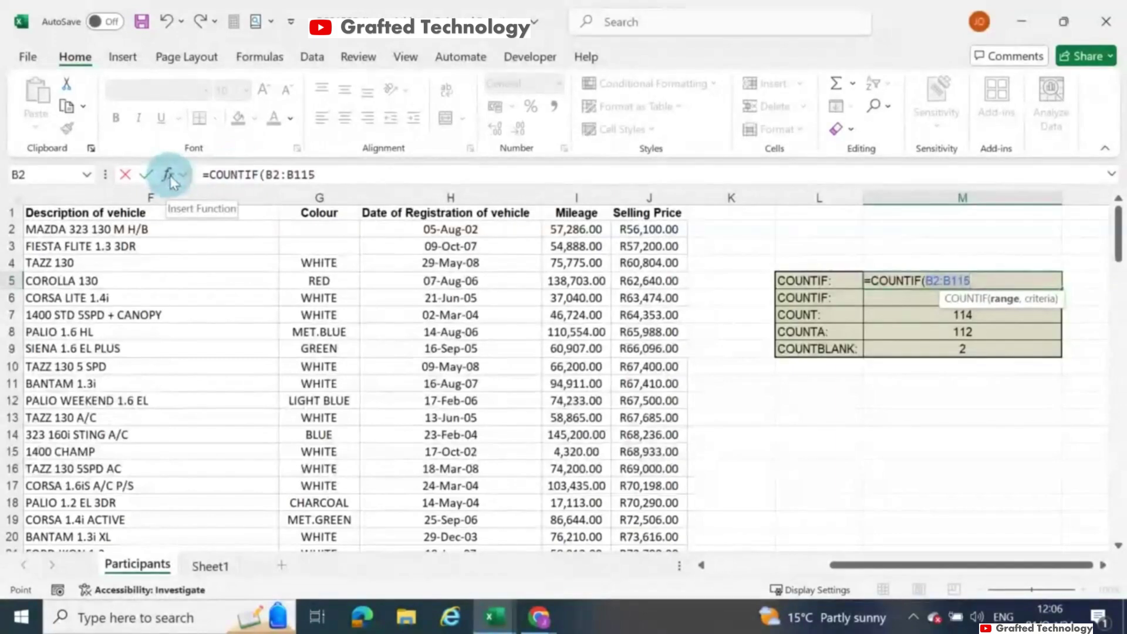
Complete the M5 formula in its function arguments with the criteria Female, and select cell M6
text())
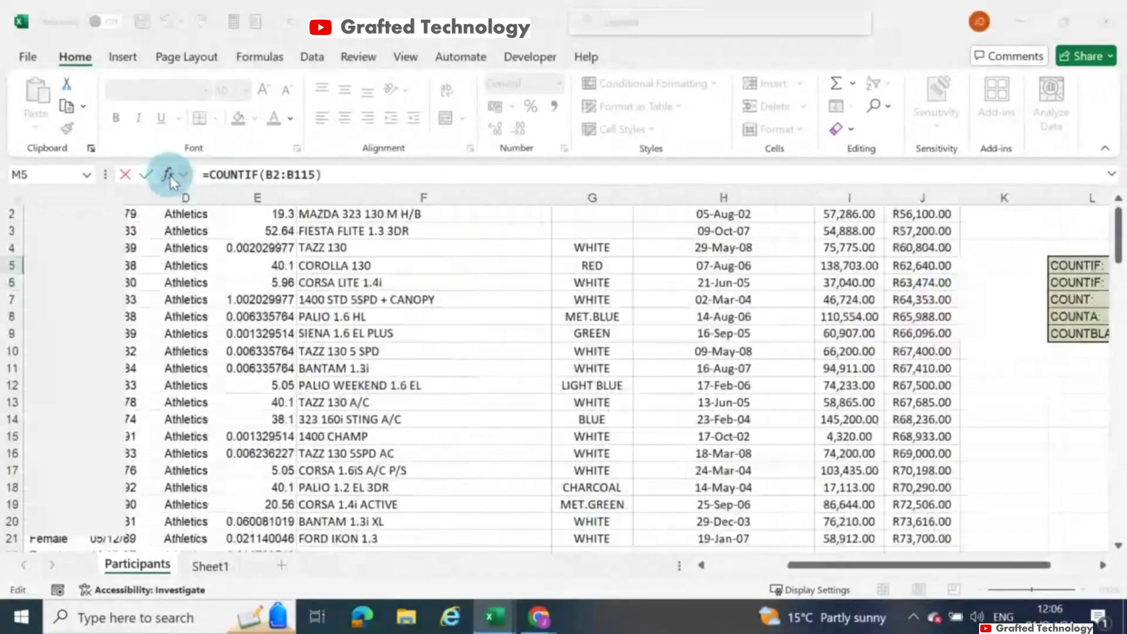
click(169, 175)
drag(613, 279, 581, 281)
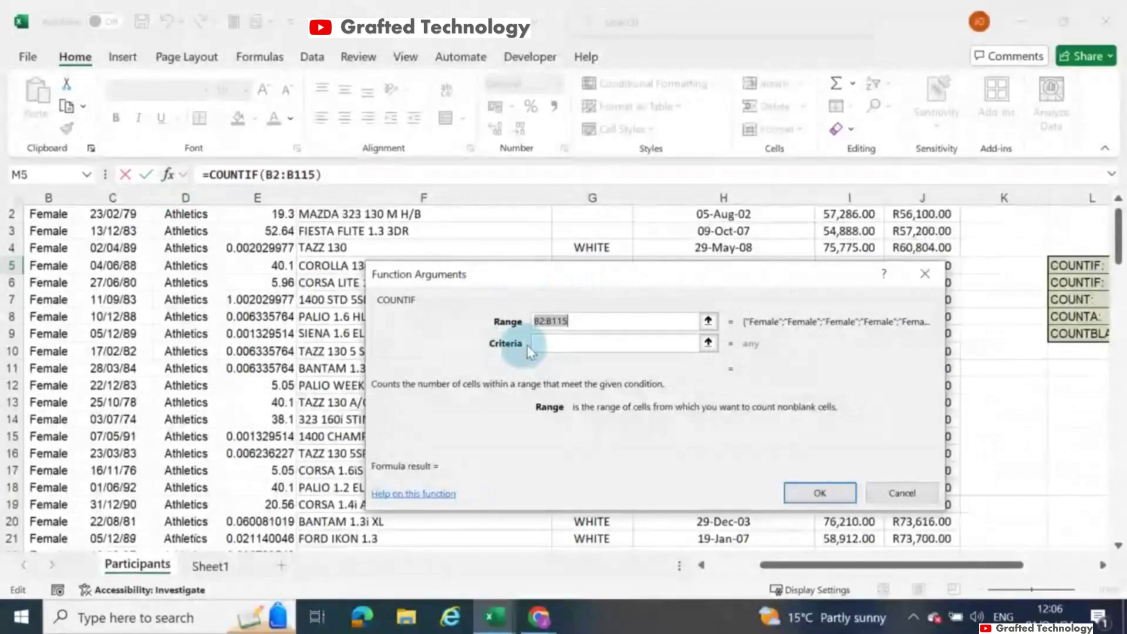
drag(548, 321, 576, 323)
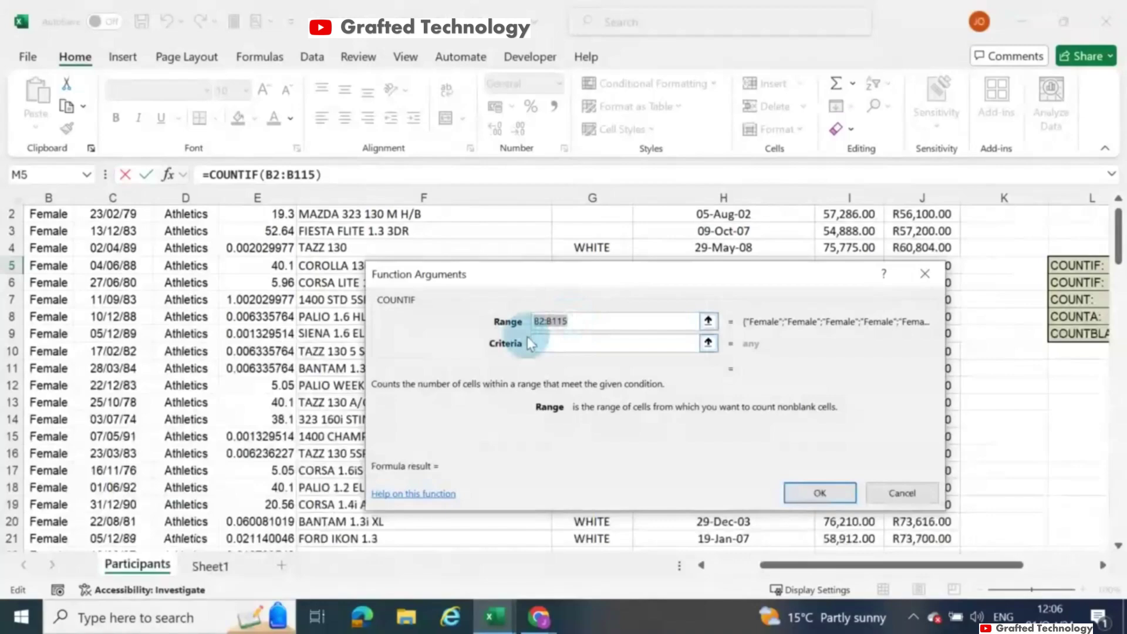
click(547, 343)
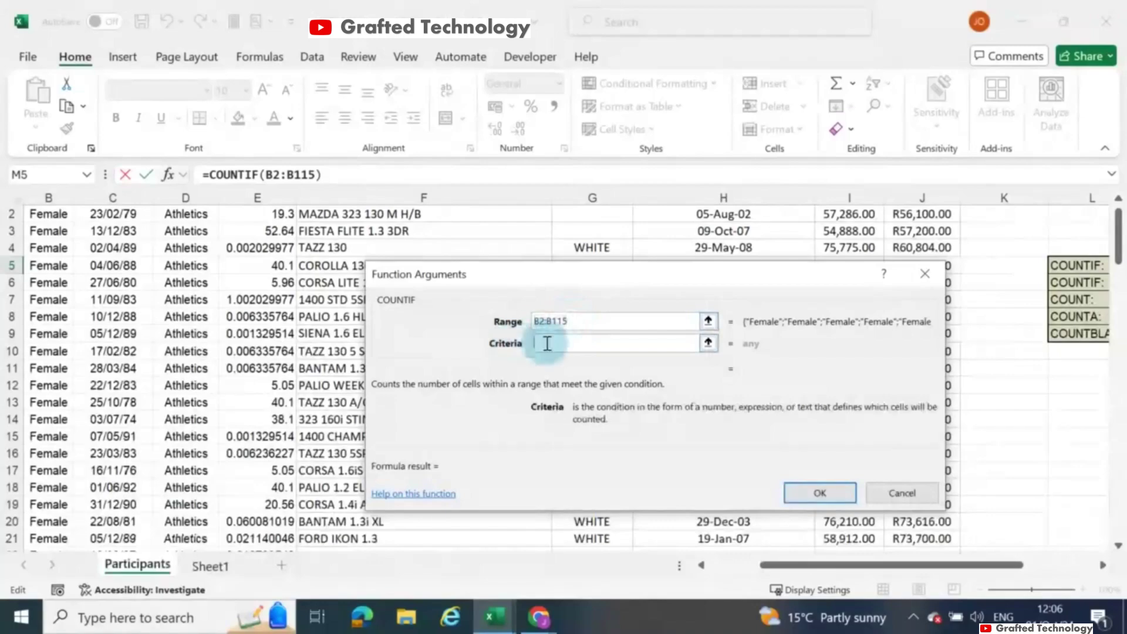
text(Fema)
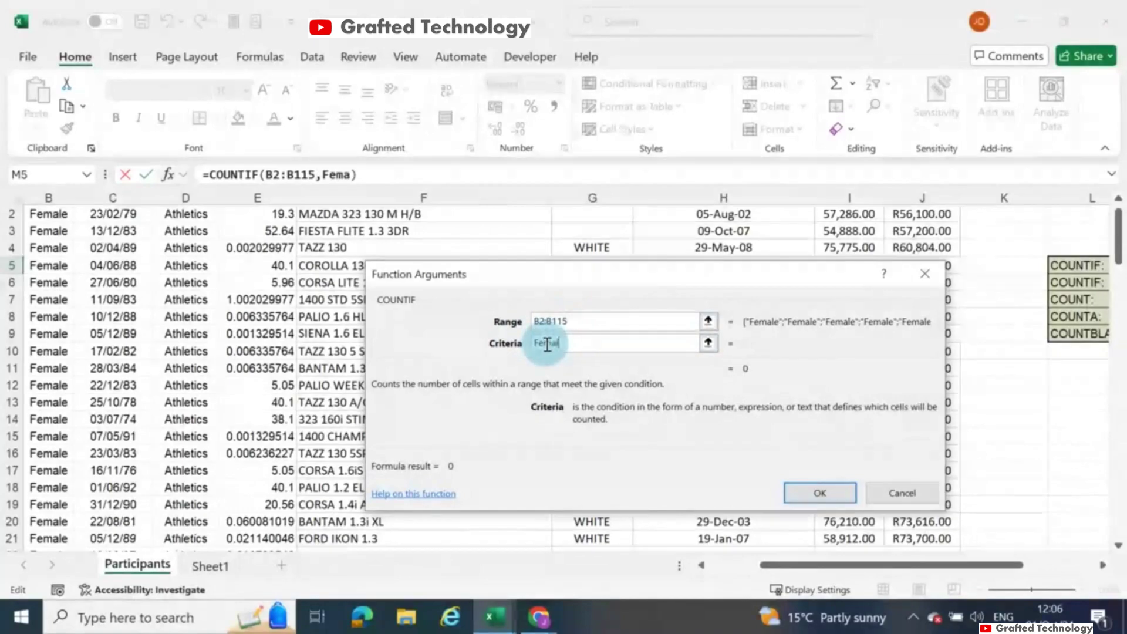
text(le)
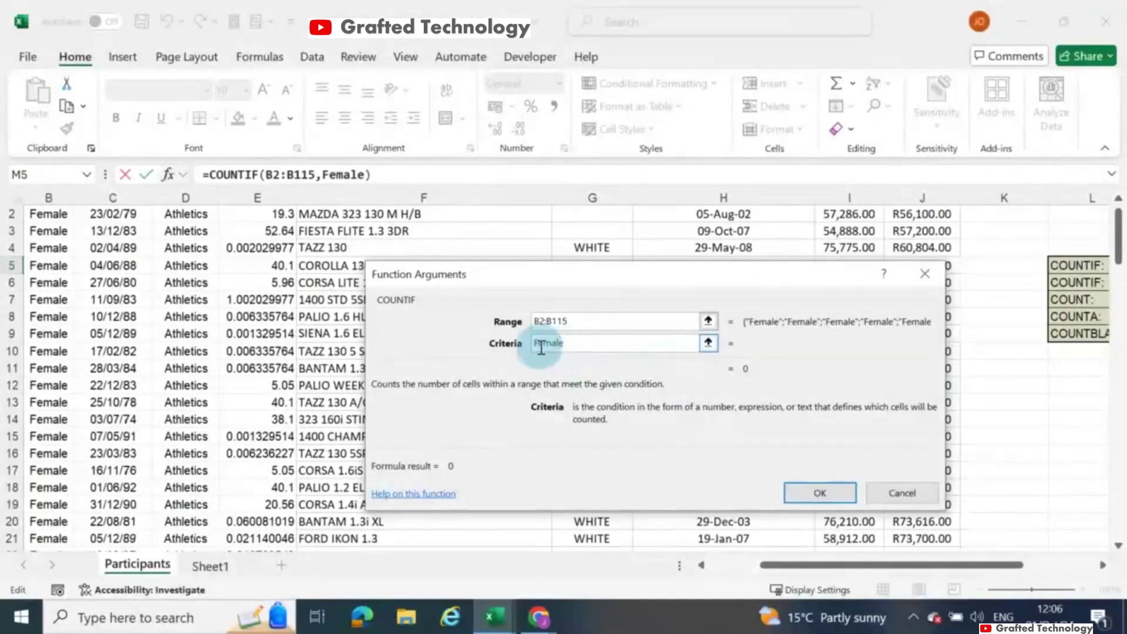
key(Tab)
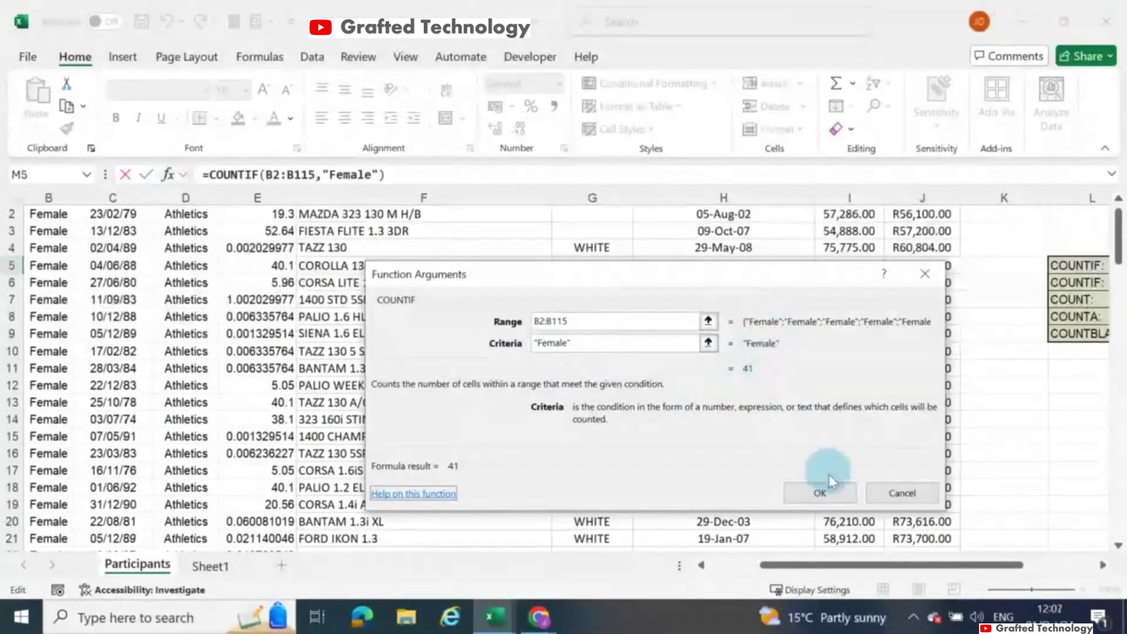
click(820, 492)
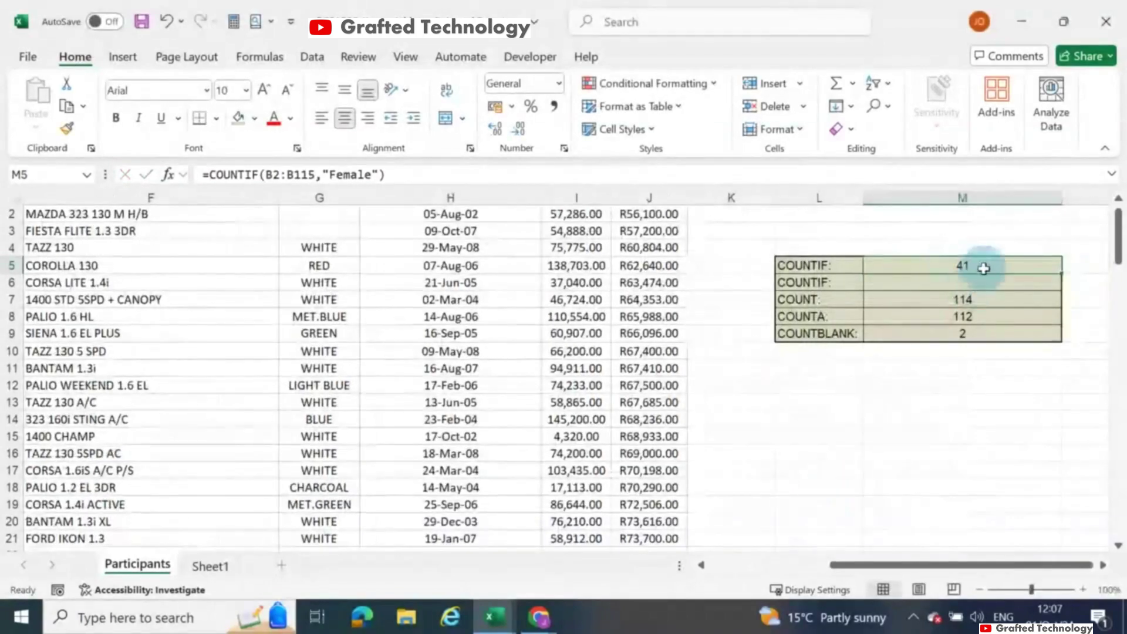
click(936, 286)
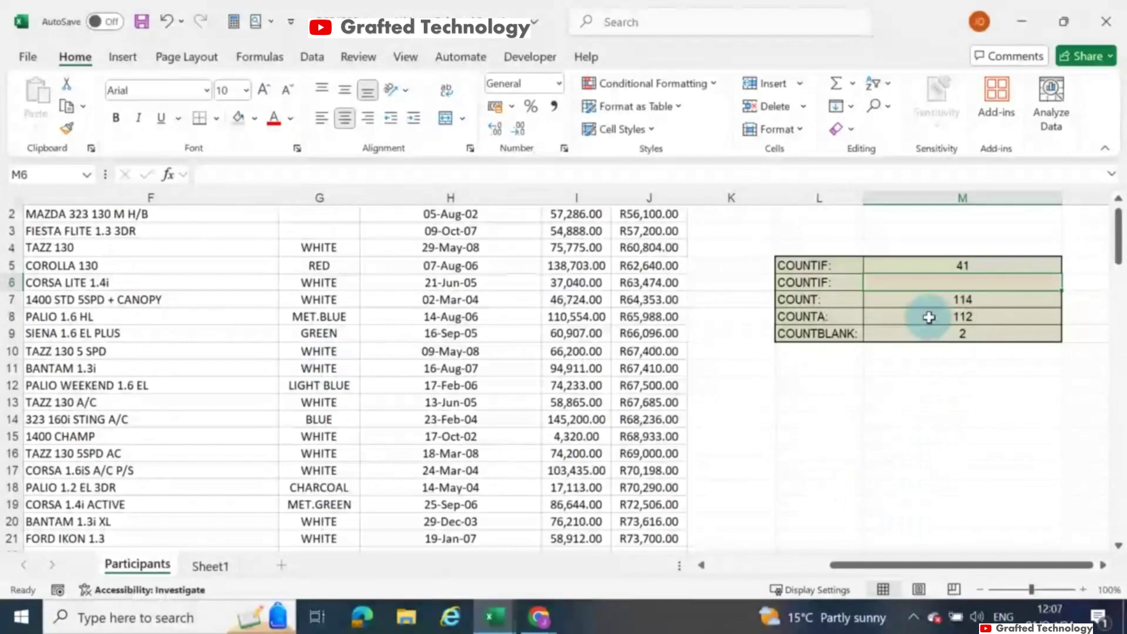
text(count)
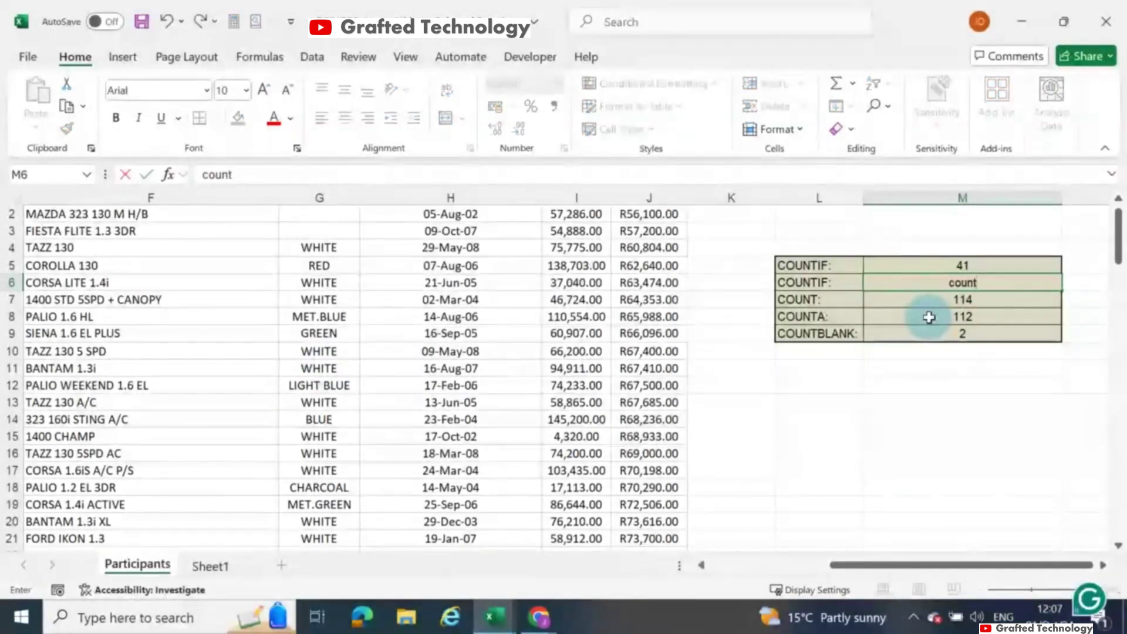
key(BackSpace)
key(BackSpace)
key(BackSpace)
key(BackSpace)
key(BackSpace)
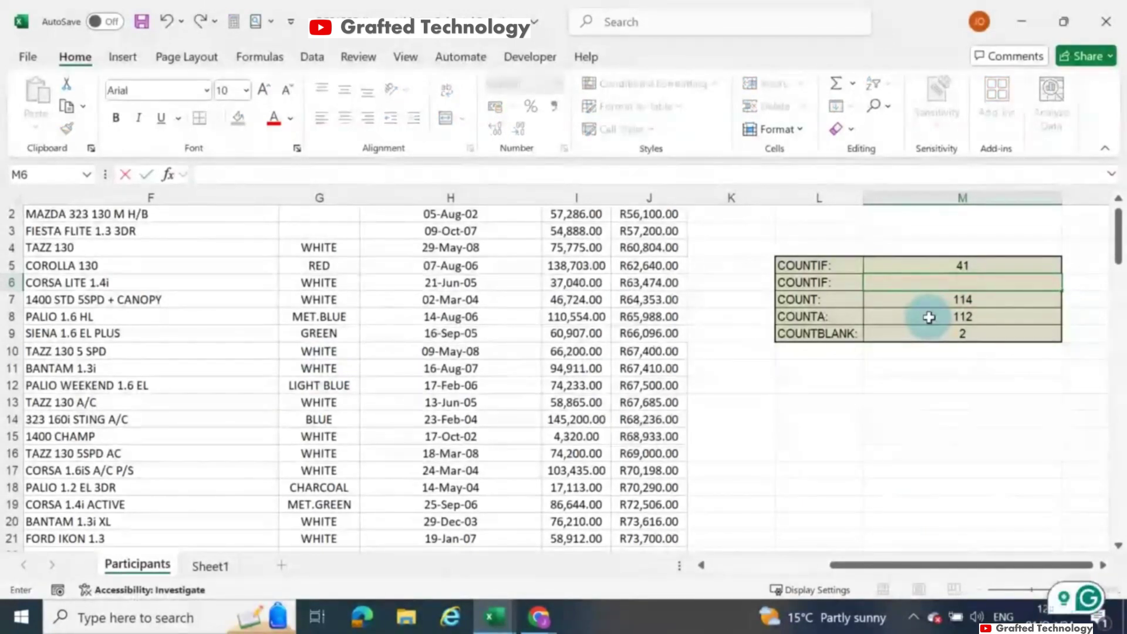
Start a COUNTIF formula in cell M6 using the Gender entries B2:B115 as the range
text(=)
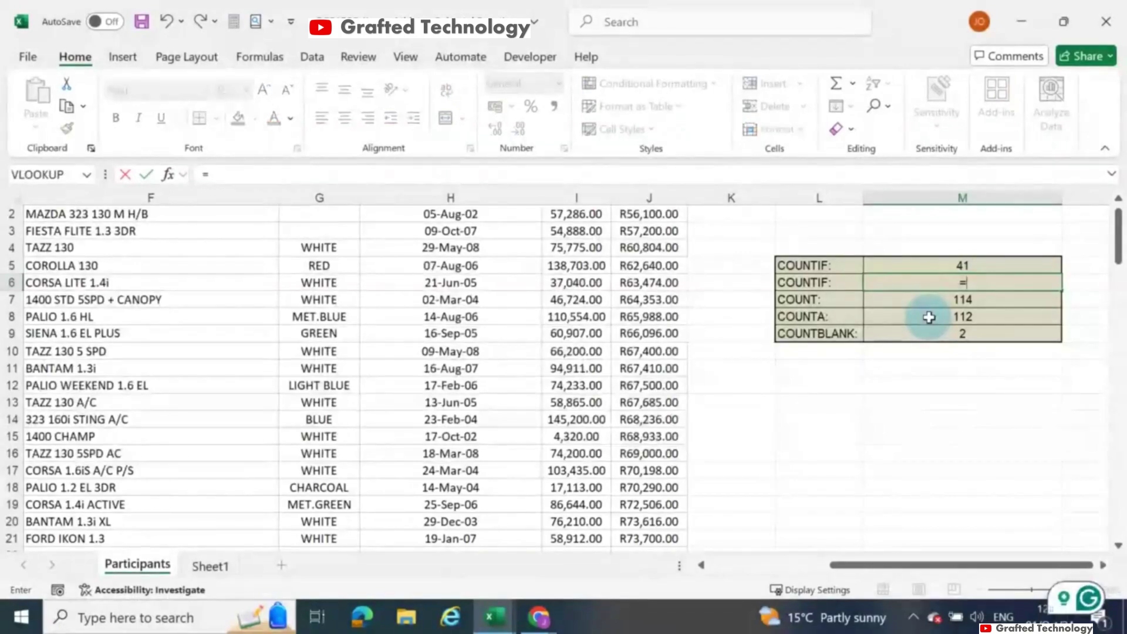
text(COUNTIF()
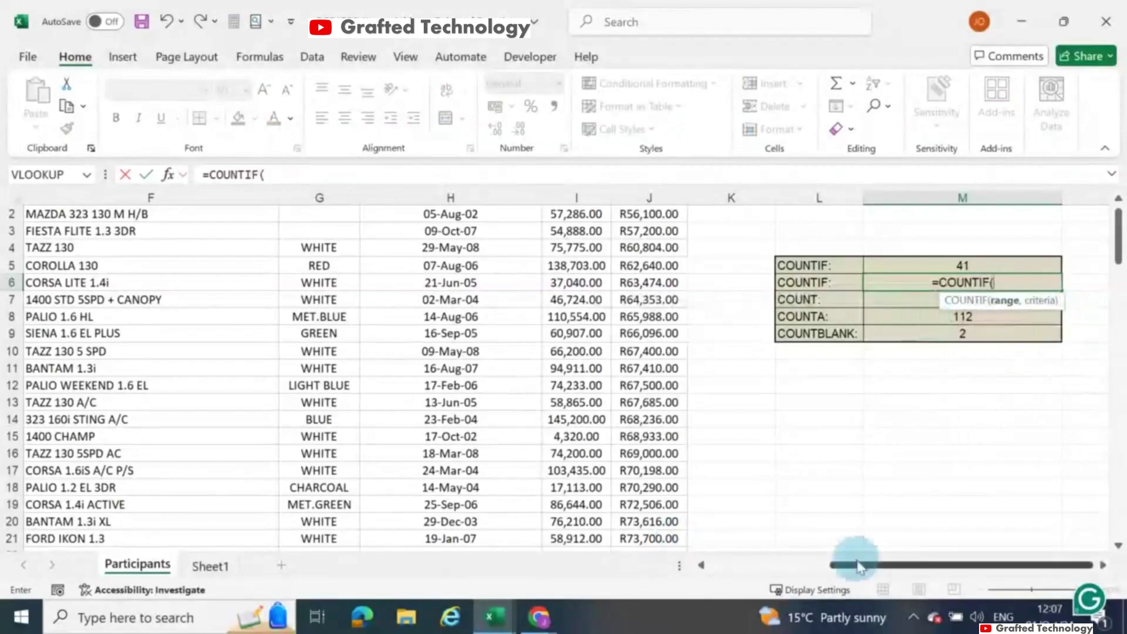
drag(857, 564, 730, 575)
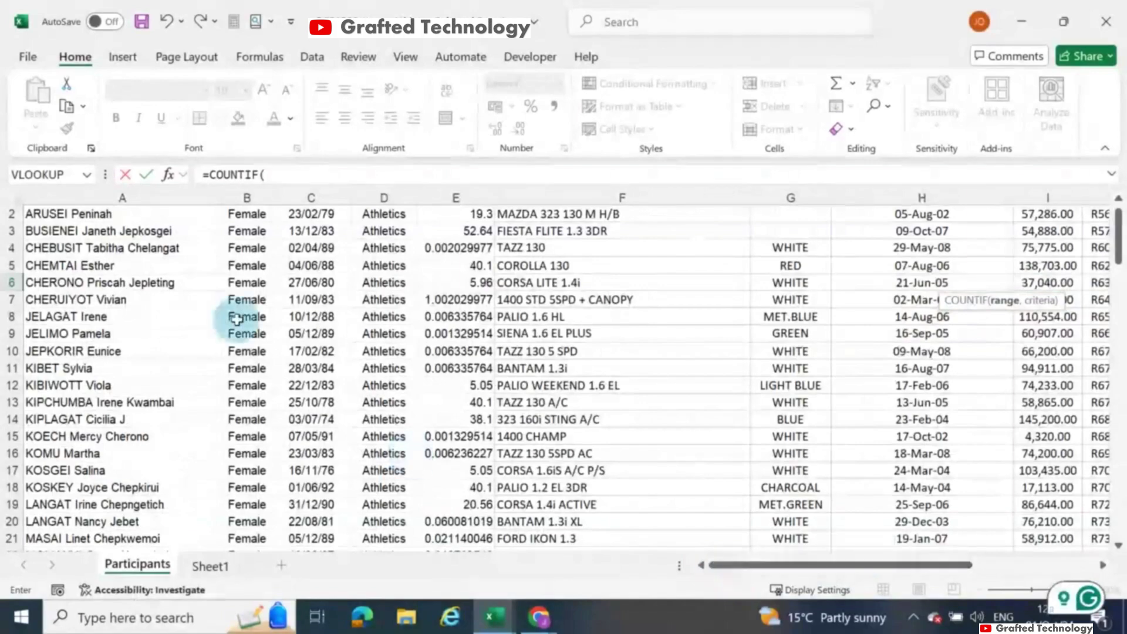
scroll(237, 319, up, 1)
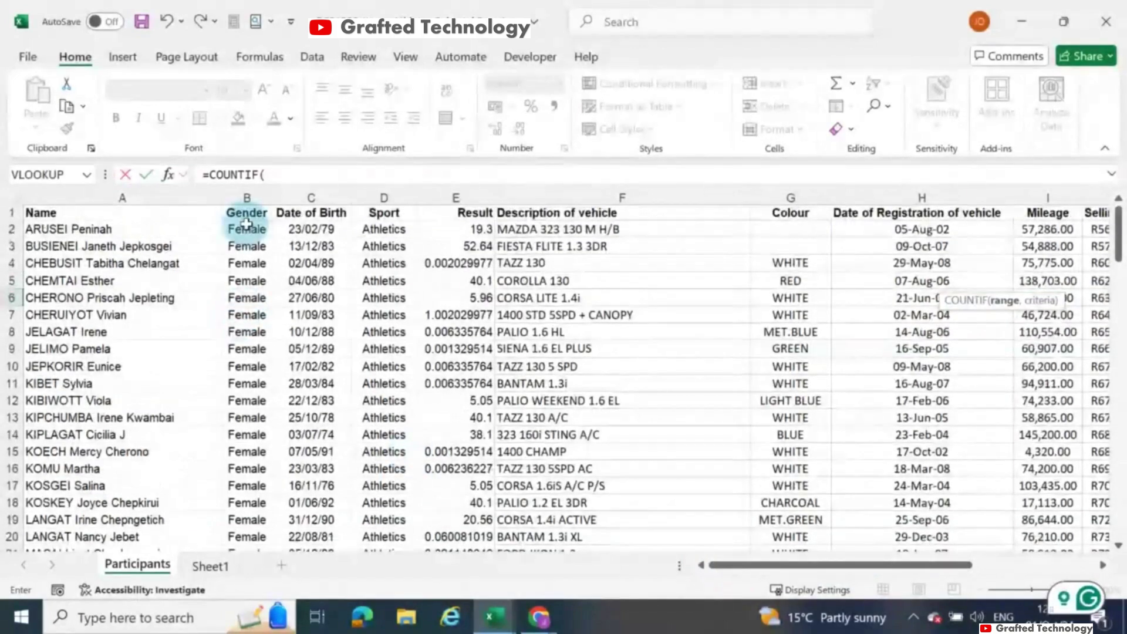
drag(246, 226, 245, 480)
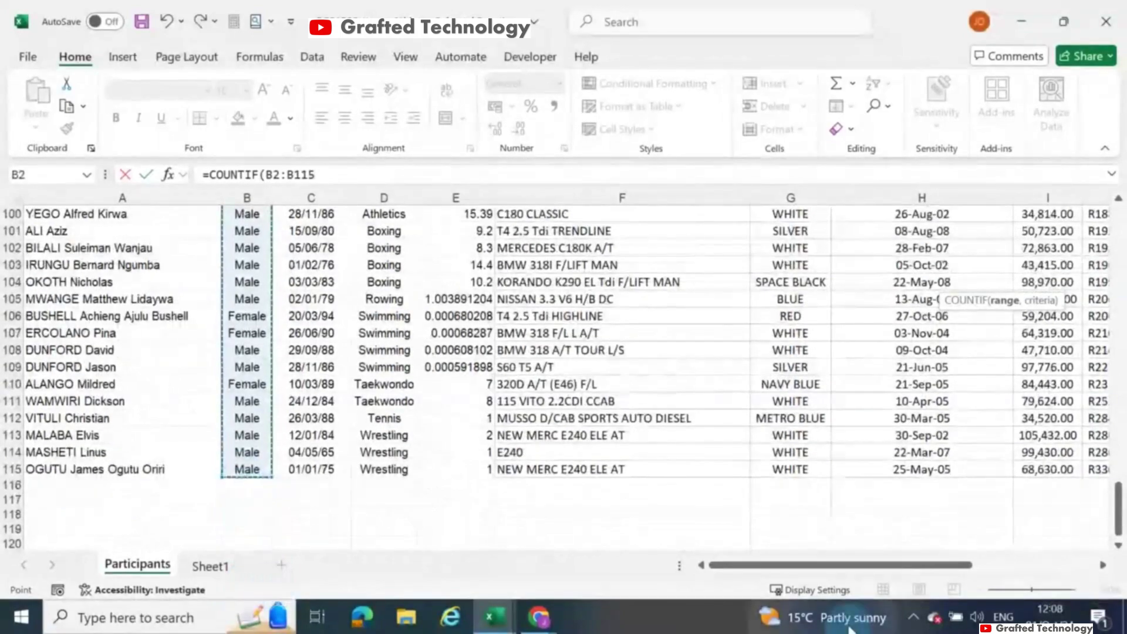
drag(813, 570, 944, 572)
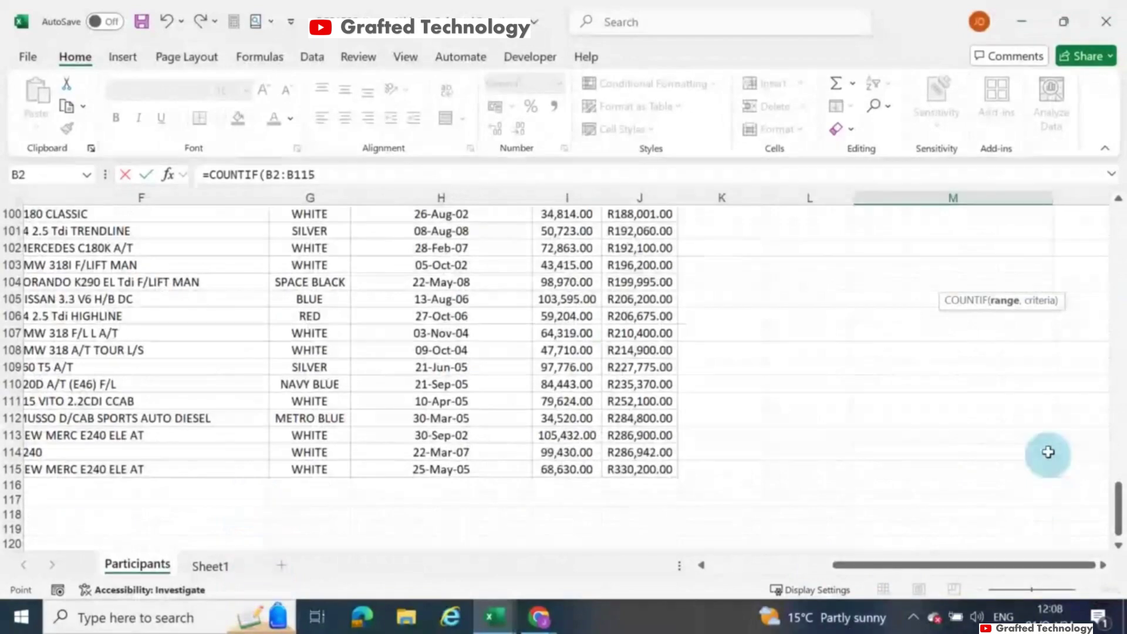
scroll(1048, 455, up, 15)
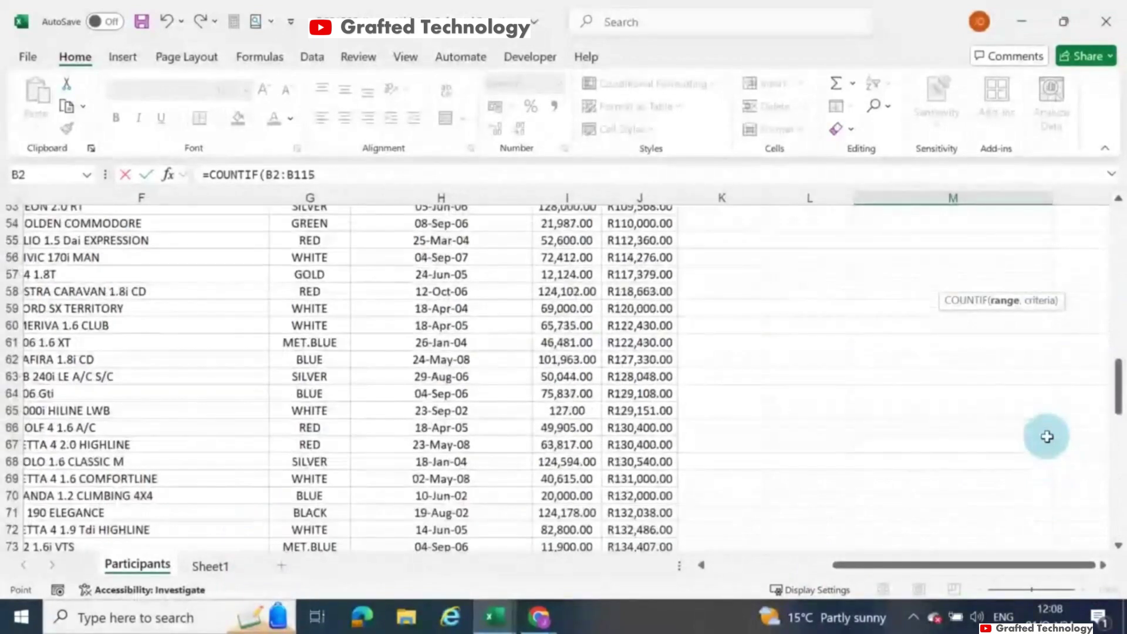
scroll(1046, 437, up, 17)
scroll(1048, 434, up, 1)
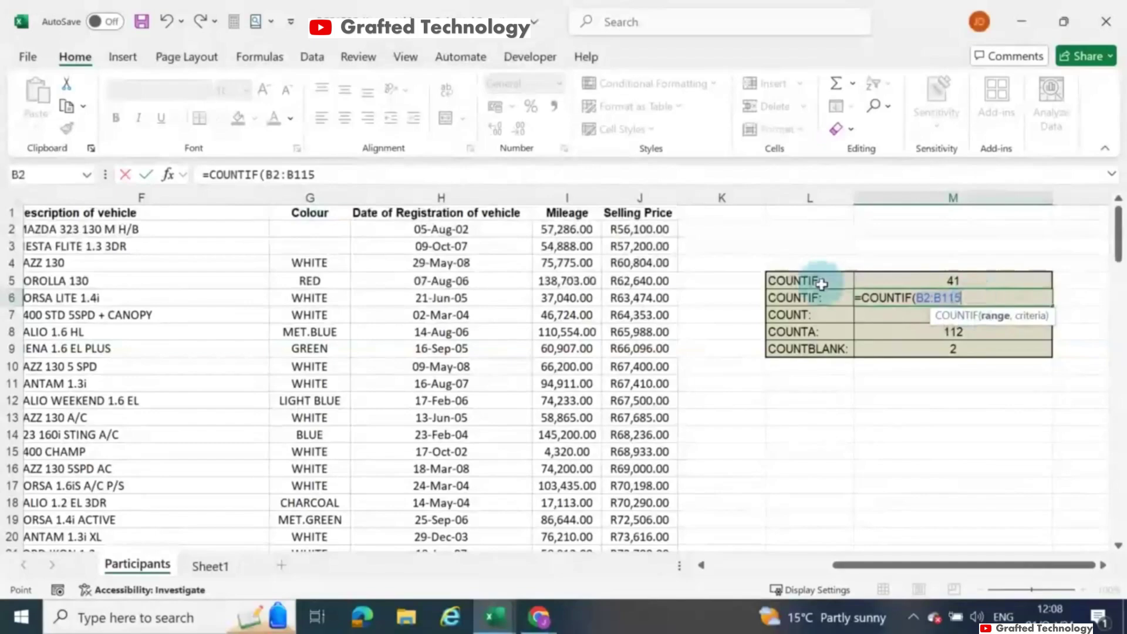
Set the criteria of the M6 COUNTIF to Male in its function arguments and confirm the formula
click(169, 176)
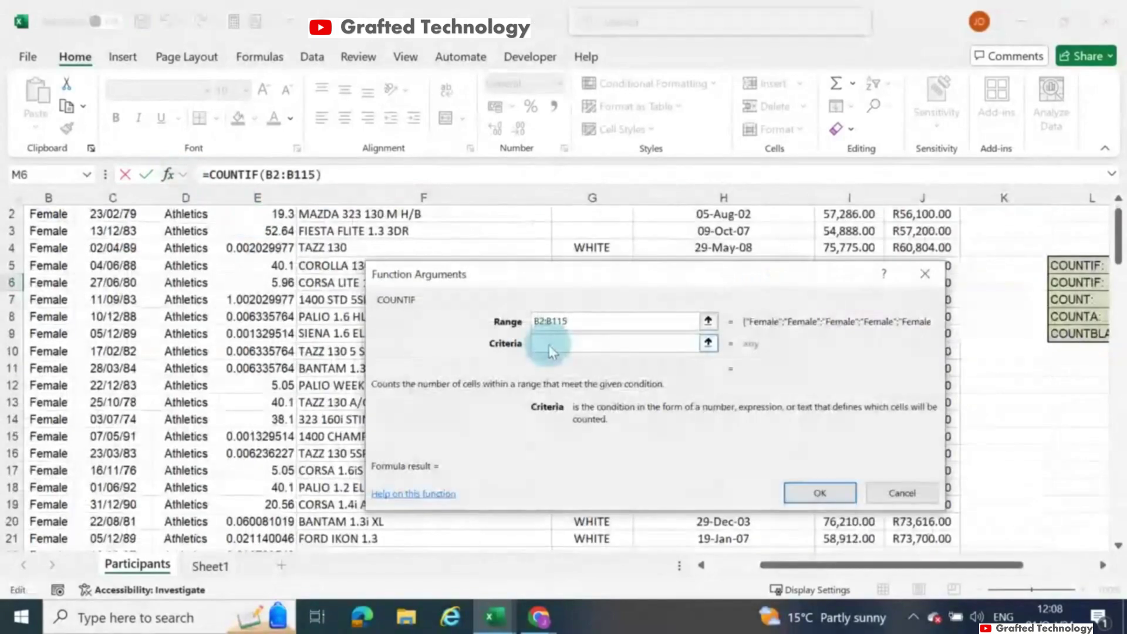
click(551, 345)
text(Ma)
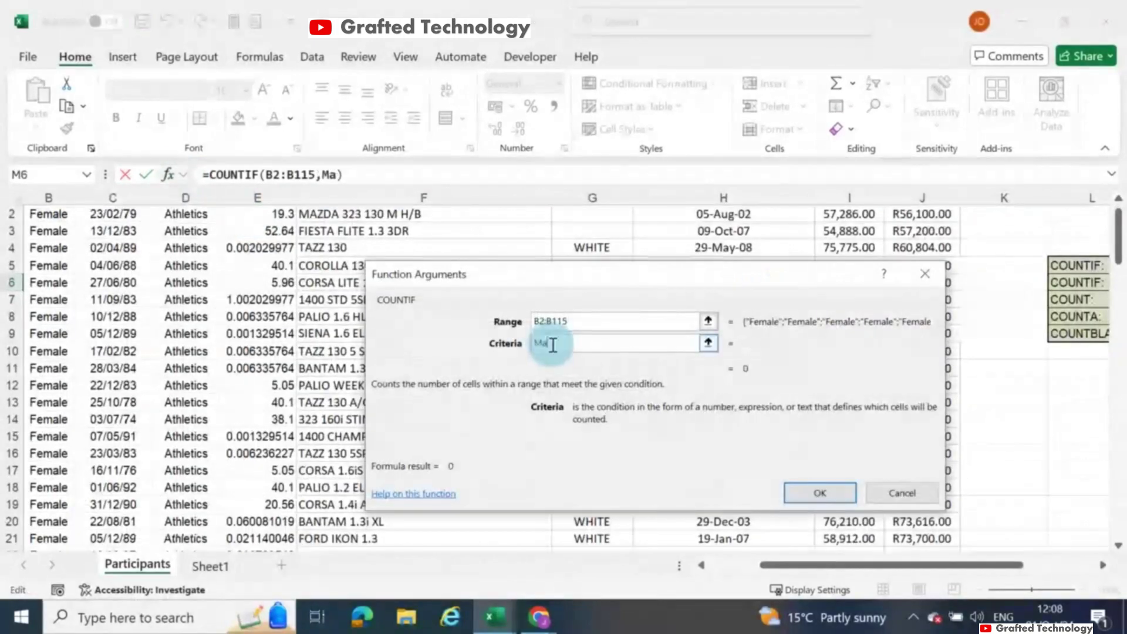
text(le)
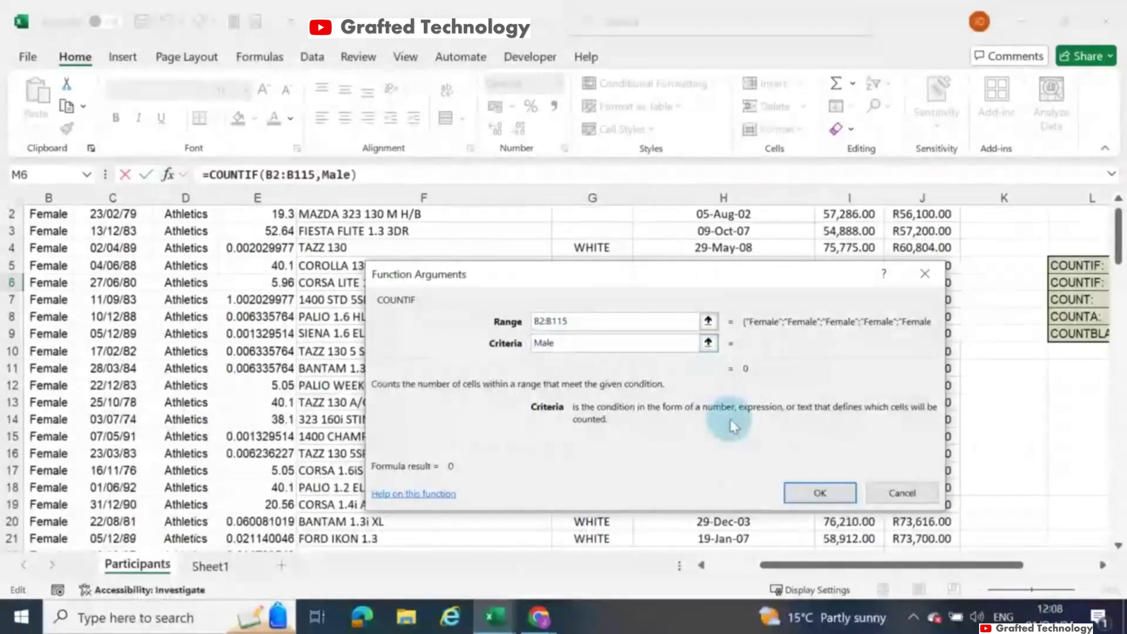
key(Tab)
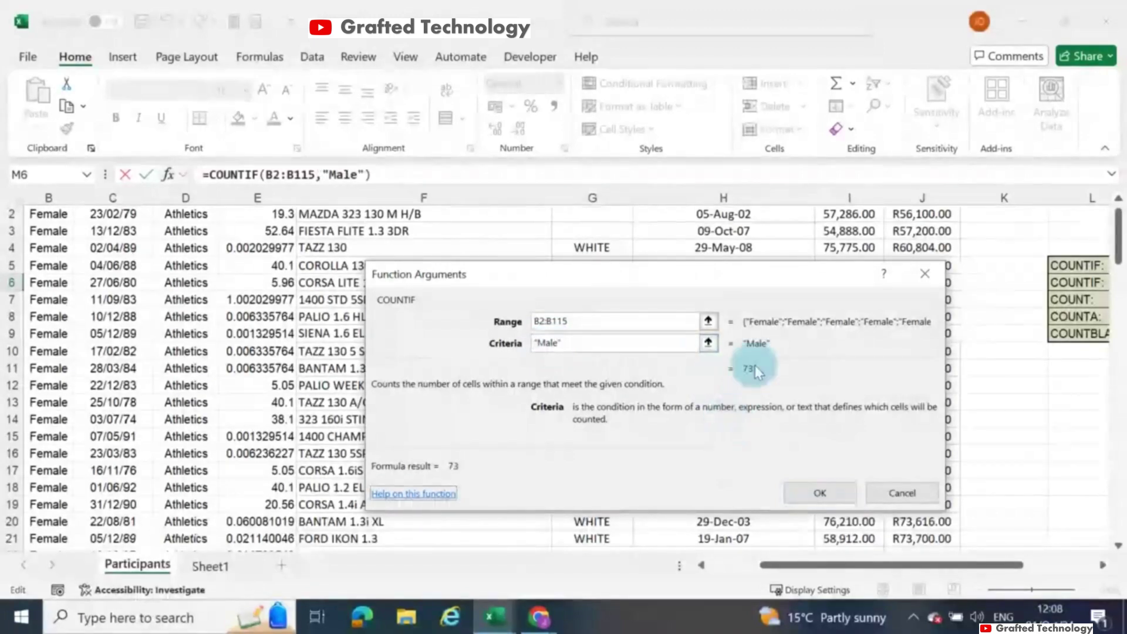
click(821, 493)
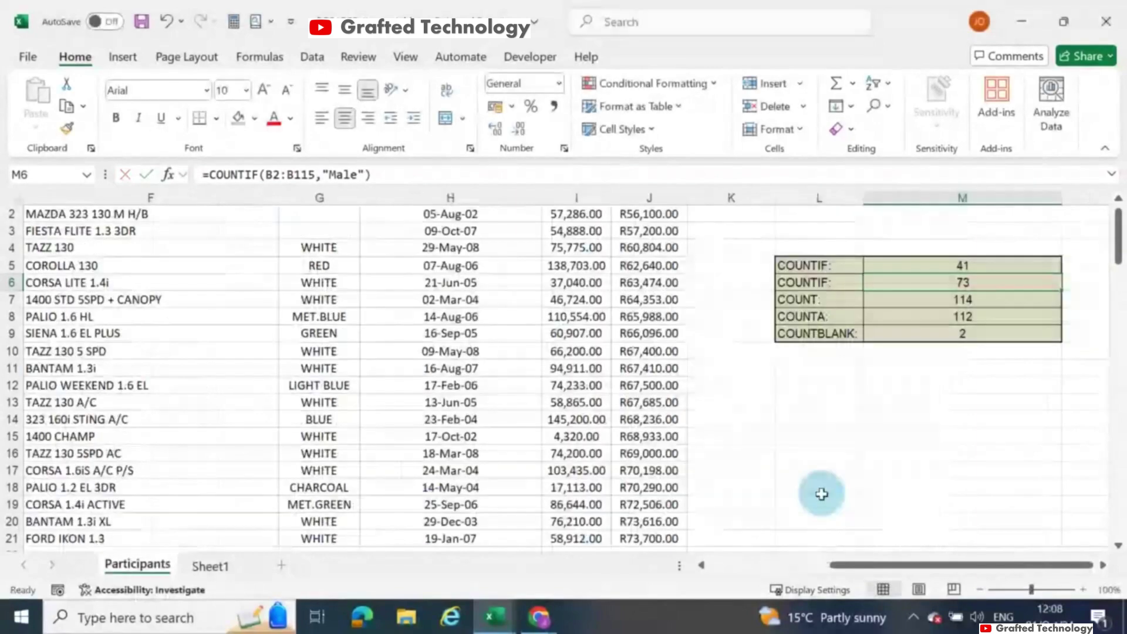
Compare the Female and Male COUNTIF formulas in cells M5 and M6 with the COUNT row
click(983, 268)
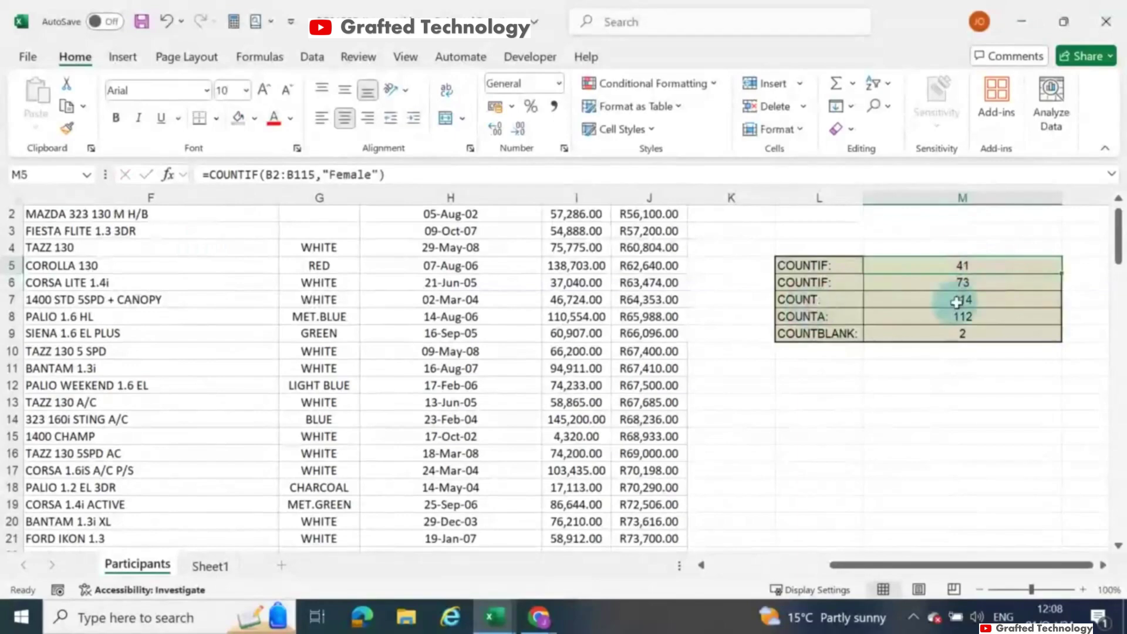
click(973, 284)
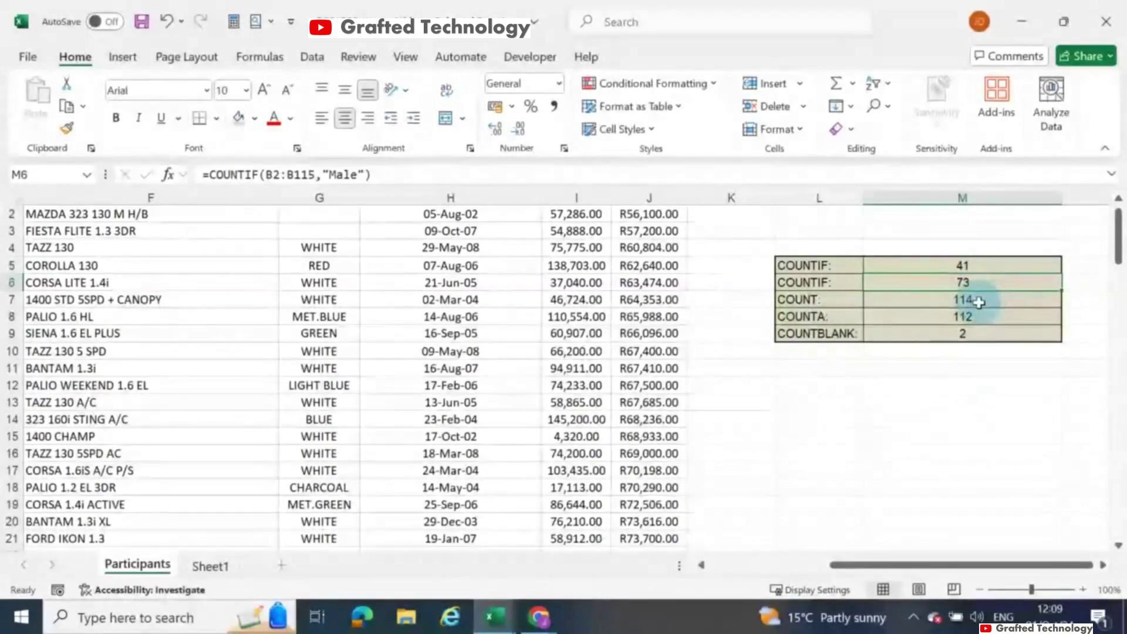
Review the formulas behind the Female COUNTIF, COUNT, COUNTA and COUNTBLANK results in the summary table
click(974, 266)
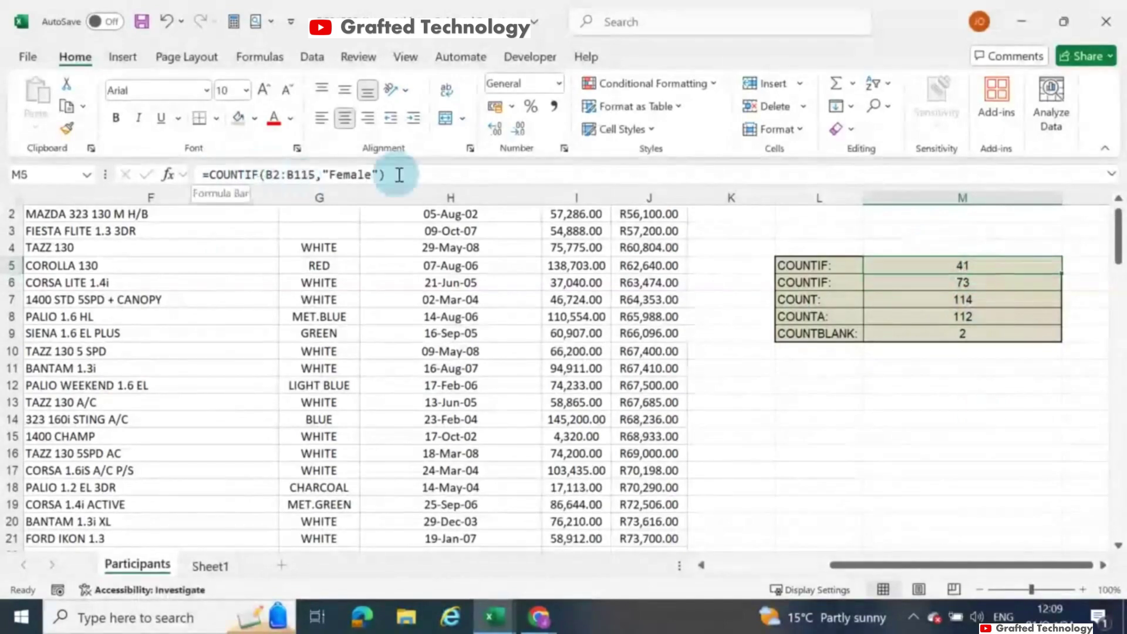
click(962, 299)
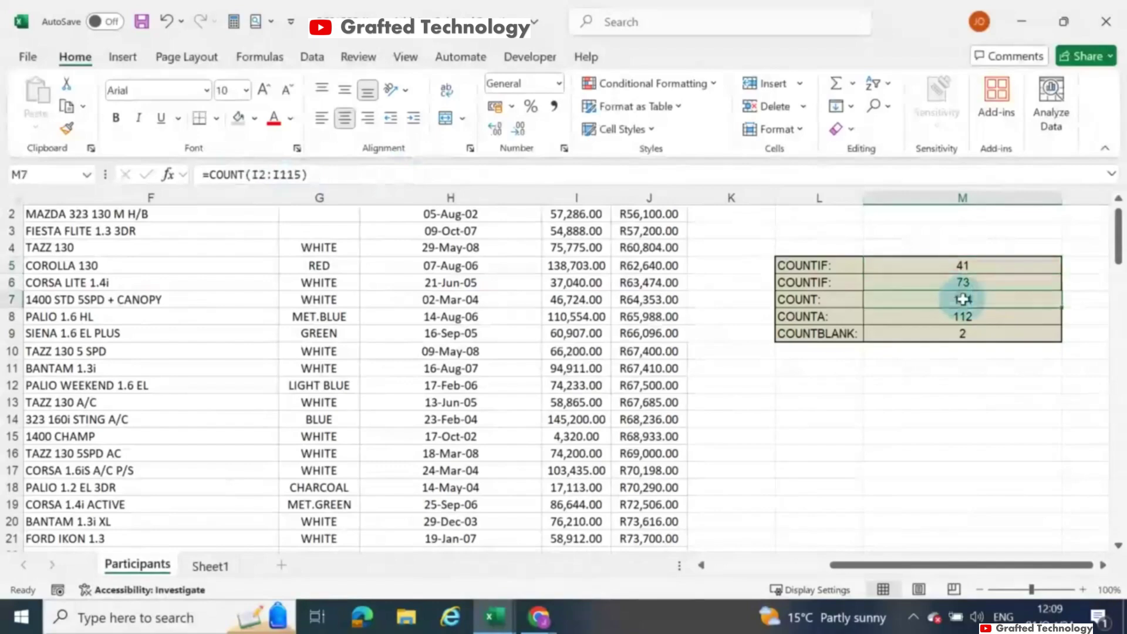
click(959, 316)
click(957, 332)
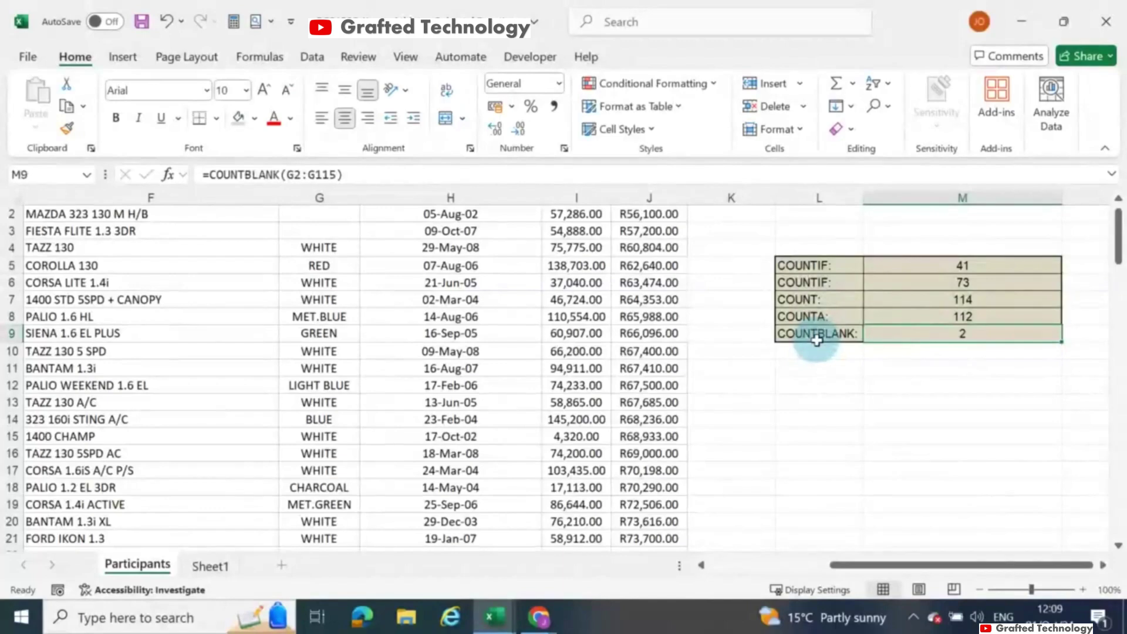
Select the whole participants and vehicle table, A1:J115, including its header row
drag(906, 565, 763, 558)
scroll(675, 335, up, 1)
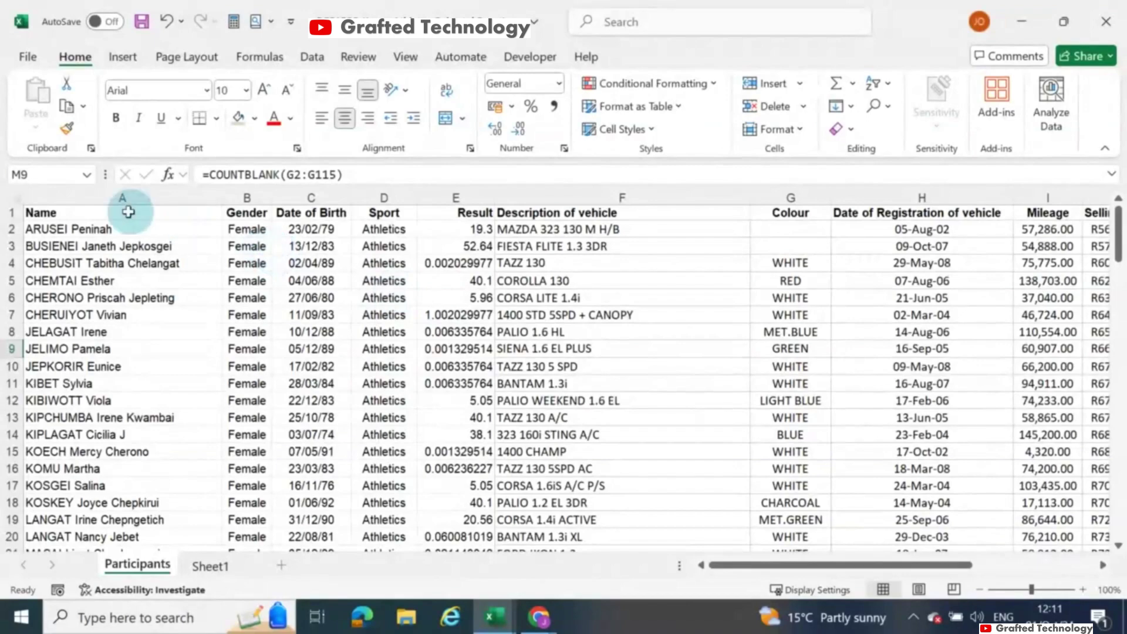
click(14, 212)
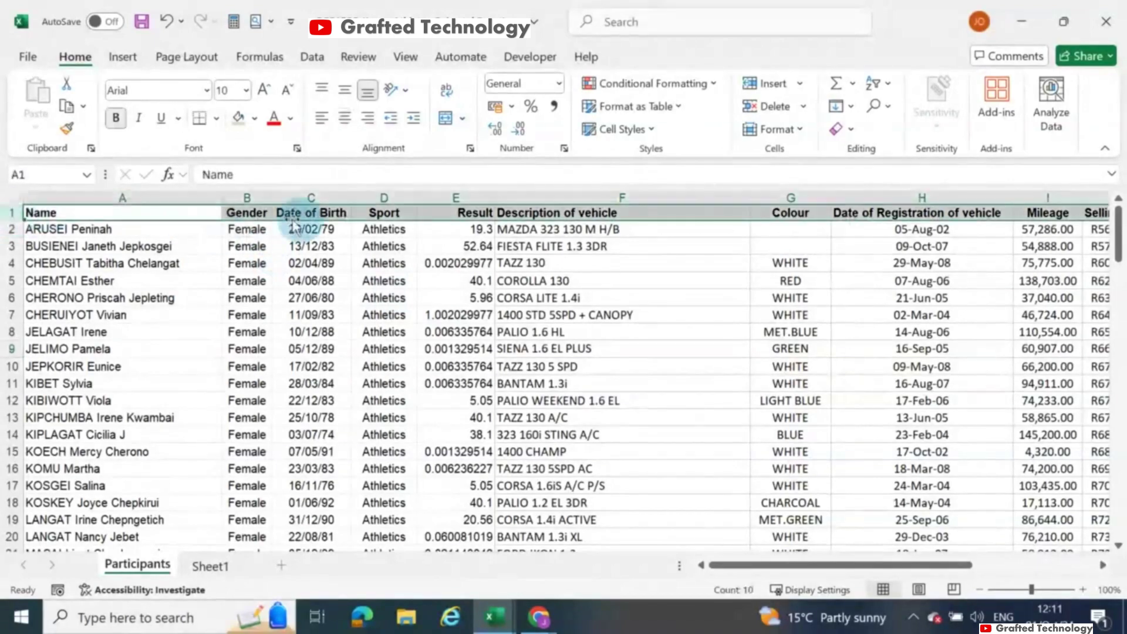
click(392, 214)
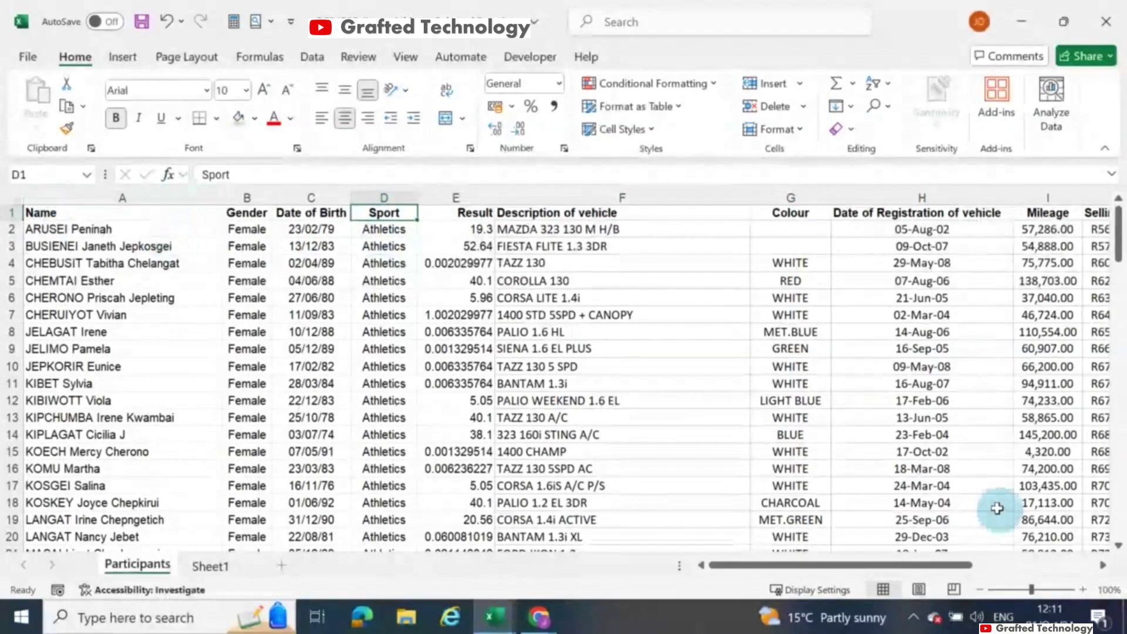
click(980, 590)
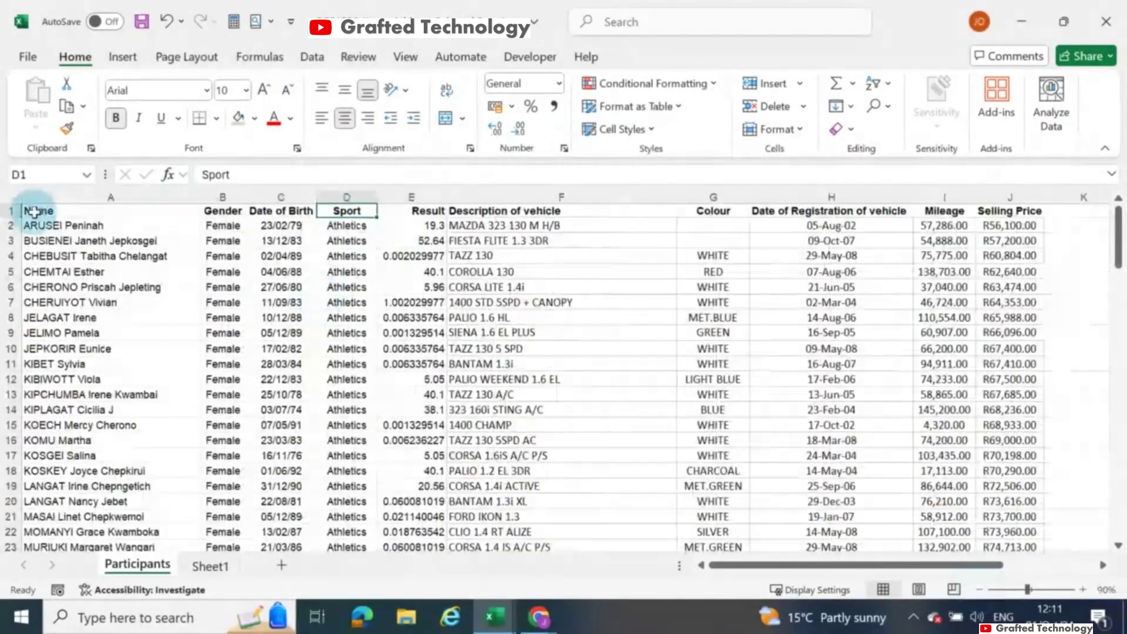
drag(33, 211, 1005, 490)
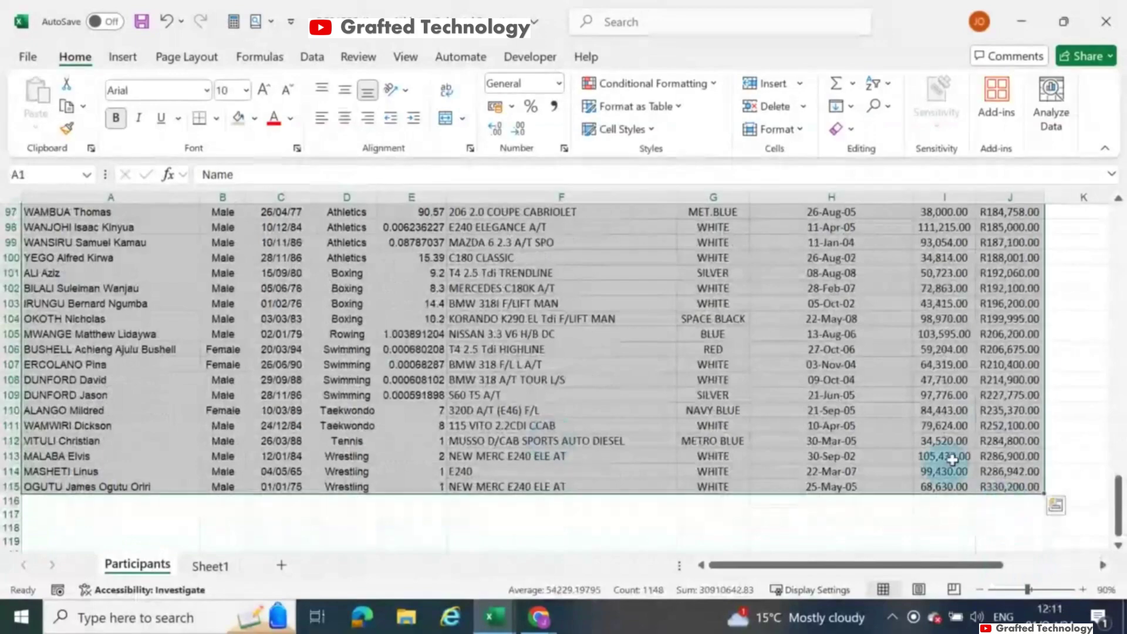
scroll(1067, 391, up, 20)
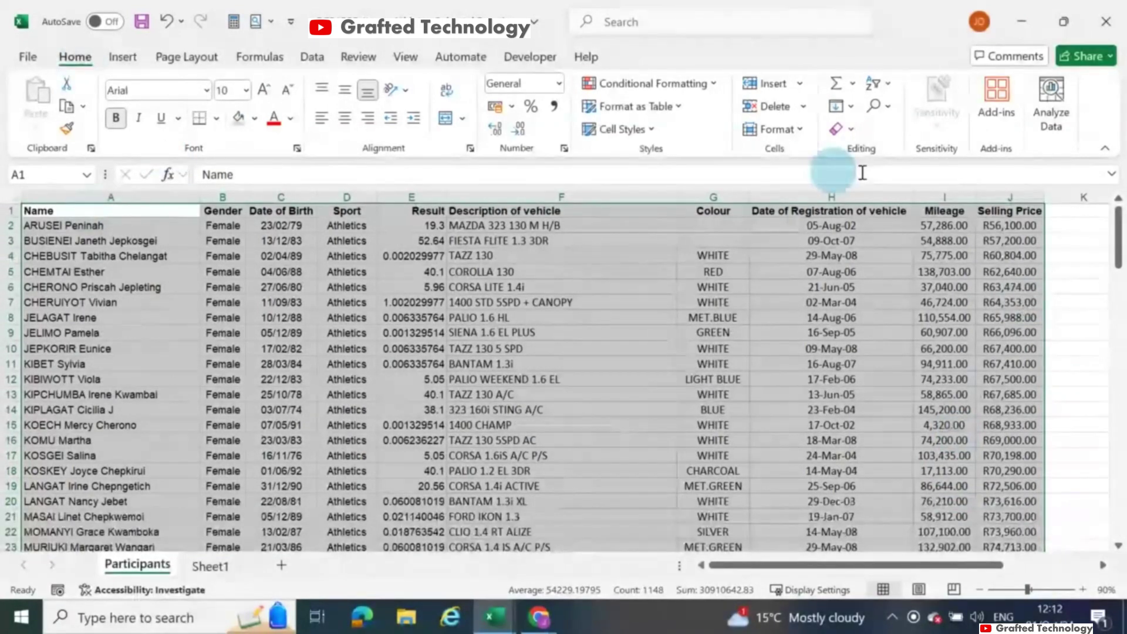
Apply a custom sort to the selected table by Sport and then by Gender, both on cell values from A to Z
click(889, 87)
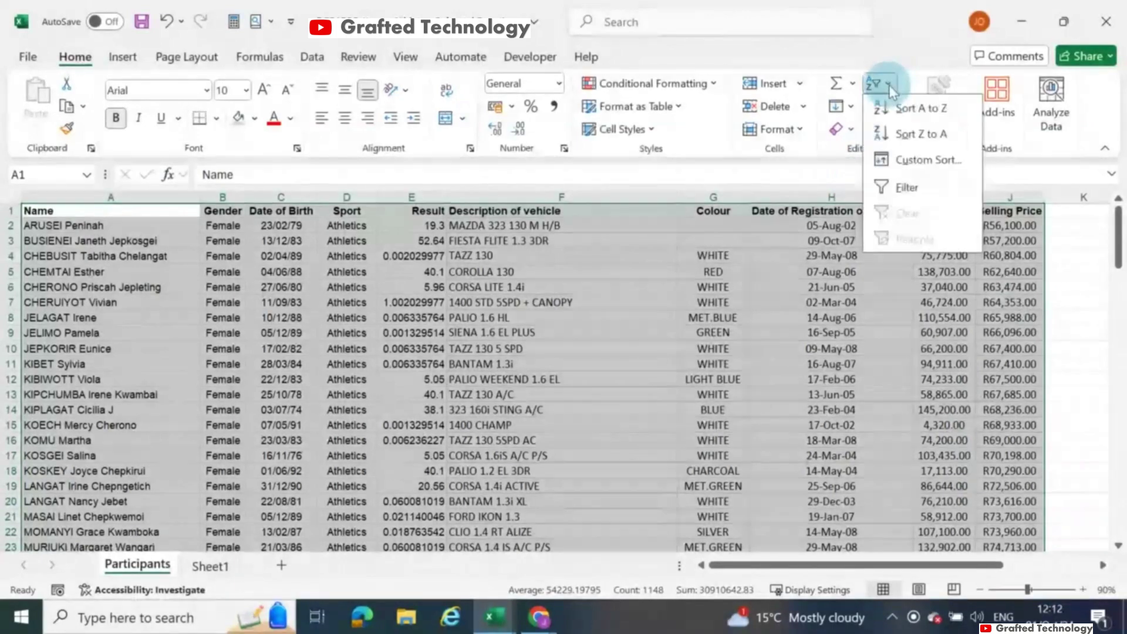
click(904, 167)
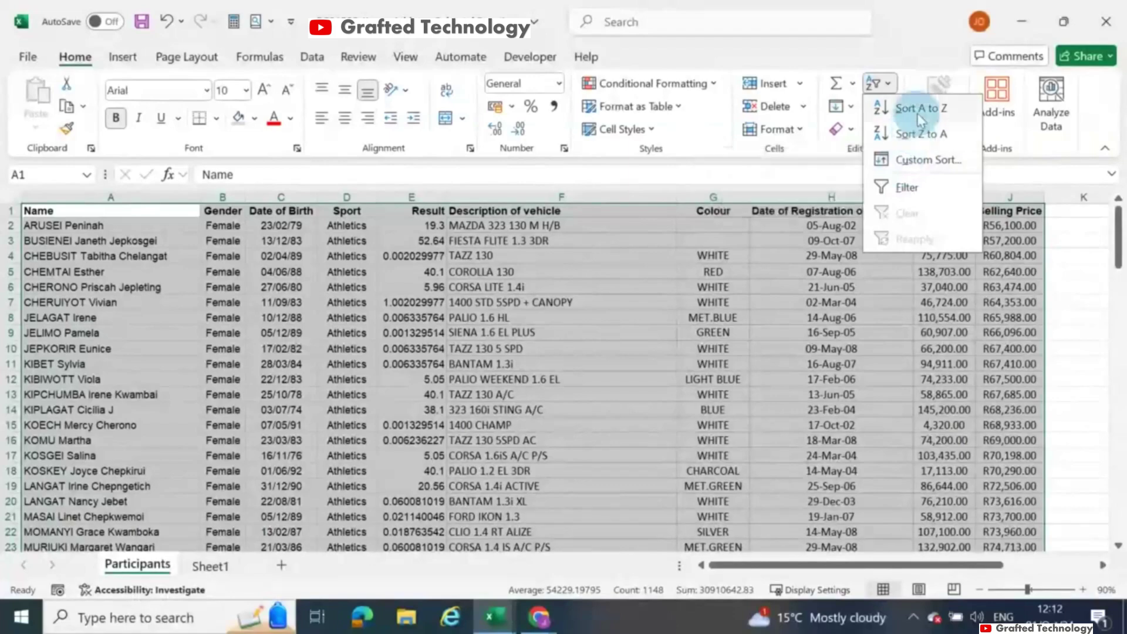
click(902, 164)
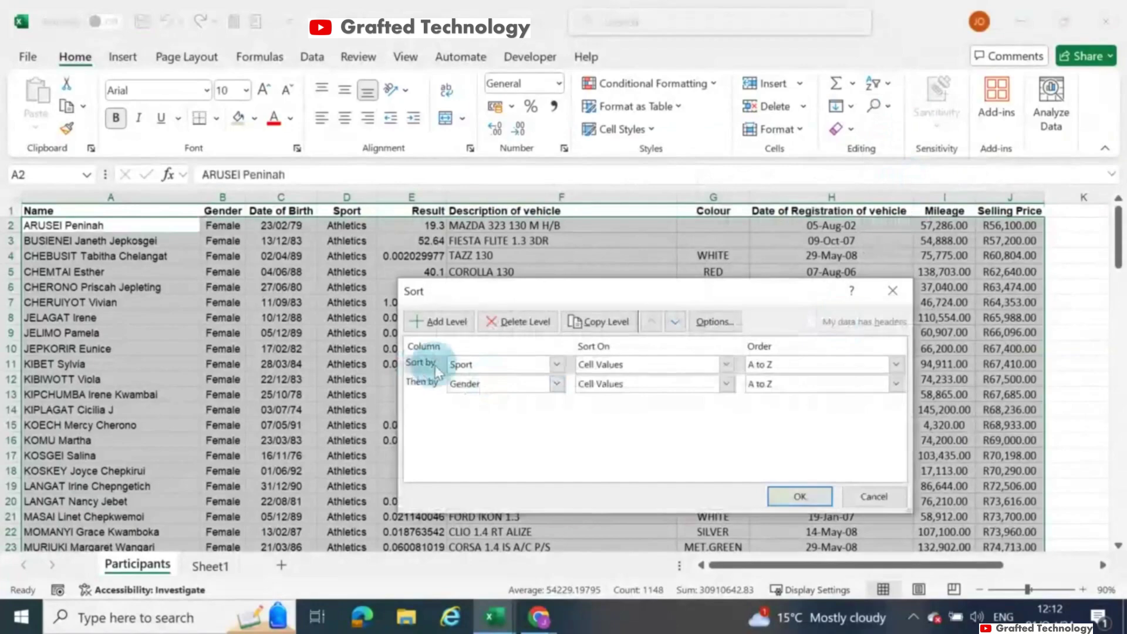
click(555, 364)
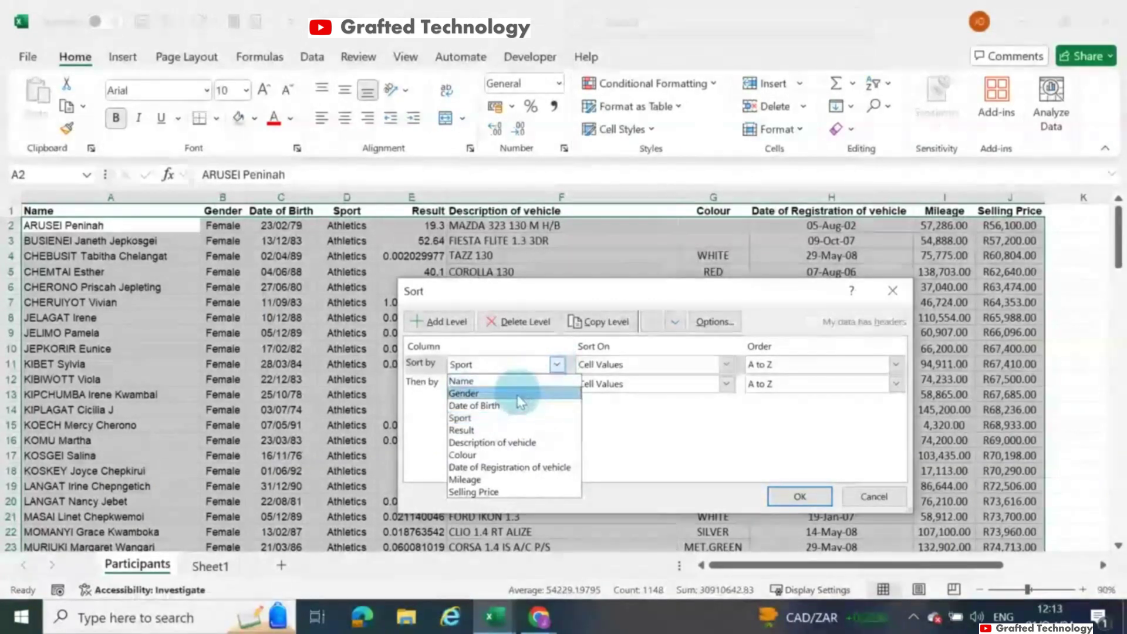
click(475, 393)
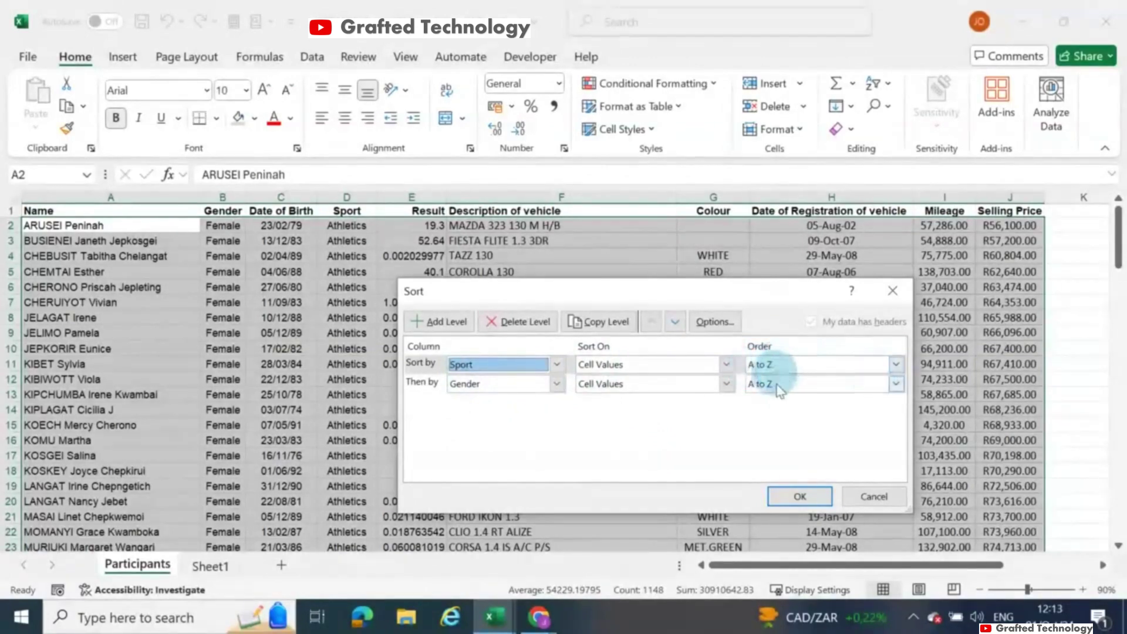
click(808, 502)
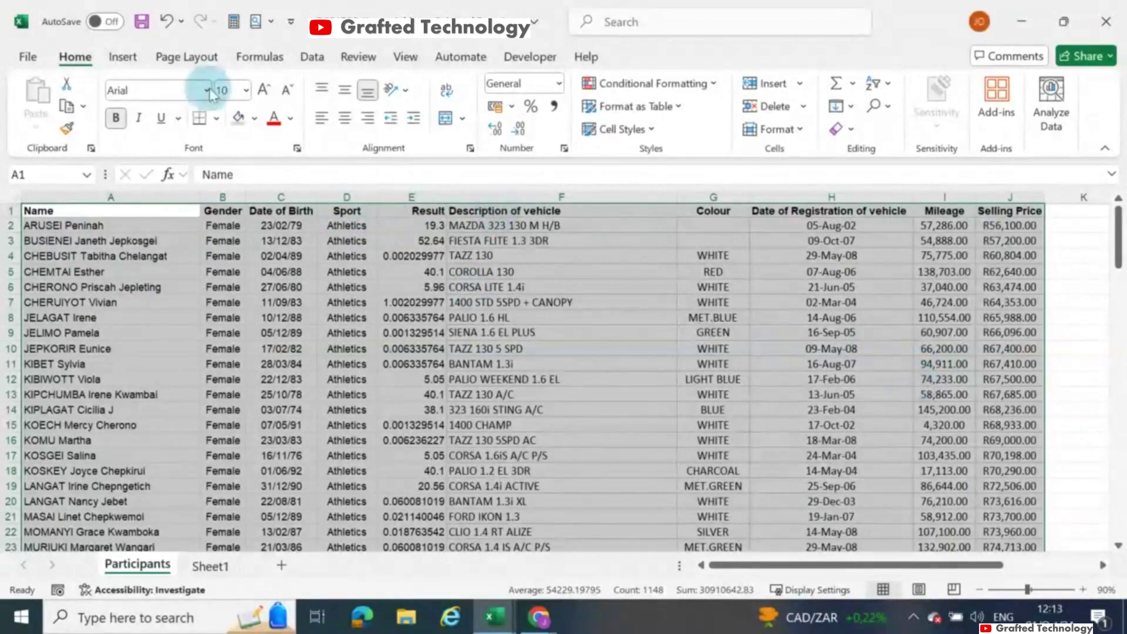
Add subtotals to the table at each change in Sport, using the Count function on the Sport and Selling Price columns
click(311, 56)
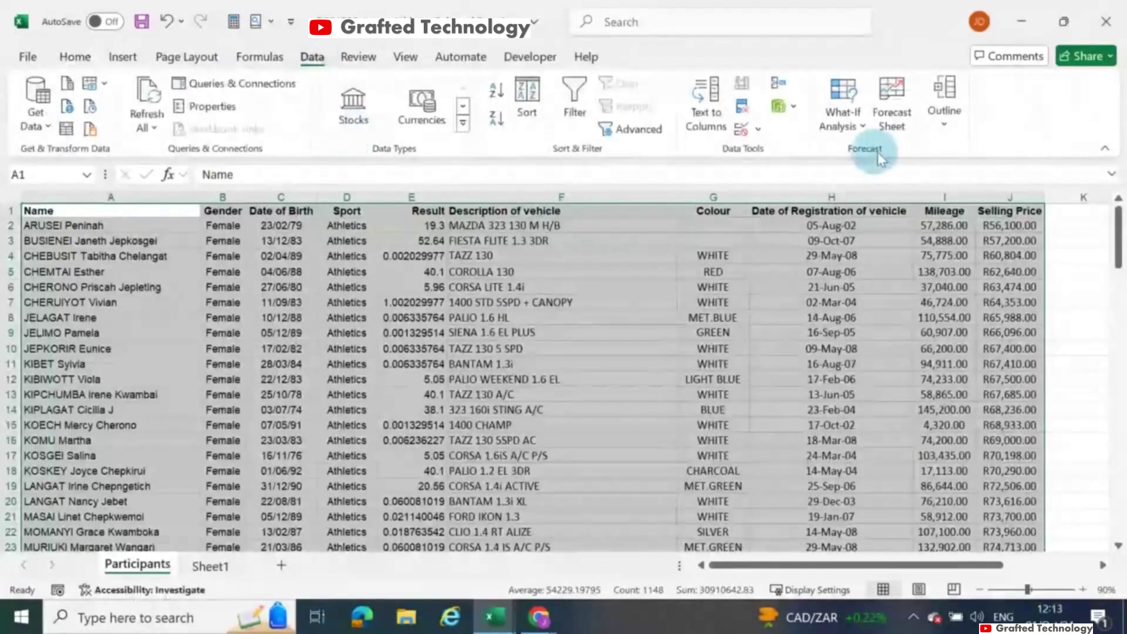
click(946, 123)
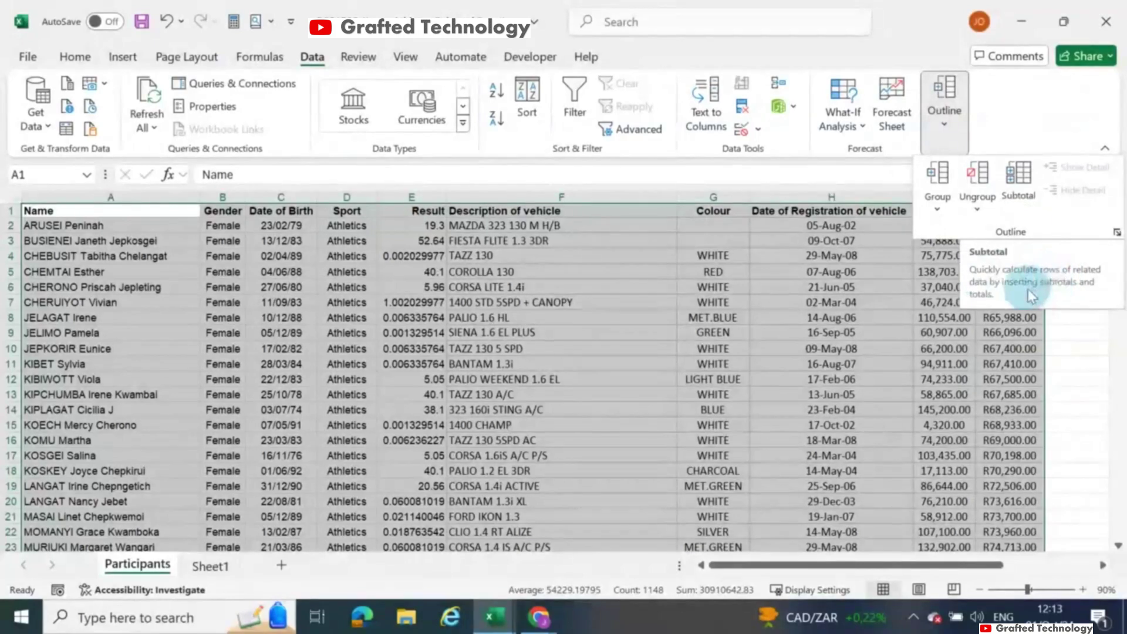
click(1026, 177)
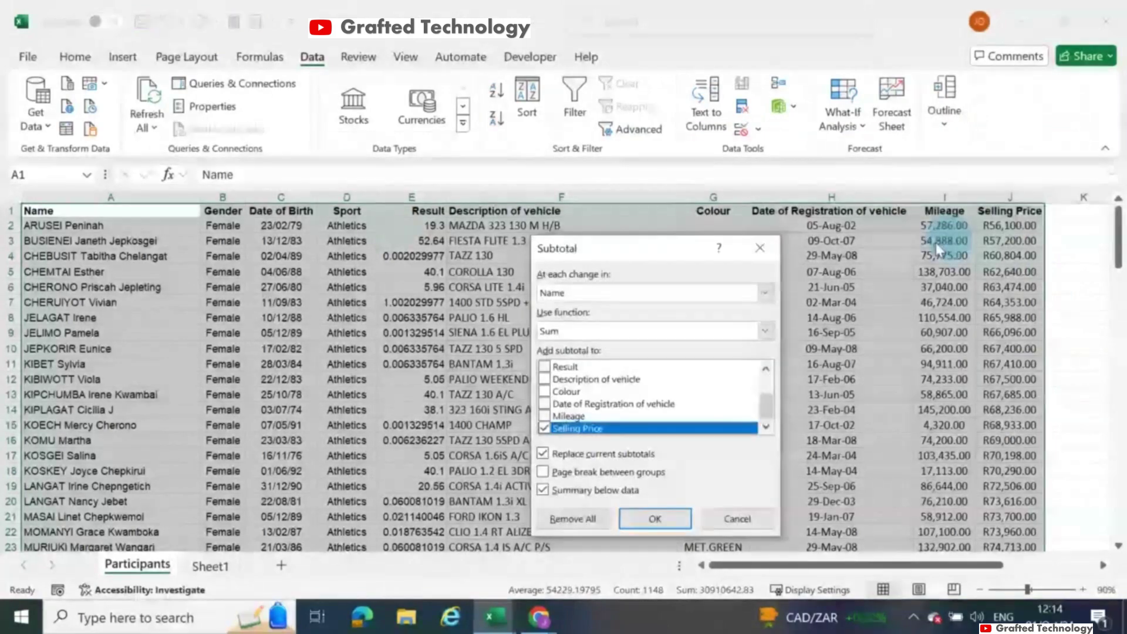
drag(651, 260, 623, 245)
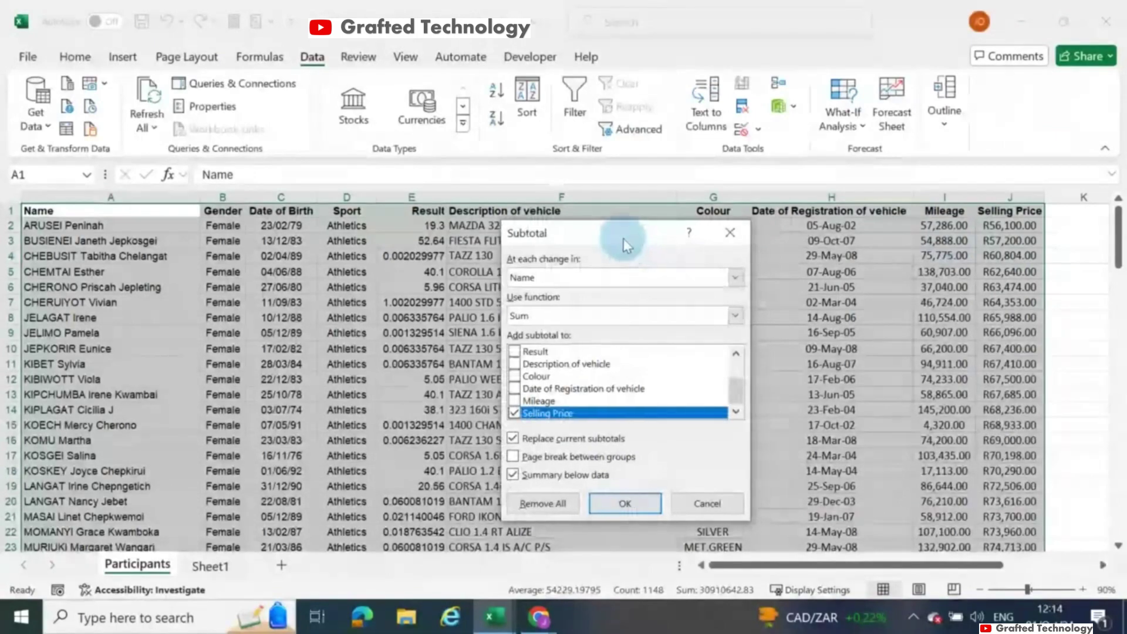
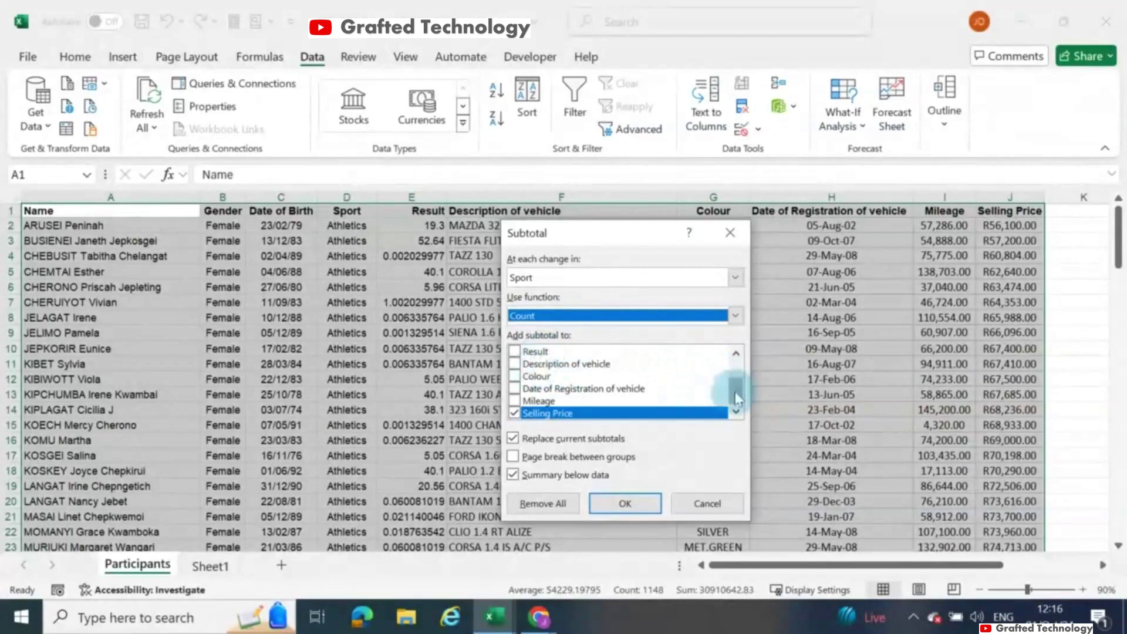
drag(737, 399, 733, 370)
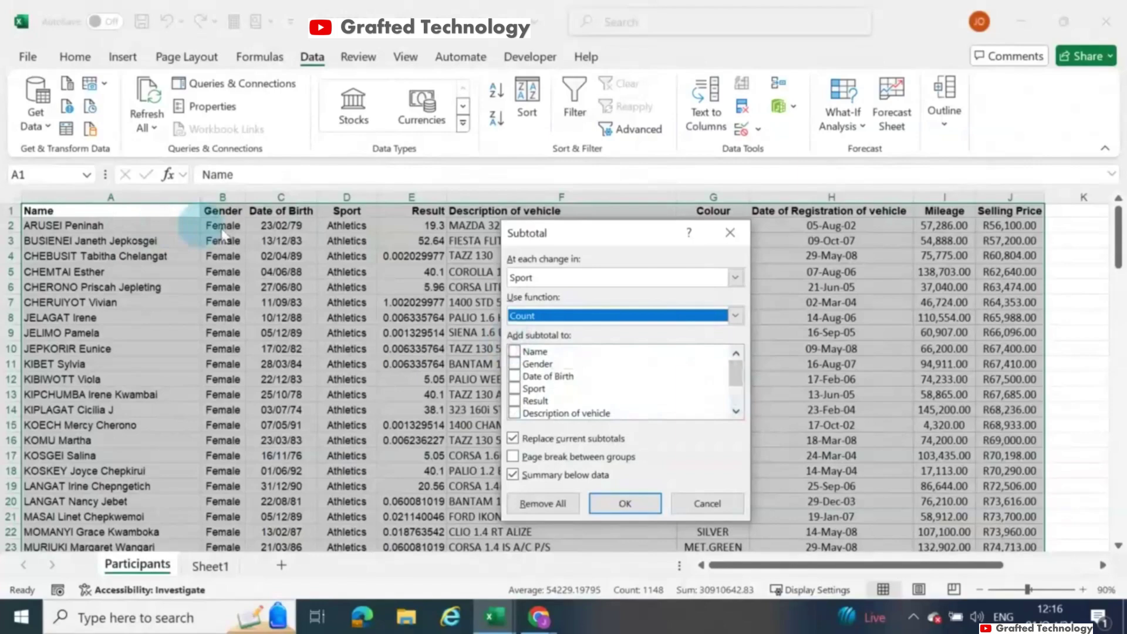
click(515, 389)
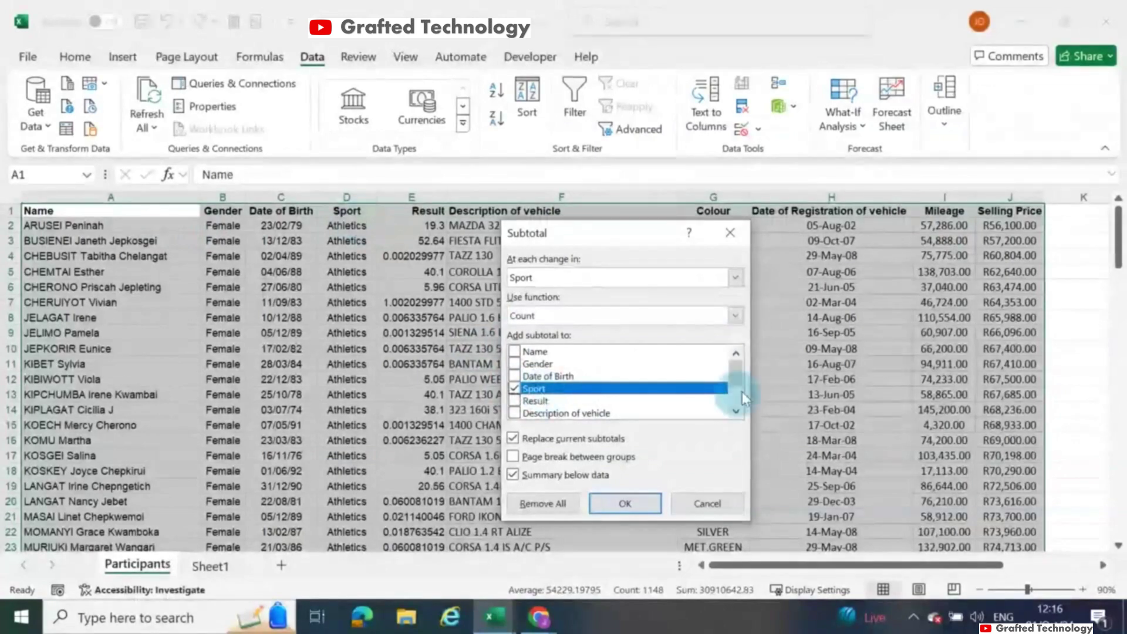
scroll(742, 392, down, 2)
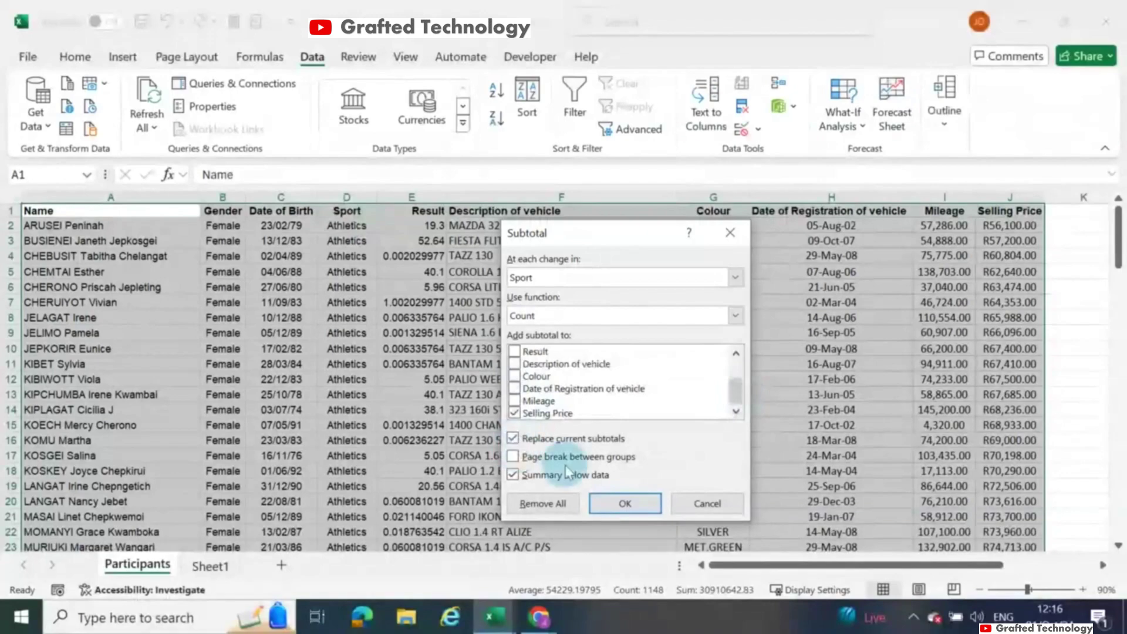
click(632, 510)
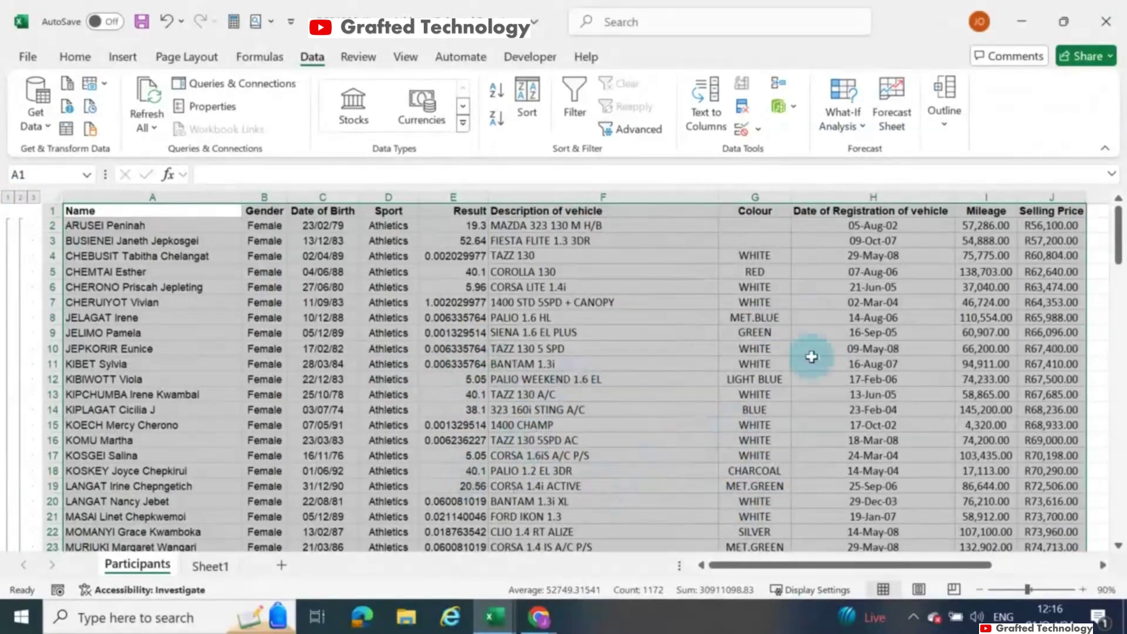
Examine the count rows inserted below each sport group throughout the subtotalled table
scroll(811, 357, down, 6)
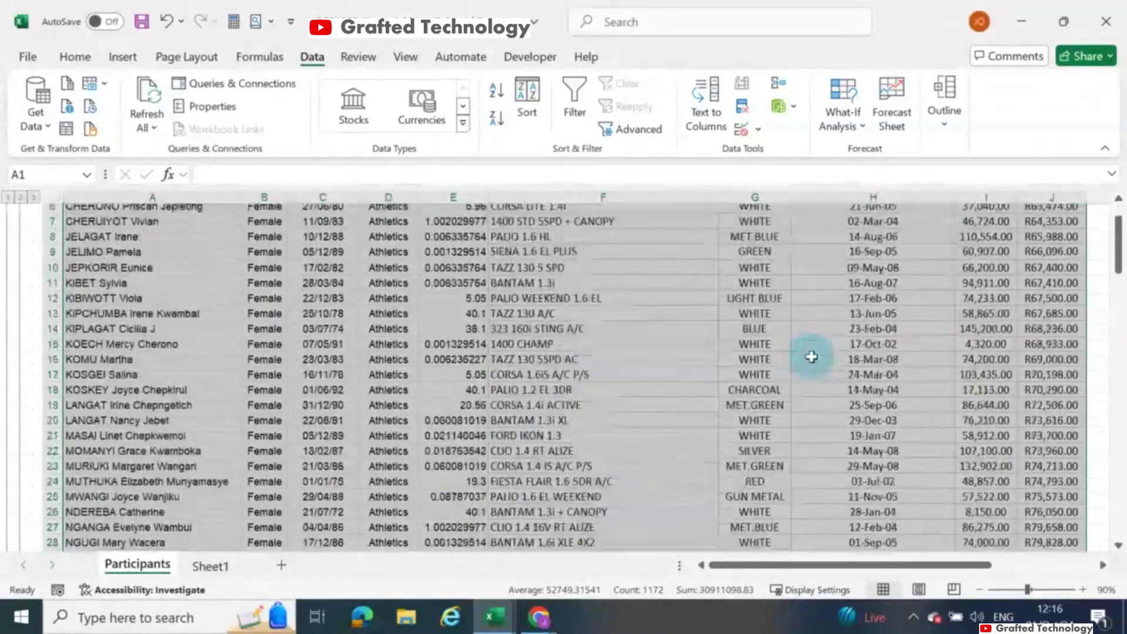
scroll(811, 357, down, 19)
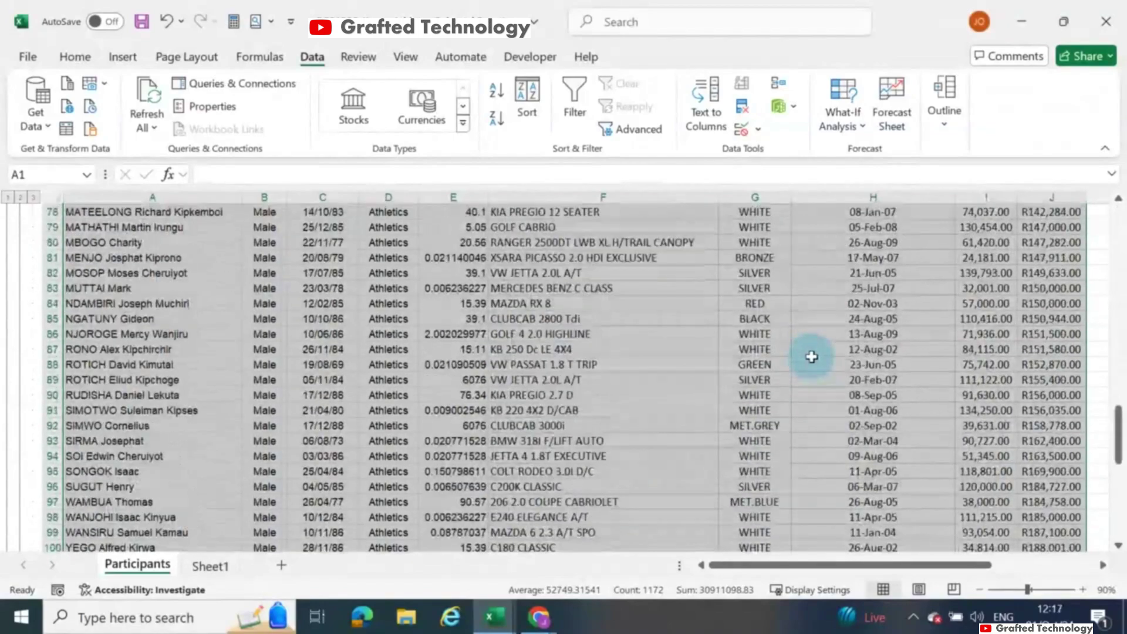
scroll(812, 356, down, 10)
scroll(811, 356, up, 7)
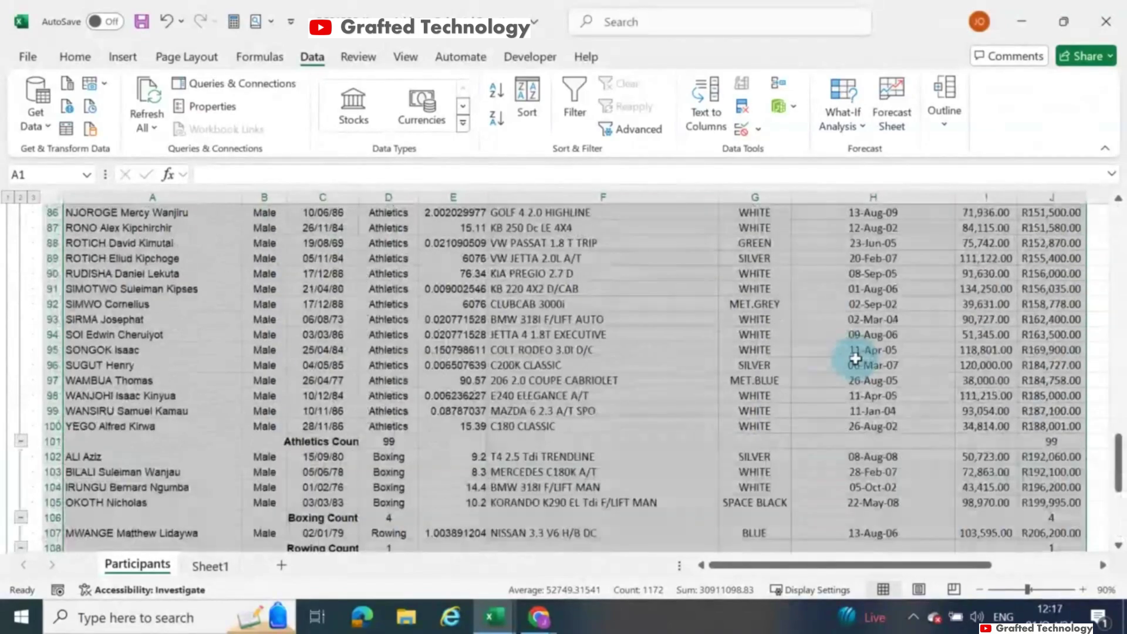
scroll(855, 358, up, 18)
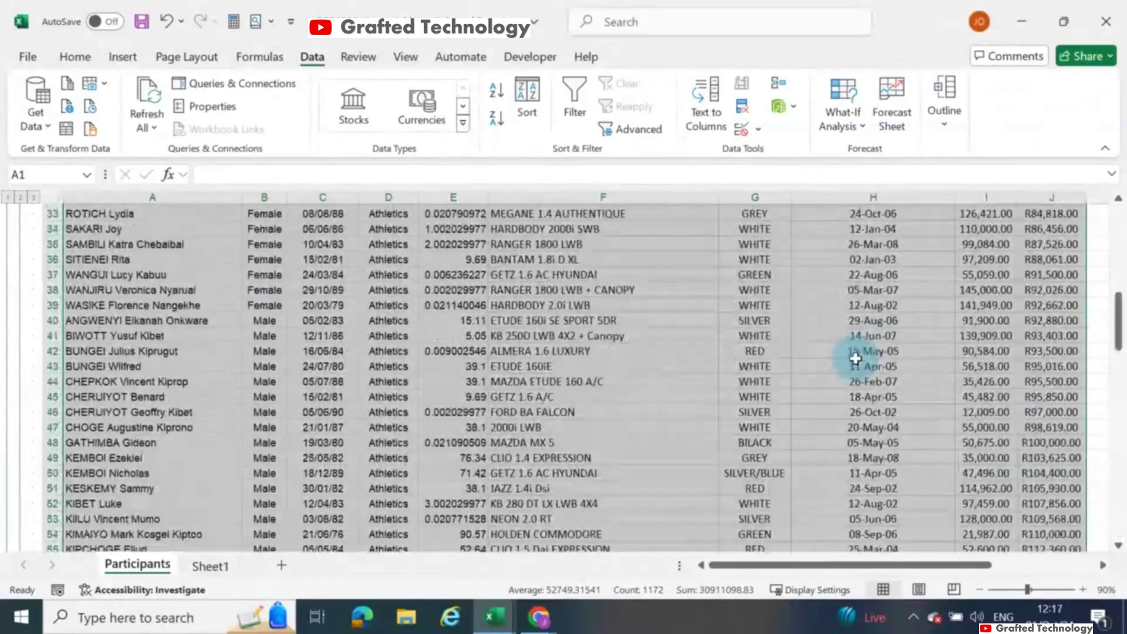
scroll(855, 358, up, 11)
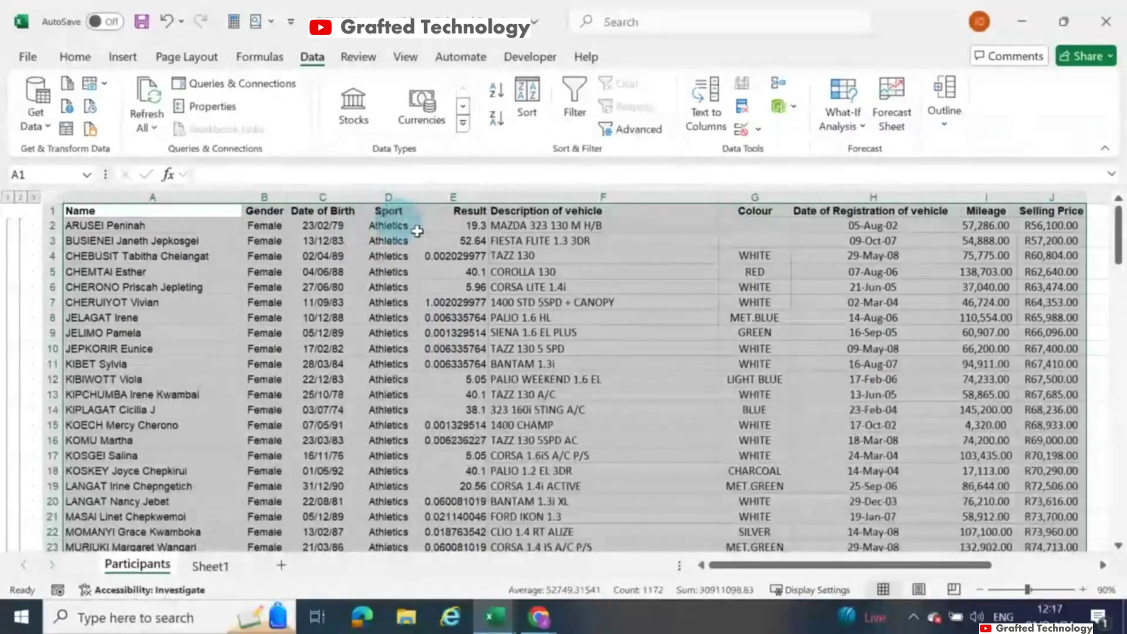
Deselect the table, collapse the outline to level 2, and auto-fit column C to show the full count labels
click(449, 241)
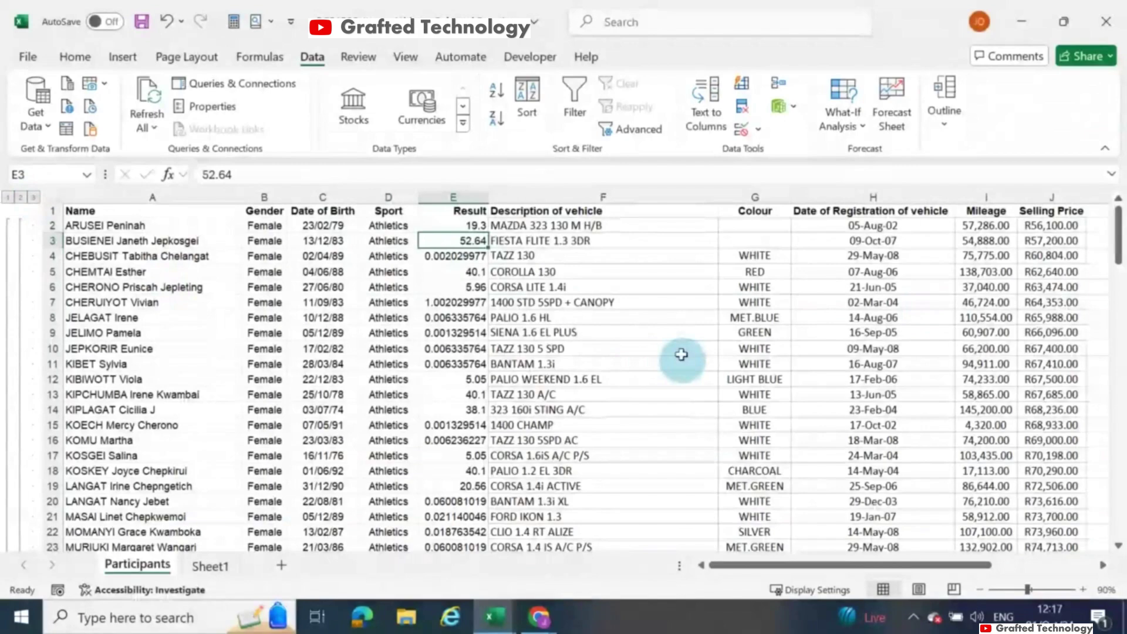
click(20, 197)
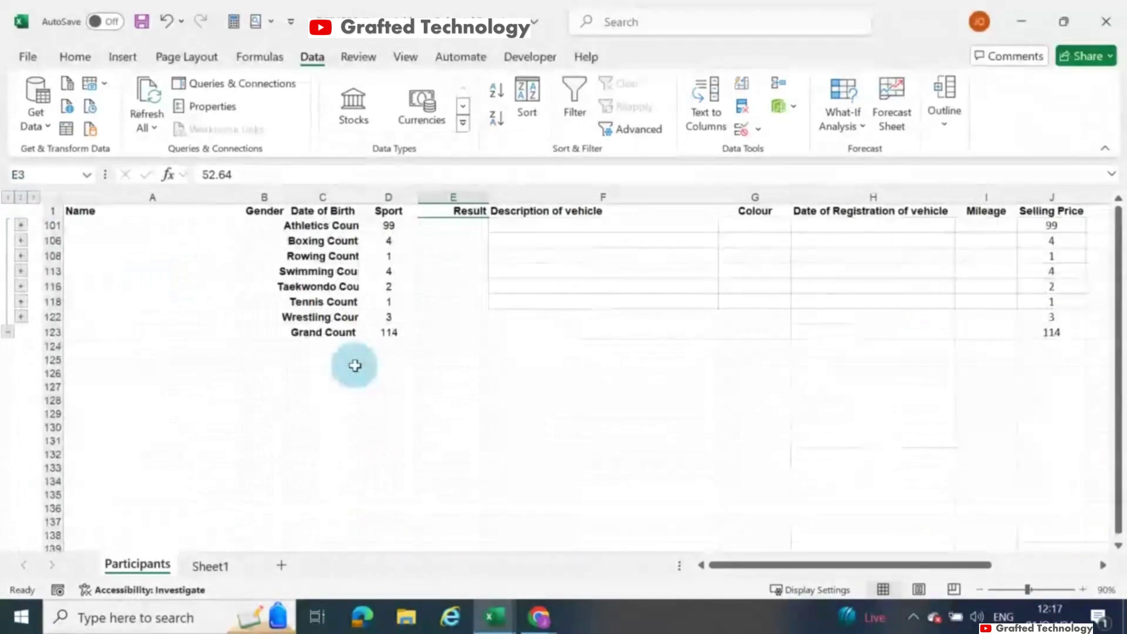
double_click(359, 196)
Check the Athletics Count and Boxing Count labels and their SUBTOTAL formulas in the Sport column
click(375, 226)
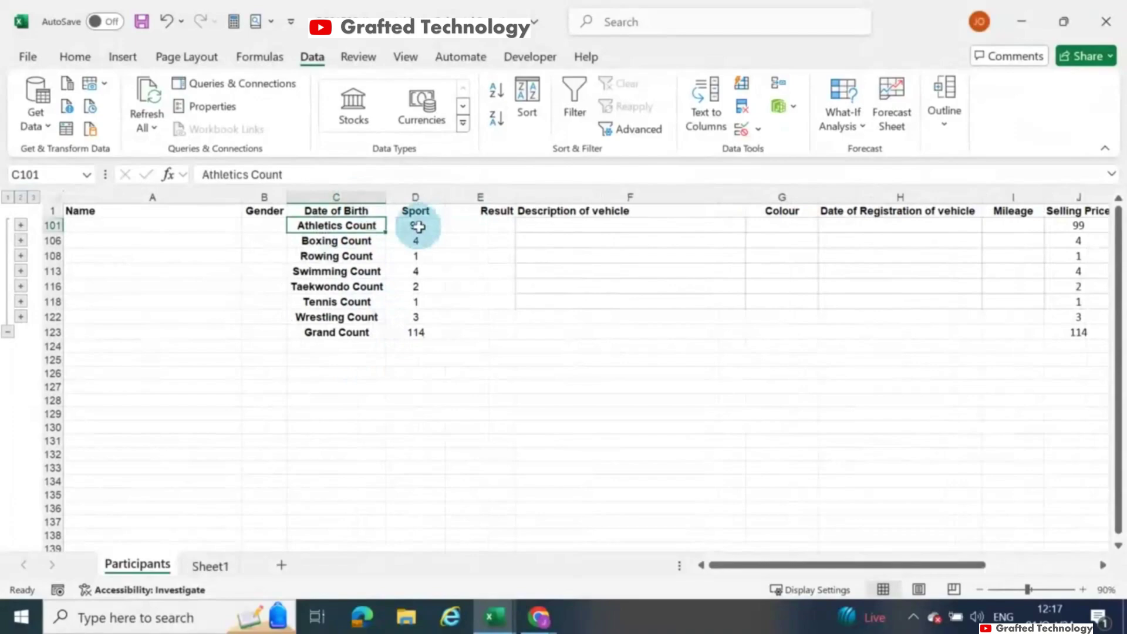
click(417, 226)
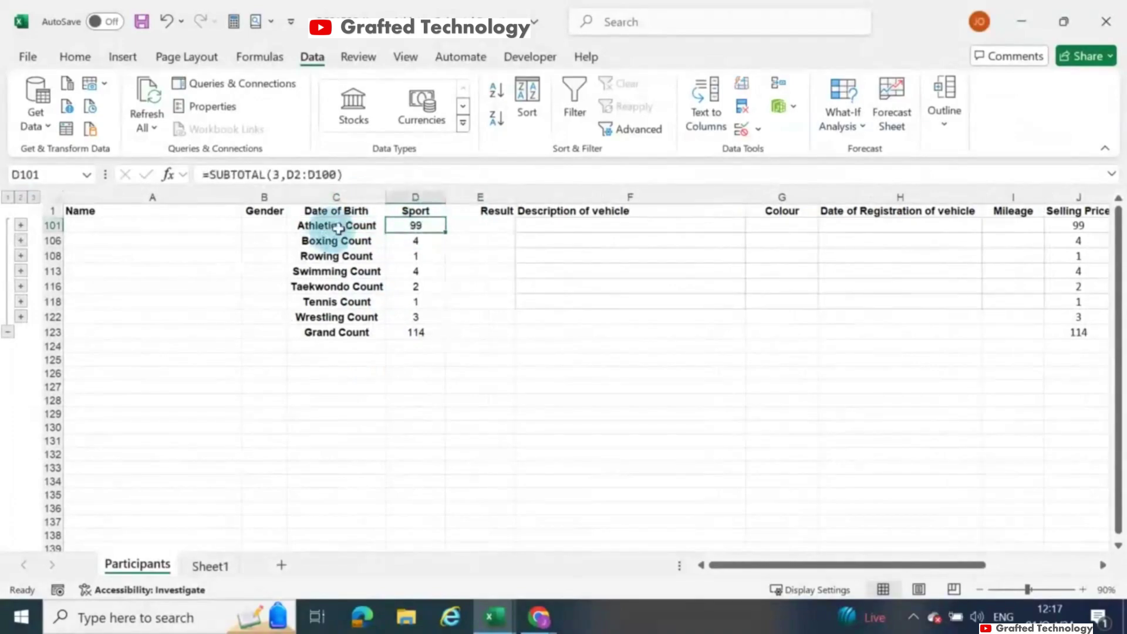
click(331, 245)
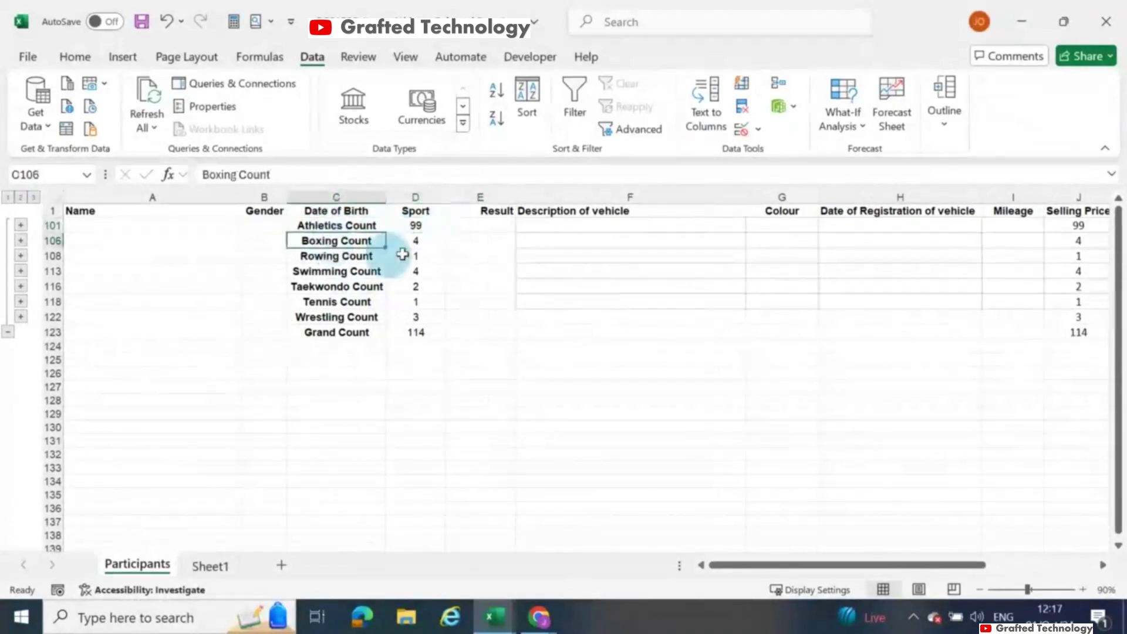
click(427, 241)
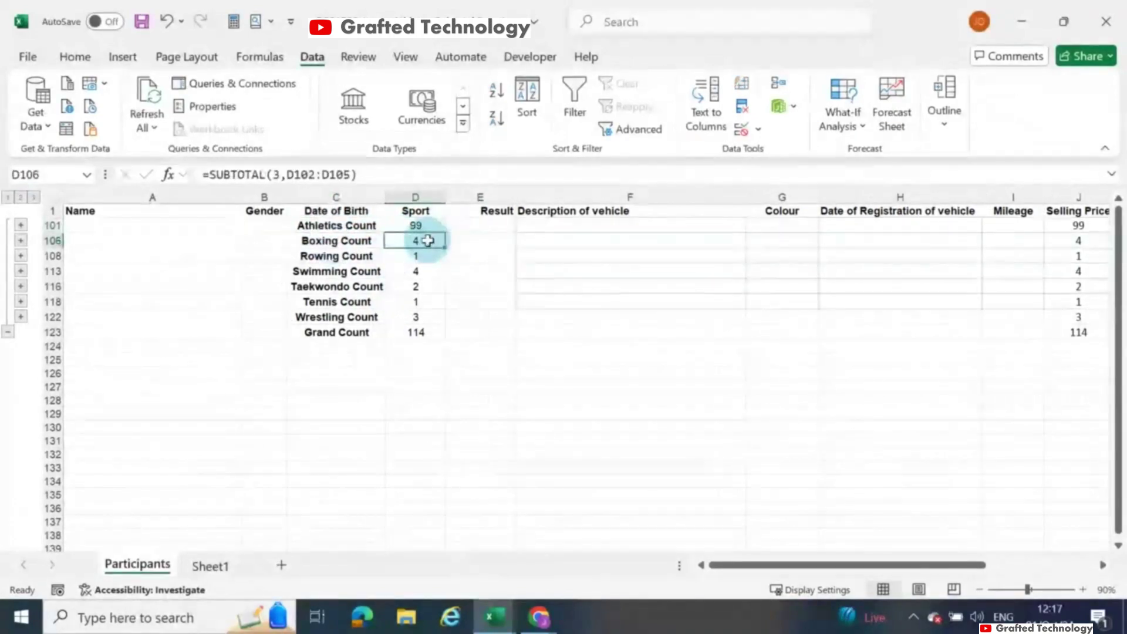
Check the Rowing, Swimming, Taekwondo, Tennis and Wrestling count labels and their SUBTOTAL formulas in the Sport column
click(333, 258)
click(414, 256)
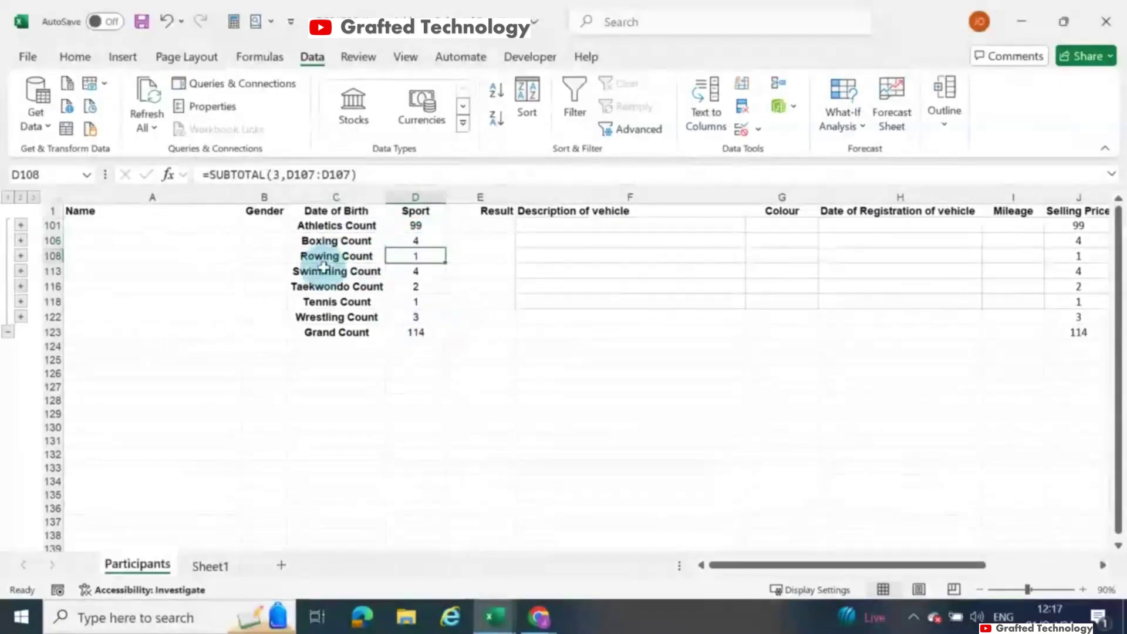
click(352, 272)
click(395, 272)
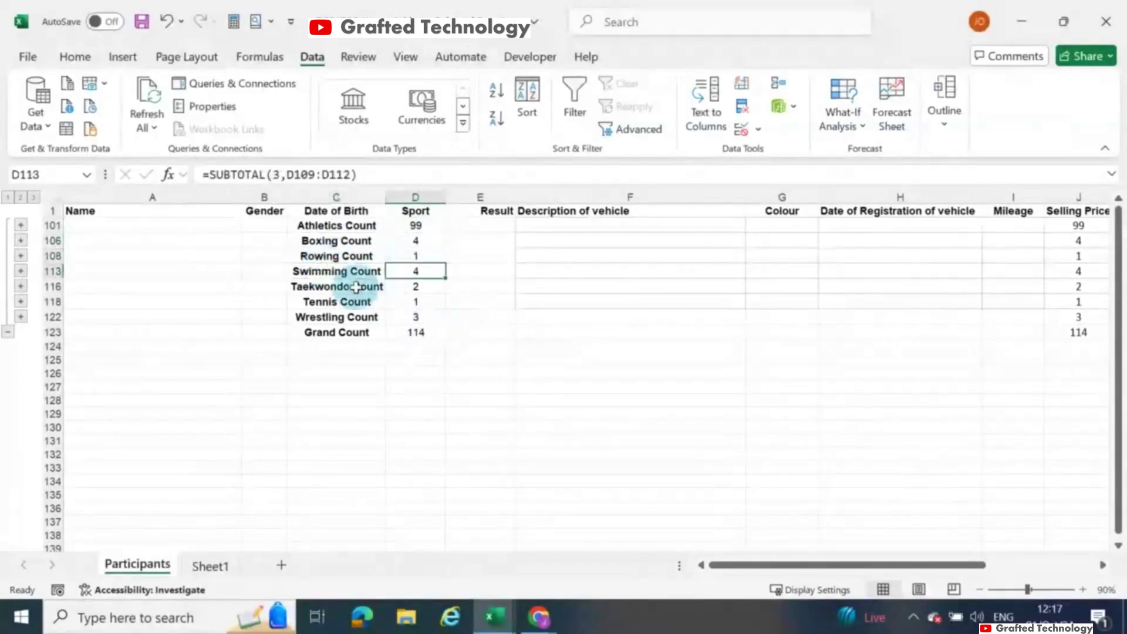
click(376, 287)
click(390, 287)
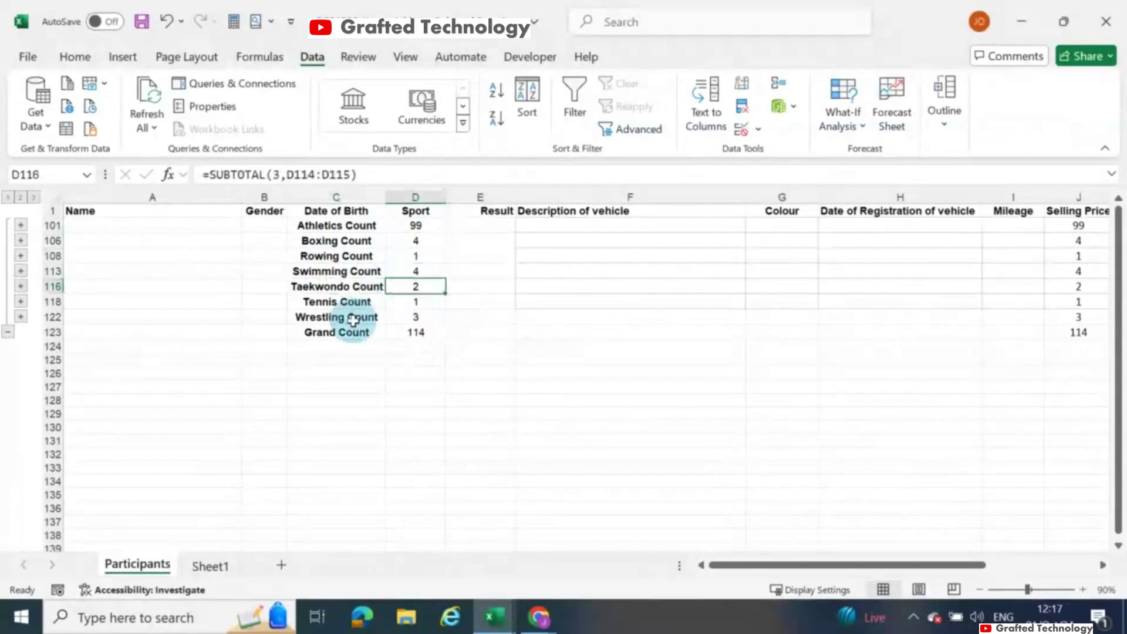
click(346, 302)
click(392, 301)
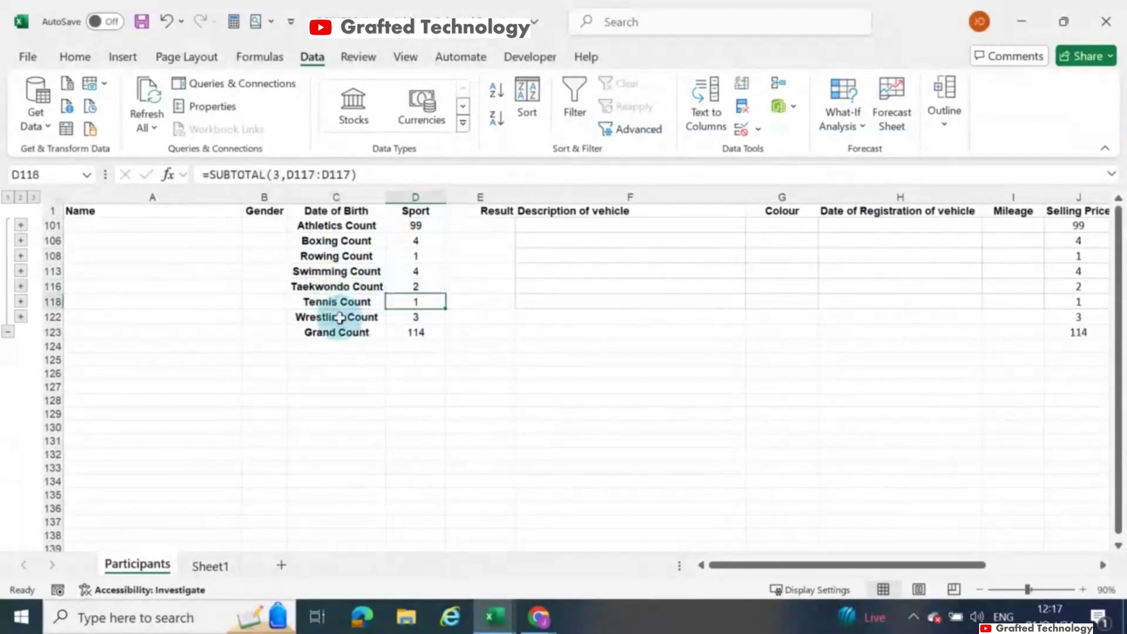
click(339, 318)
click(421, 316)
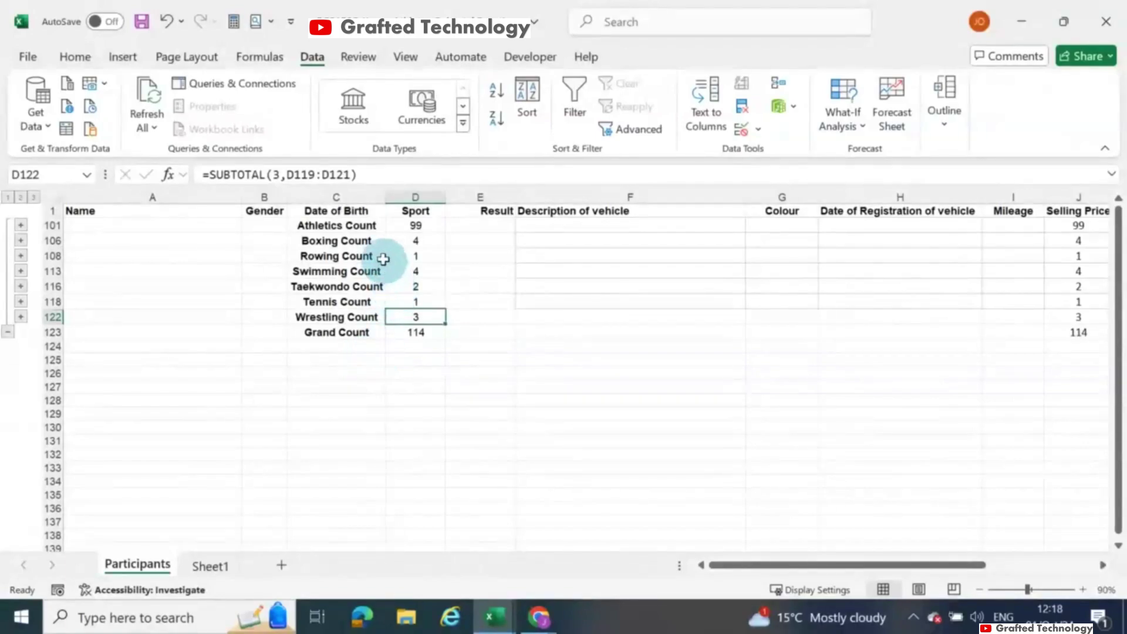
Collapse the outline to level 1, return it to level 2, and check the Grand Count formula in the Sport column
click(7, 198)
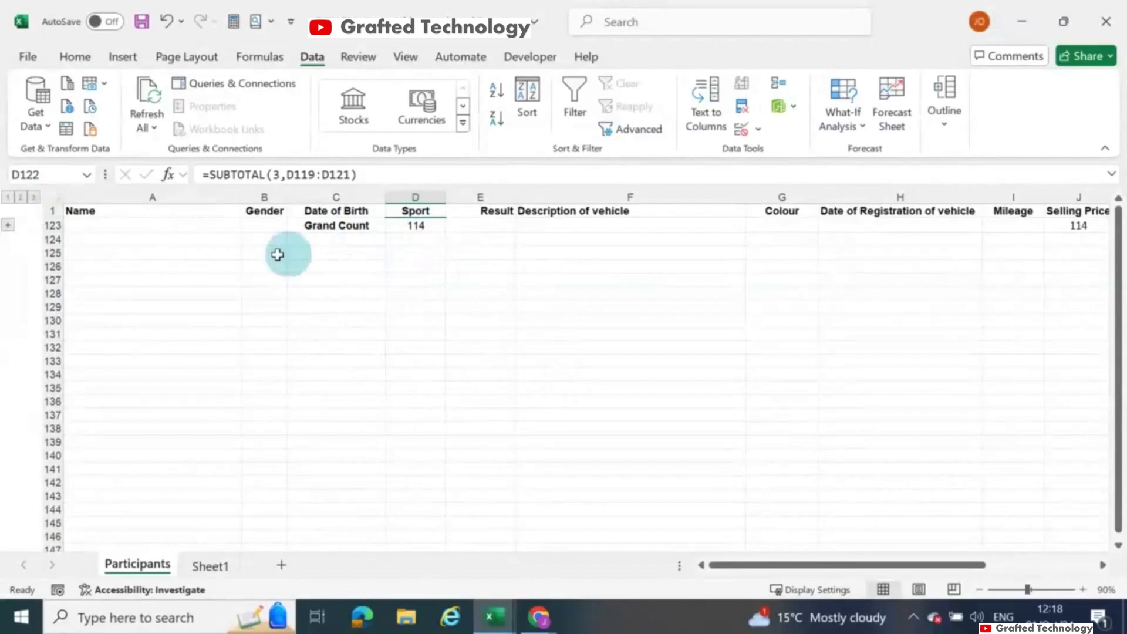
click(22, 198)
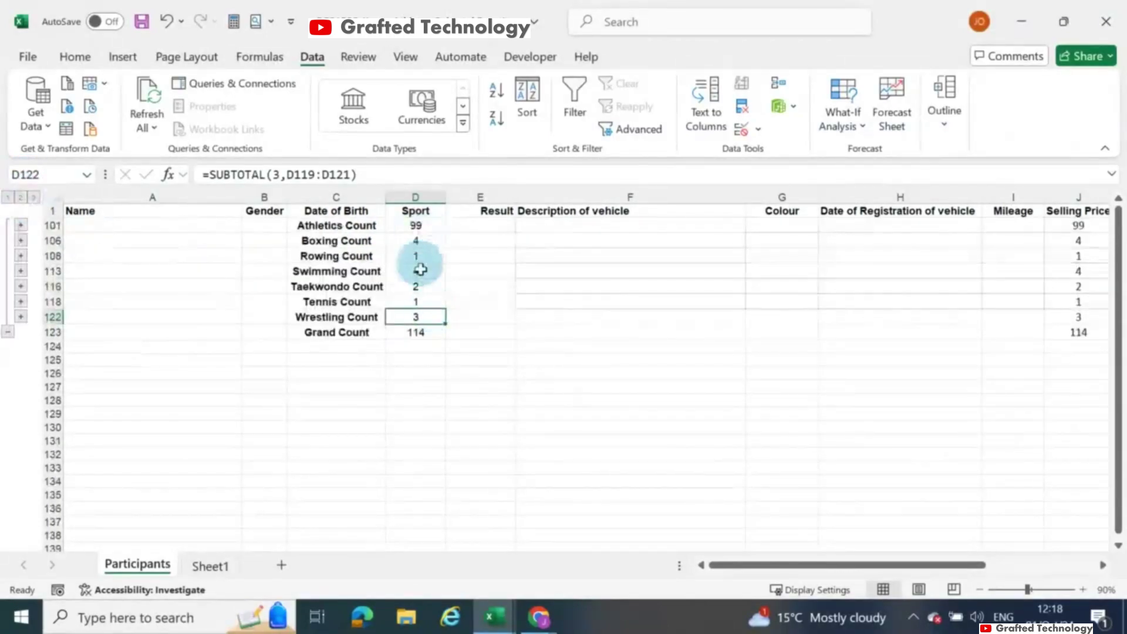
click(420, 333)
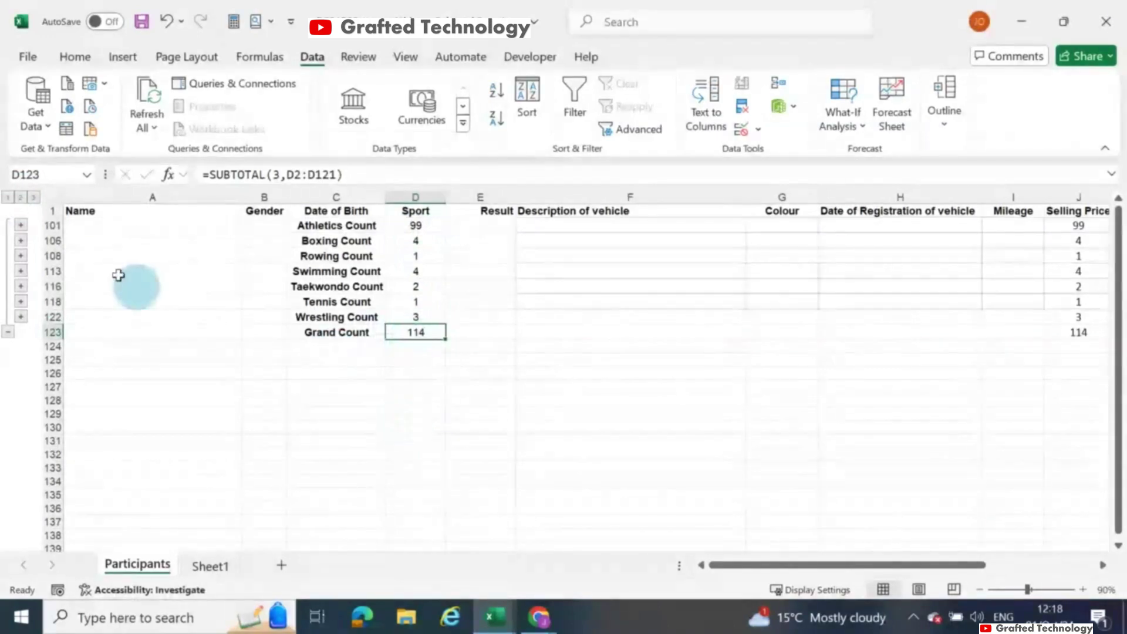
Expand the outline to level 3 and review the Sport column down to the Athletics Count row
click(32, 197)
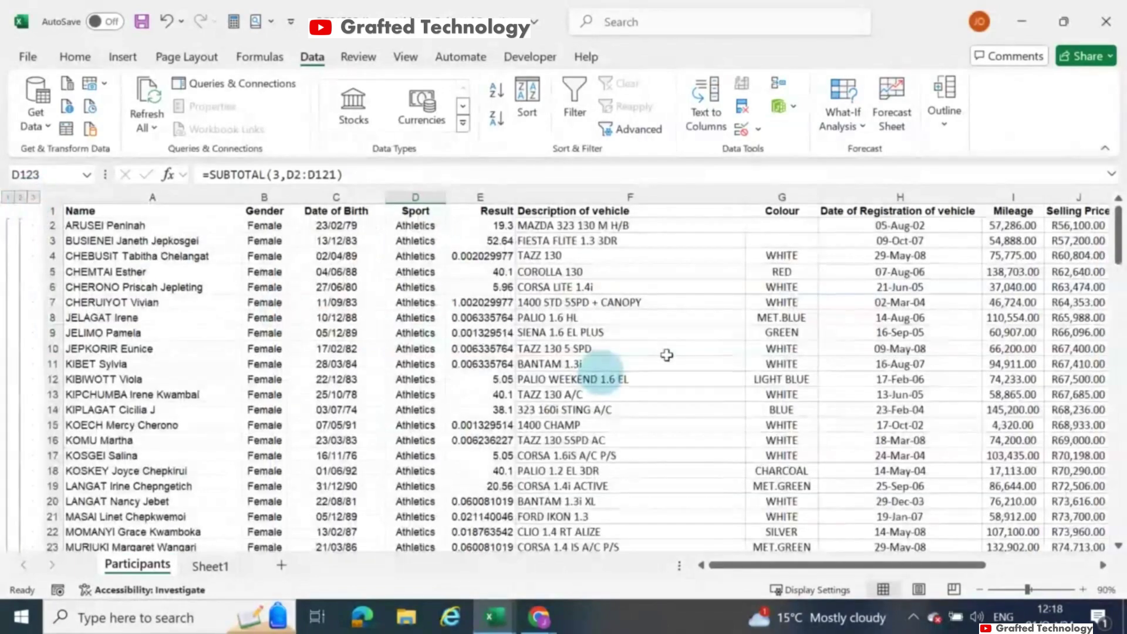
click(420, 197)
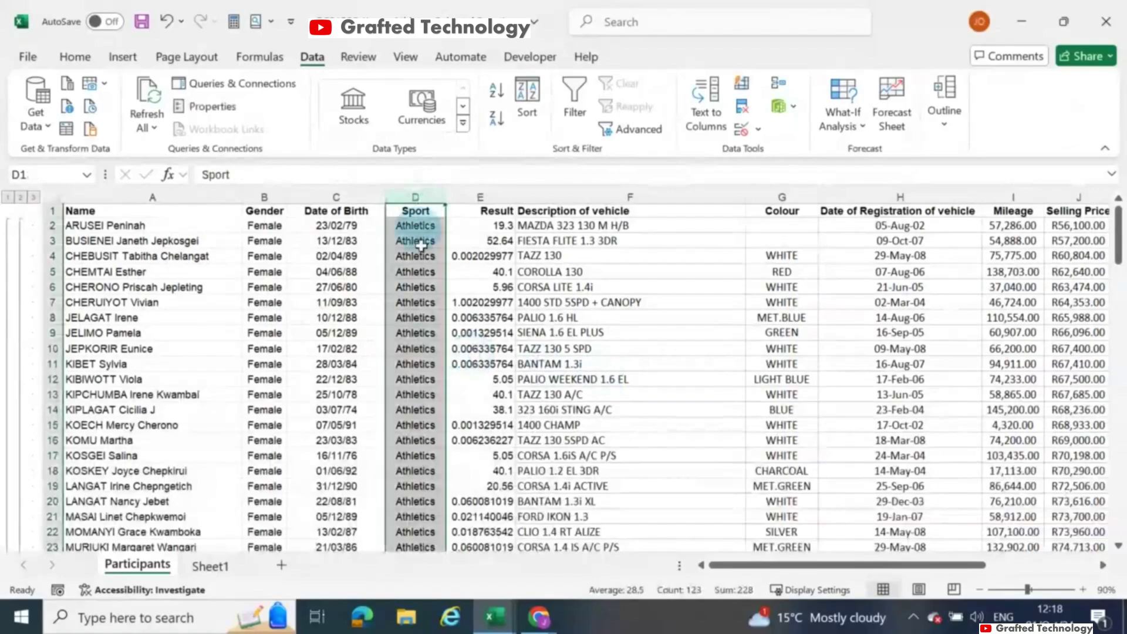
scroll(423, 265, down, 2)
scroll(425, 287, down, 4)
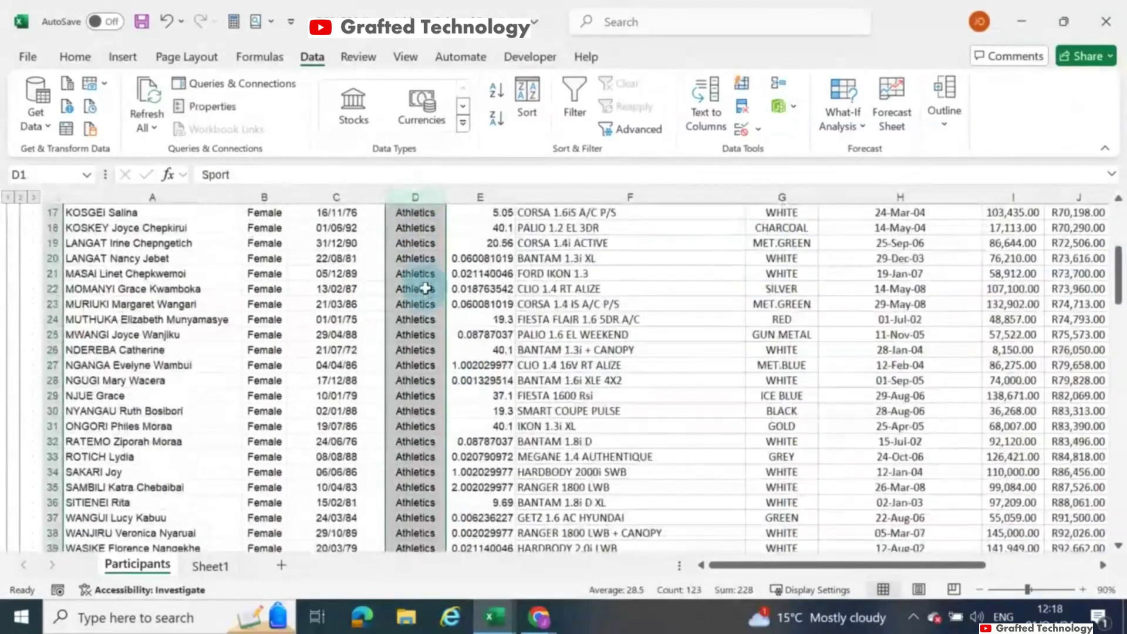
scroll(425, 289, down, 11)
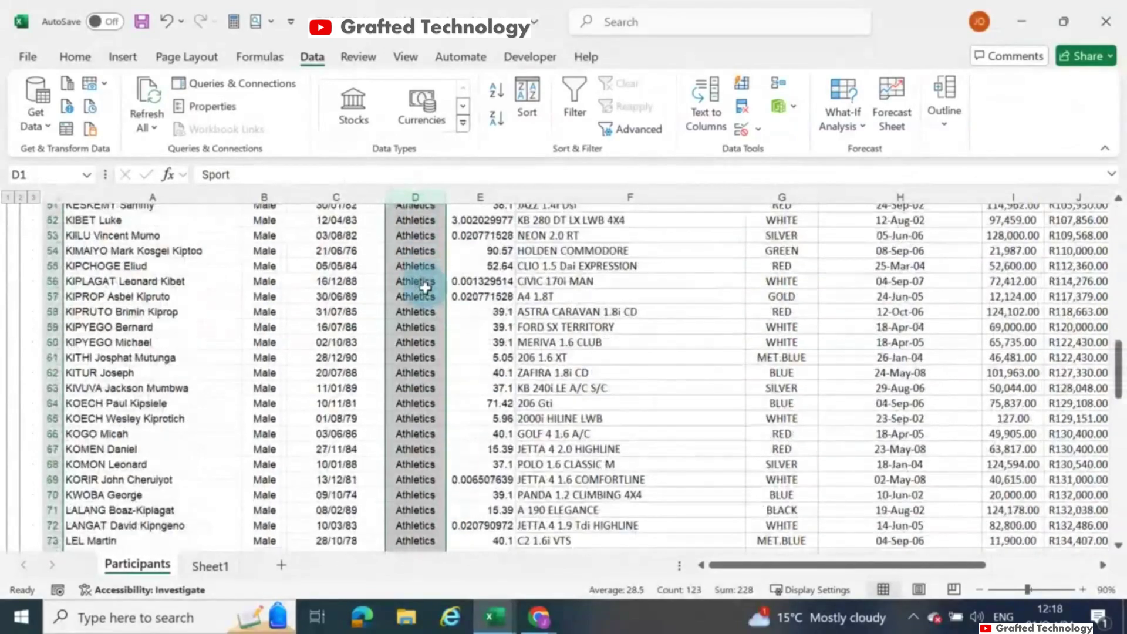
scroll(425, 287, down, 8)
scroll(425, 287, down, 5)
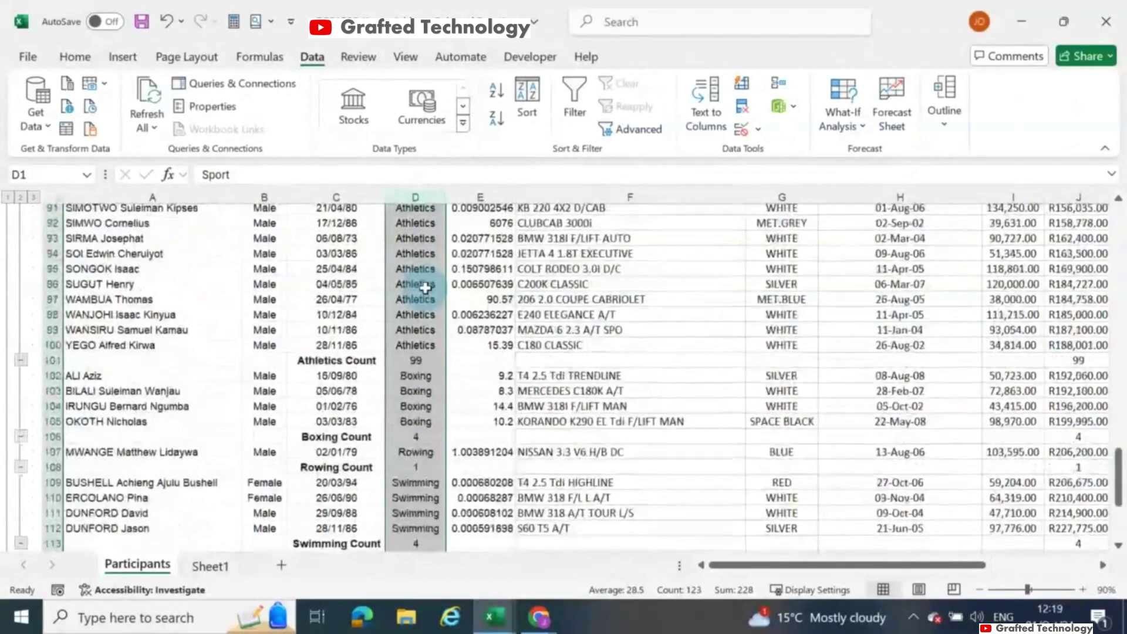
scroll(425, 287, up, 4)
scroll(425, 287, down, 3)
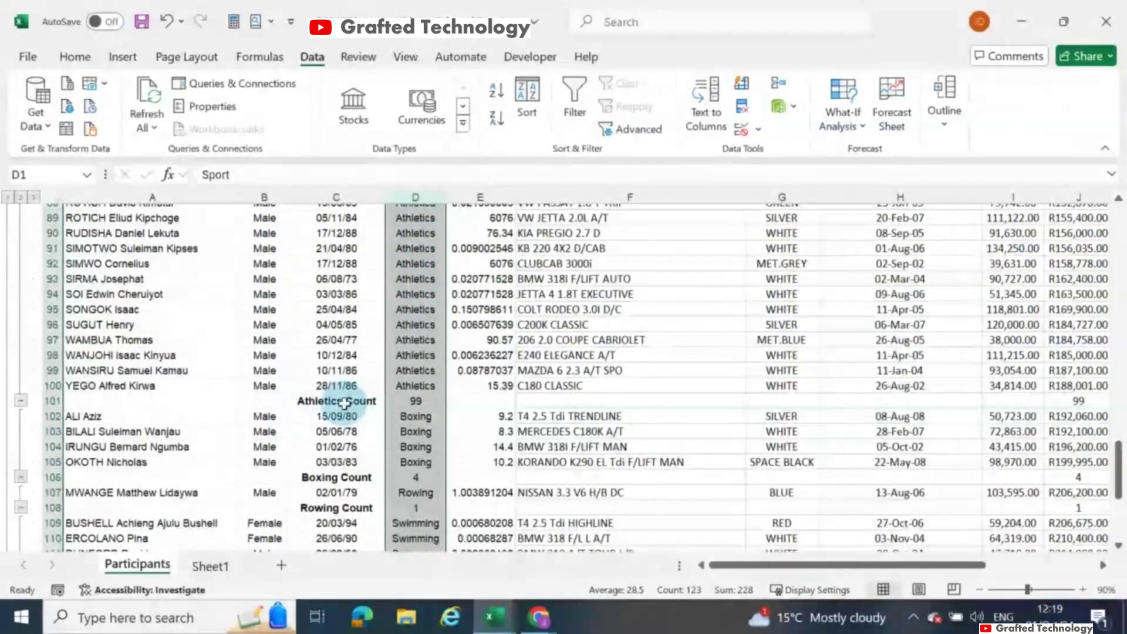
Compare the Athletics, Boxing, Rowing, Swimming and Taekwondo count formulas with the participant rows above each of them
click(416, 402)
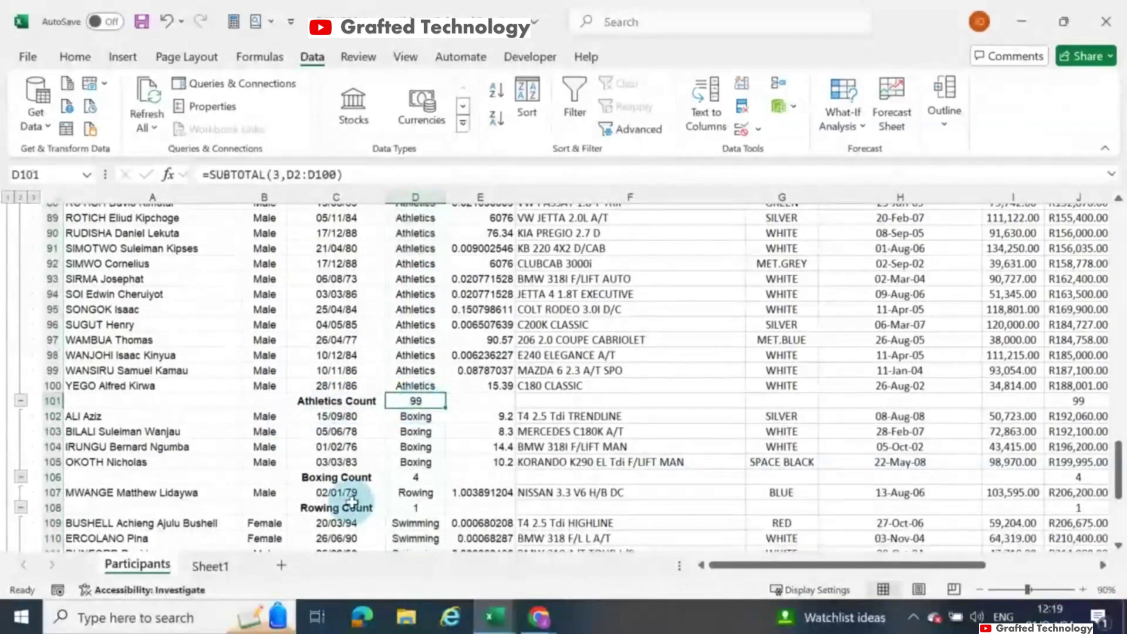
click(412, 481)
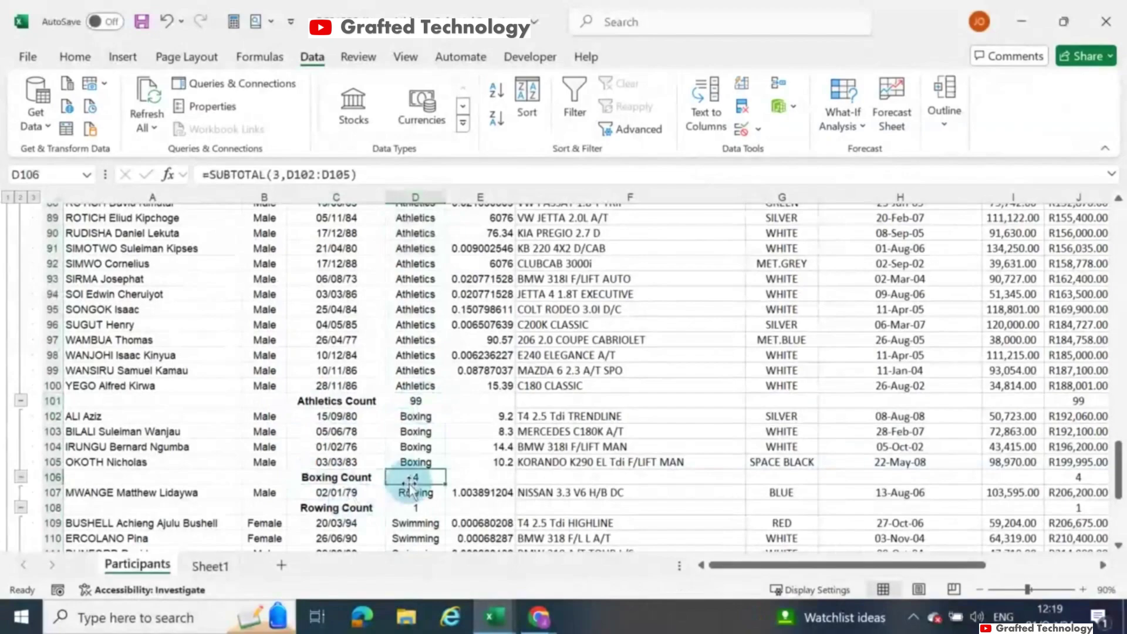
scroll(411, 464, down, 2)
scroll(410, 429, down, 1)
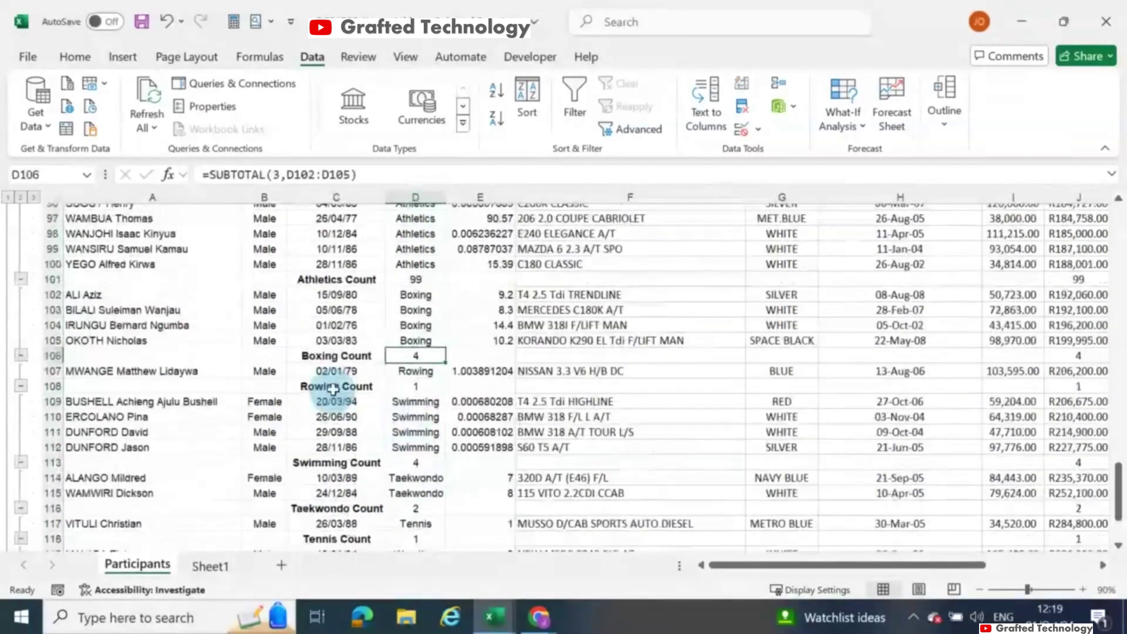
click(334, 387)
click(418, 386)
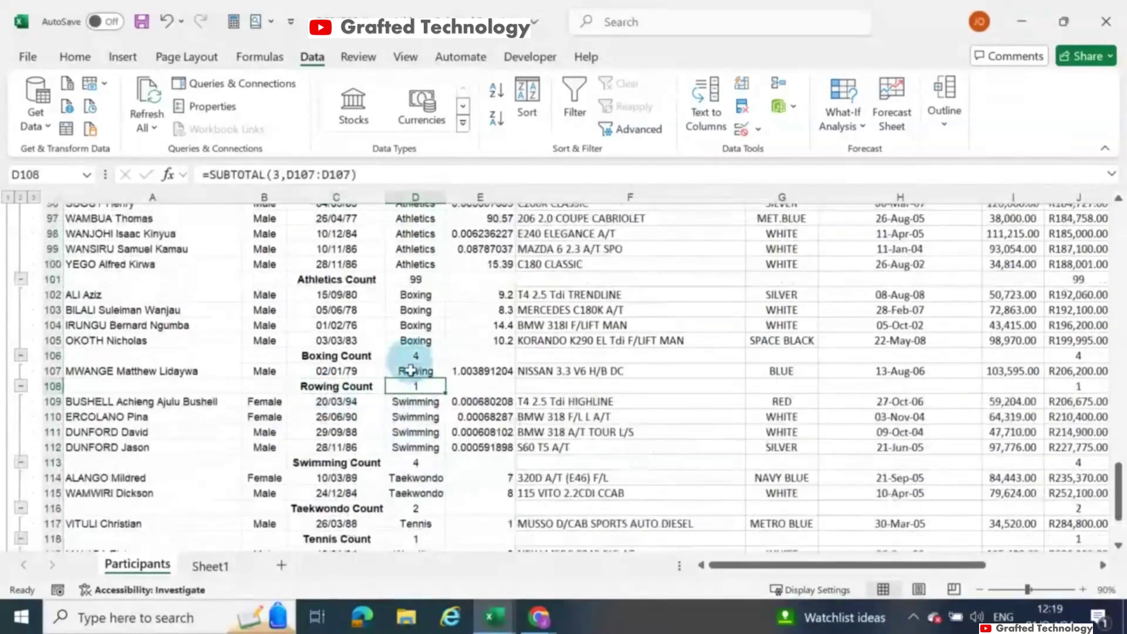
click(351, 462)
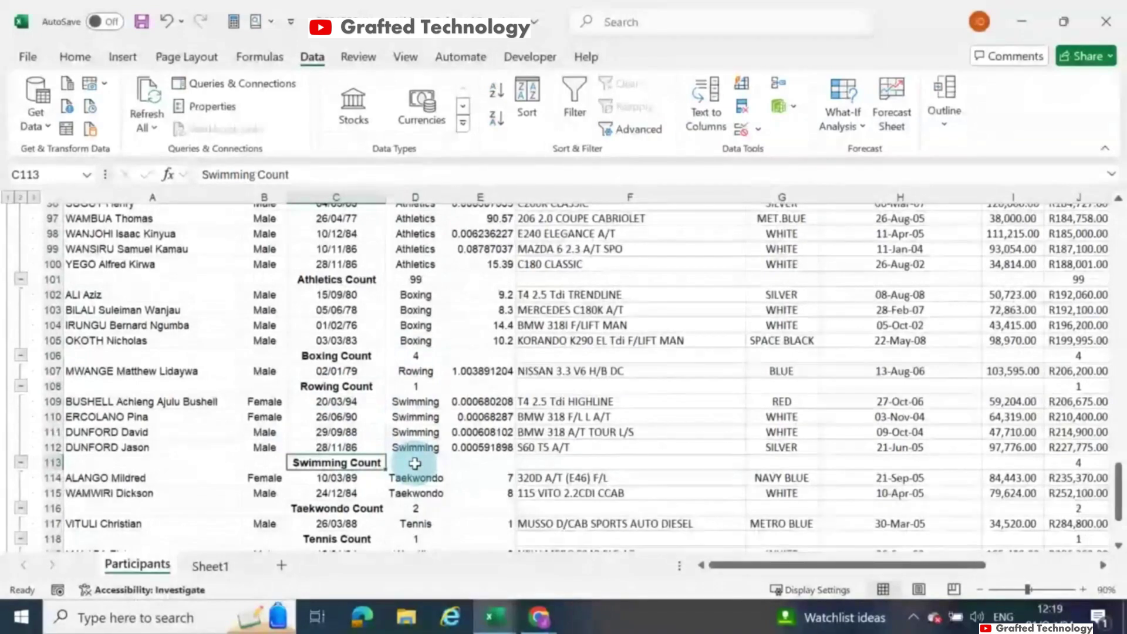
click(411, 462)
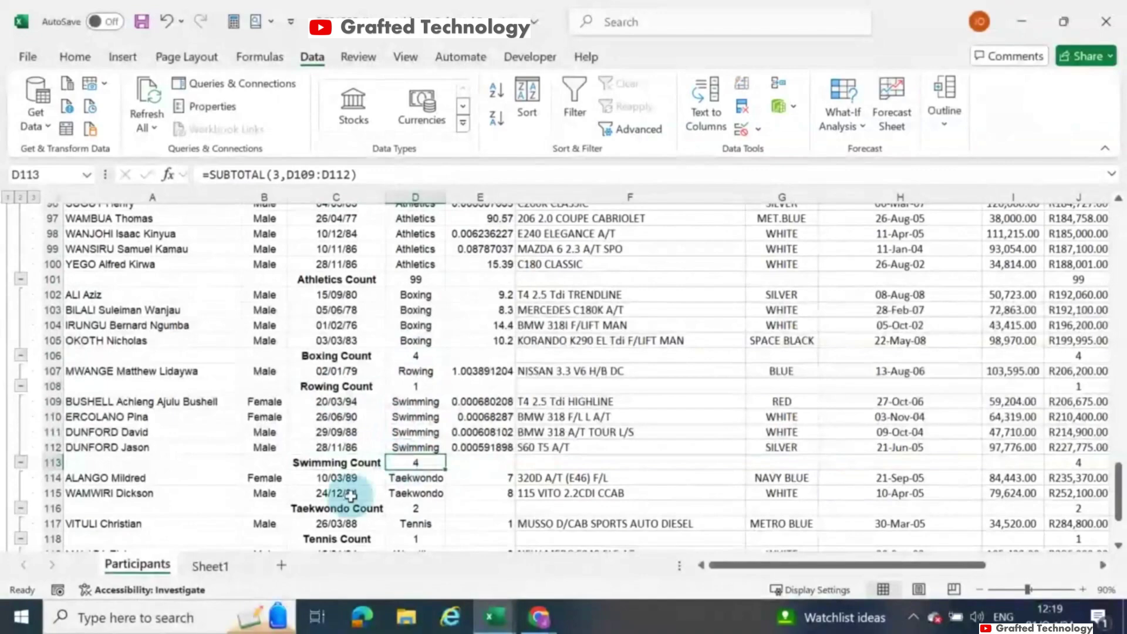
click(329, 507)
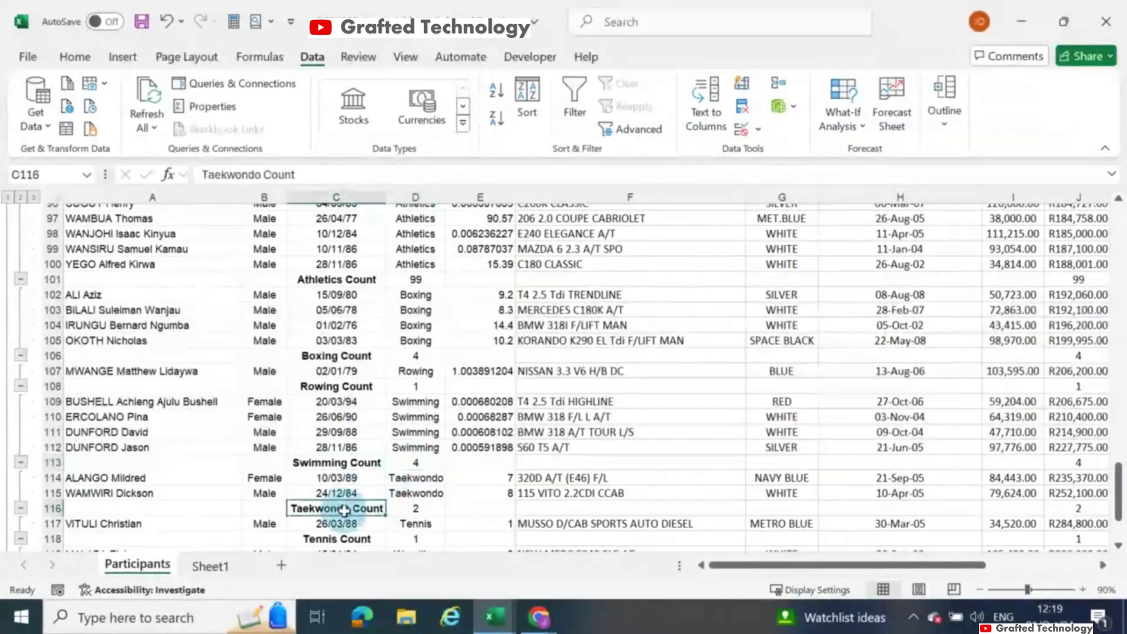
click(418, 502)
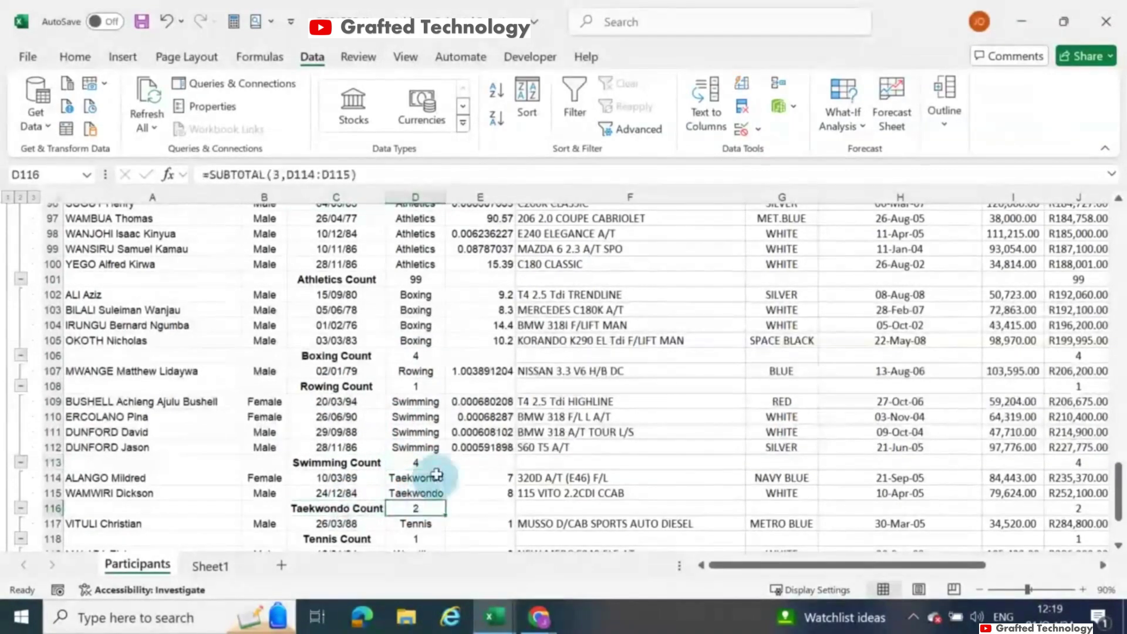
Check the Tennis, Wrestling and Grand Count formulas against the detail rows at the end of the table
scroll(437, 474, down, 2)
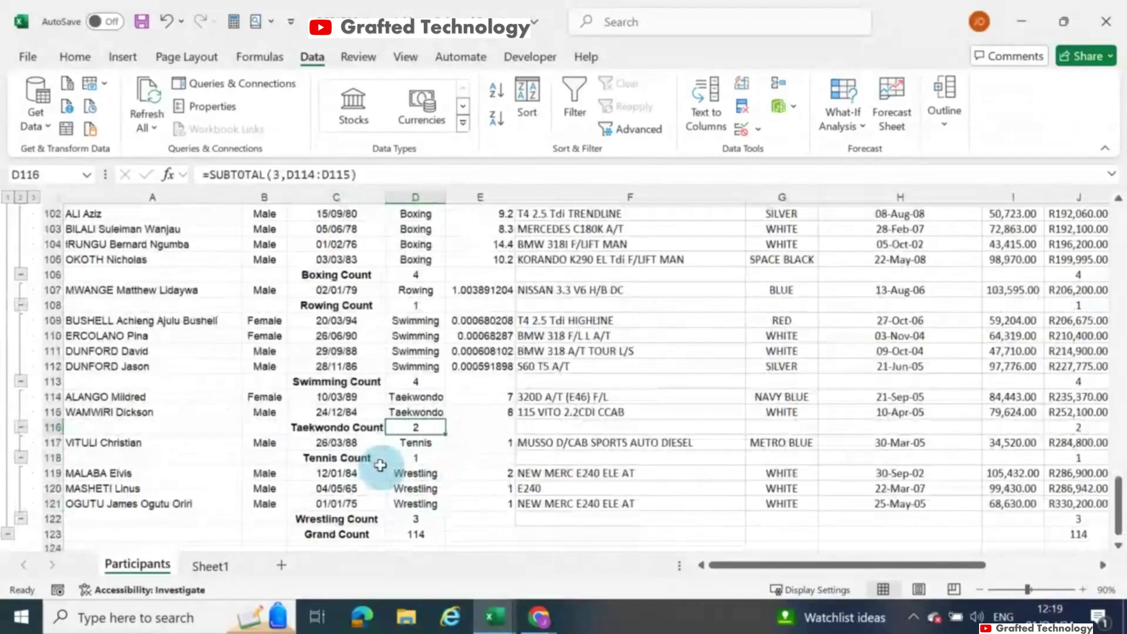
click(415, 444)
click(414, 459)
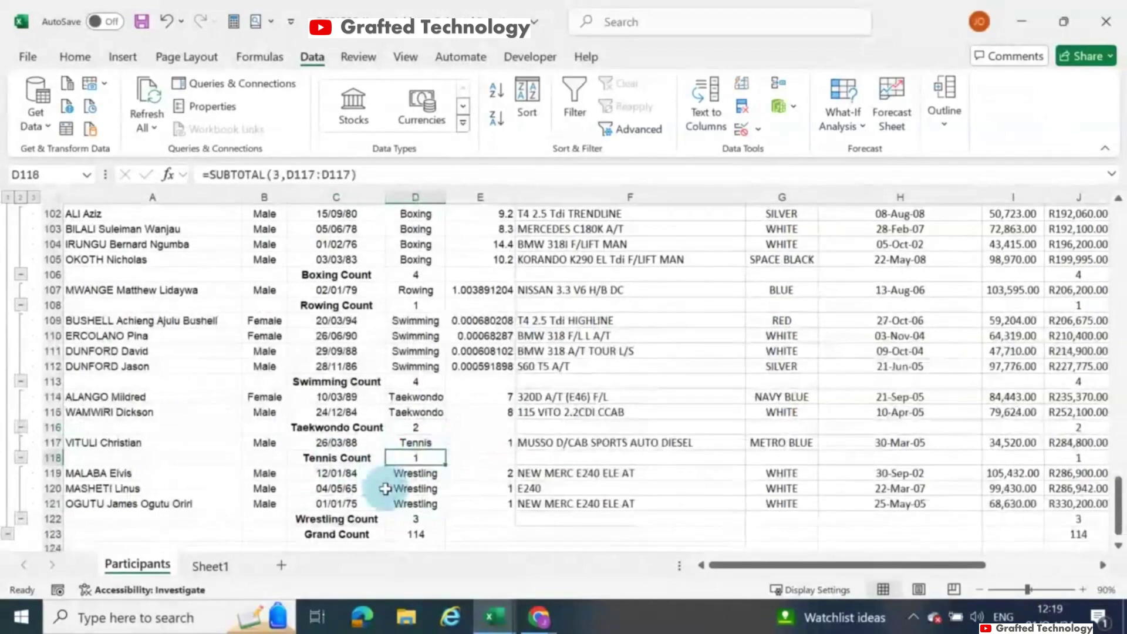
click(350, 518)
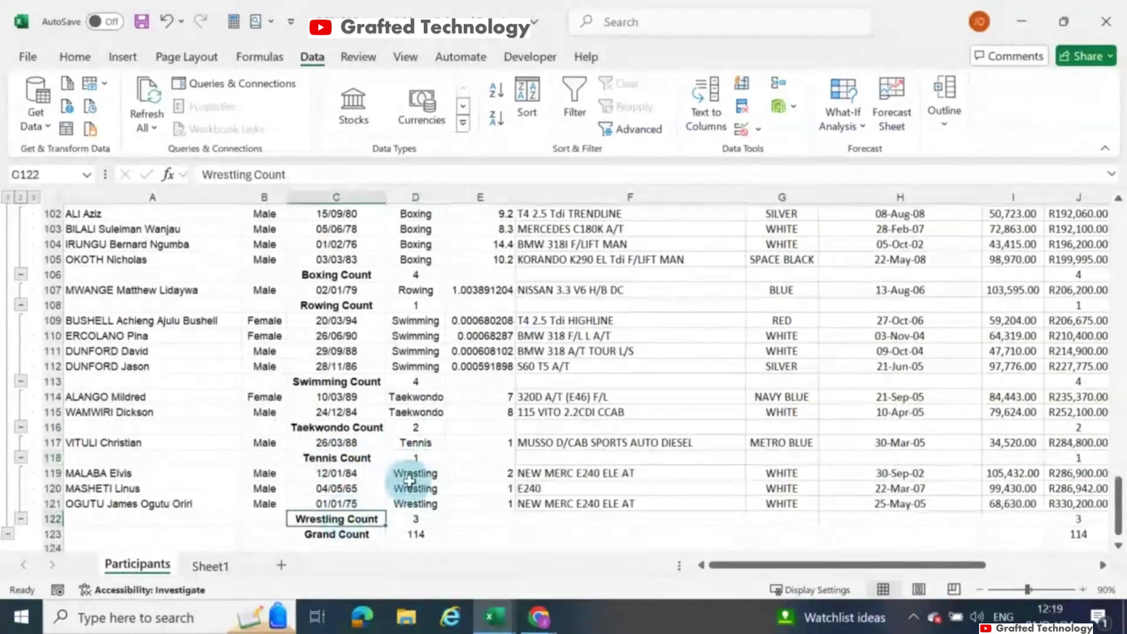
click(423, 518)
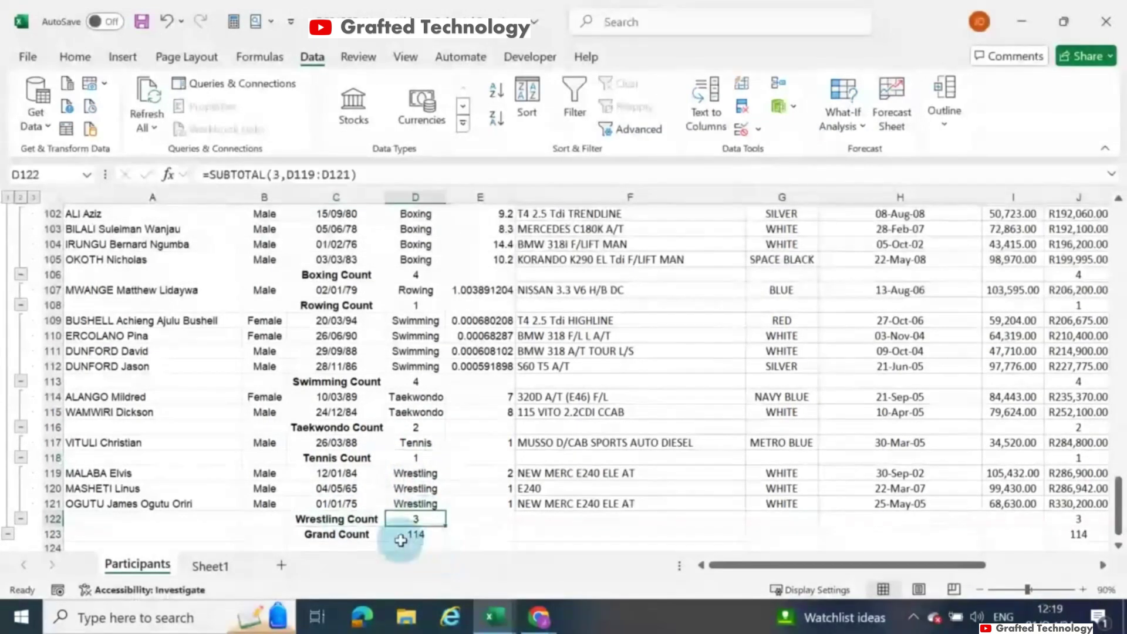
click(401, 539)
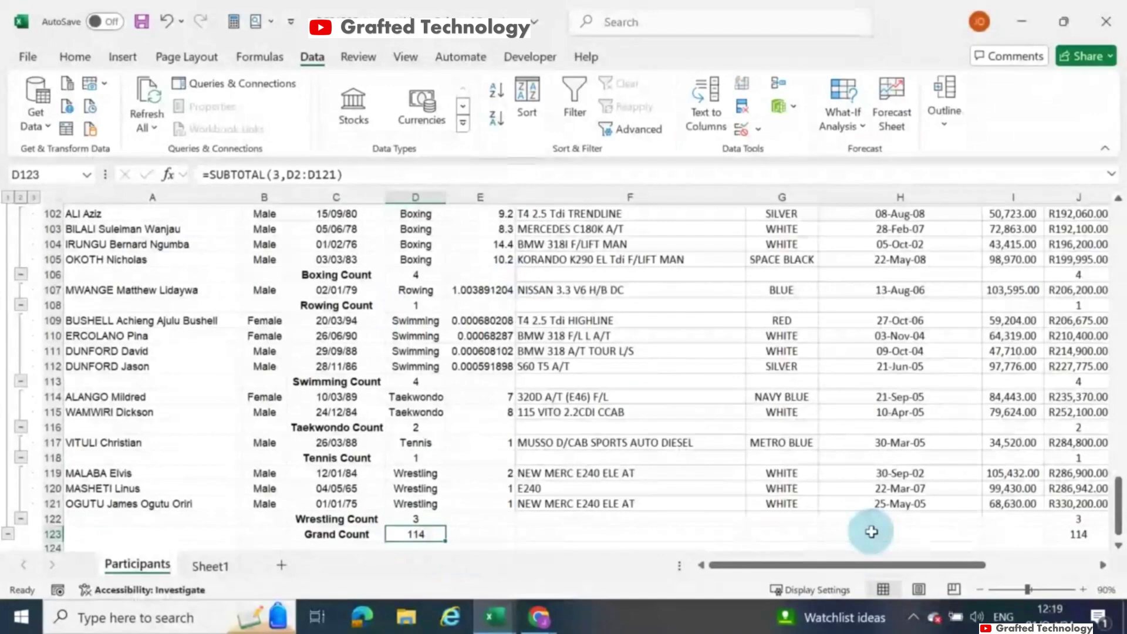
scroll(640, 452, up, 20)
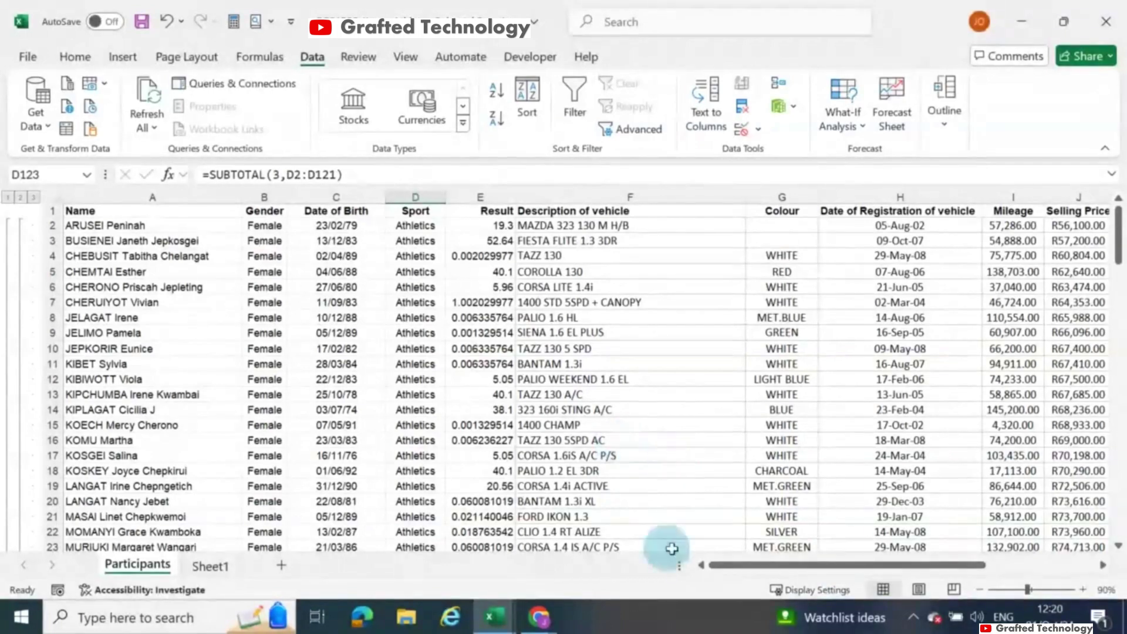
drag(926, 565, 929, 473)
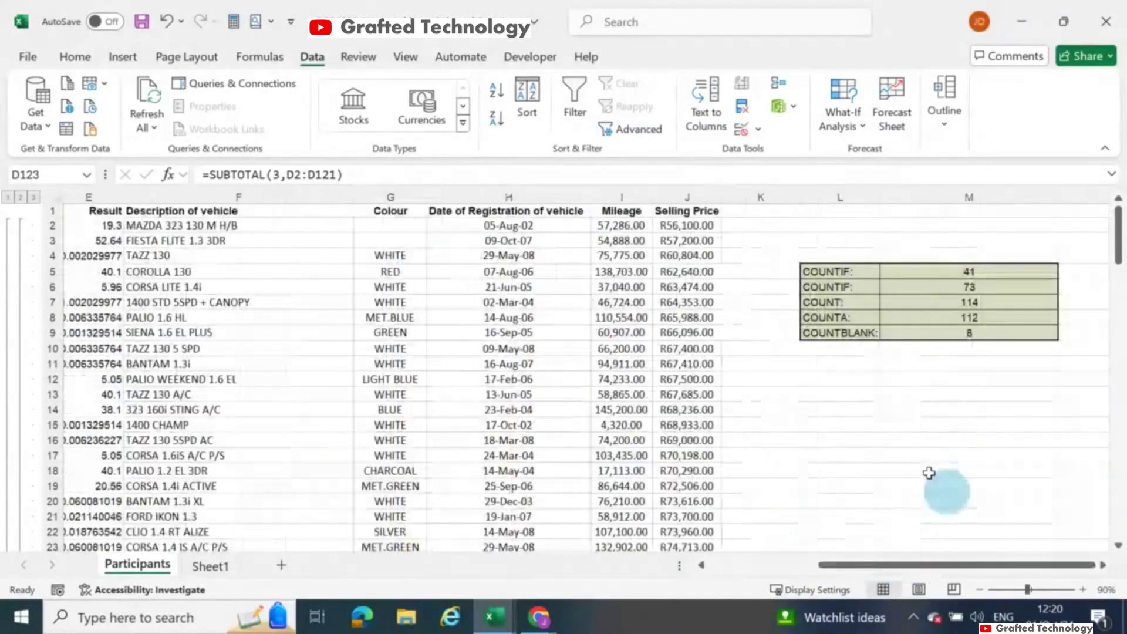
click(864, 410)
text(LIN)
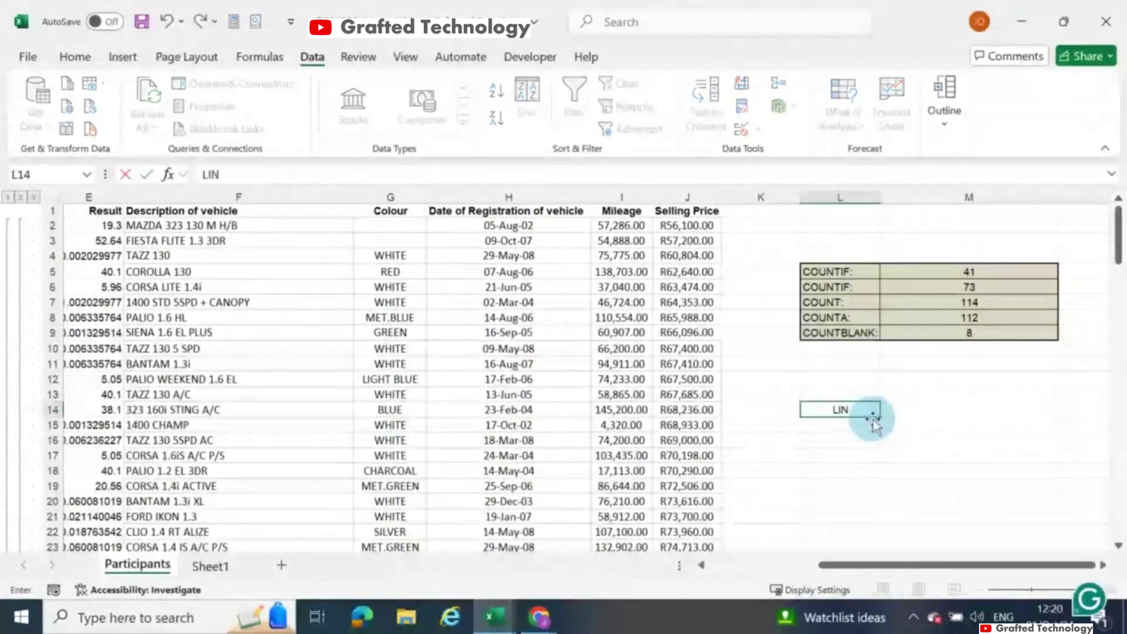
text(K)
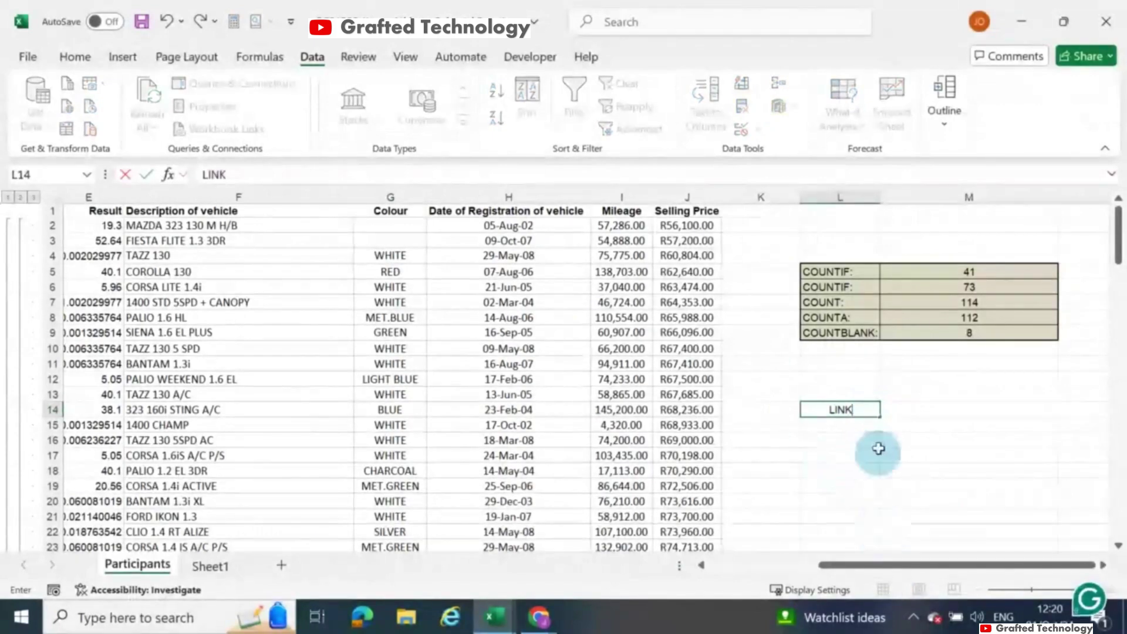
key(BackSpace)
key(BackSpace)
key(BackSpace)
key(BackSpace)
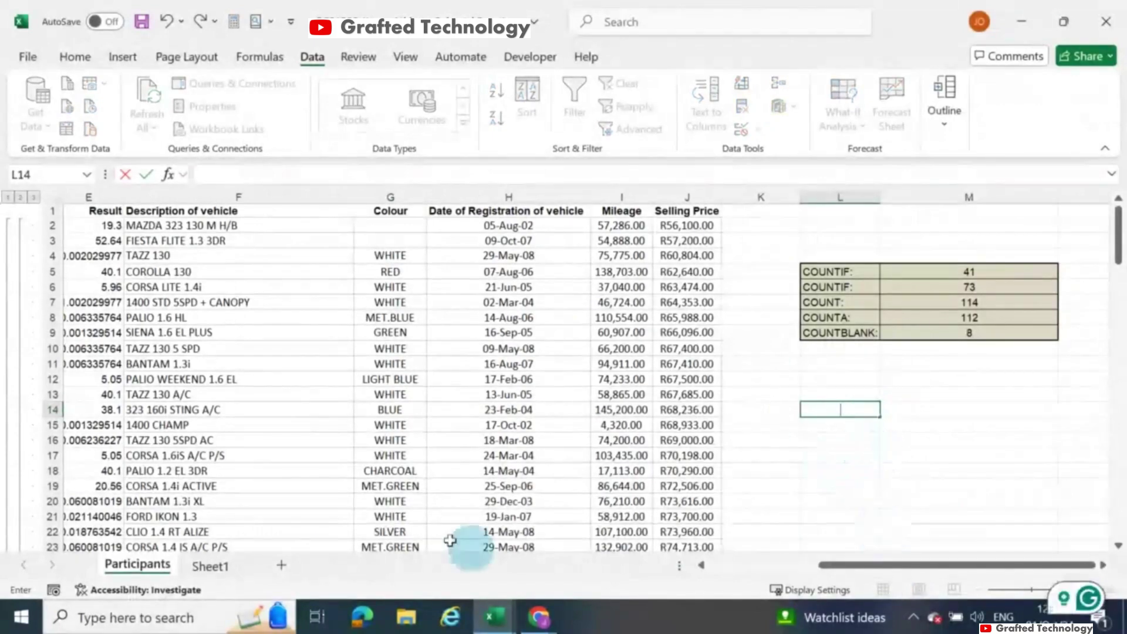
Switch to Sheet1 and enlarge the Sport and Number table to 160% zoom
click(209, 566)
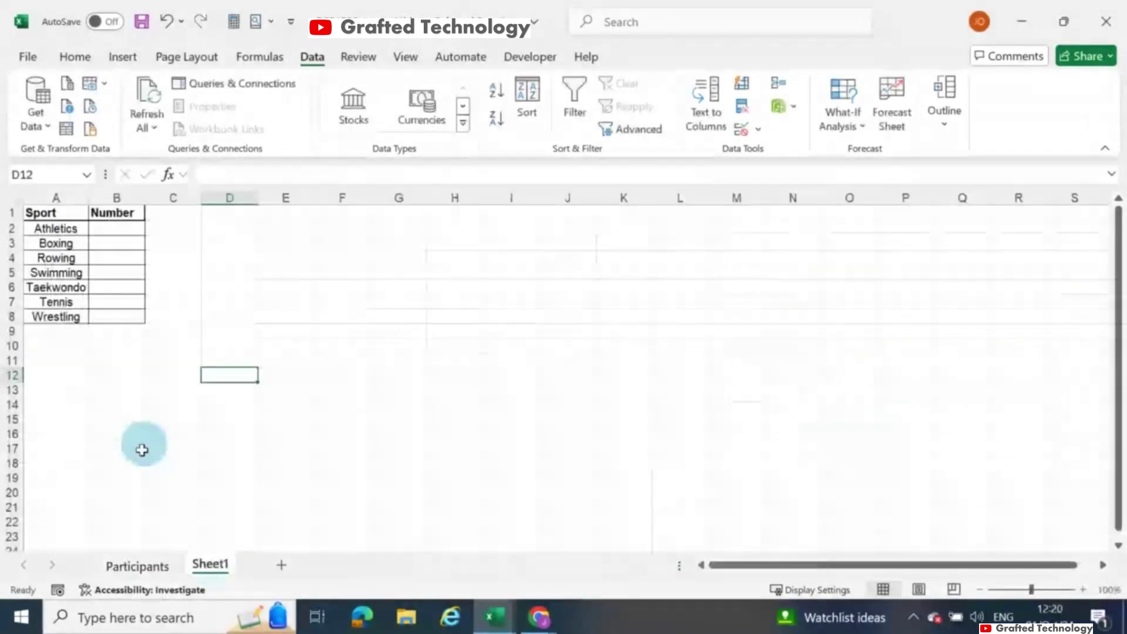
scroll(323, 399, up, 3)
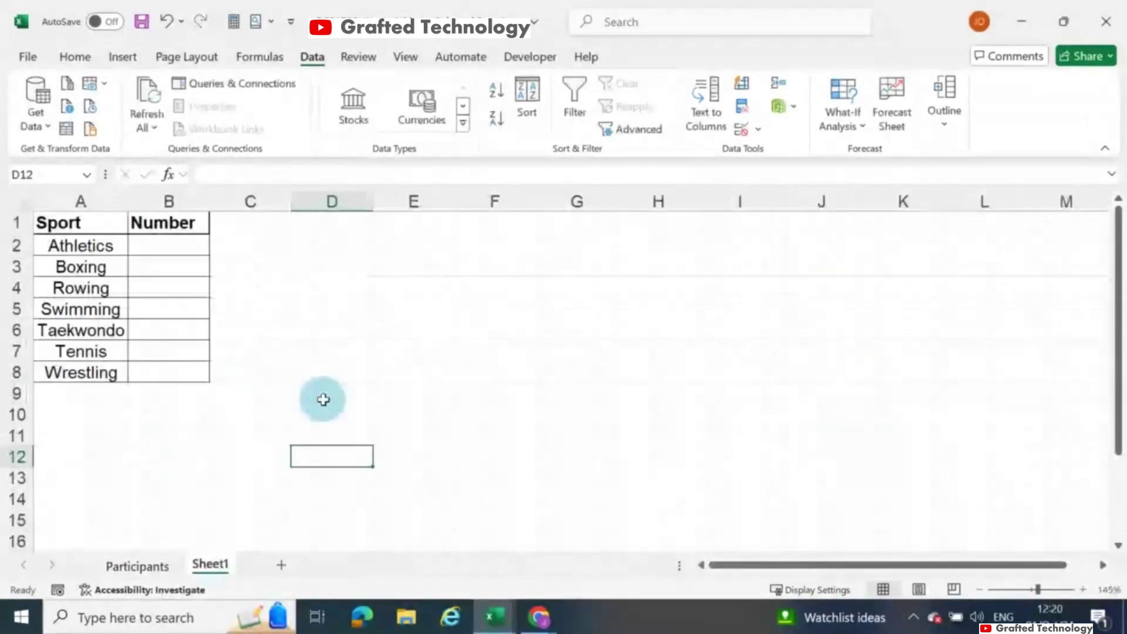
scroll(323, 399, up, 1)
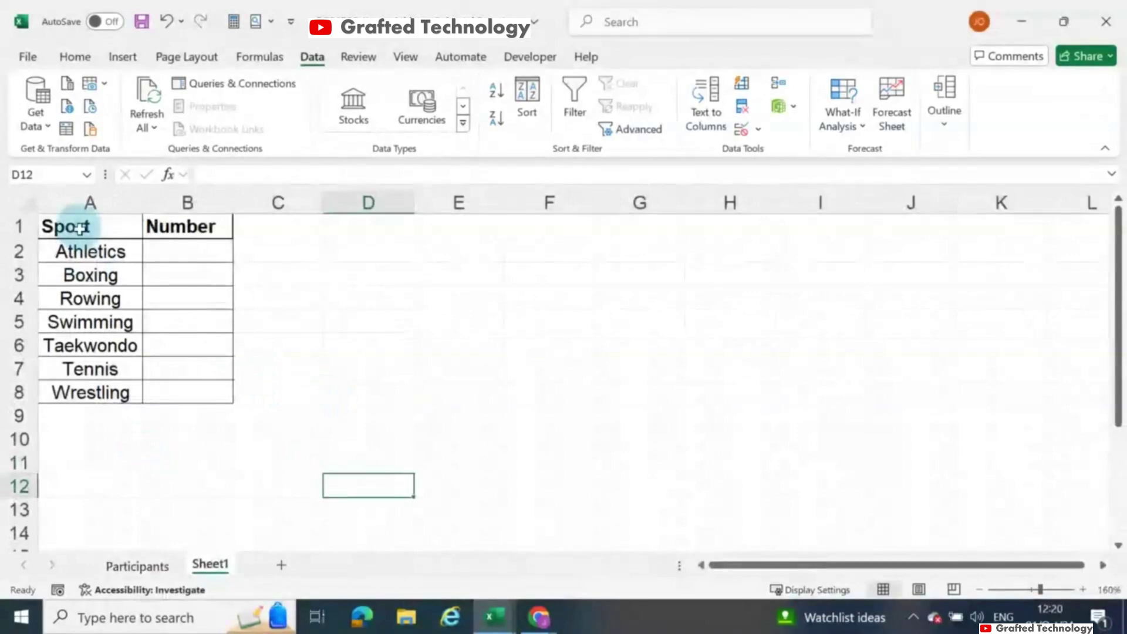
Review the sports listed on Sheet1, then collapse the Participants sheet's outline to level 2 so only the count rows show
drag(88, 251, 94, 392)
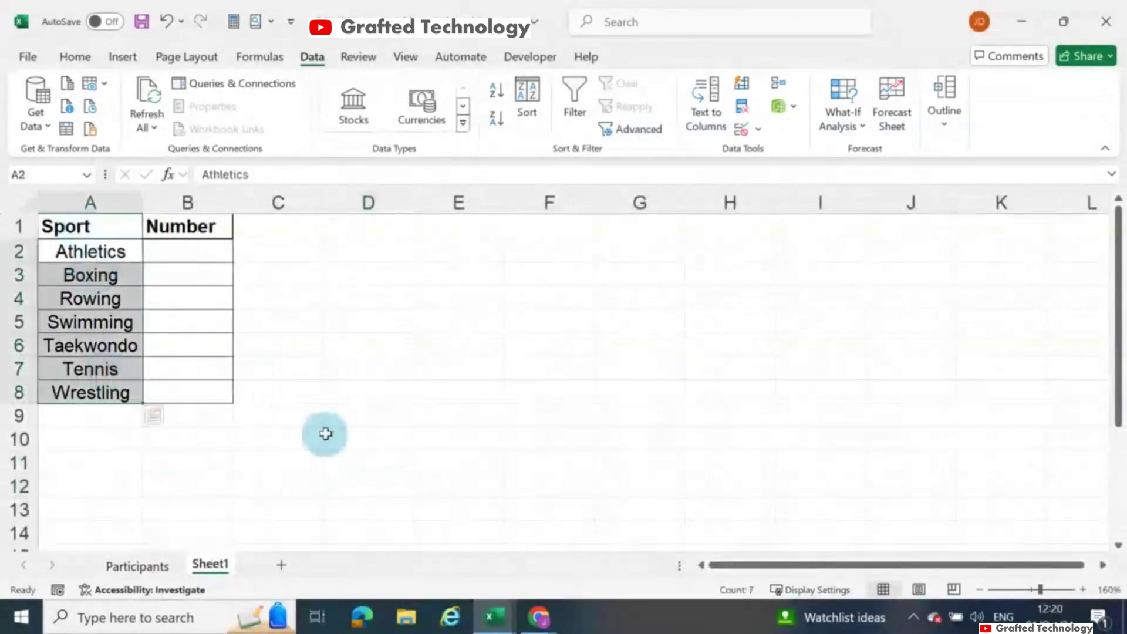
click(183, 252)
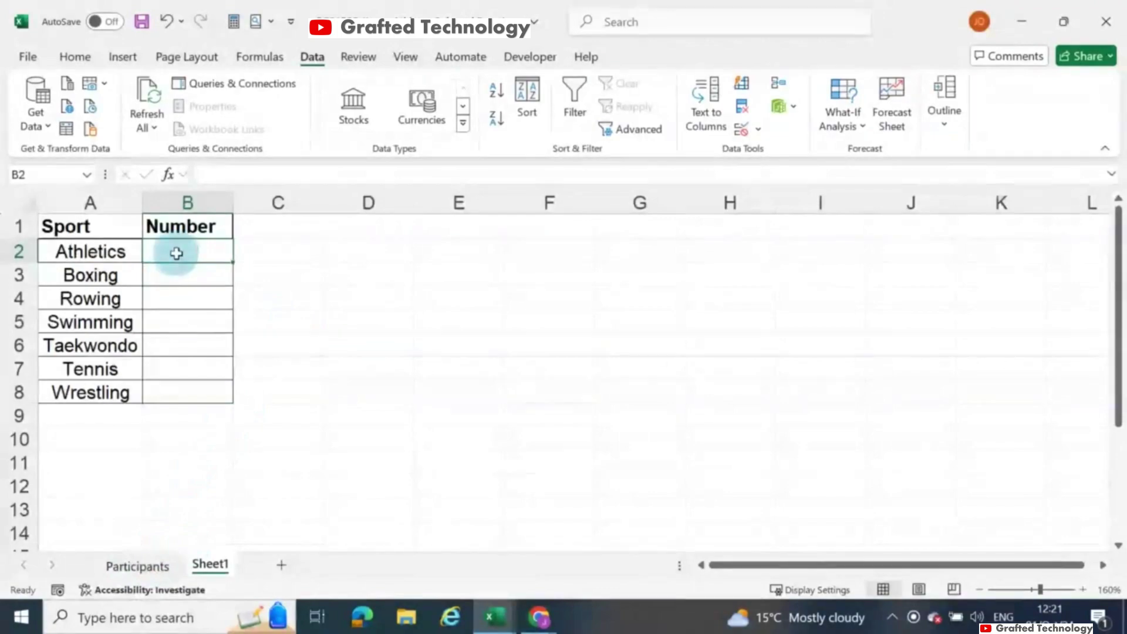
click(139, 567)
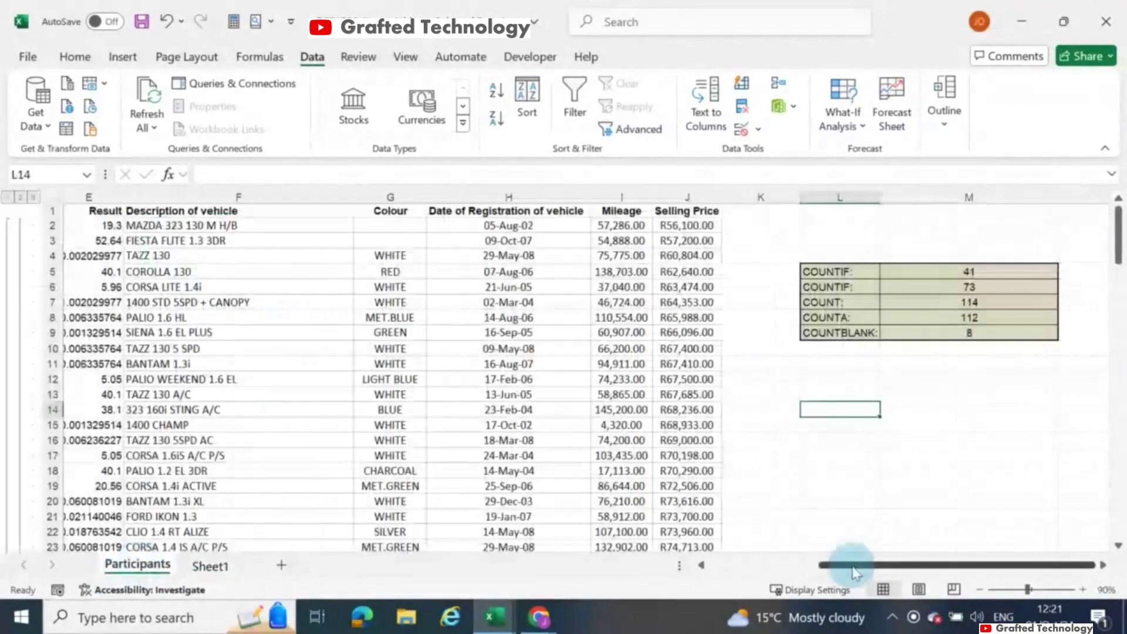
drag(854, 572, 745, 573)
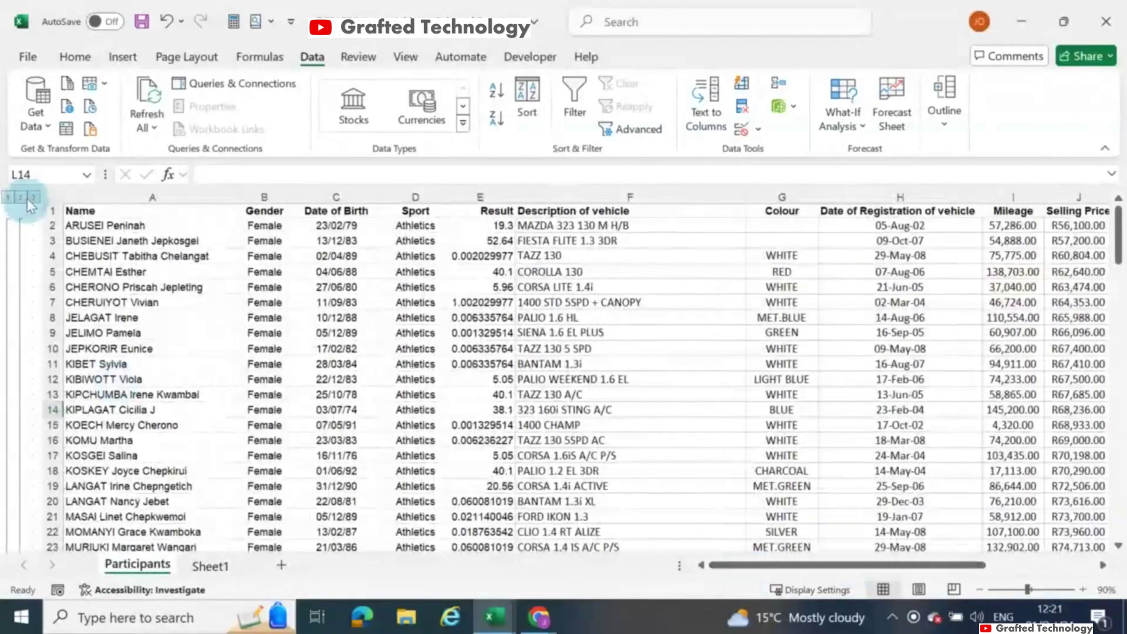
click(20, 197)
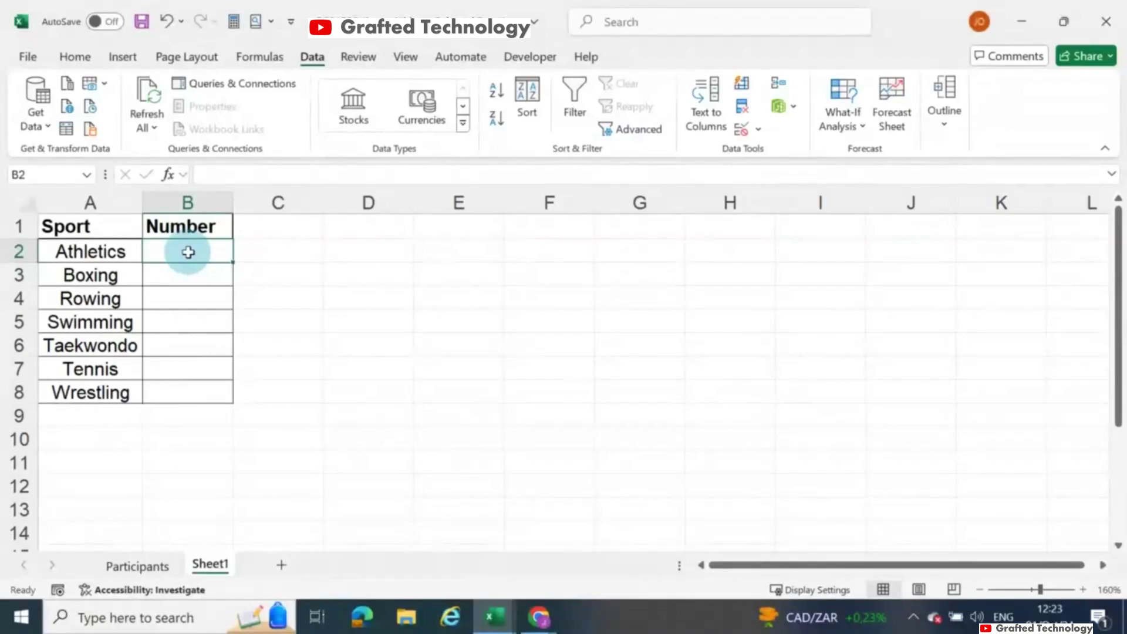
Link the Athletics number in Sheet1 cell B2 to the Athletics Count with =Participants!D101, and check the resulting formula
text(=)
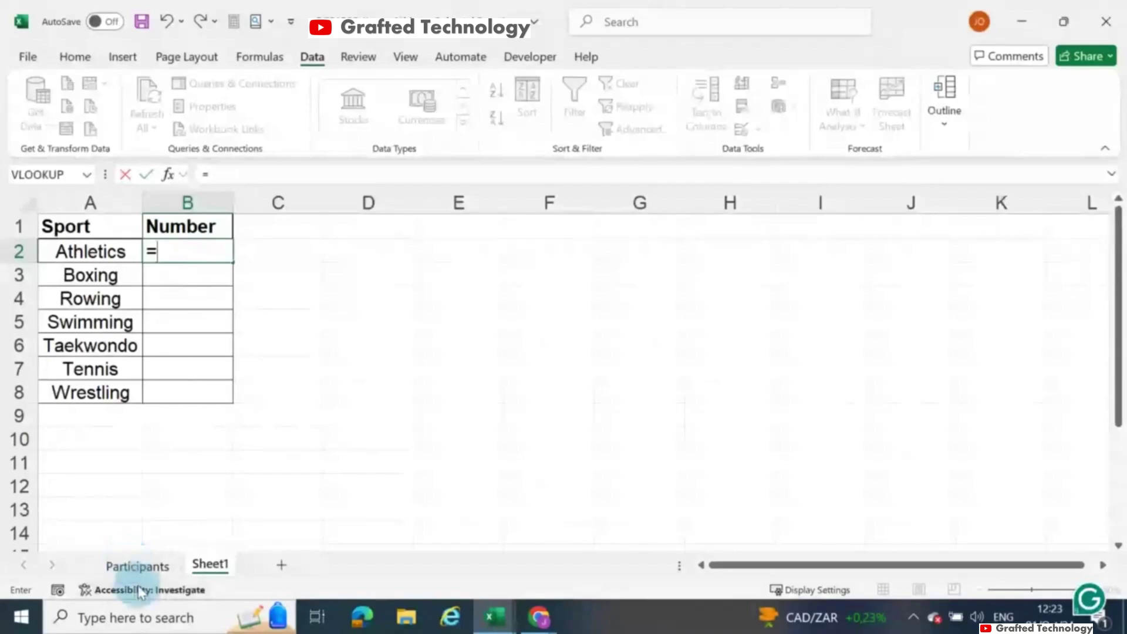
click(139, 566)
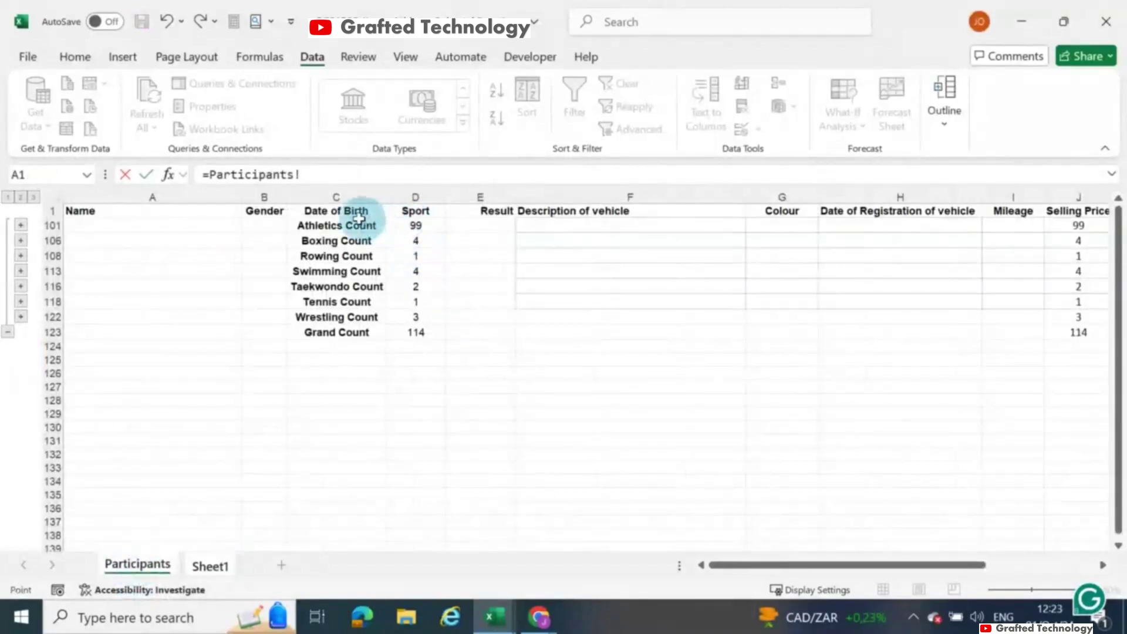
click(430, 228)
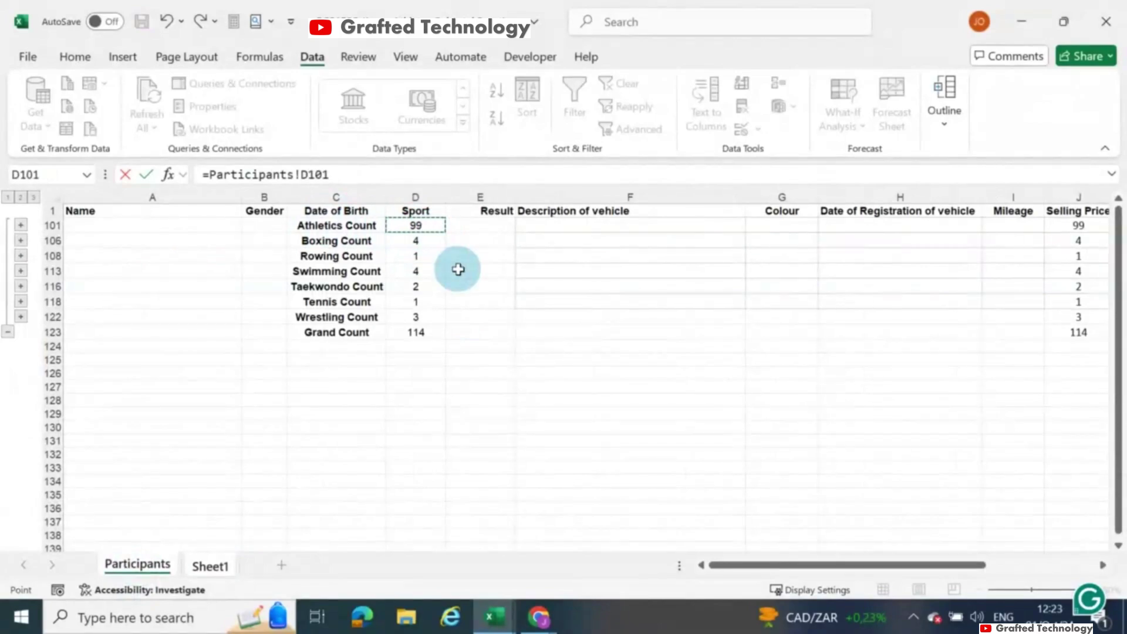
key(Return)
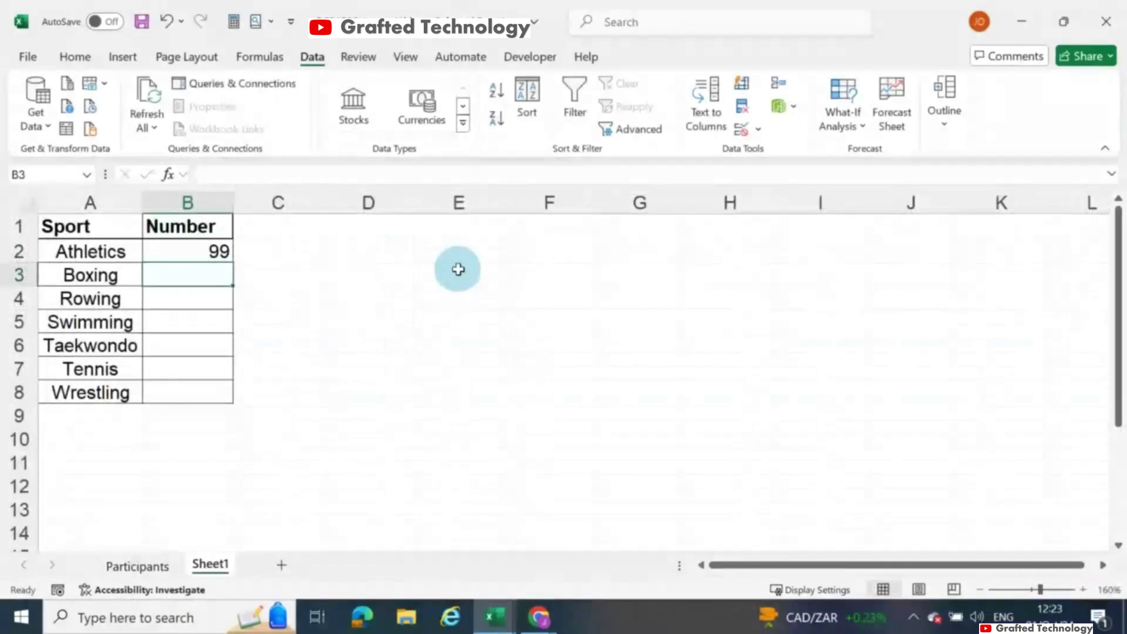
click(201, 258)
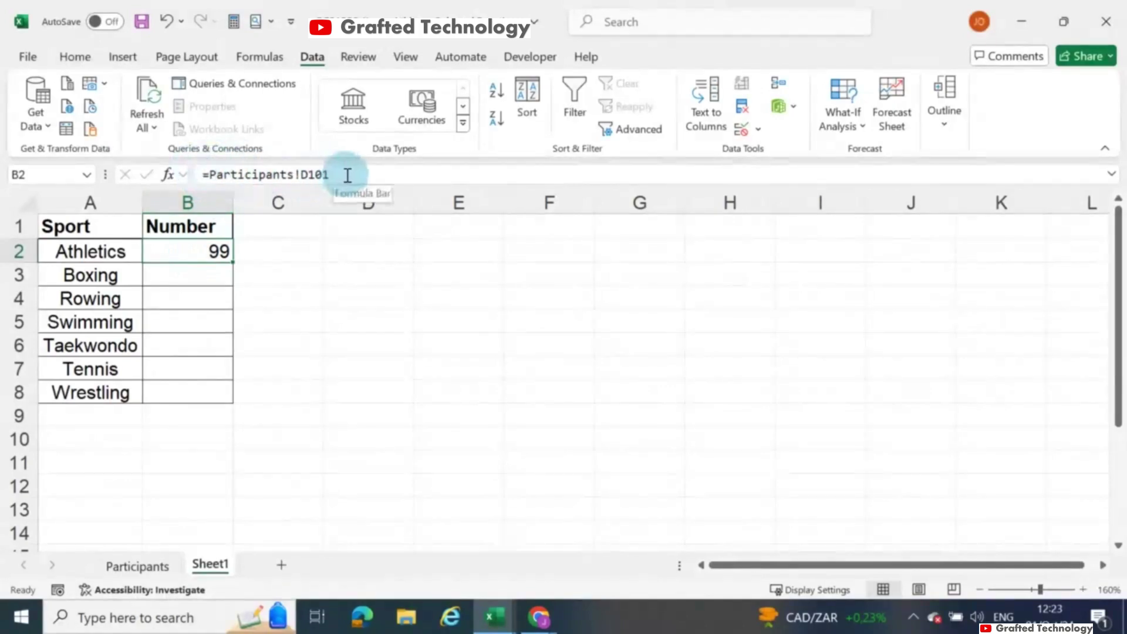
Link the Boxing number in Sheet1 cell B3 to the Boxing Count with =Participants!D106
click(186, 276)
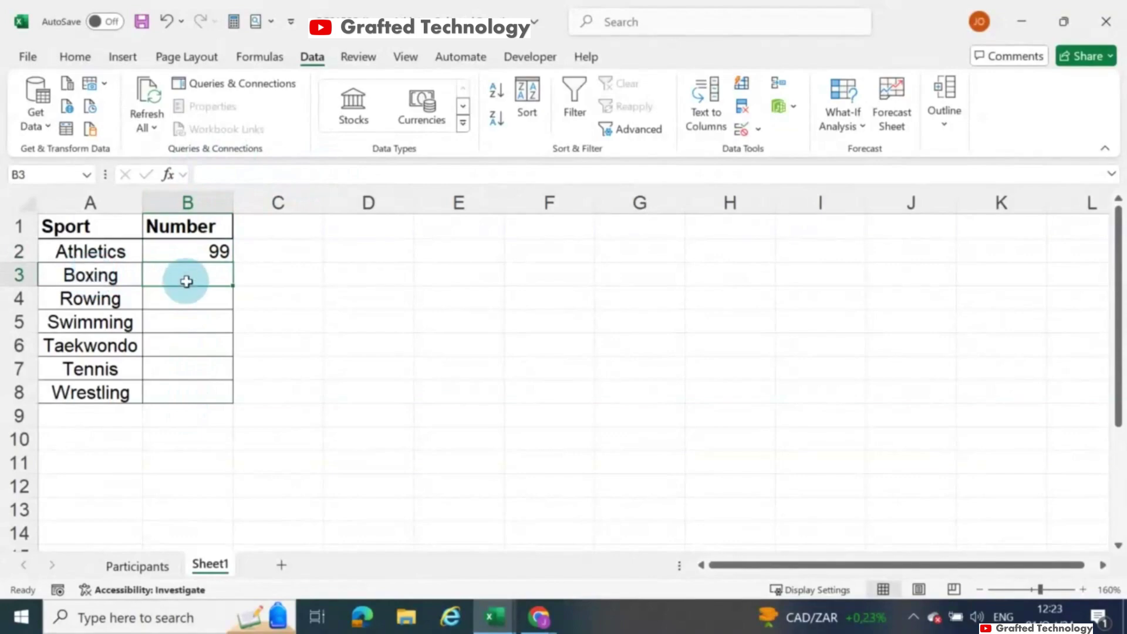
text(=)
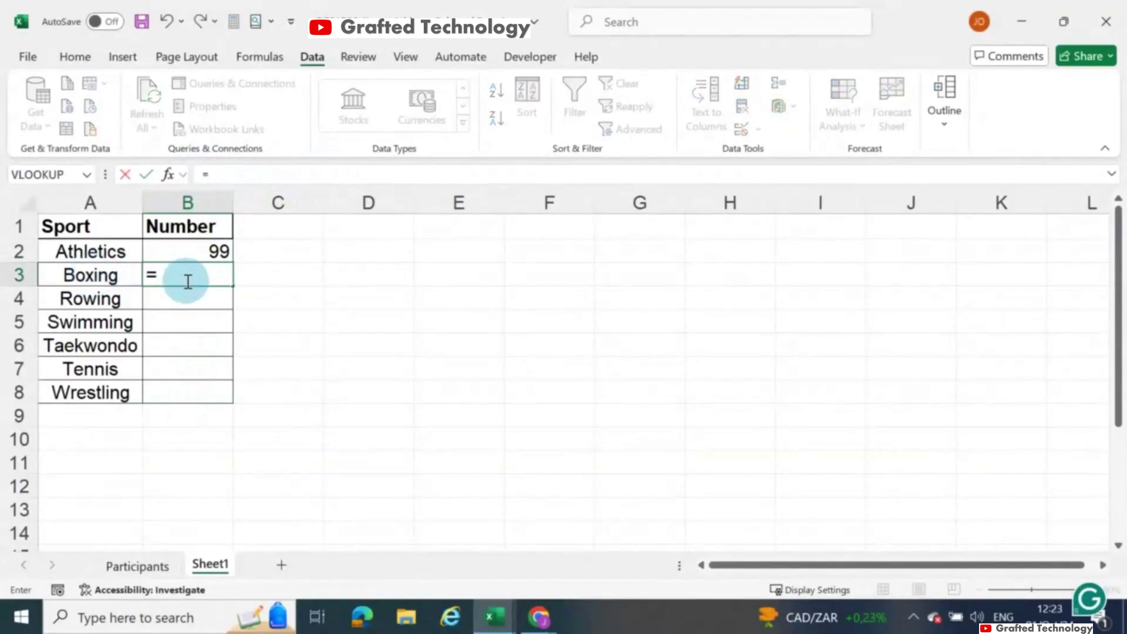
click(138, 564)
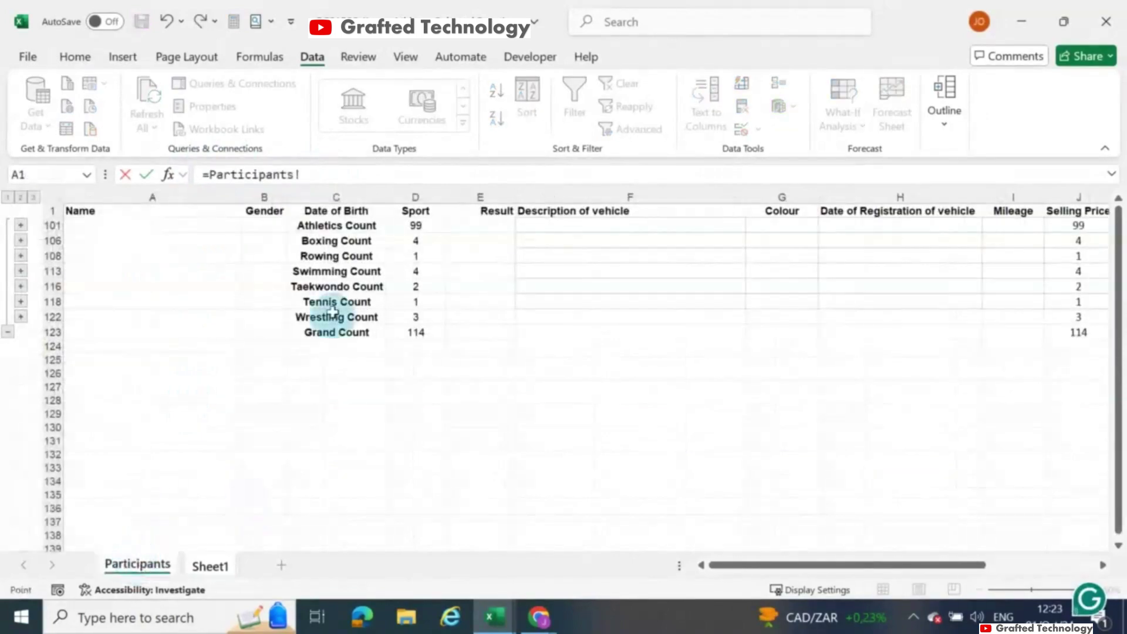
click(424, 241)
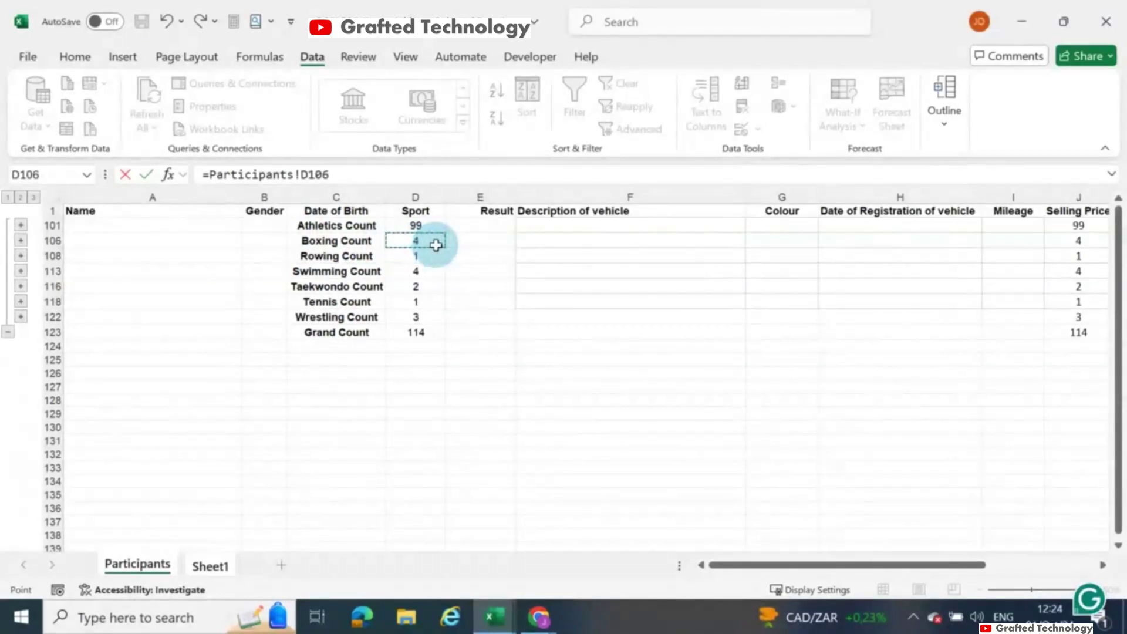
key(Return)
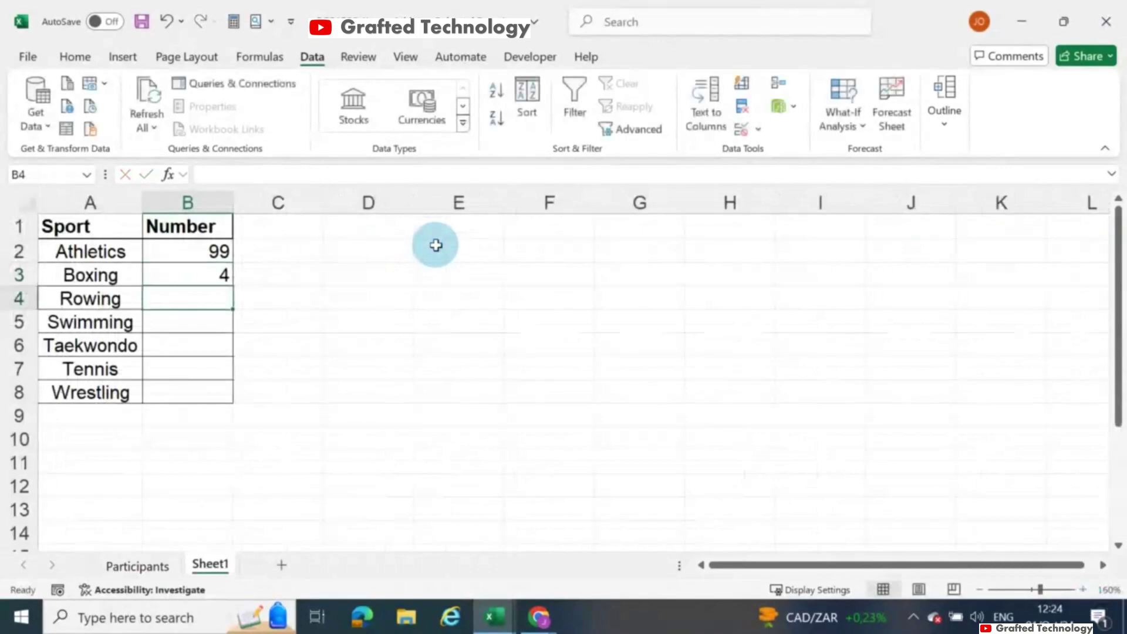
Link the Rowing number in B4 to =Participants!D108 and the Swimming number in B5 to =Participants!D113
text(=)
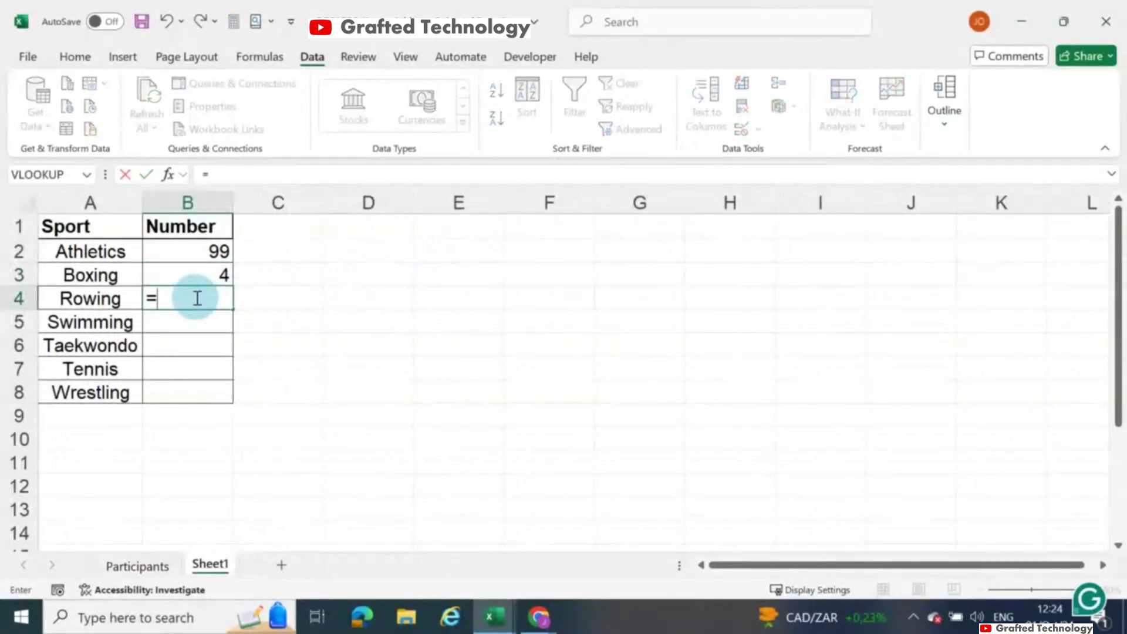
click(154, 566)
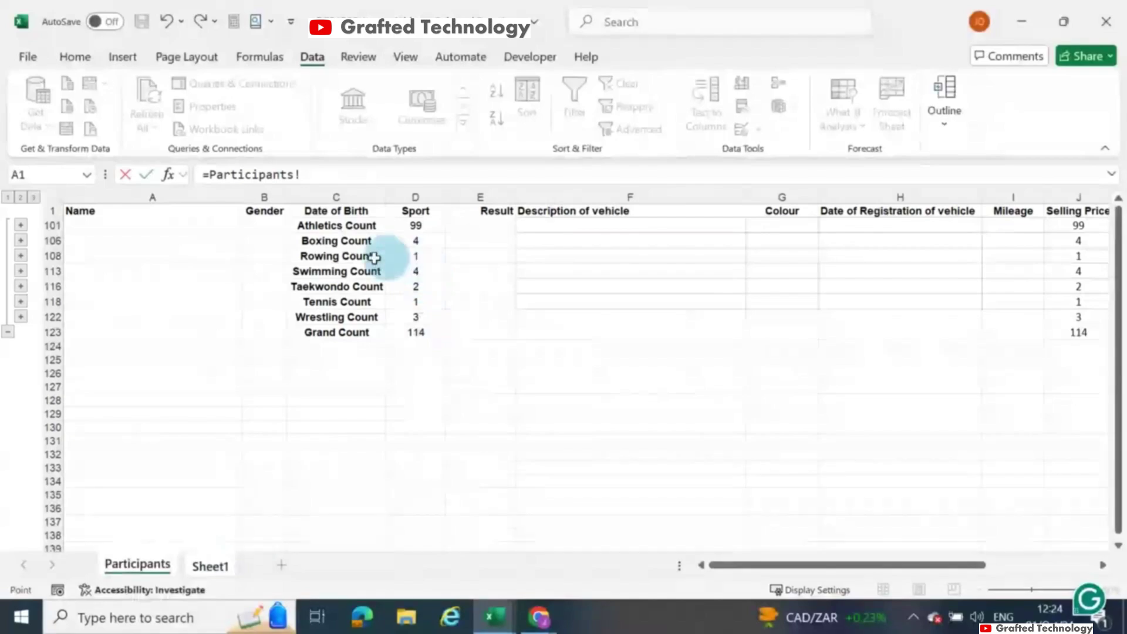
click(401, 254)
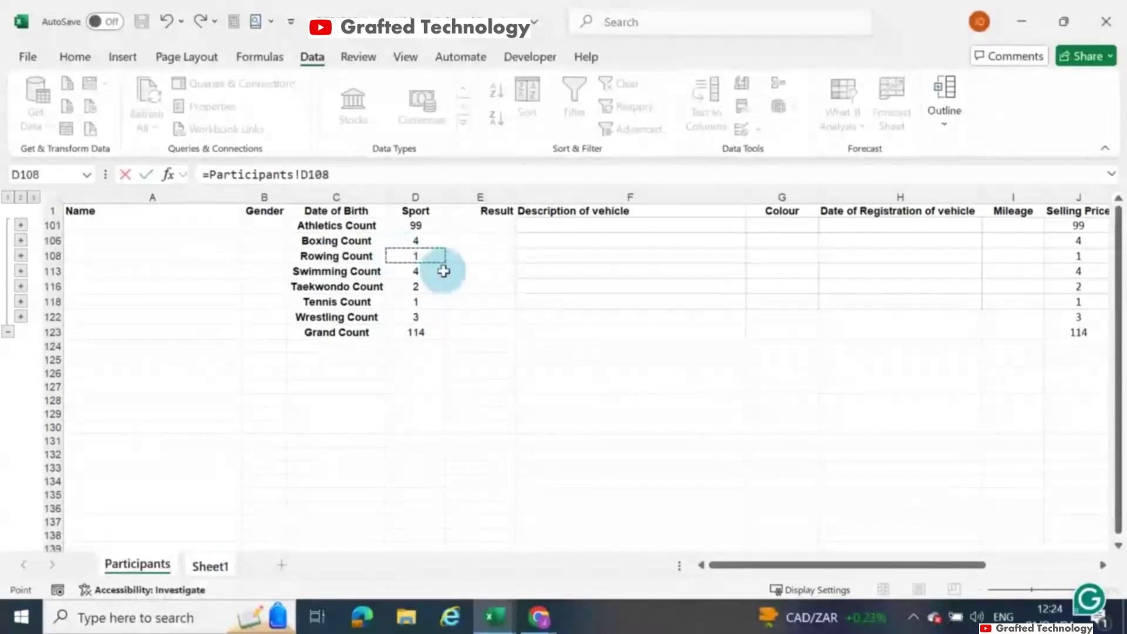
key(Return)
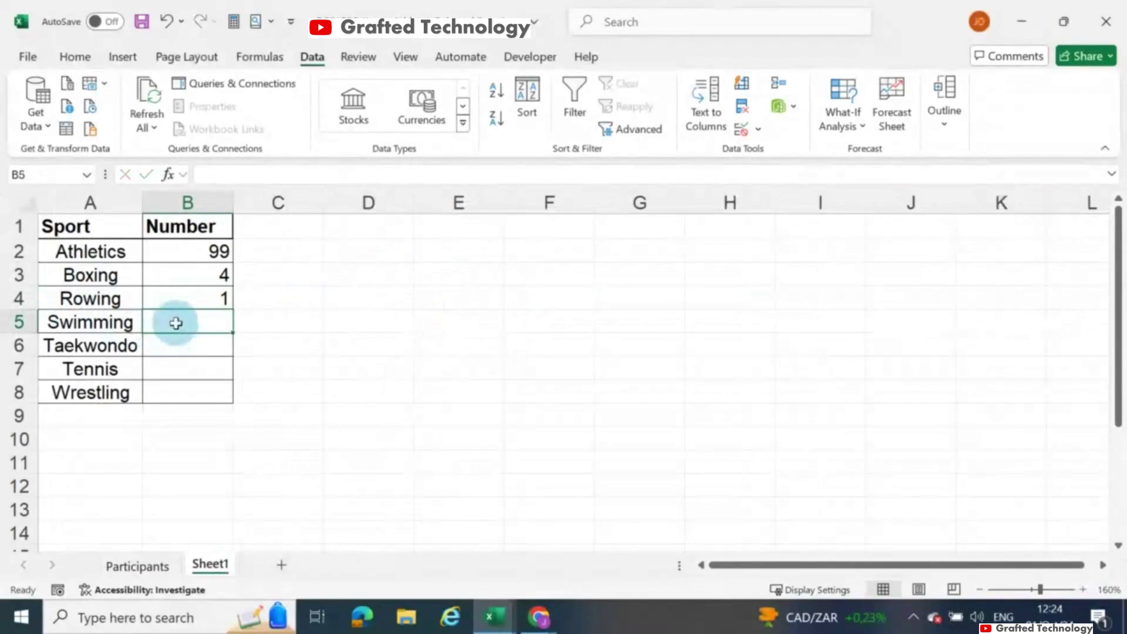
text(=)
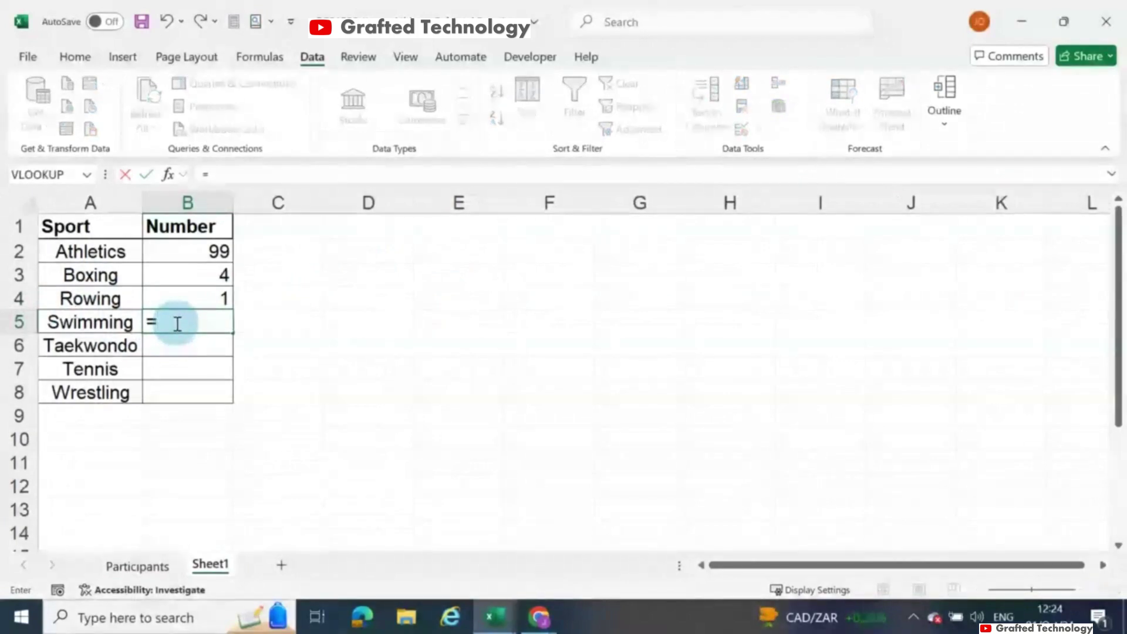
click(136, 567)
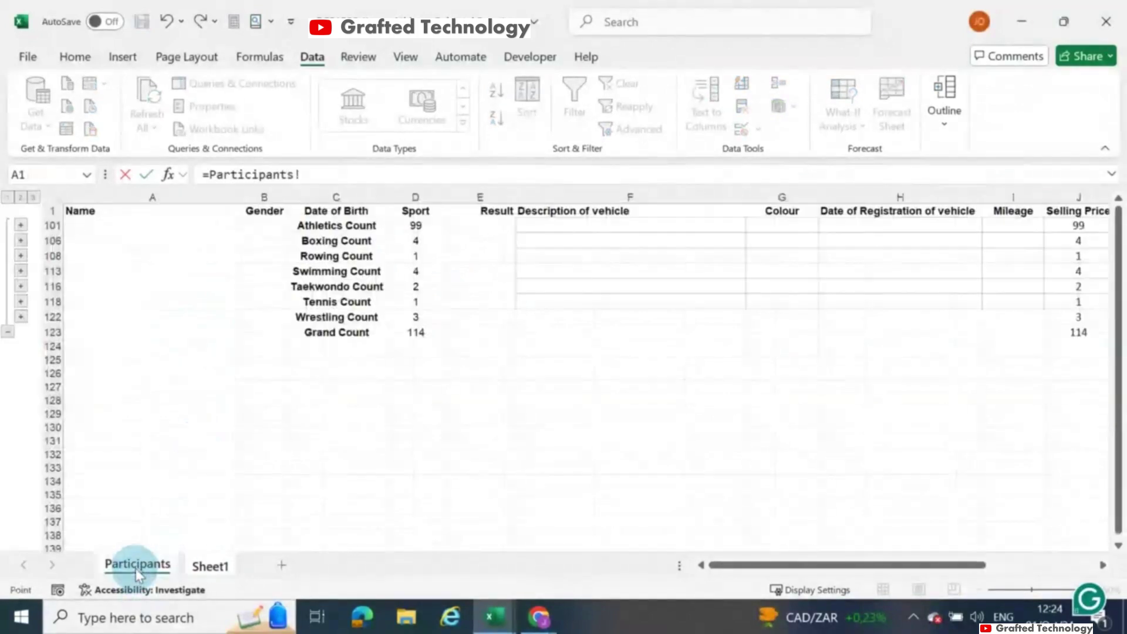
click(424, 271)
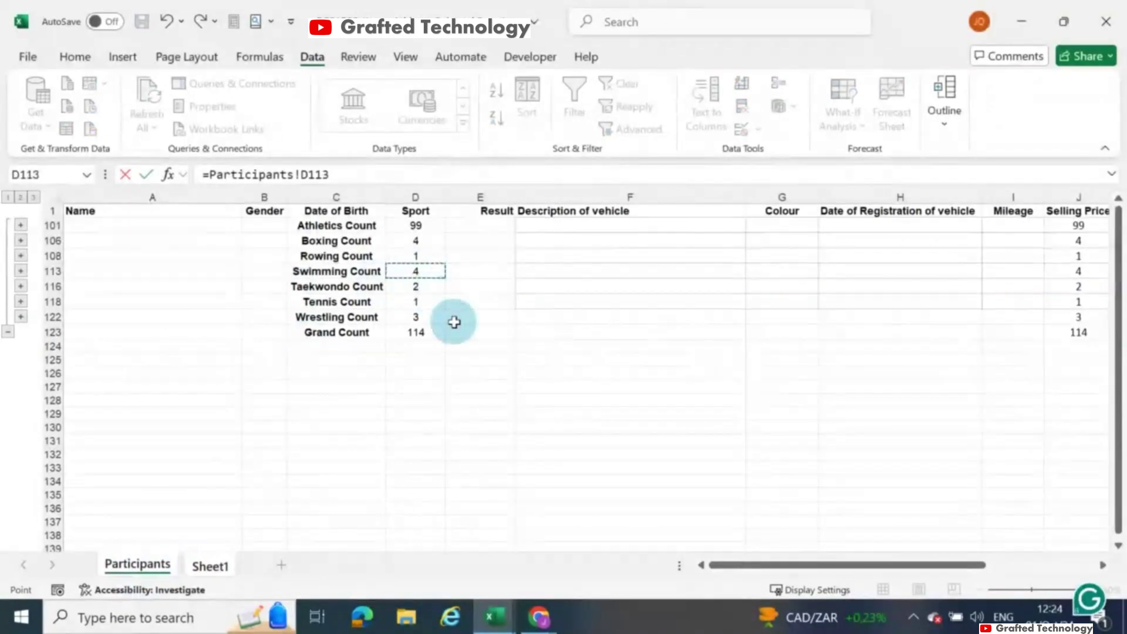
key(Return)
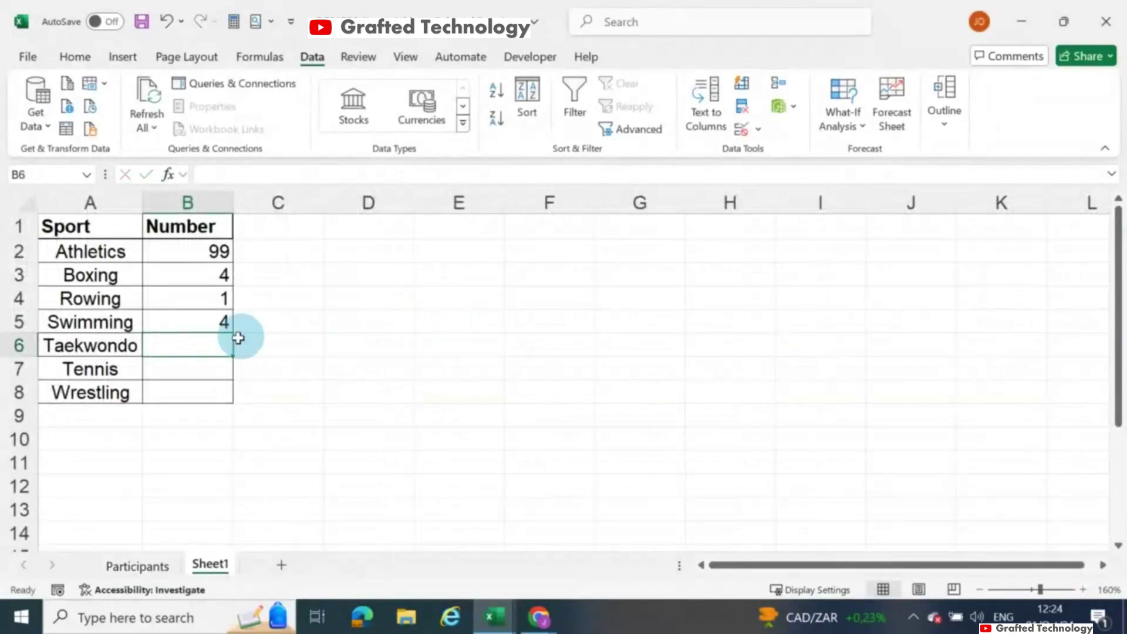
Link the Taekwondo number in B6 to =Participants!D116 and the Tennis number in B7 to =Participants!D118
text(=)
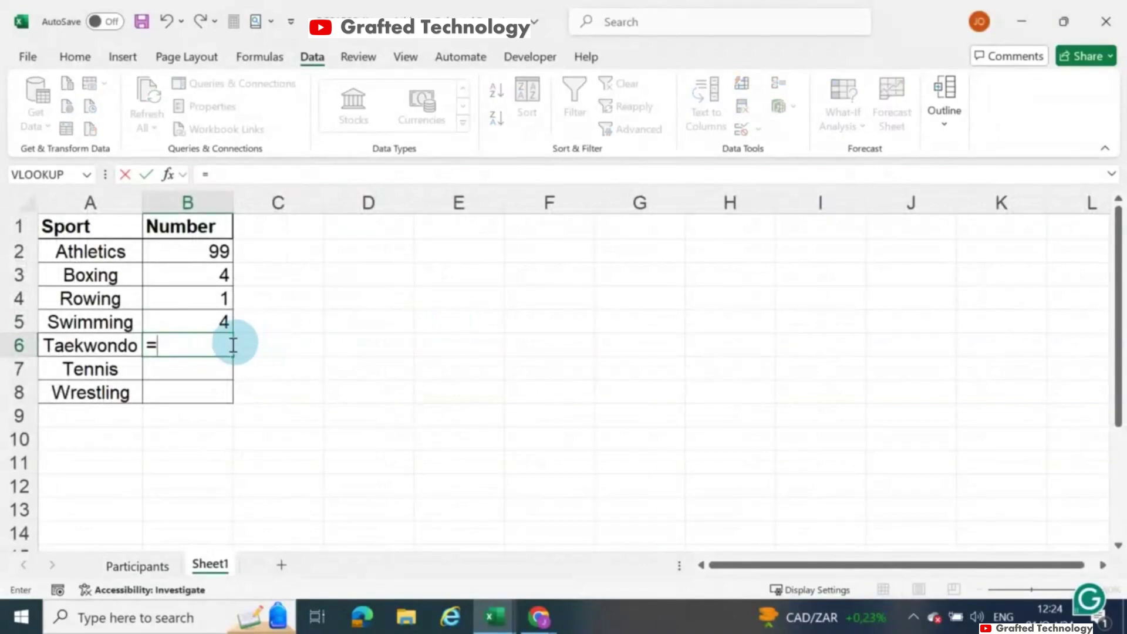
click(139, 567)
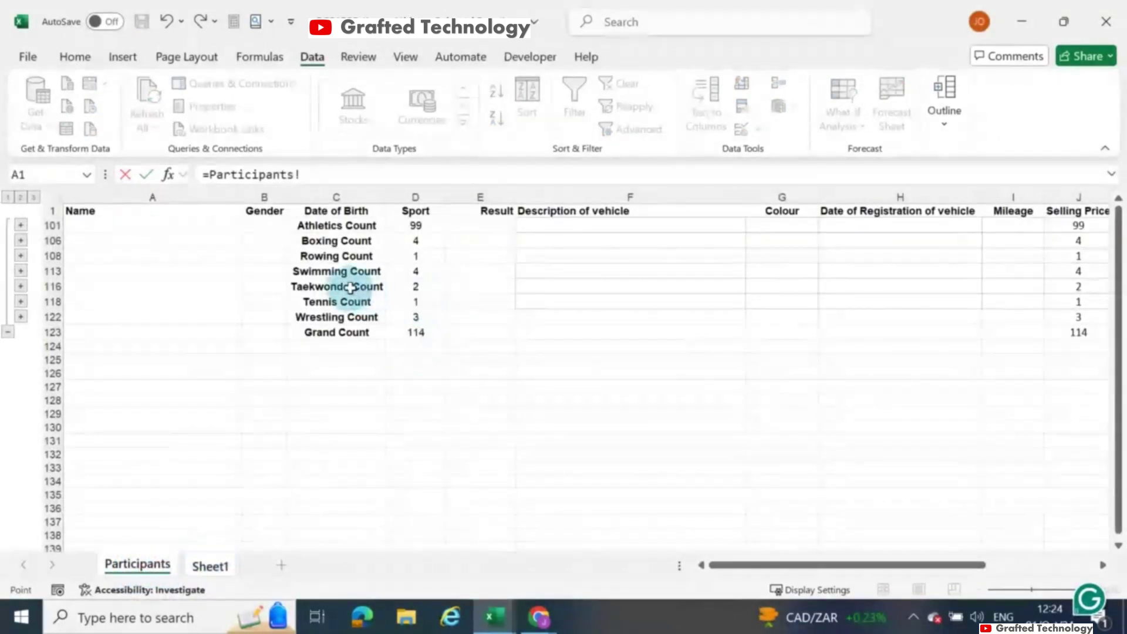
click(416, 286)
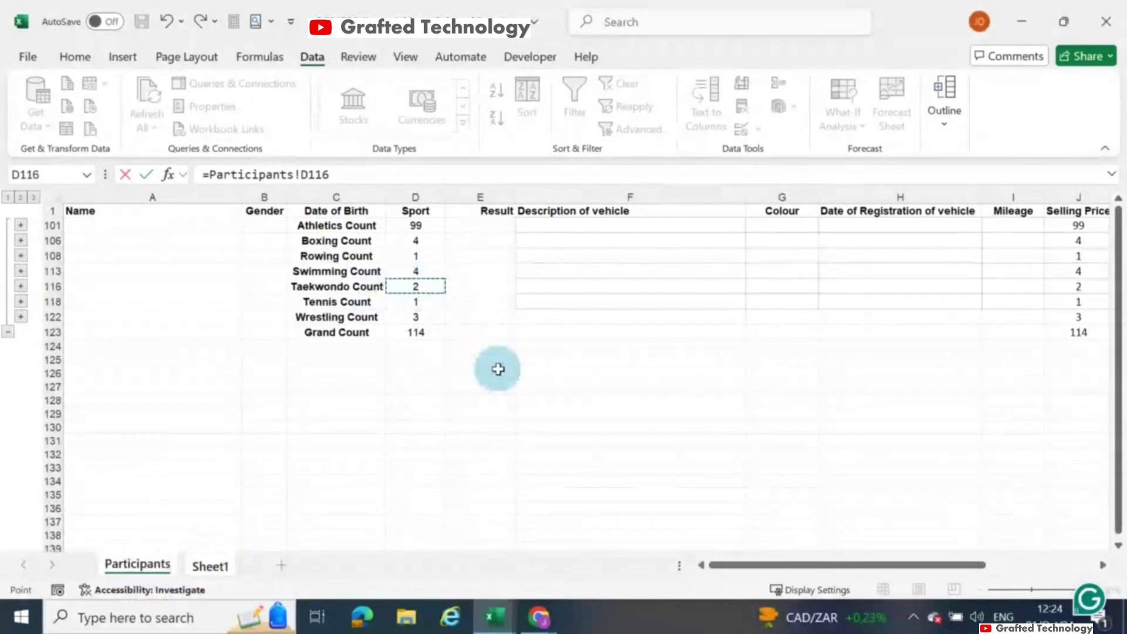
key(Return)
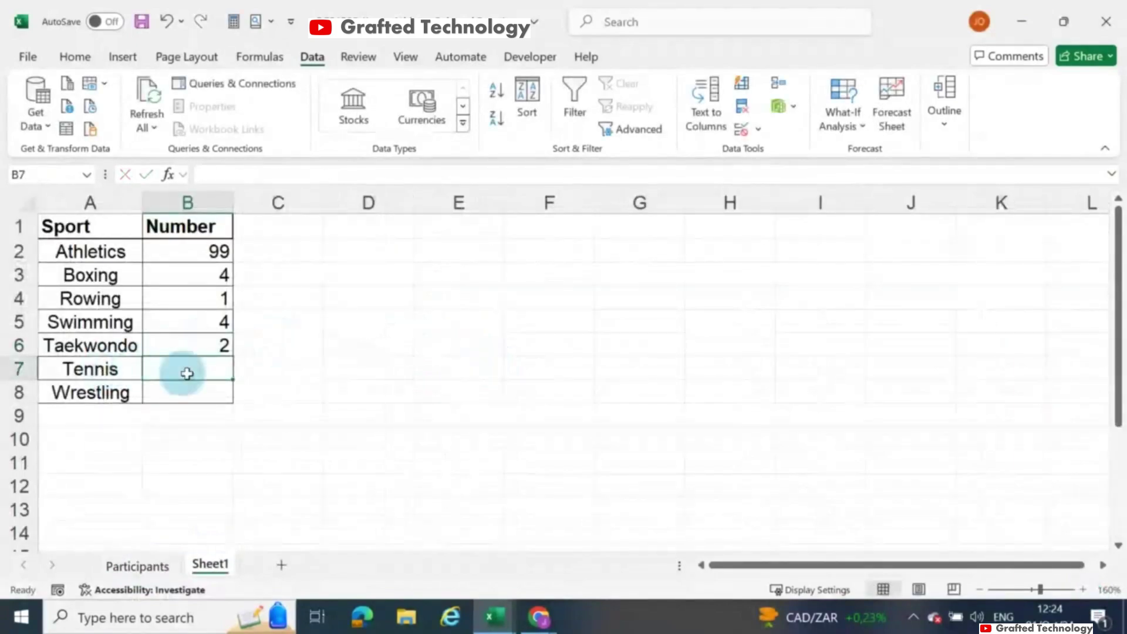
text(=)
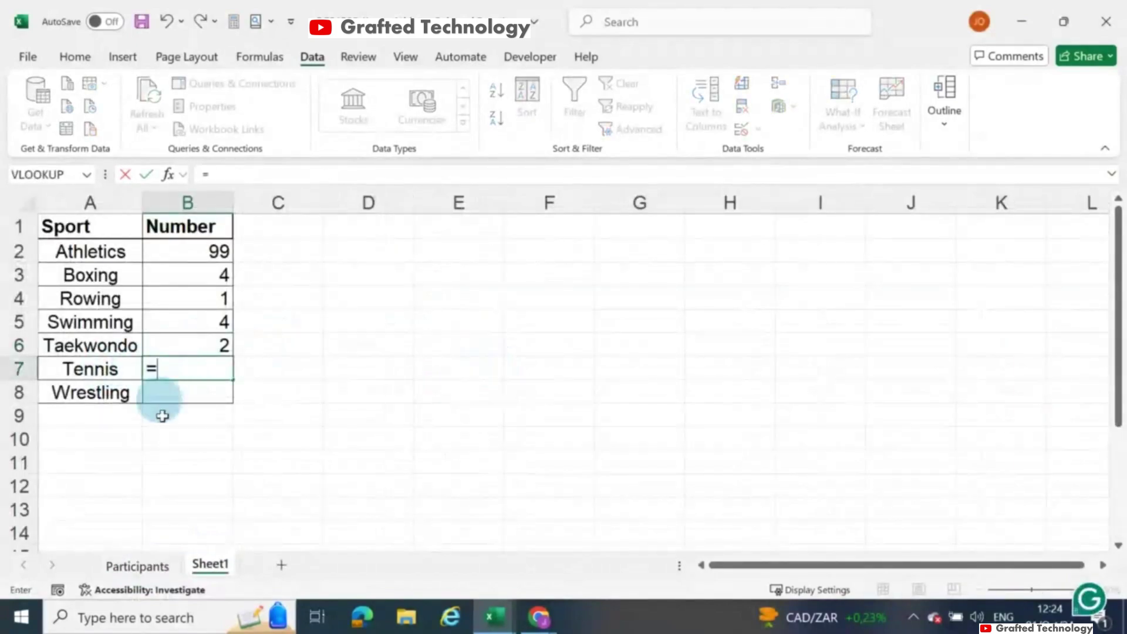
click(161, 567)
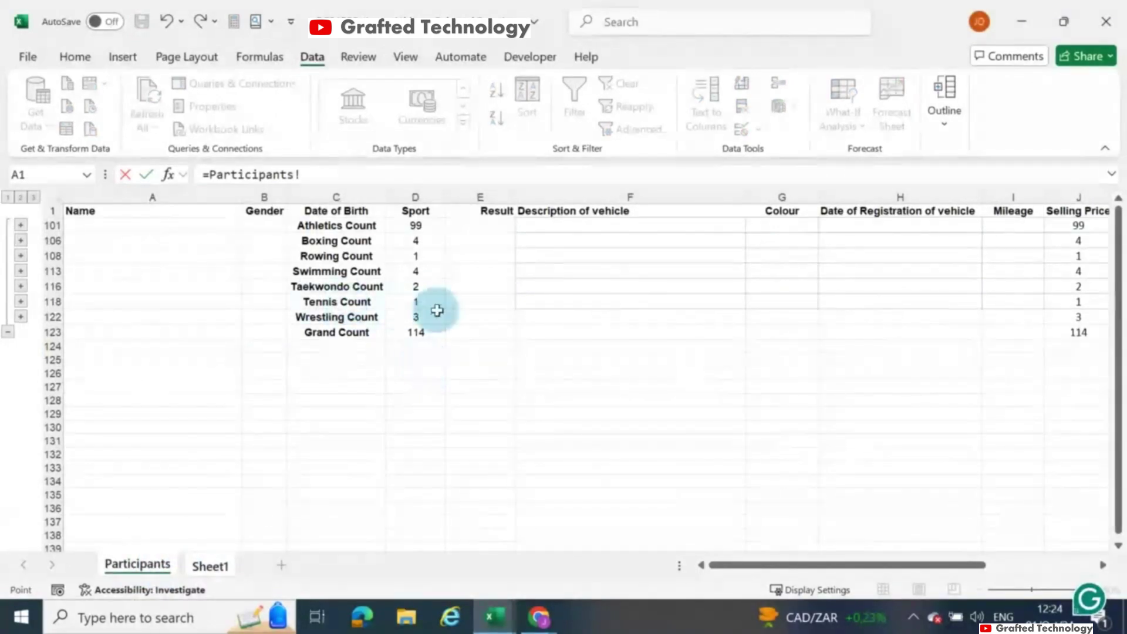
click(421, 302)
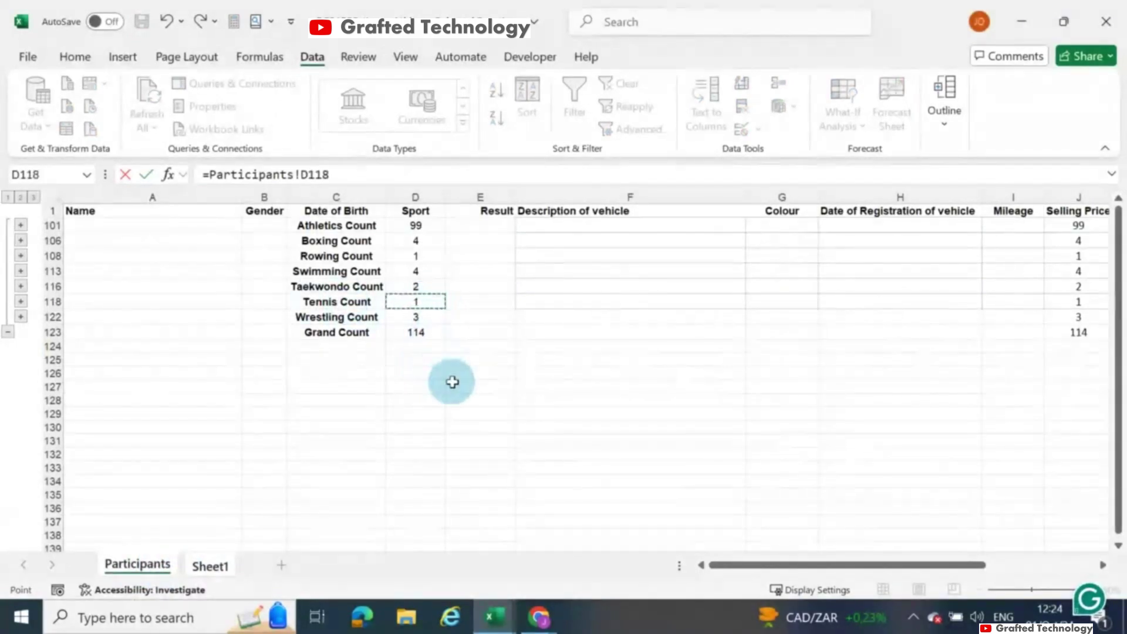
key(Return)
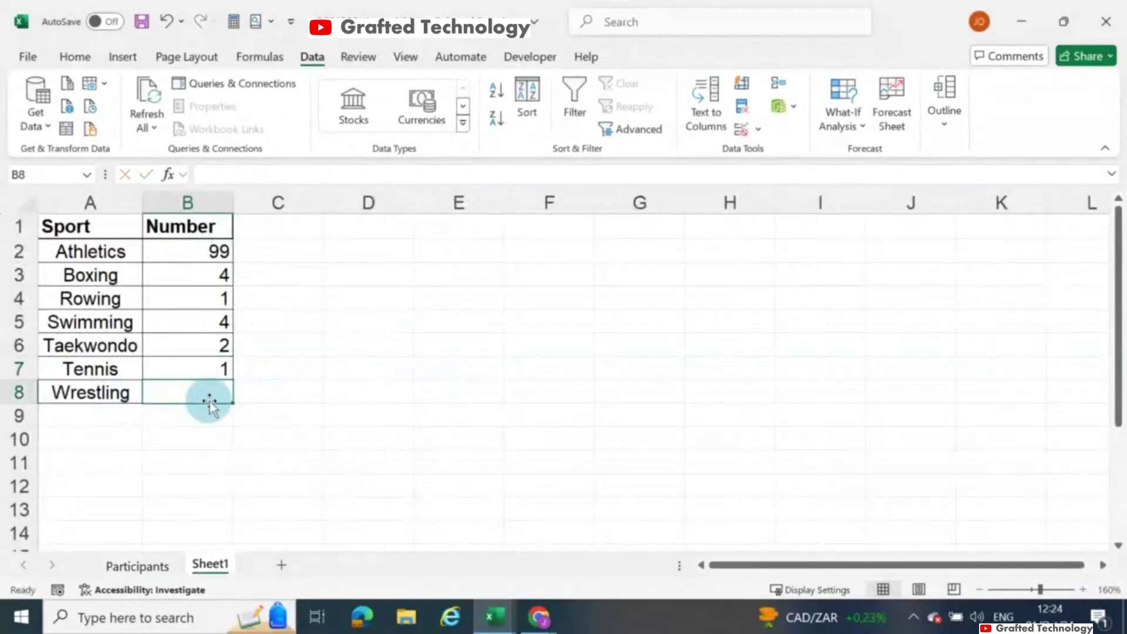
Link the Wrestling number in Sheet1 cell B8 to the Wrestling Count with =Participants!D122
text(=)
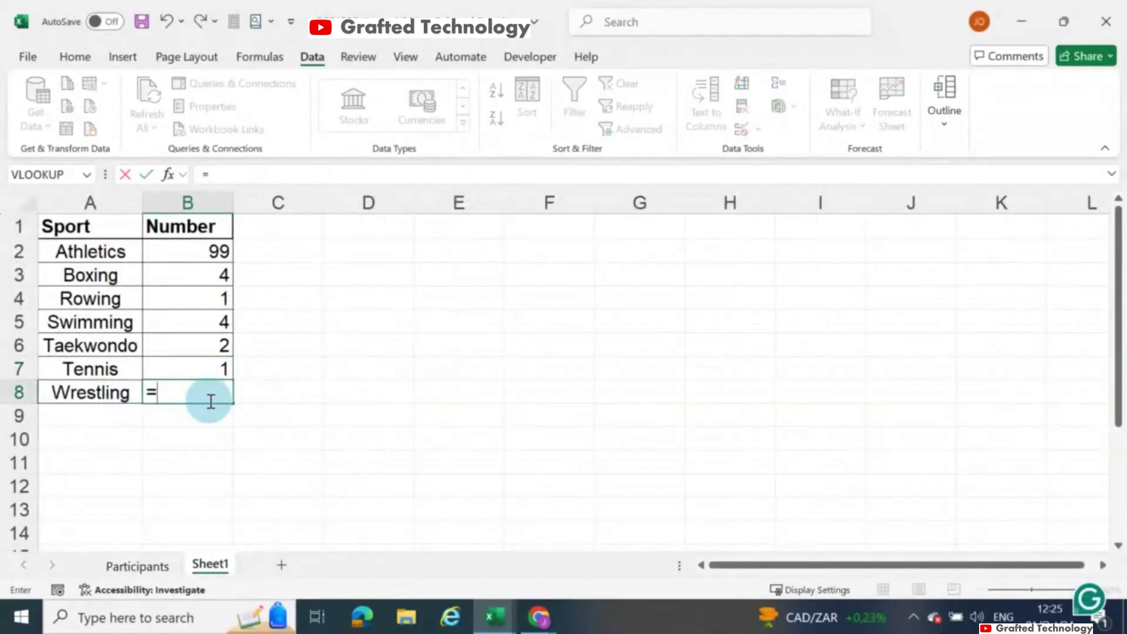
click(138, 567)
click(138, 566)
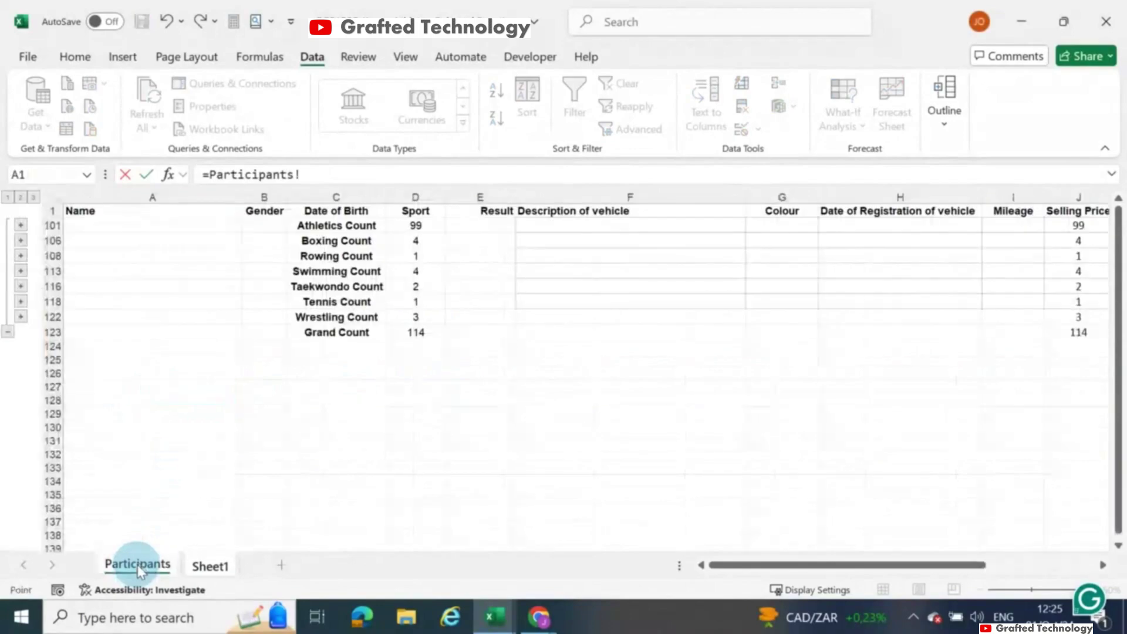
click(419, 317)
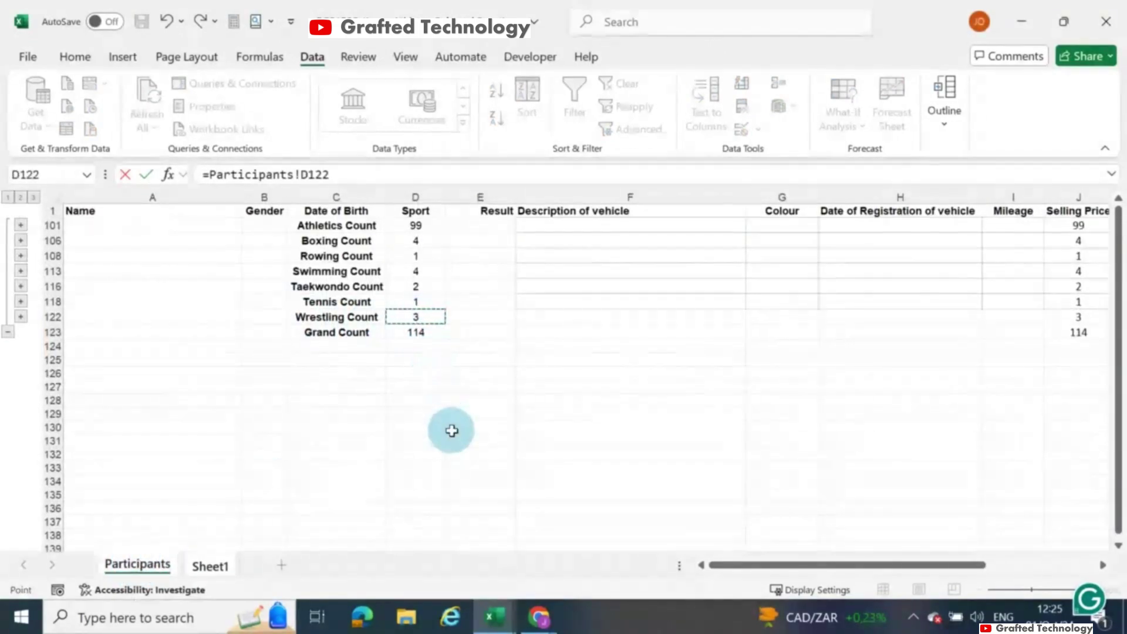
key(Return)
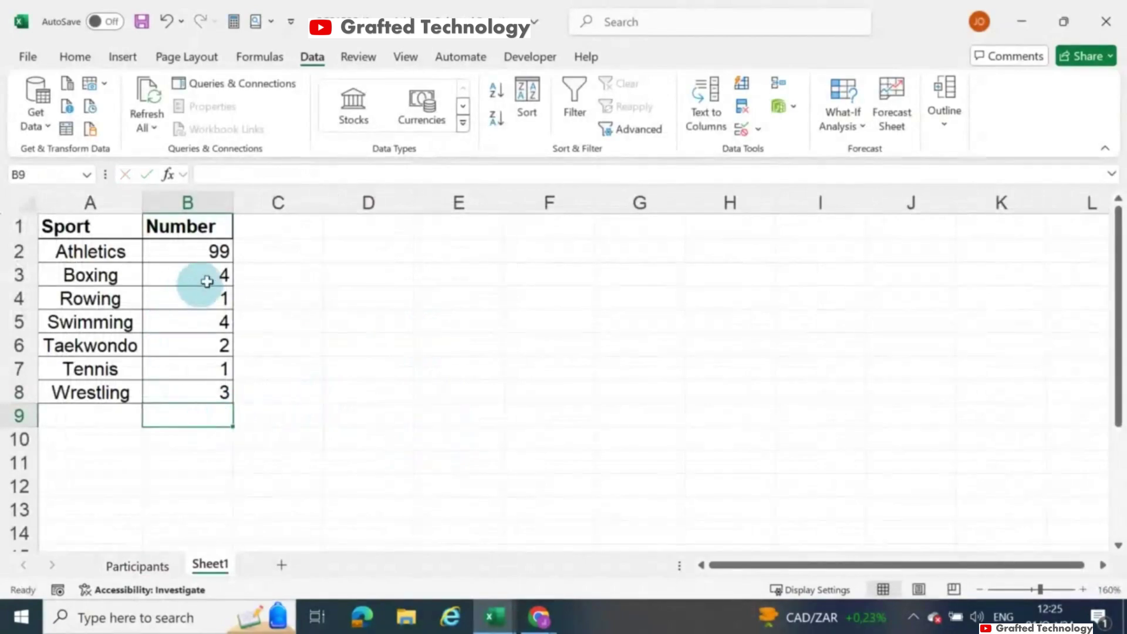
Add the label Total in cell A9 below Wrestling
click(212, 393)
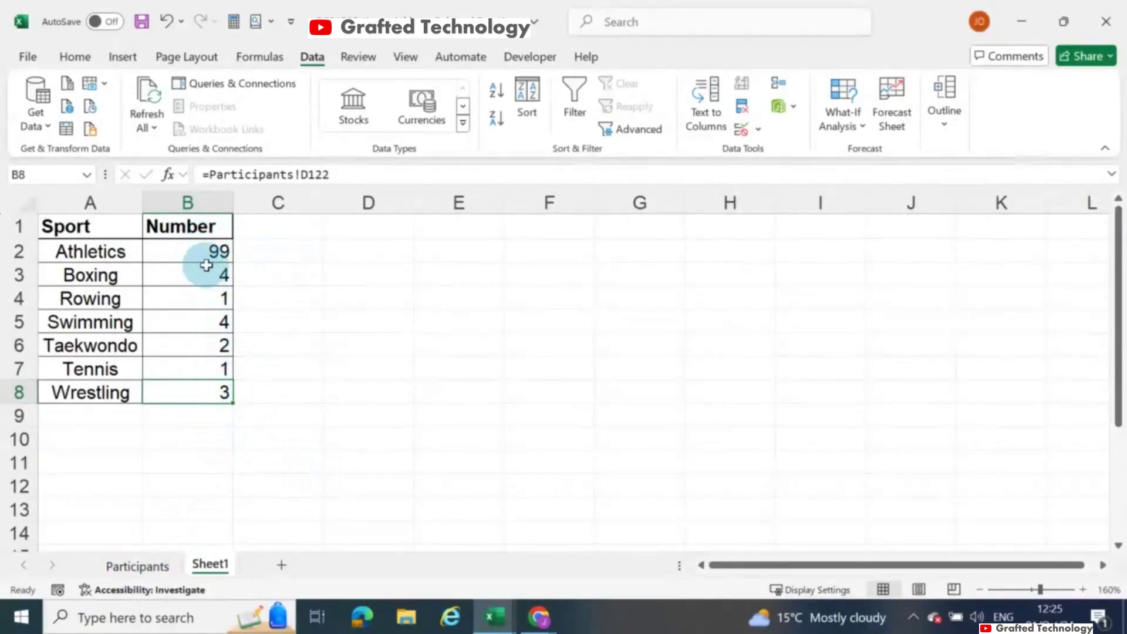
click(86, 412)
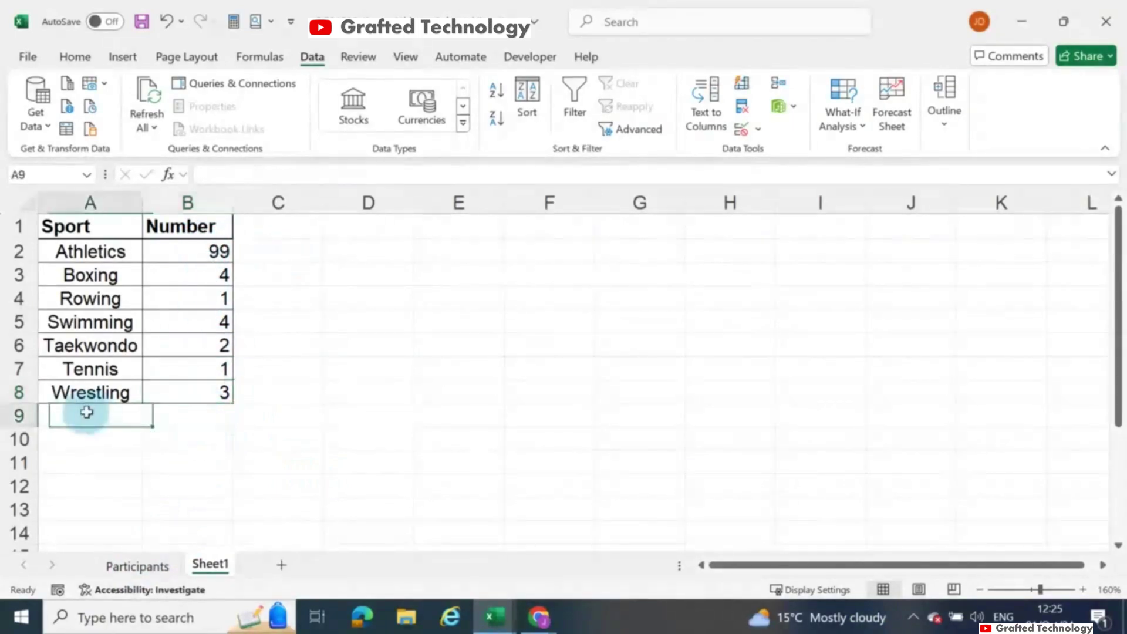
text(Total)
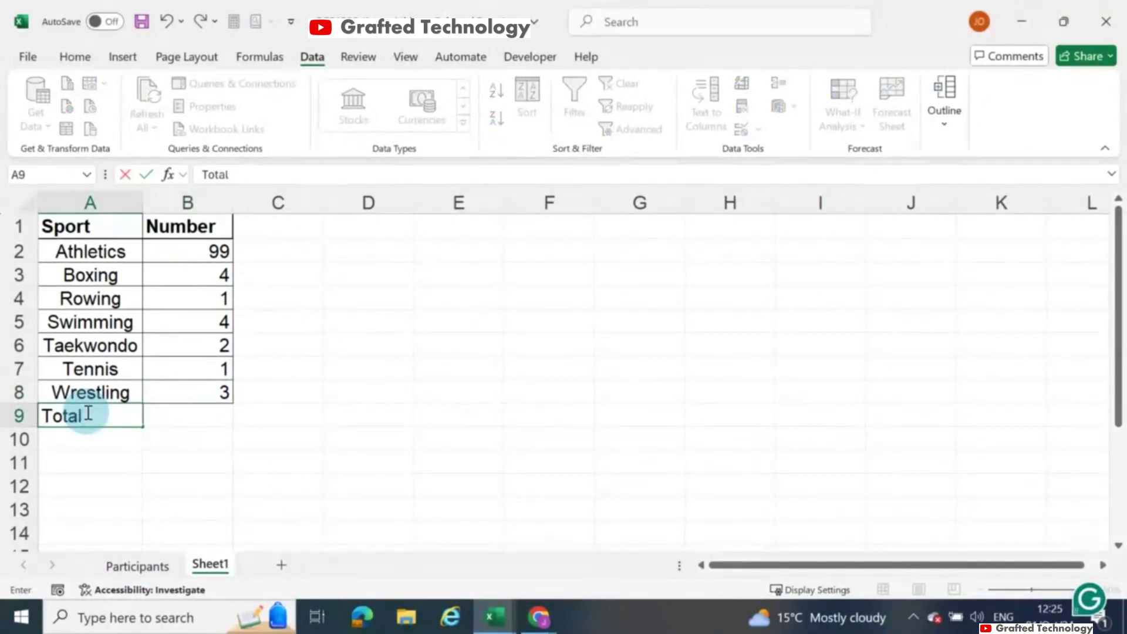
Apply all borders to A8:B9 and make the Total label in A9 bold
drag(155, 414, 117, 397)
click(97, 60)
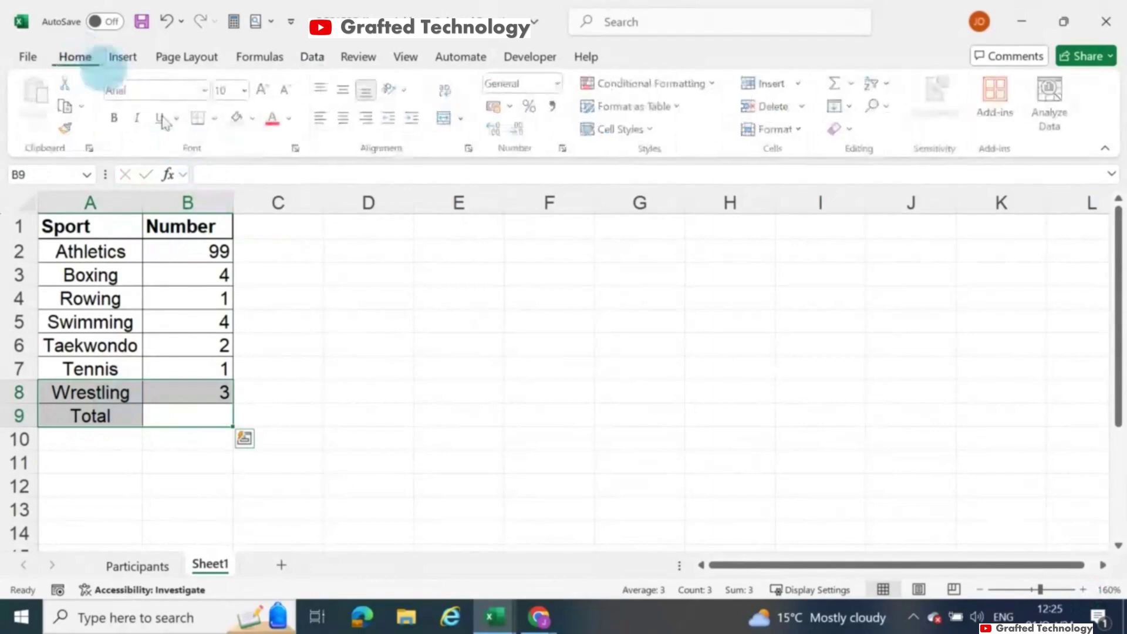
click(217, 119)
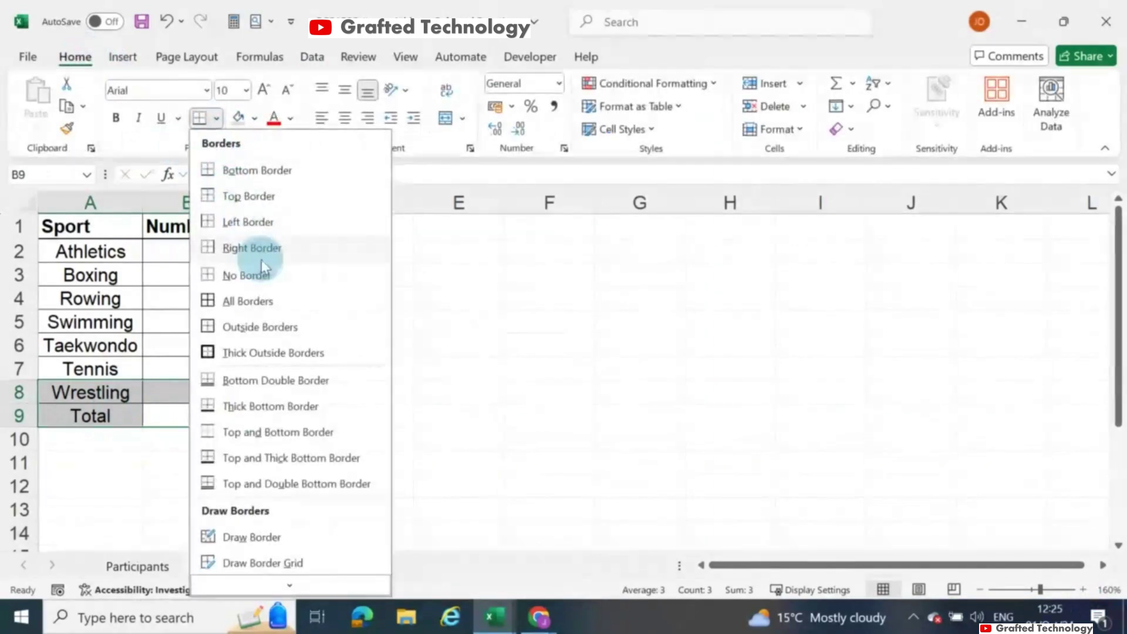
click(247, 303)
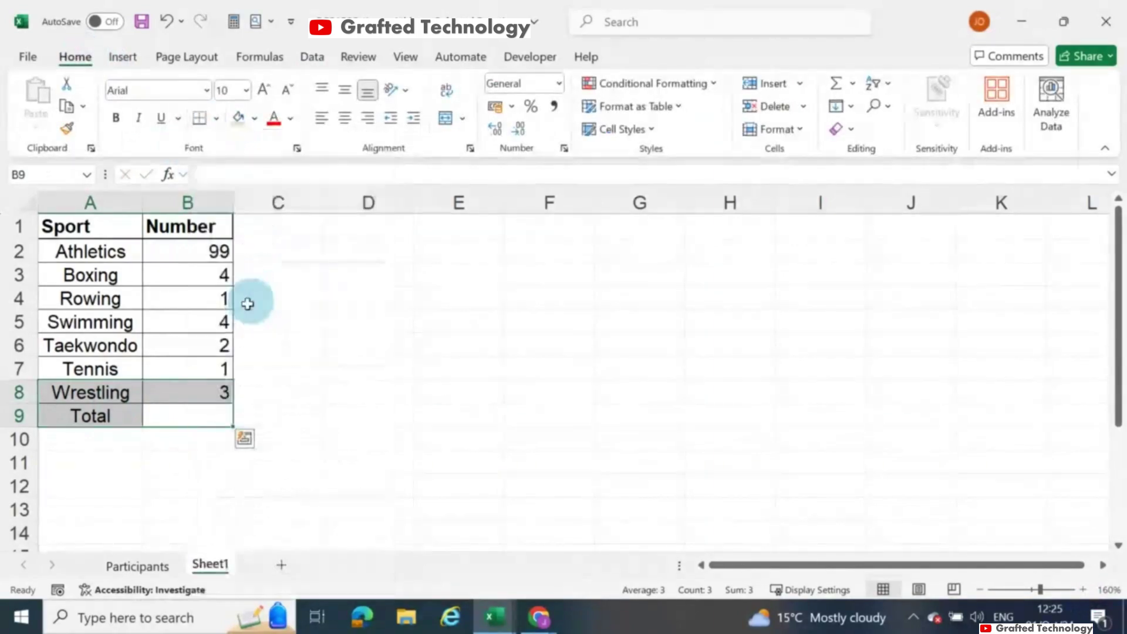
click(91, 415)
click(116, 118)
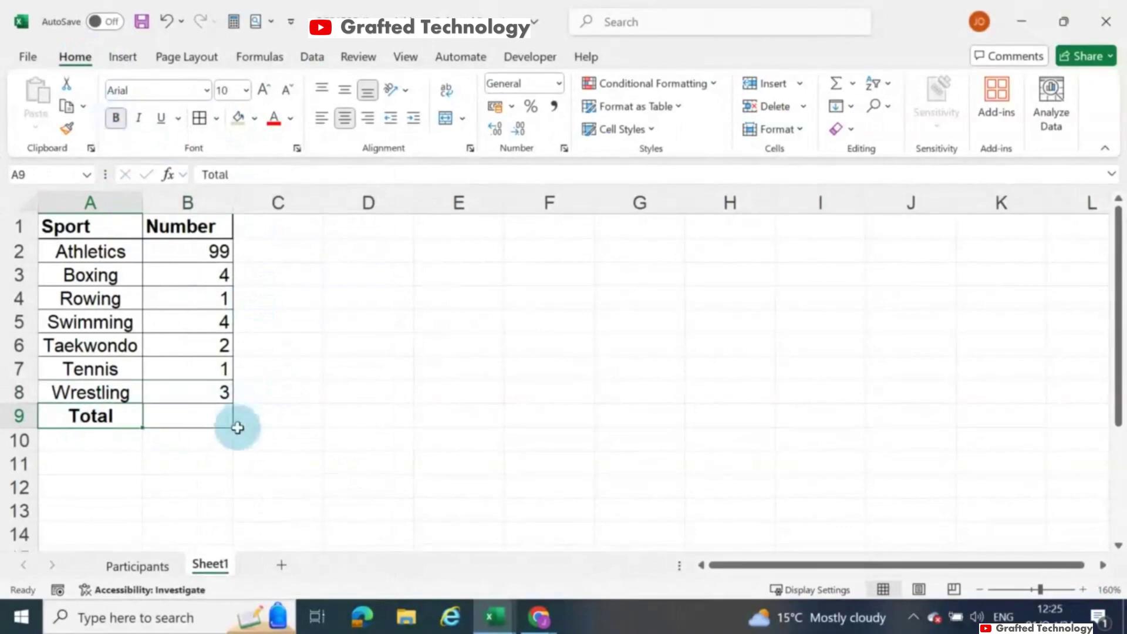
Check the Grand Count on the Participants sheet and sum the sport numbers in Sheet1 cell B9 with =SUM(B2:B8)
click(197, 417)
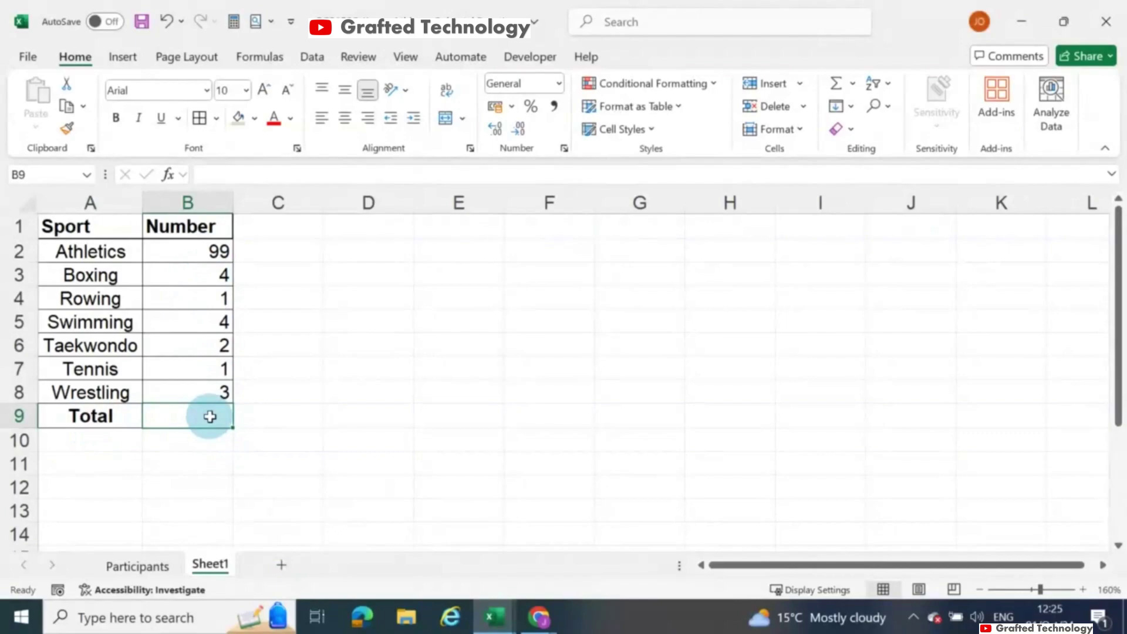
click(141, 565)
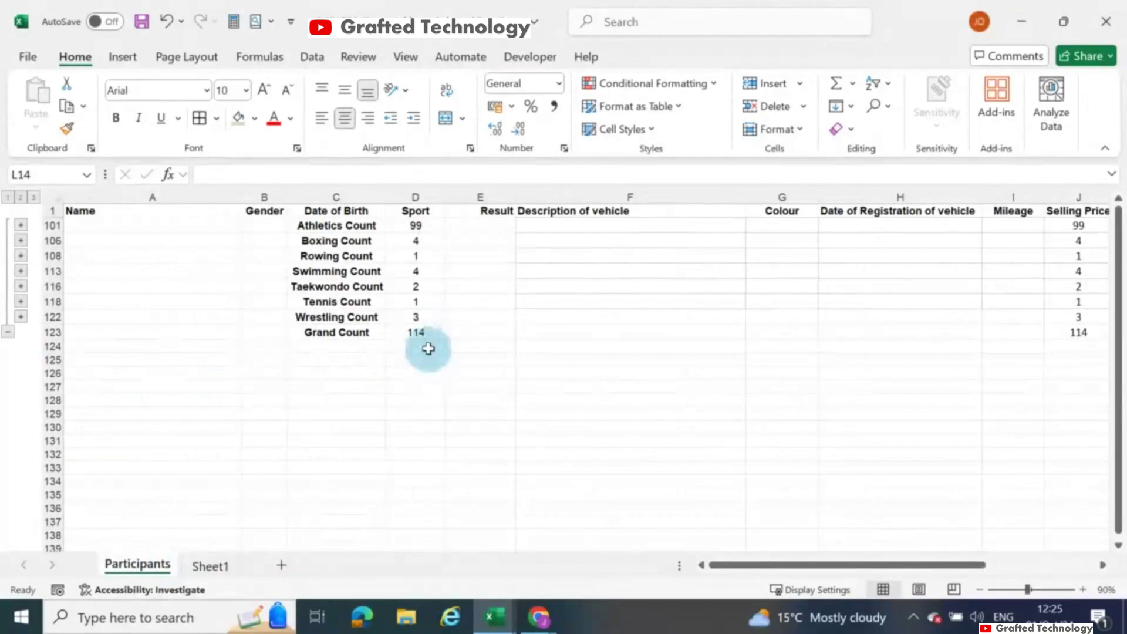
click(217, 566)
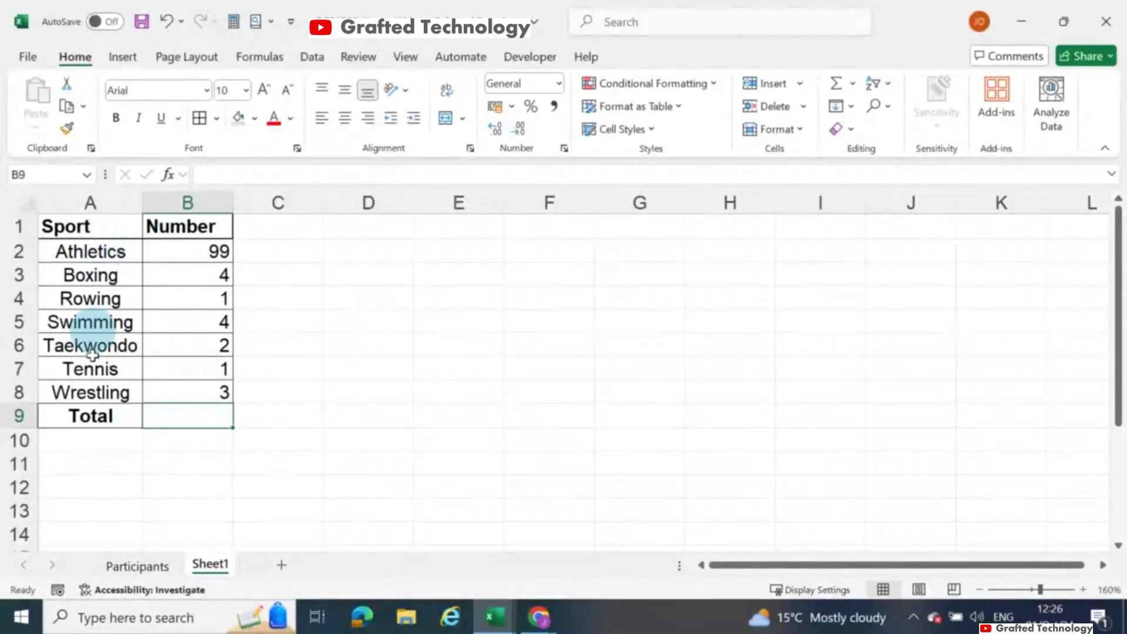
text(=)
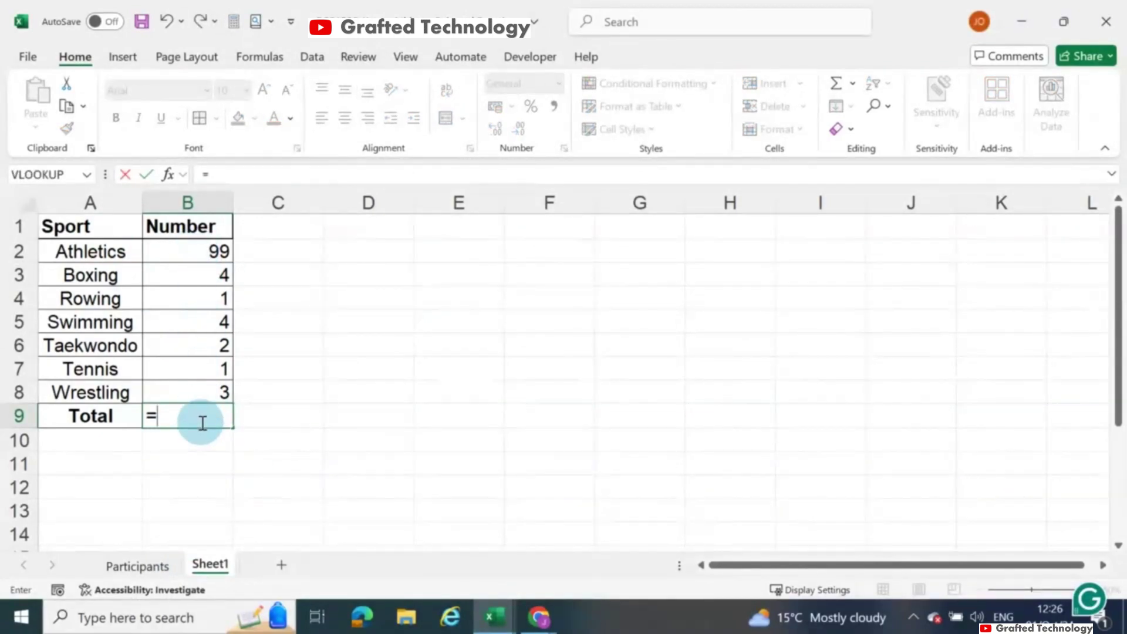
text(SU)
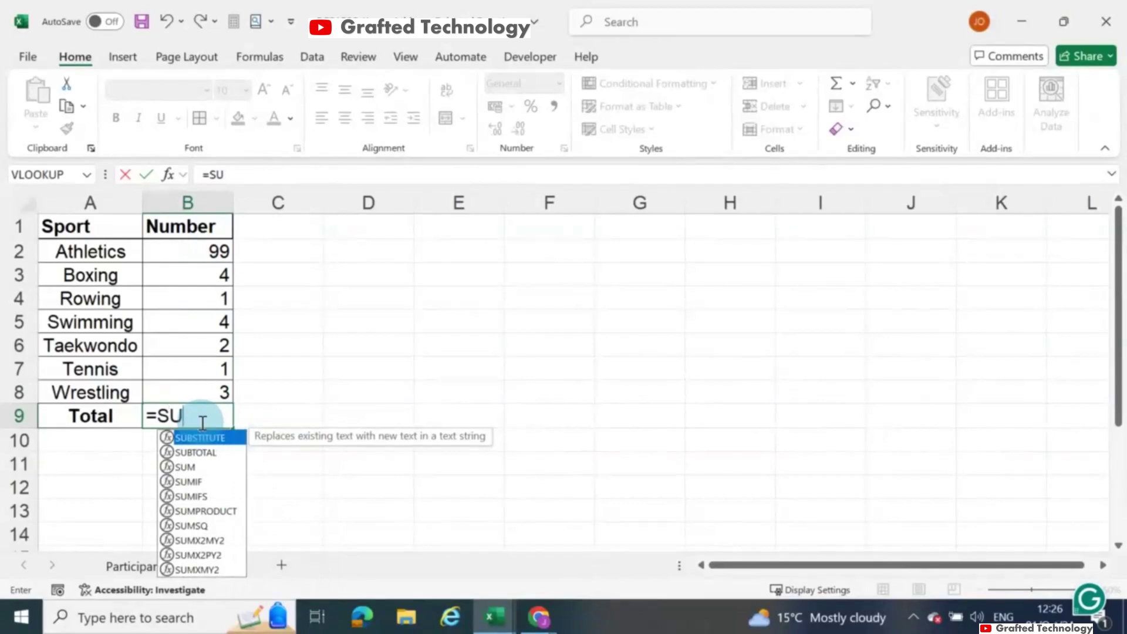
text(M()
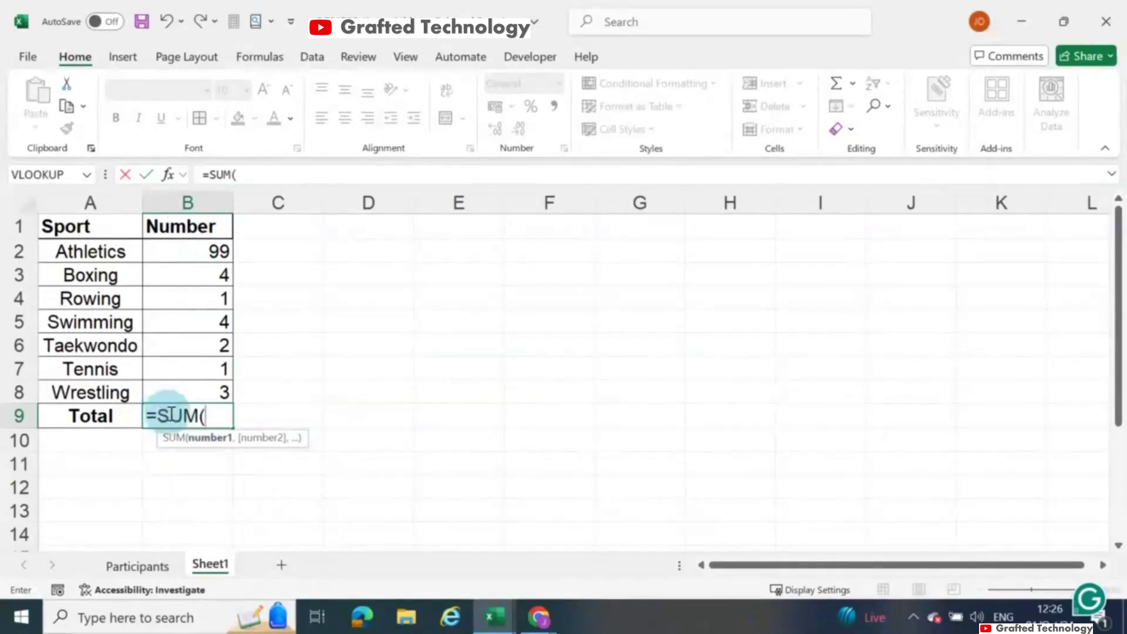
drag(192, 249, 195, 394)
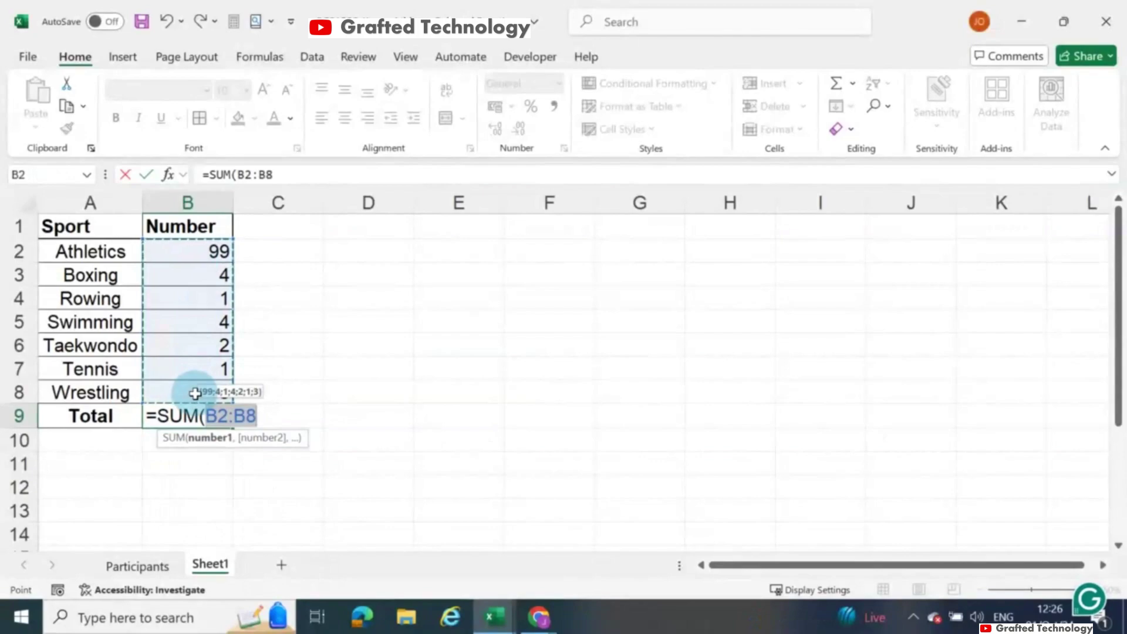
text())
key(Return)
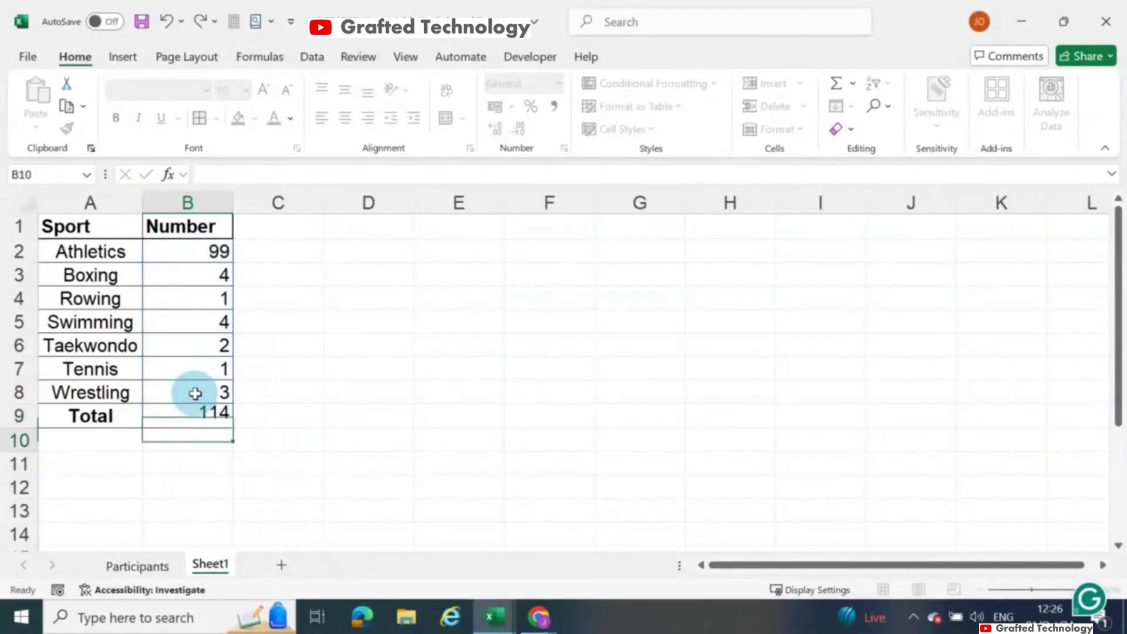
key(Up)
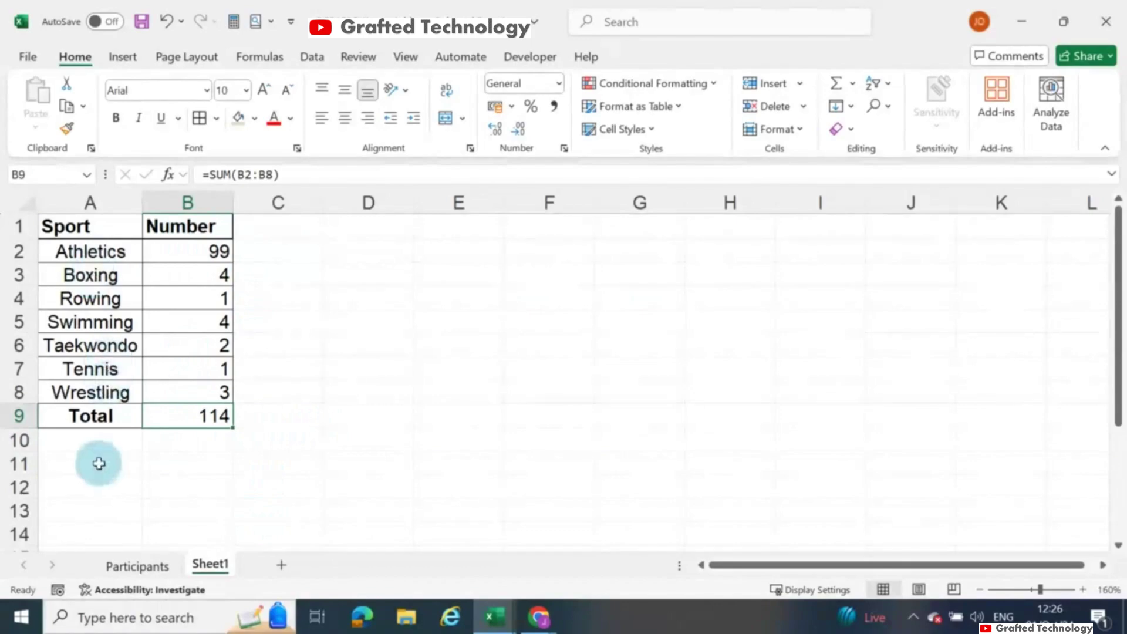
Add a bold % column heading in cell C1
click(274, 227)
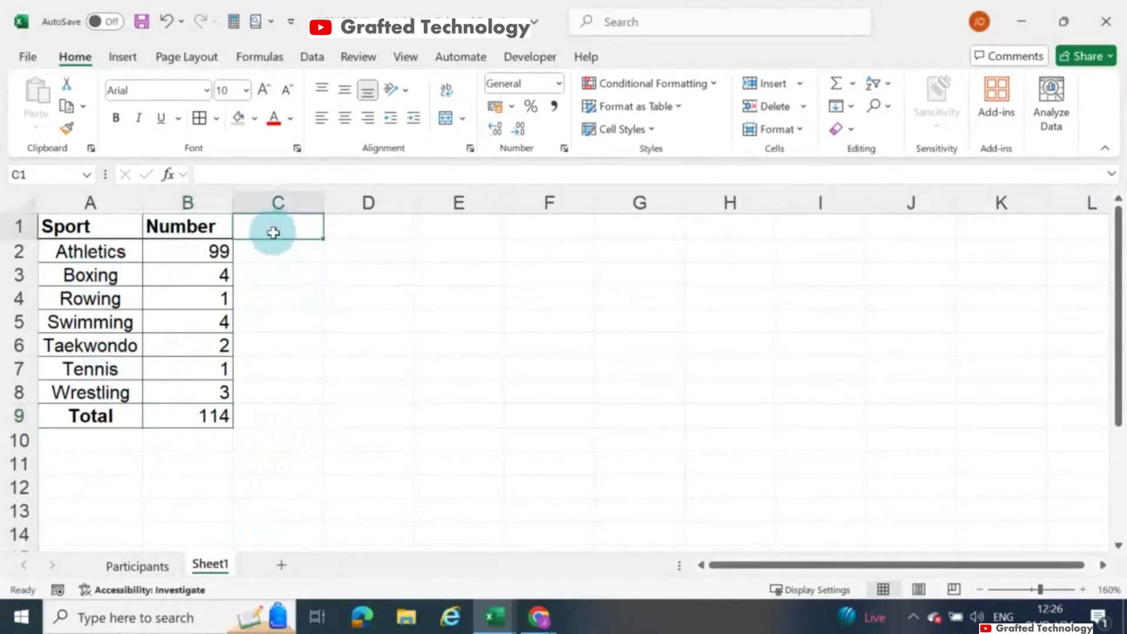
text(%)
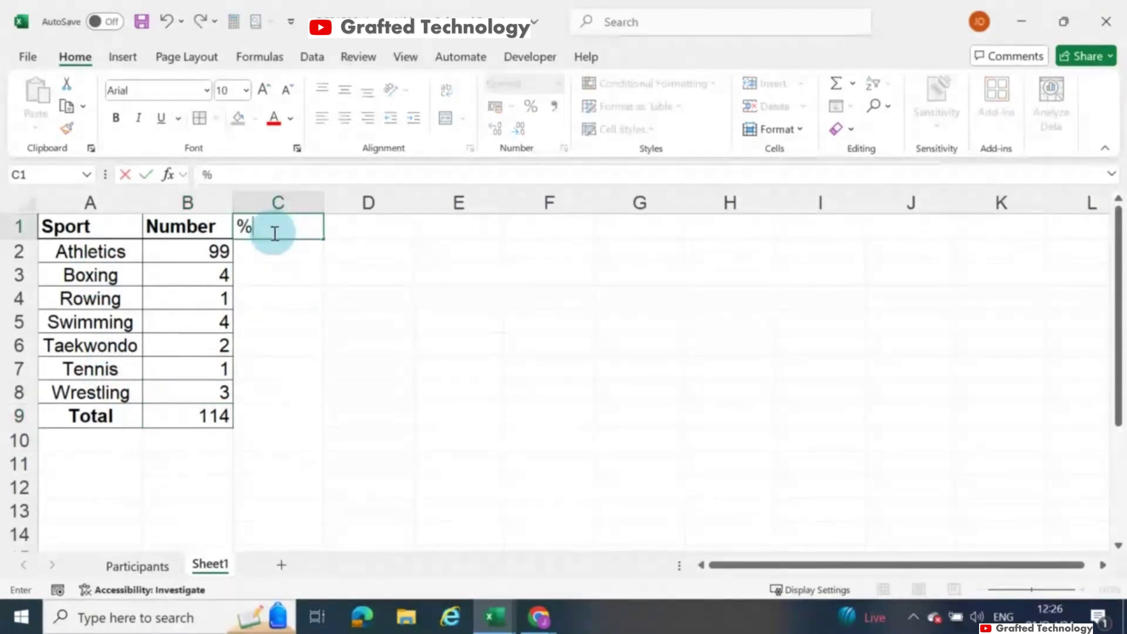
click(298, 267)
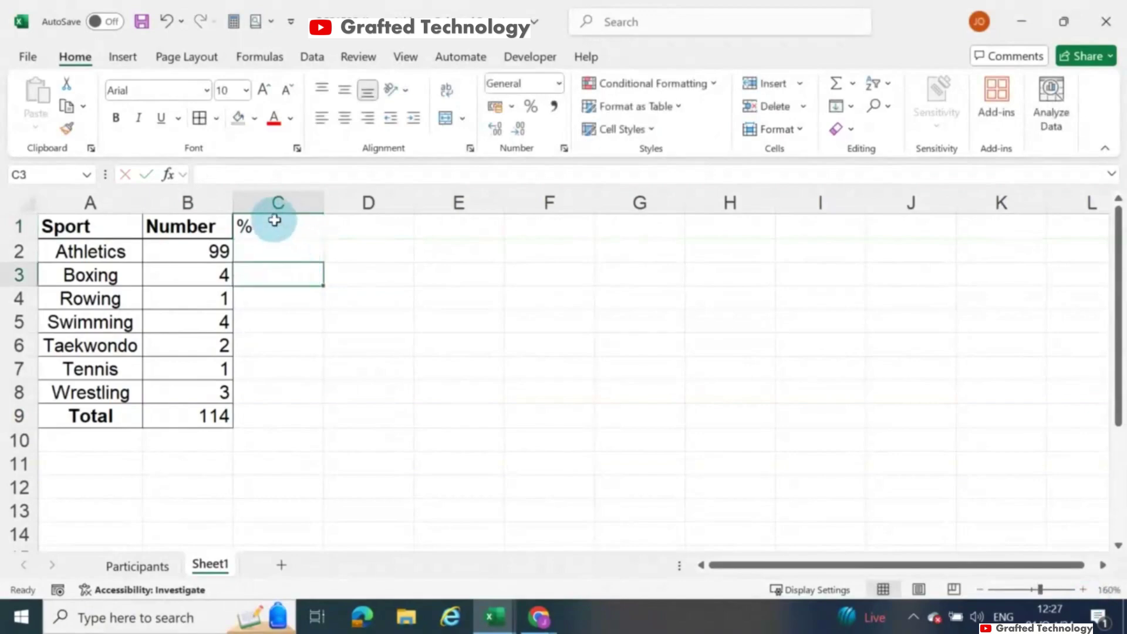
click(276, 225)
click(116, 117)
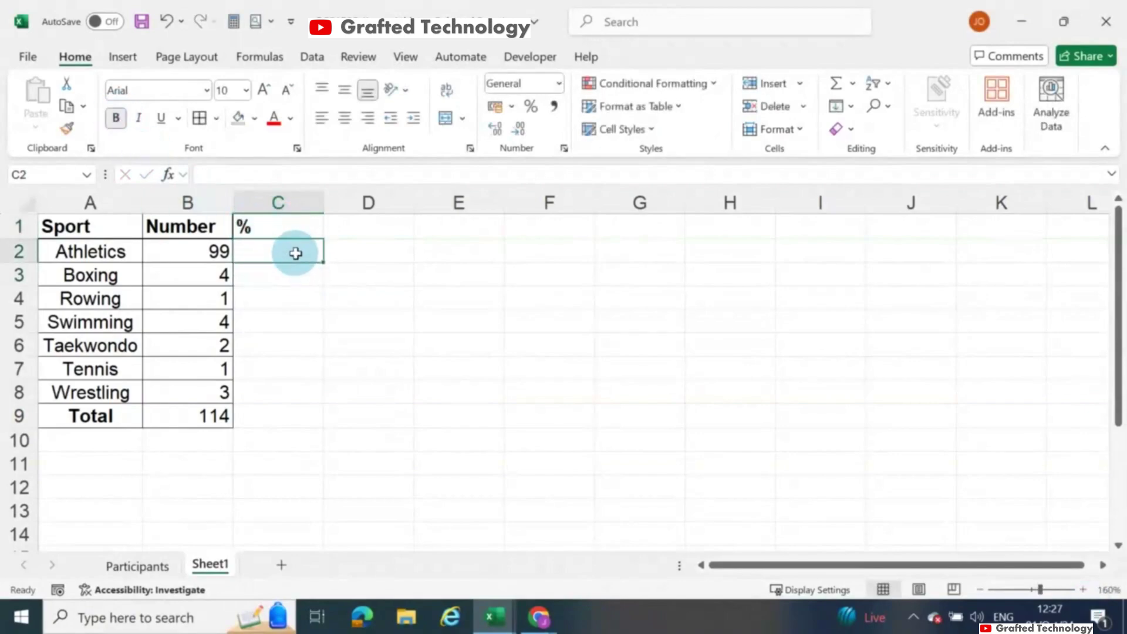
Apply all borders to the % column from C1 through the Total row at C9
drag(262, 222, 282, 392)
click(199, 119)
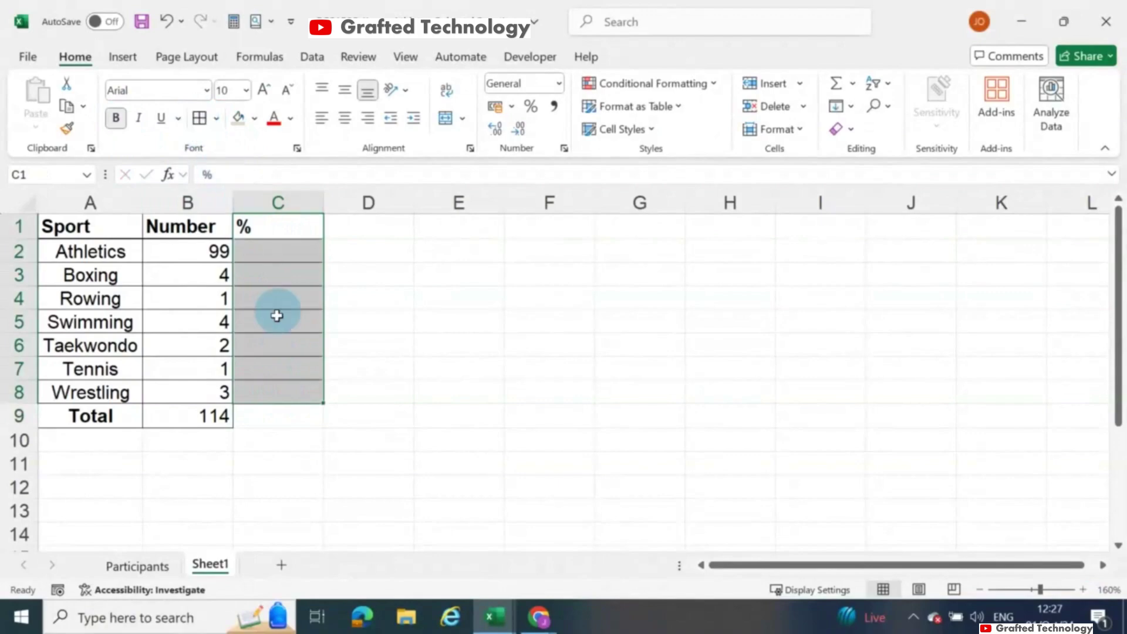
click(267, 414)
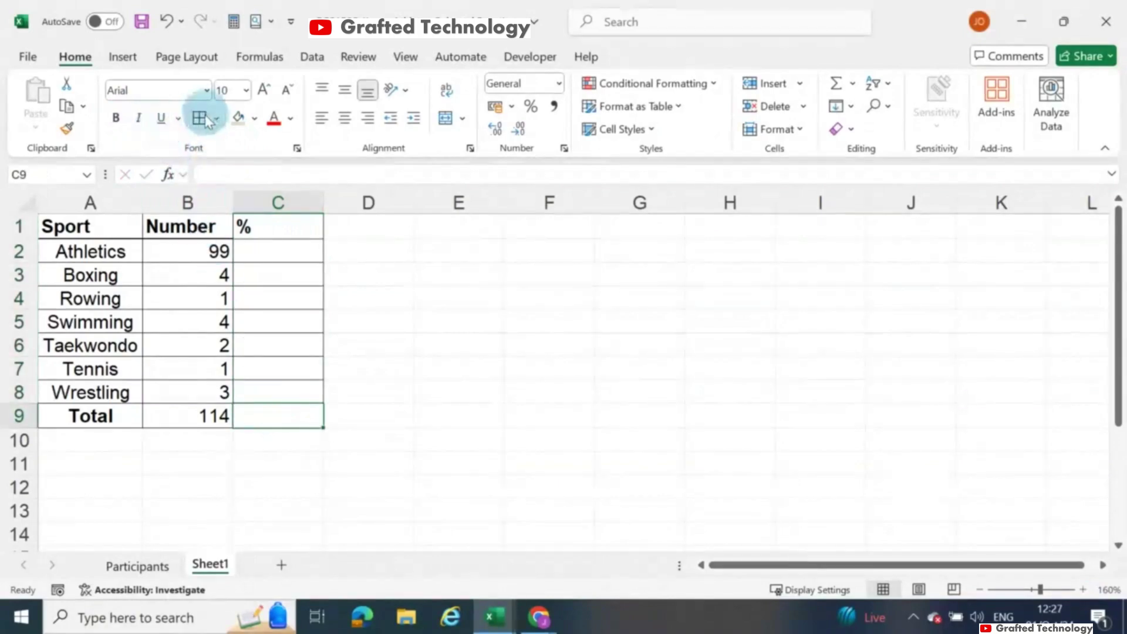
click(394, 450)
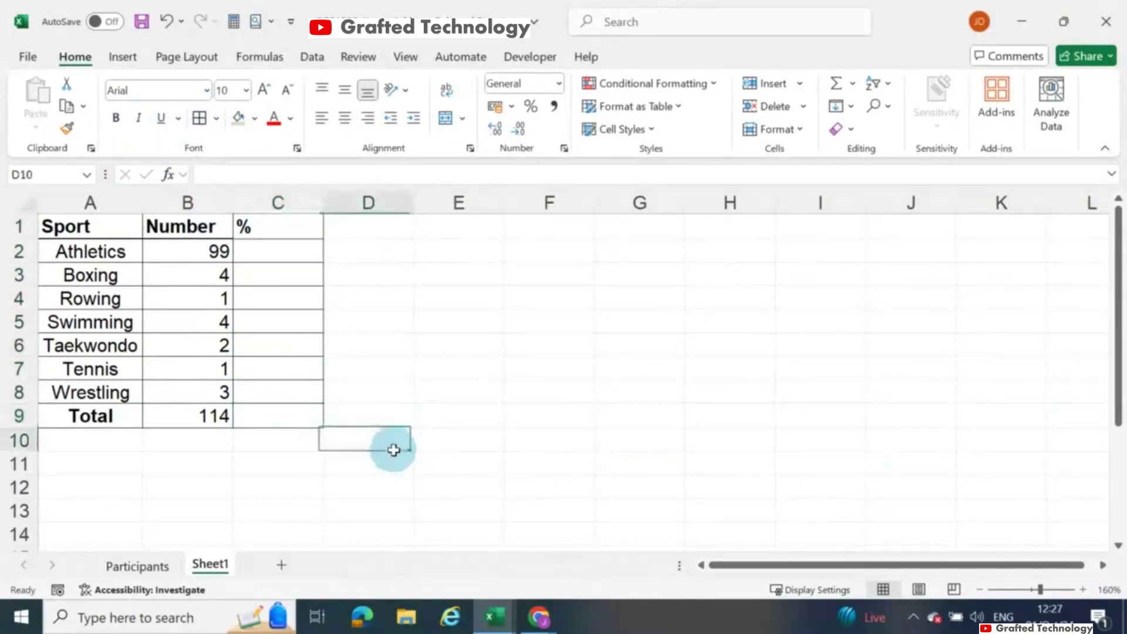
Calculate the Athletics share in C2 with =B2/B9 and format the cell as a percentage
click(280, 259)
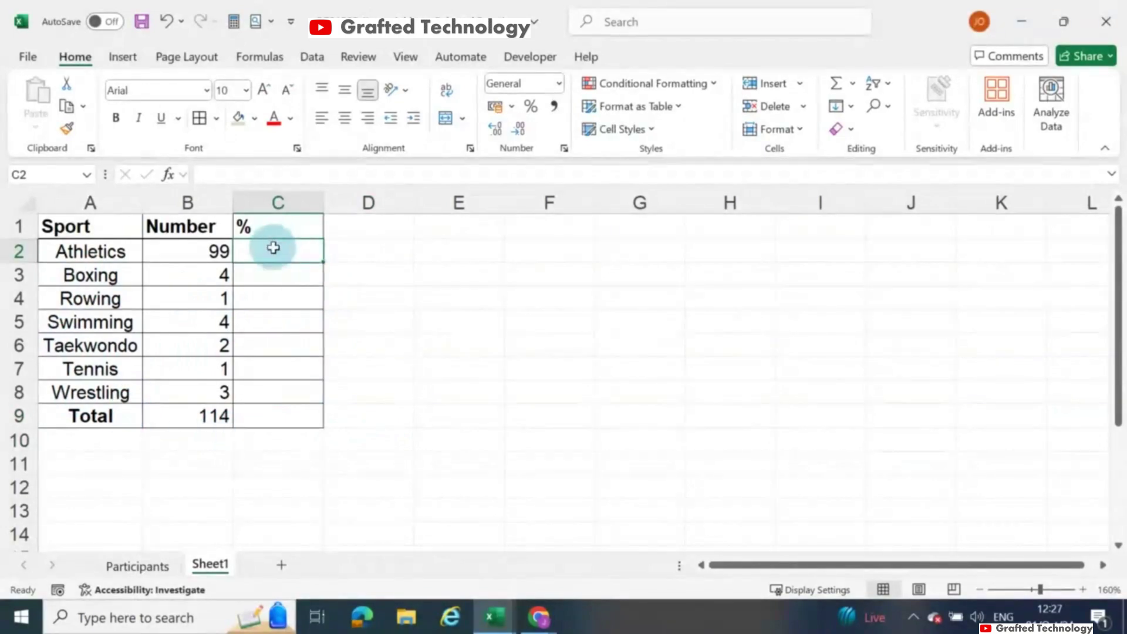
text(=)
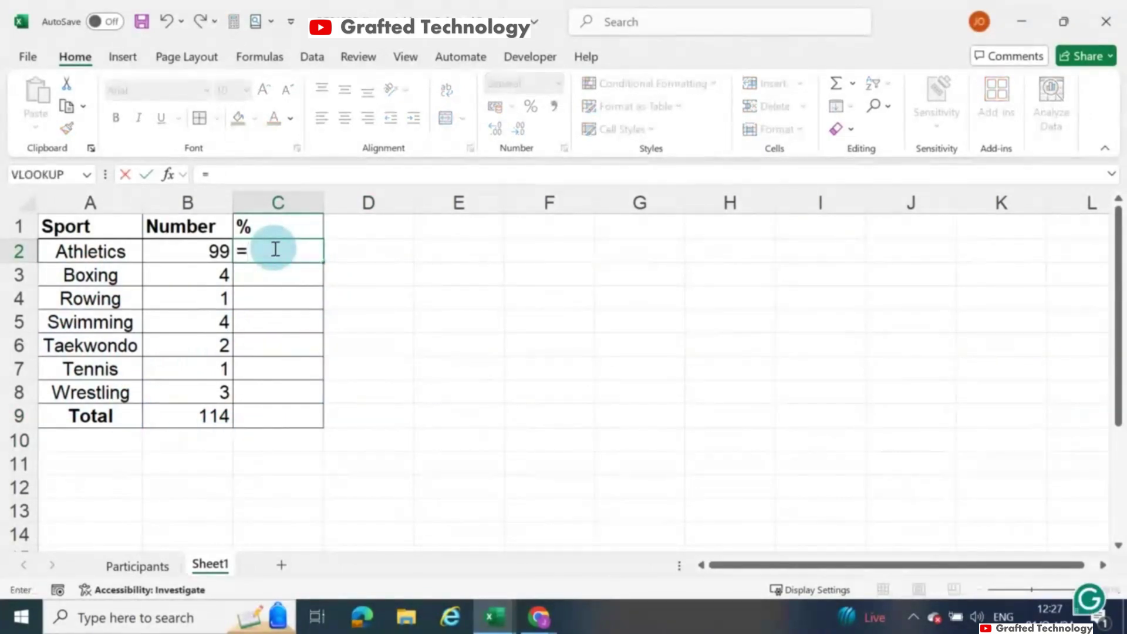
click(201, 251)
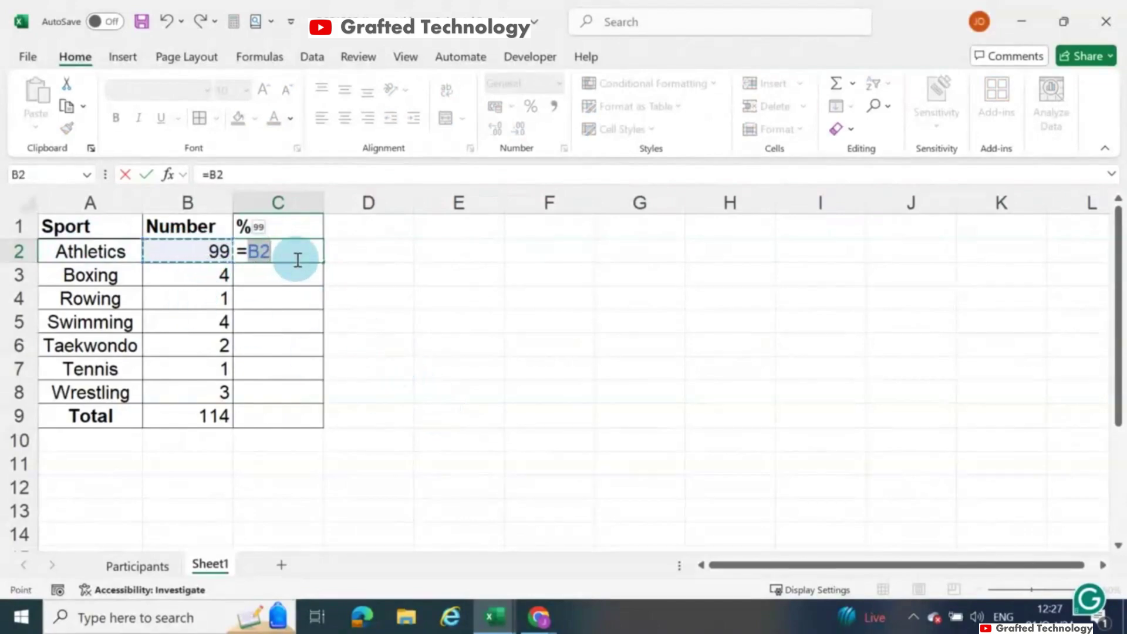
text(/)
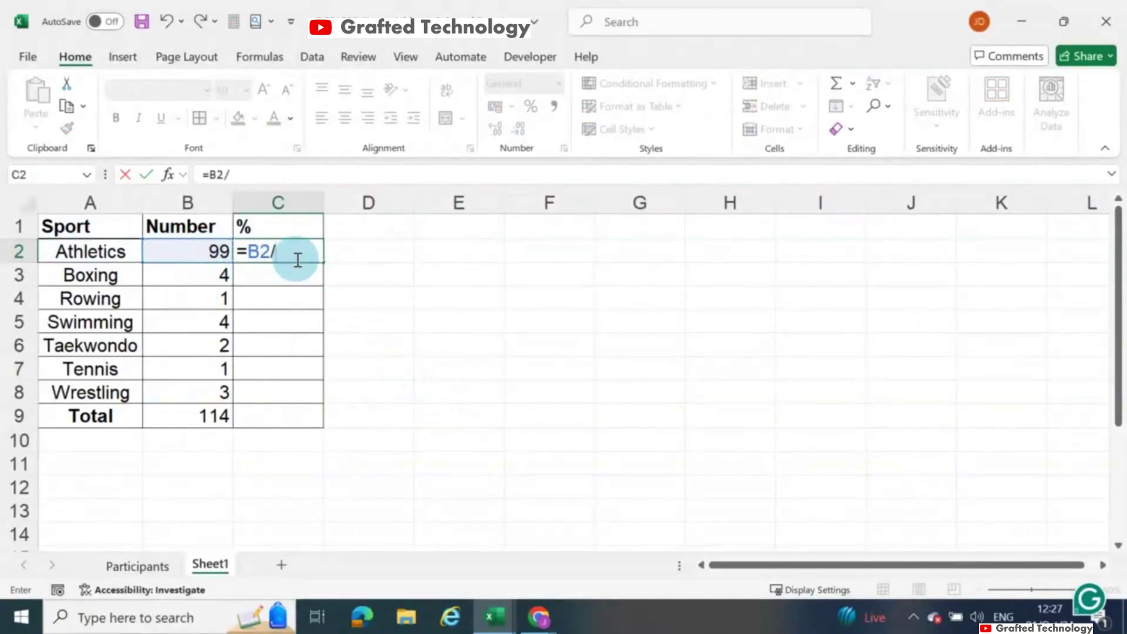
click(202, 418)
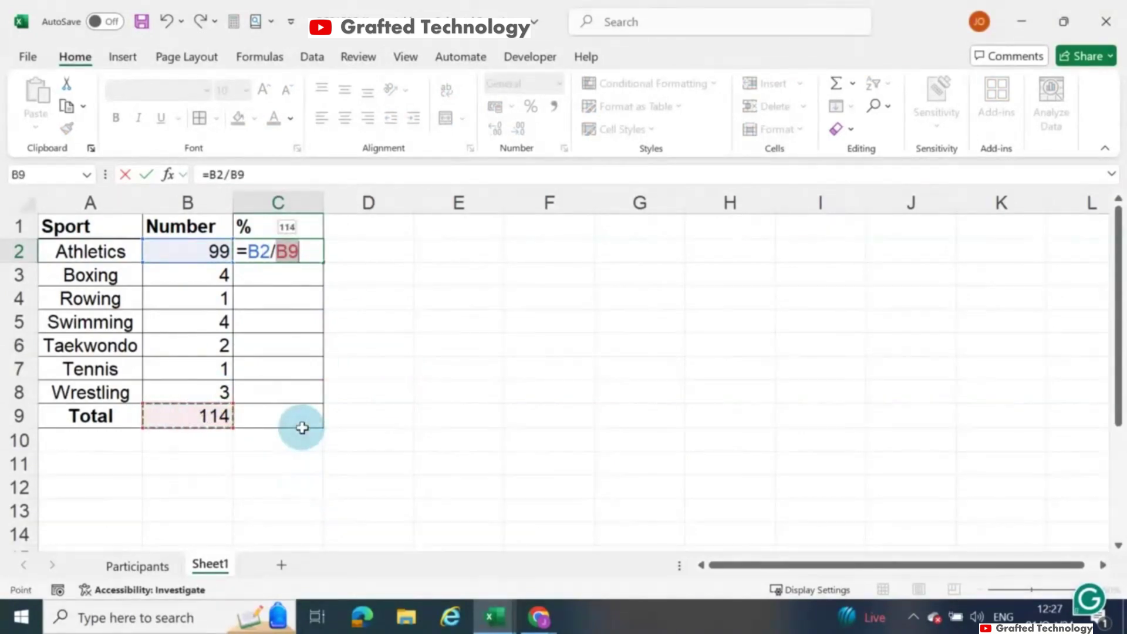
key(Return)
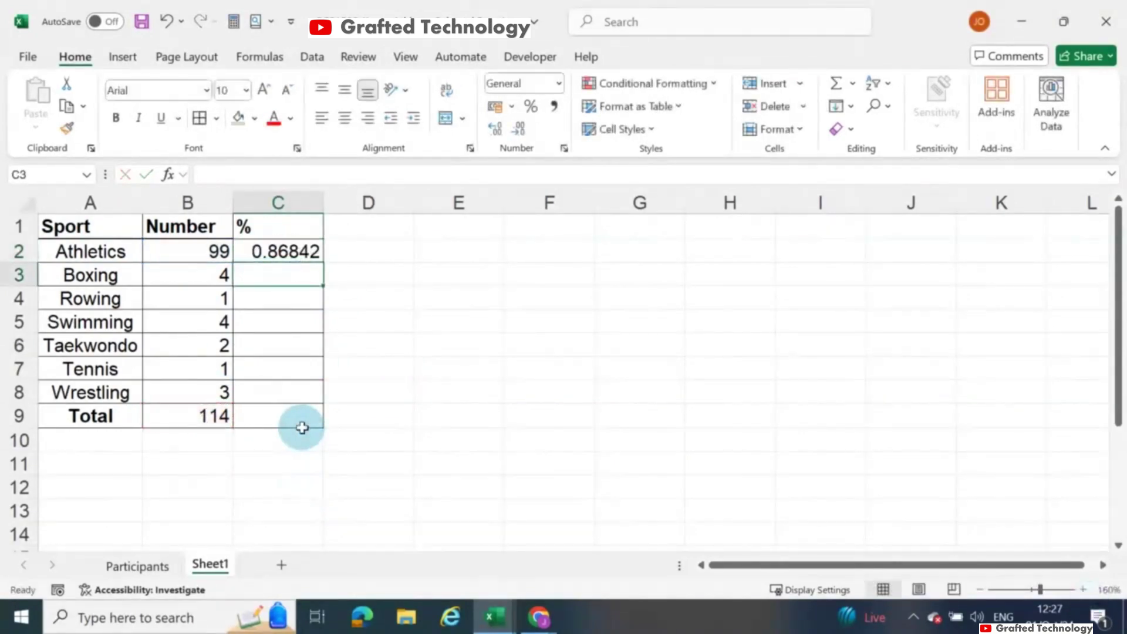
click(302, 251)
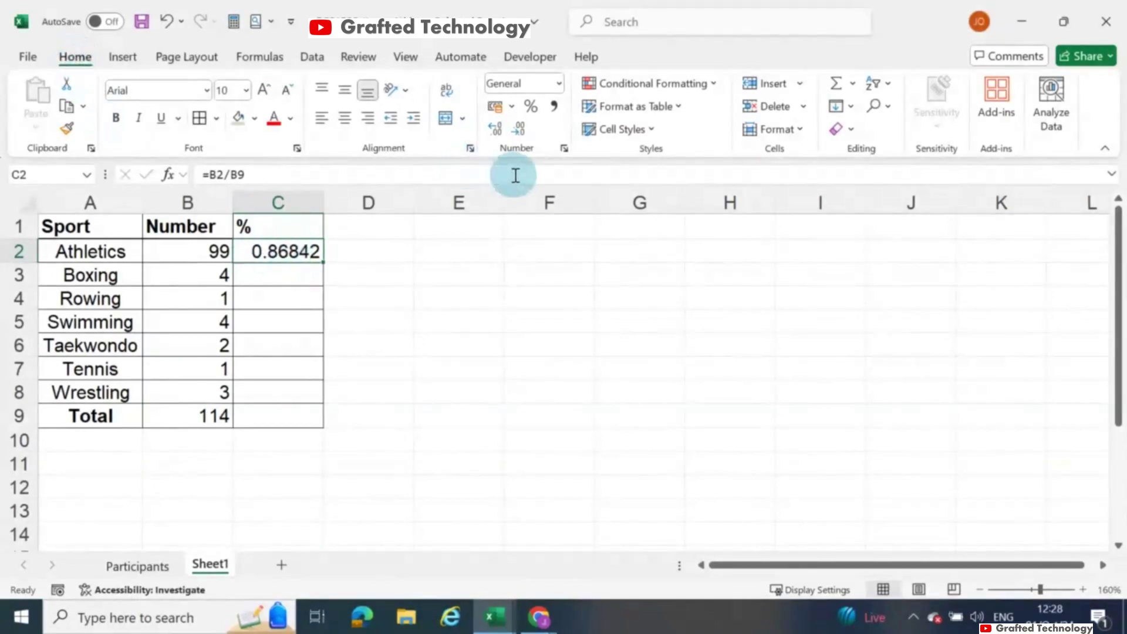
click(531, 108)
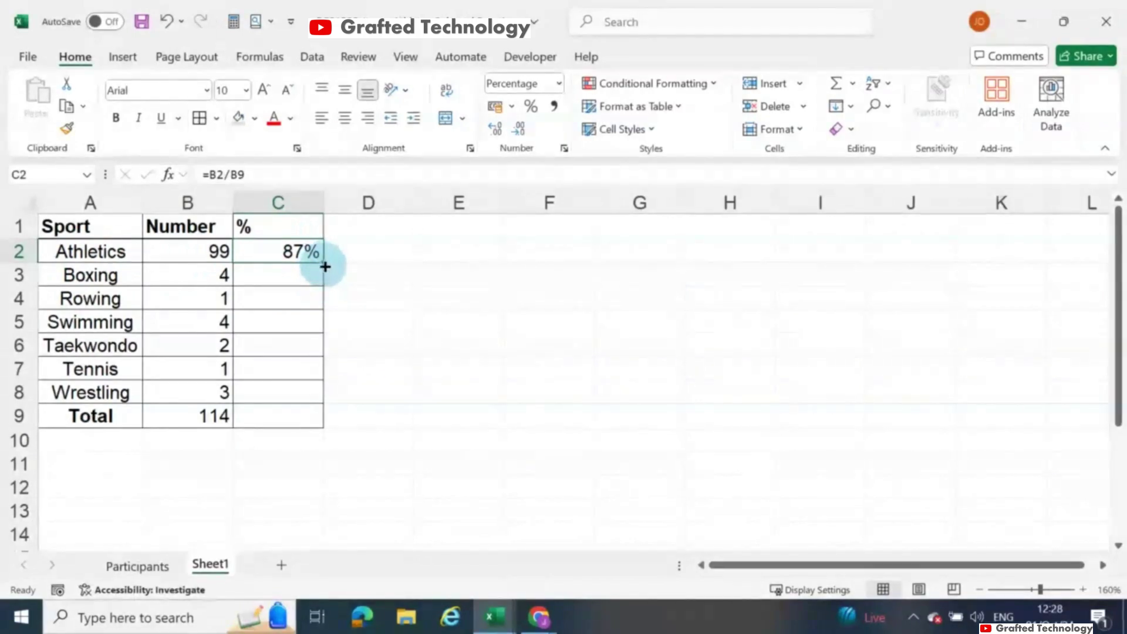
Try to fill the relative C2 formula down to C8, and clear the copies from C3:C8
drag(326, 267, 322, 403)
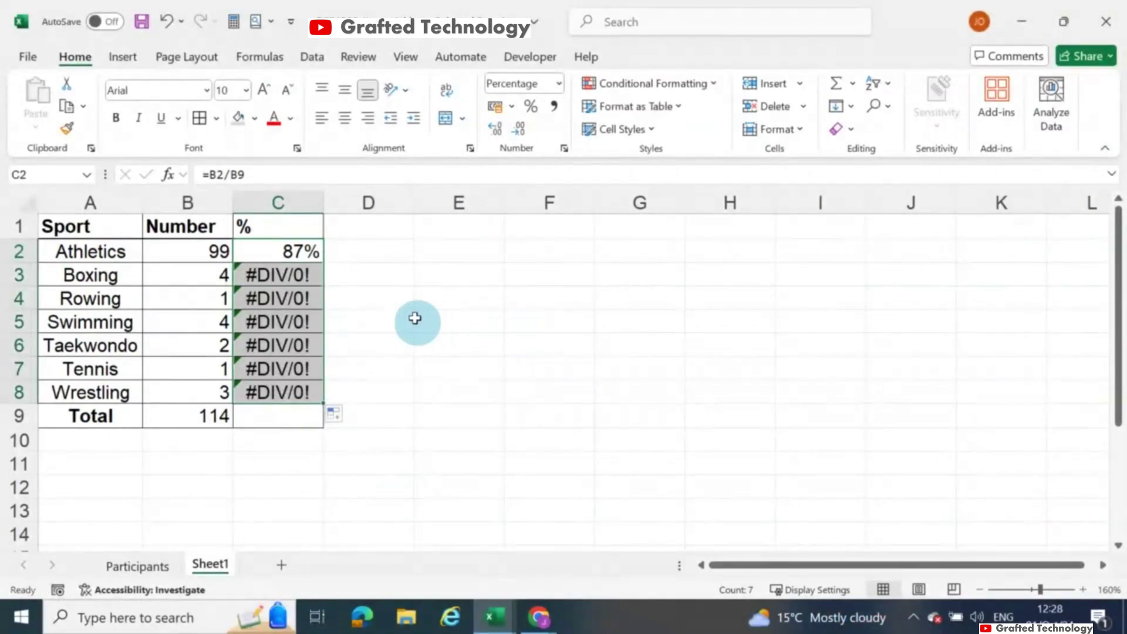
drag(279, 274, 294, 394)
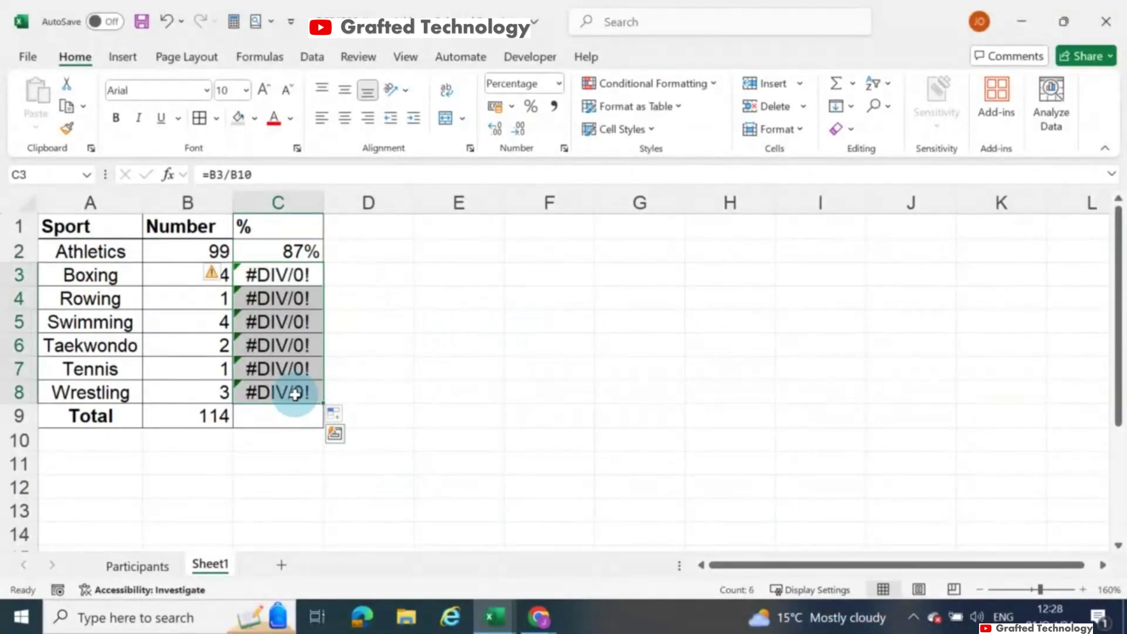
key(Delete)
click(297, 249)
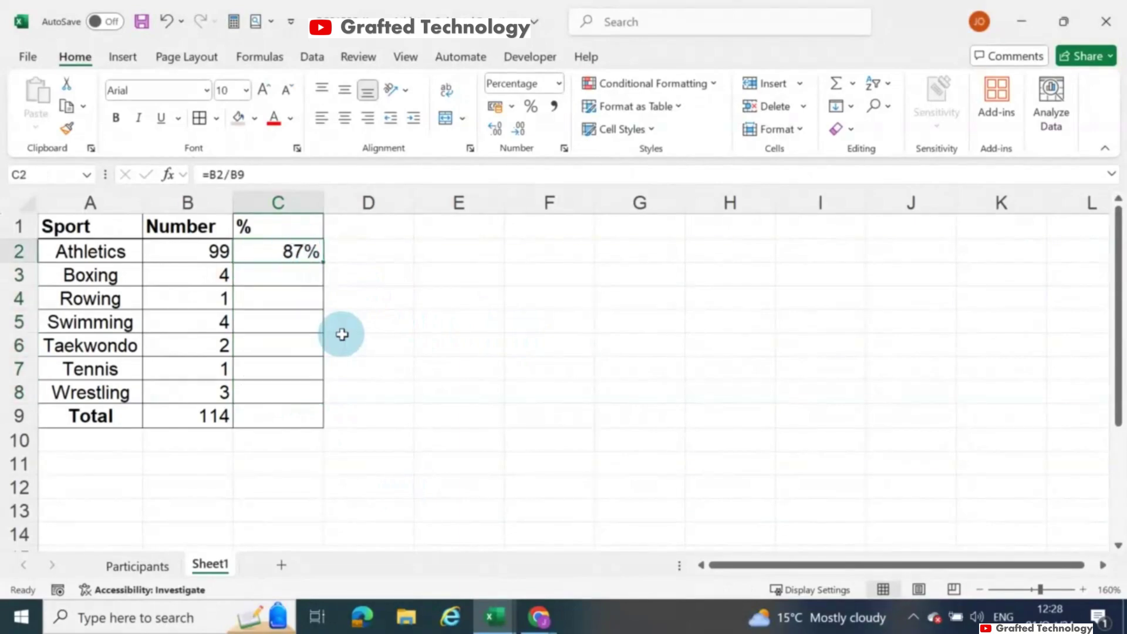
click(353, 275)
click(299, 251)
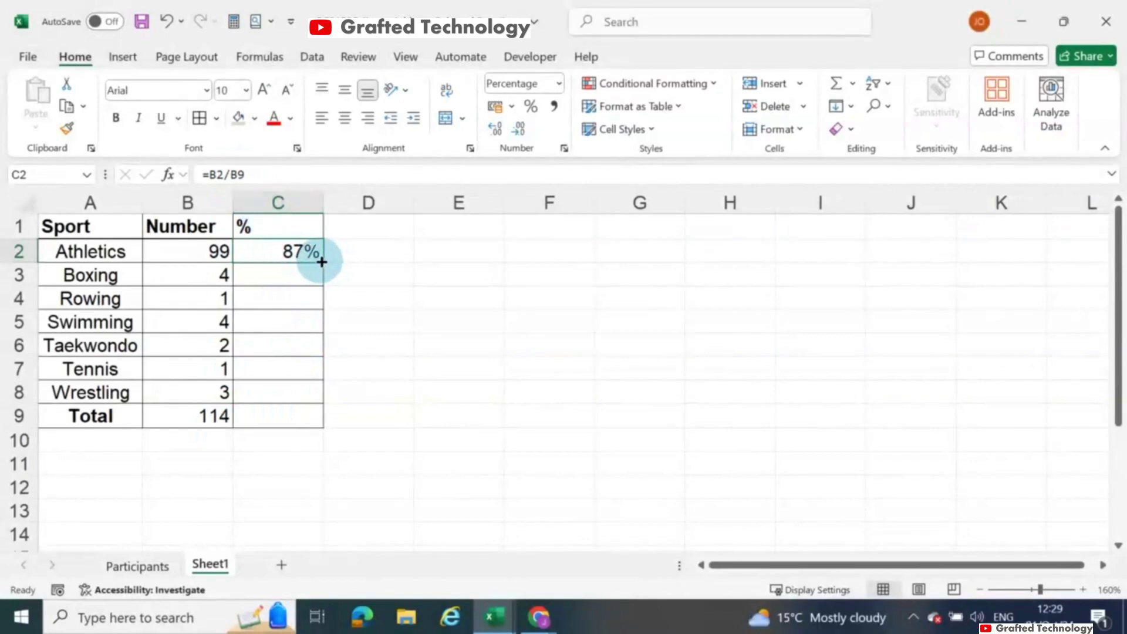
Try to fill the relative C2 formula down through the Total row at C9, and clear the copies from C3:C9
drag(322, 262, 334, 422)
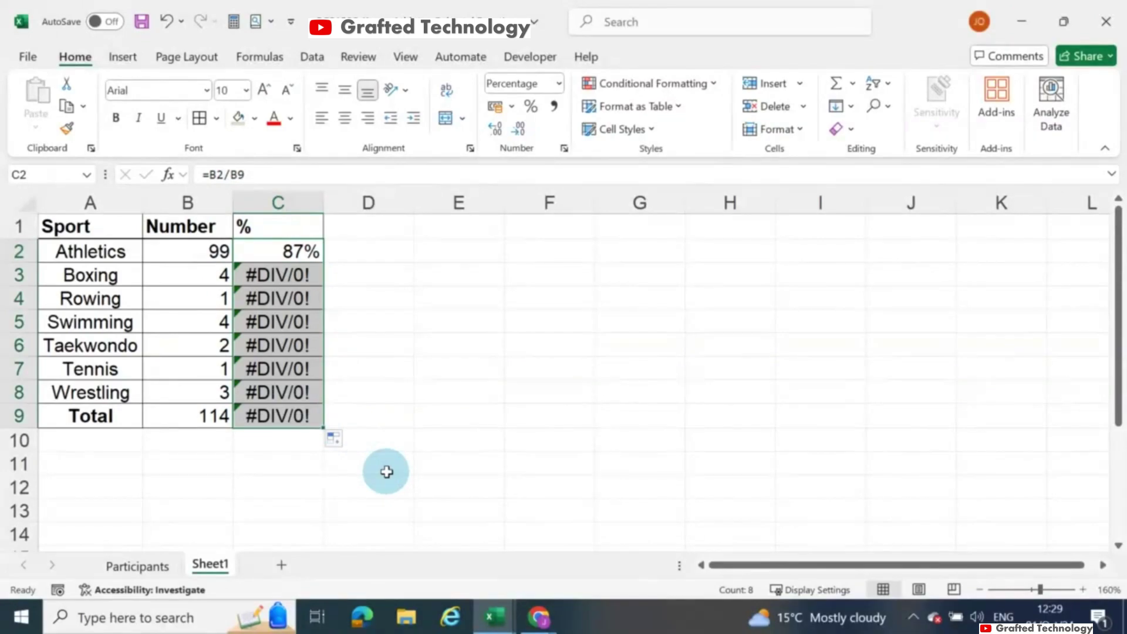
click(293, 274)
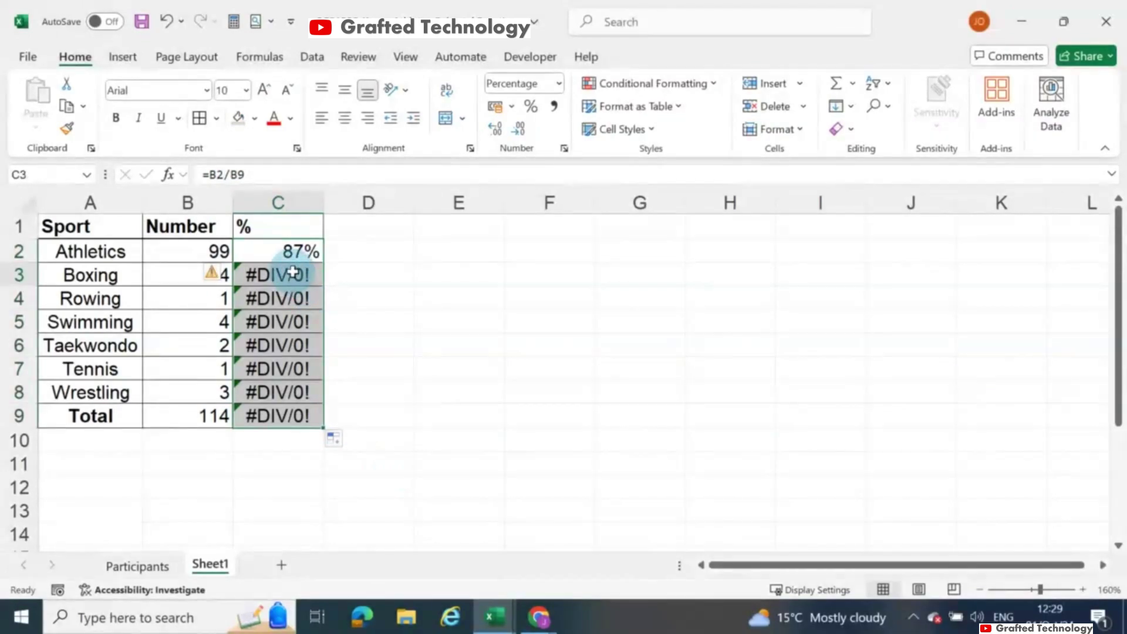
click(289, 418)
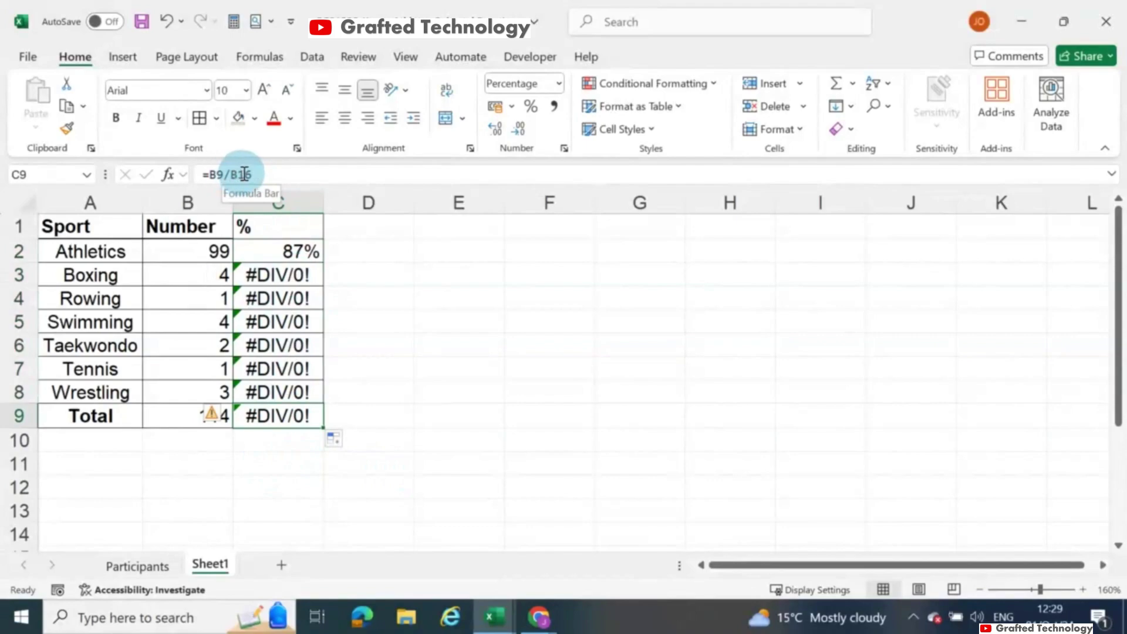
click(185, 415)
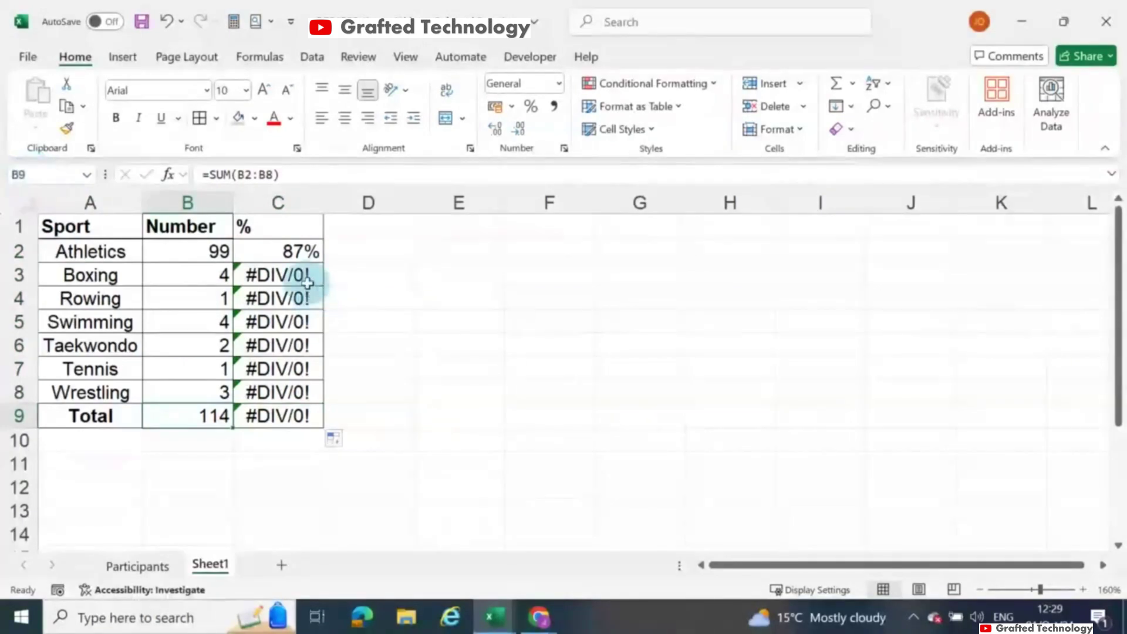
drag(314, 273, 310, 409)
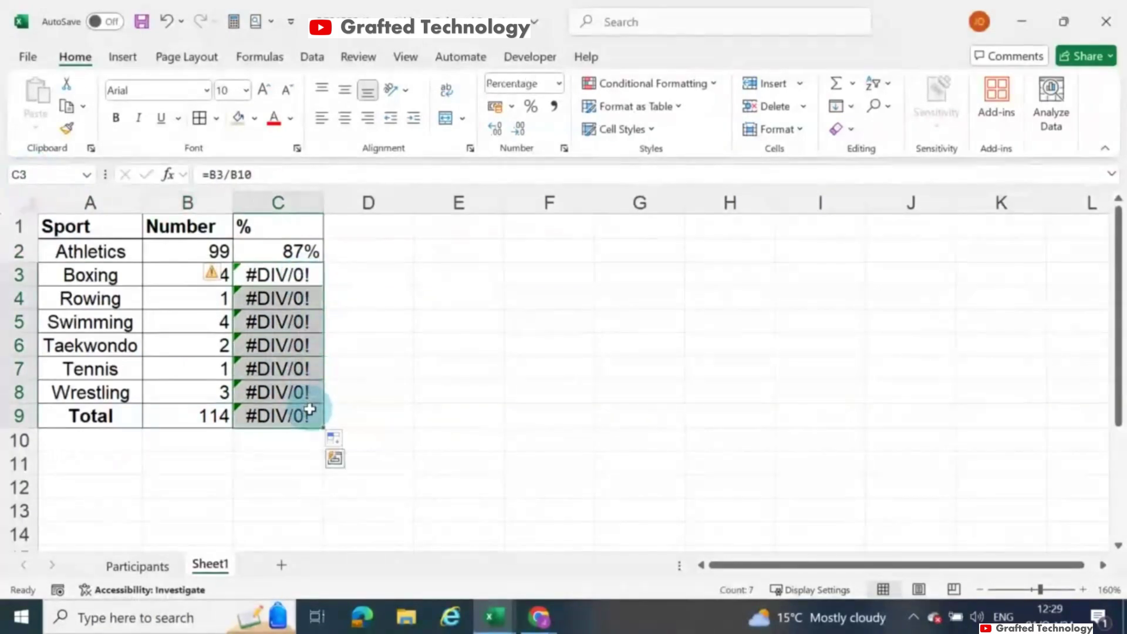
key(Delete)
Make the total reference in the Athletics percentage formula absolute, so that C2 contains =B2/$B$9
click(298, 249)
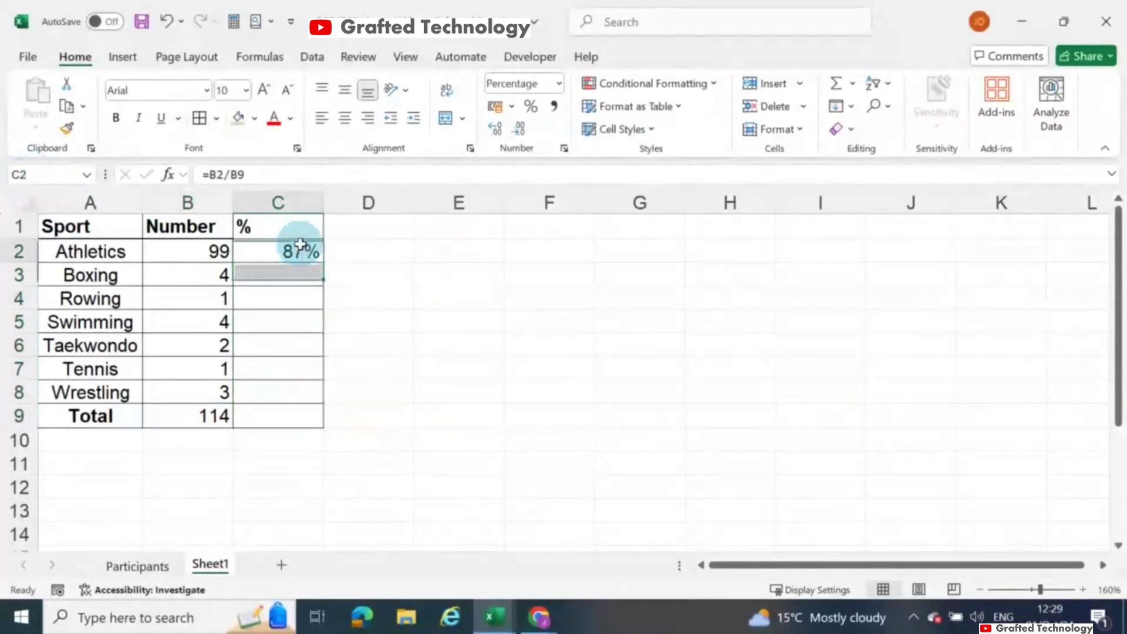
click(232, 173)
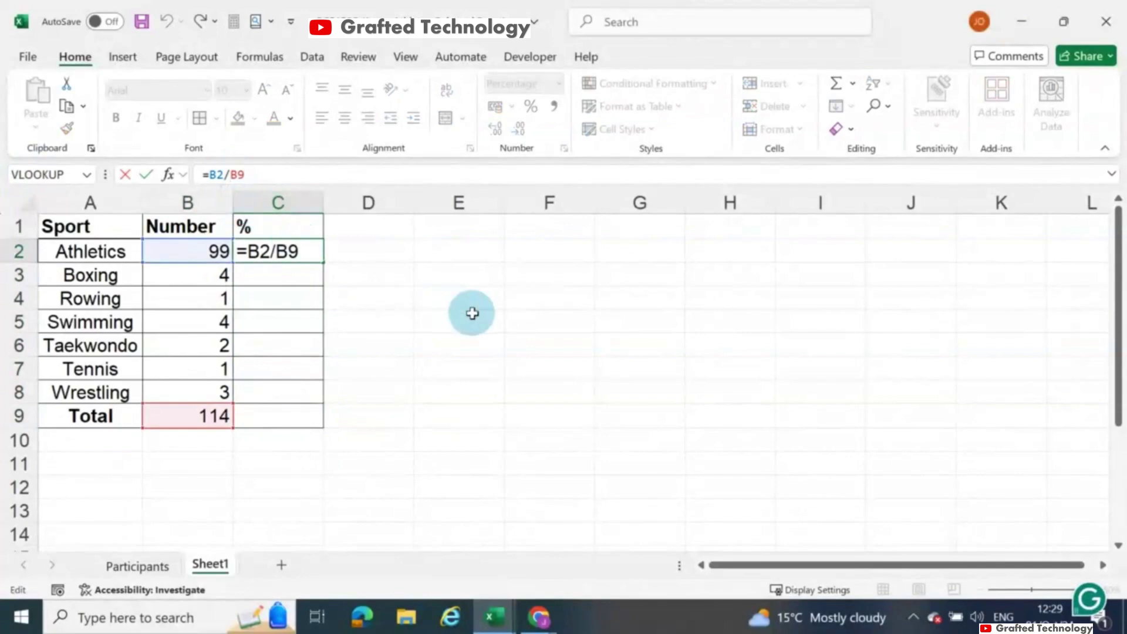
text($B)
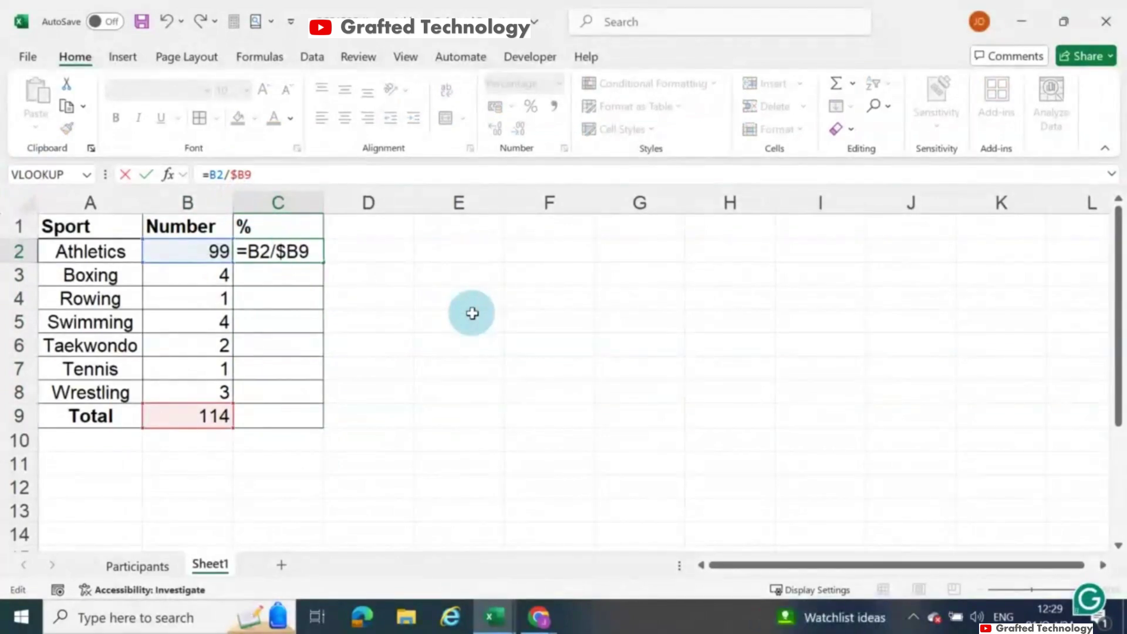
text($)
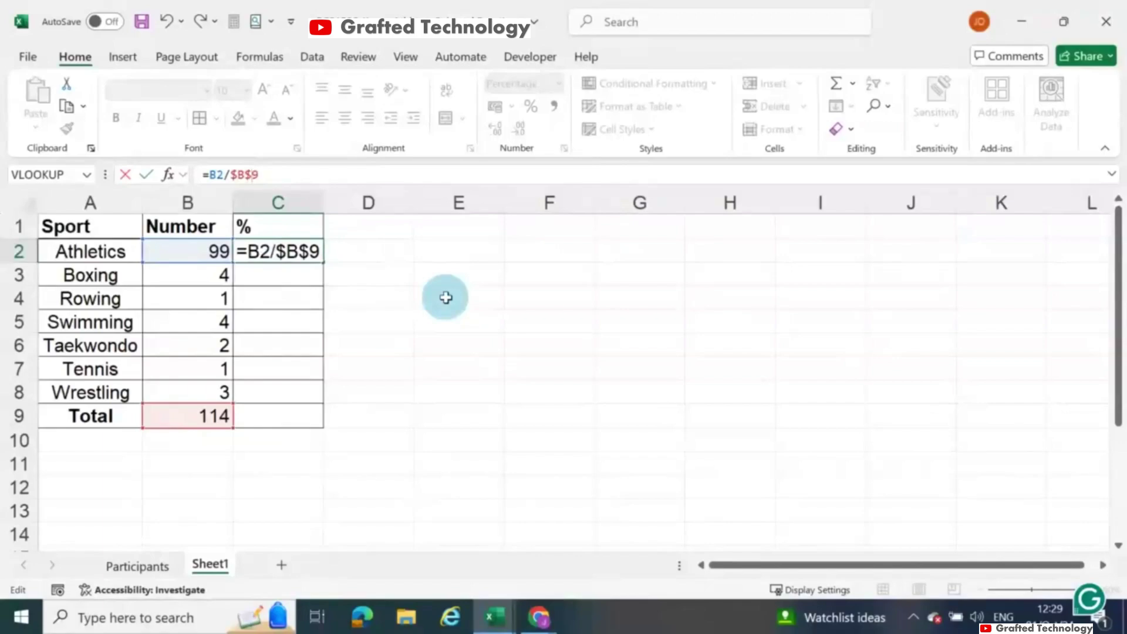
key(Return)
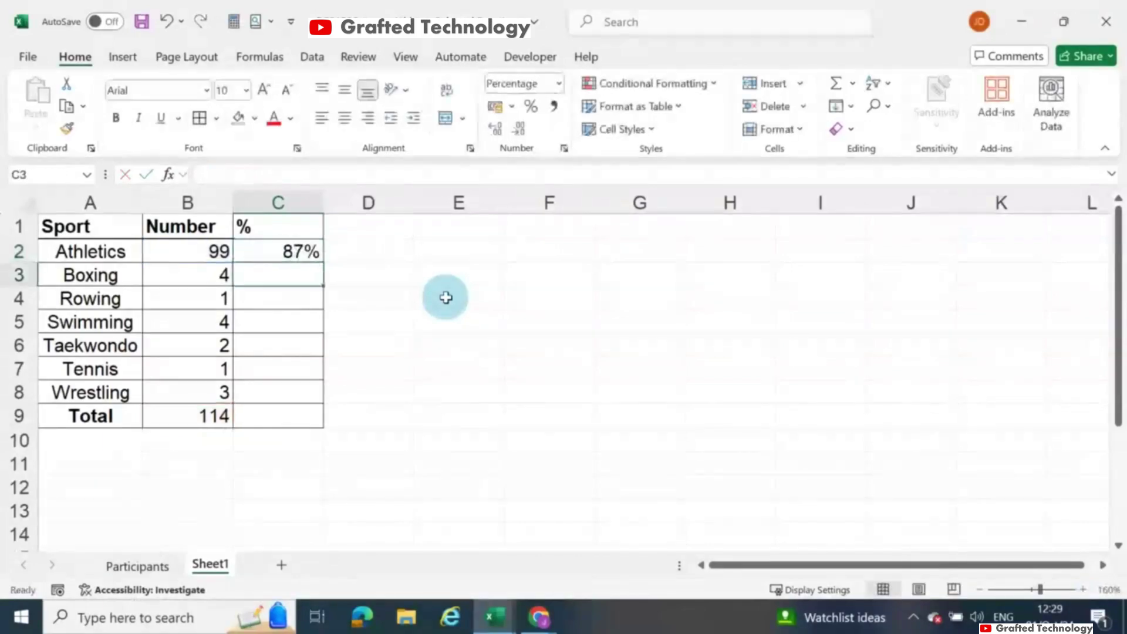
Fill the C2 percentage formula down to C8 for the remaining sports
click(290, 252)
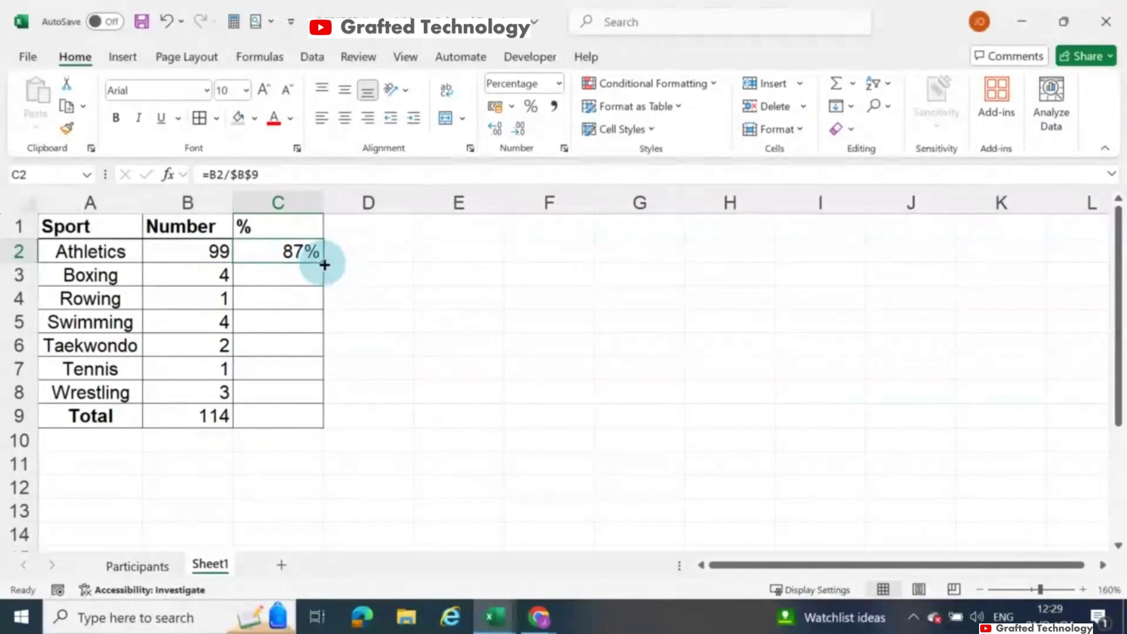
drag(324, 264, 330, 397)
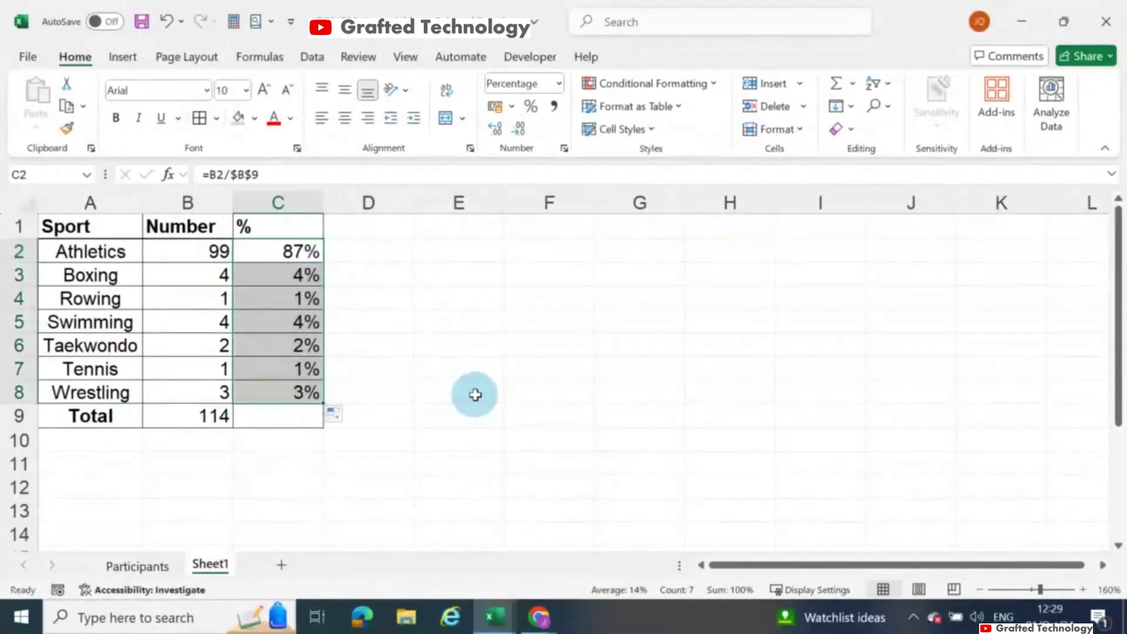
click(466, 405)
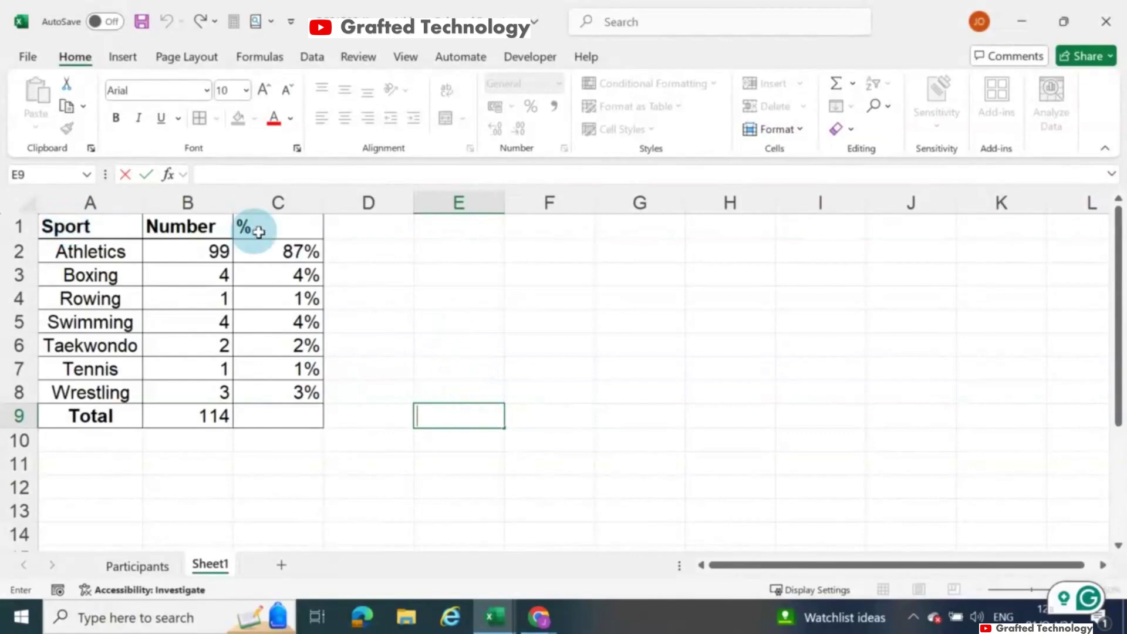
Insert a 3-D pie chart from the sport names in A1:A8 and the percentages in C1:C8
drag(101, 230, 92, 393)
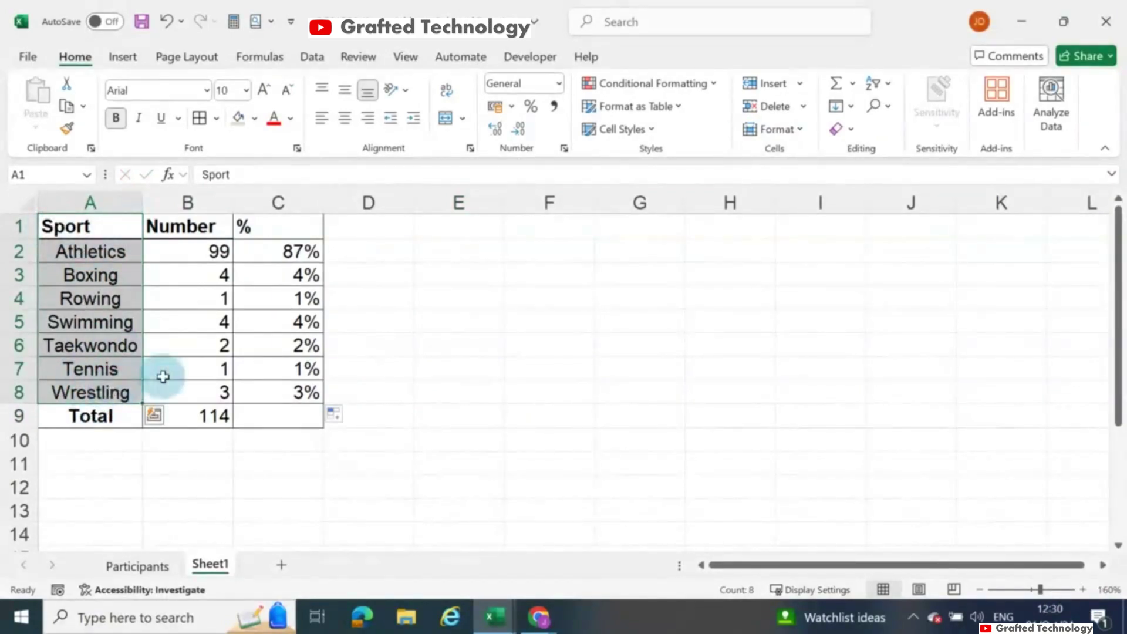
ctrl+click(273, 226)
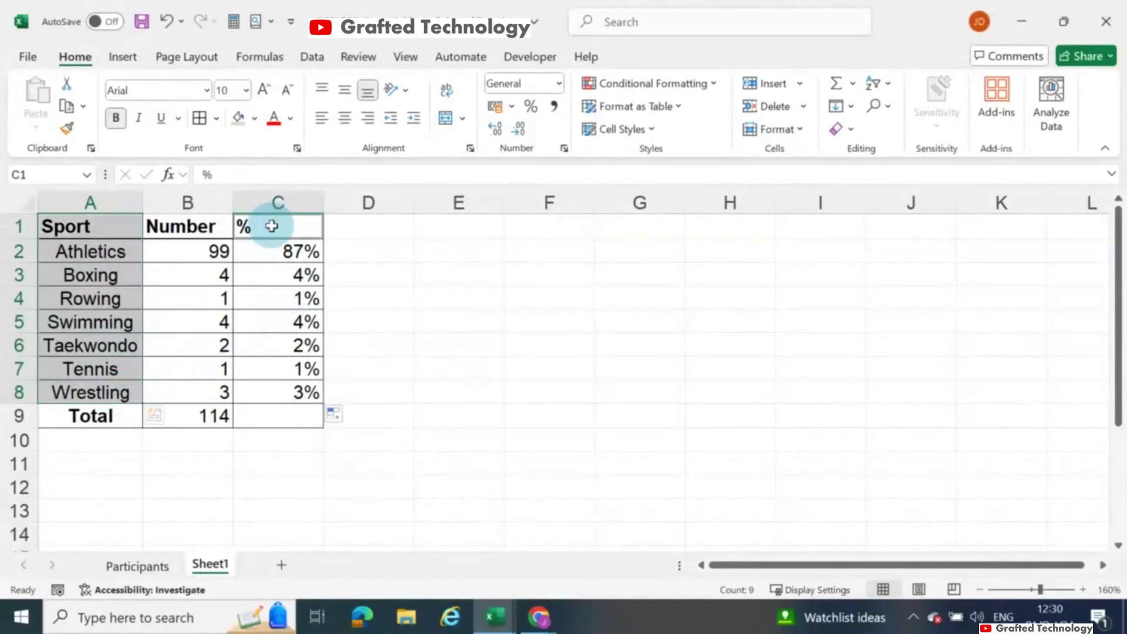
drag(276, 238, 296, 388)
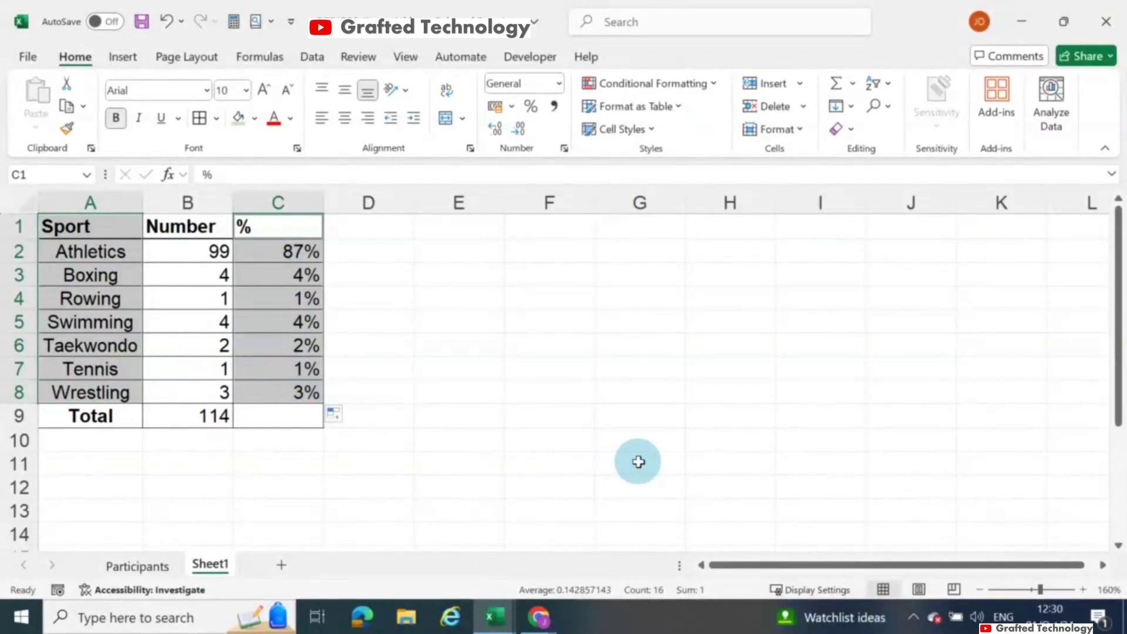
click(123, 58)
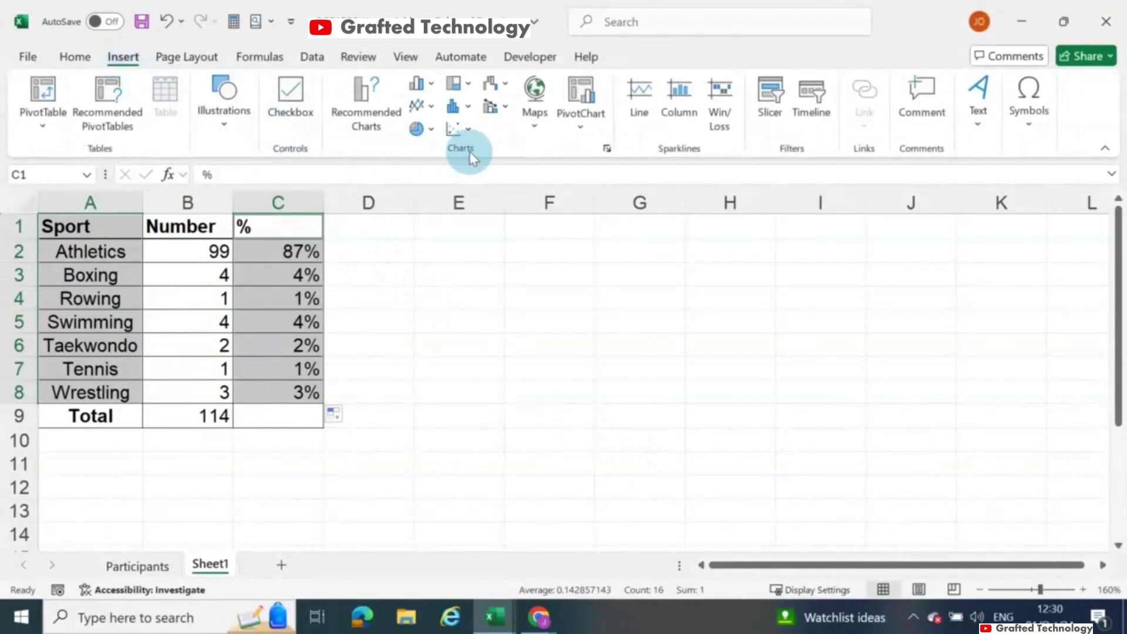
click(430, 131)
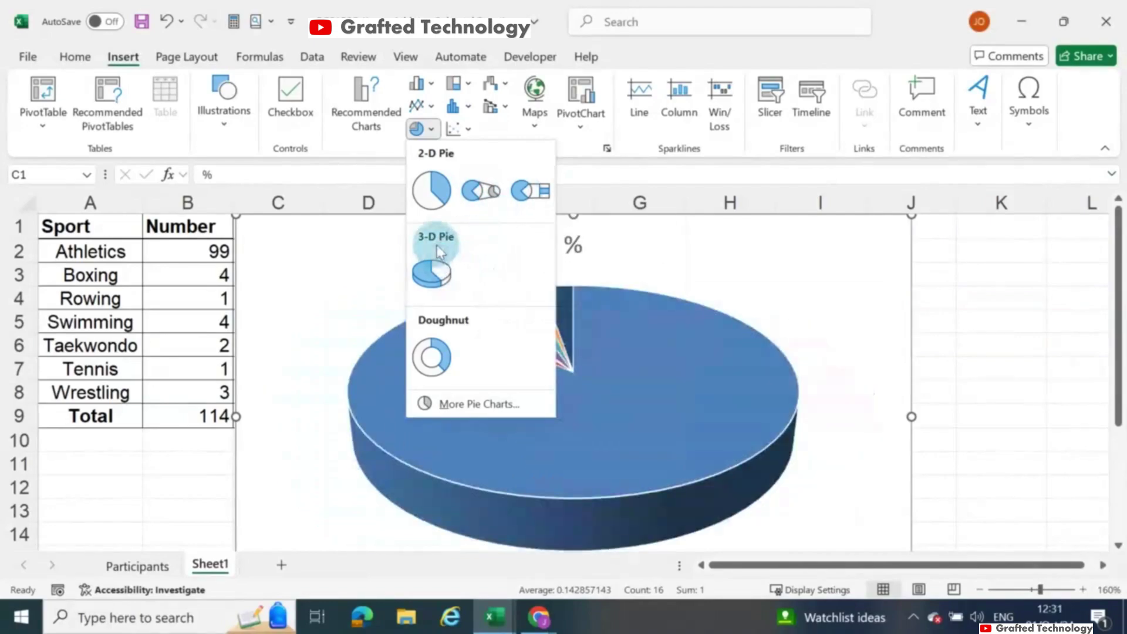
click(439, 277)
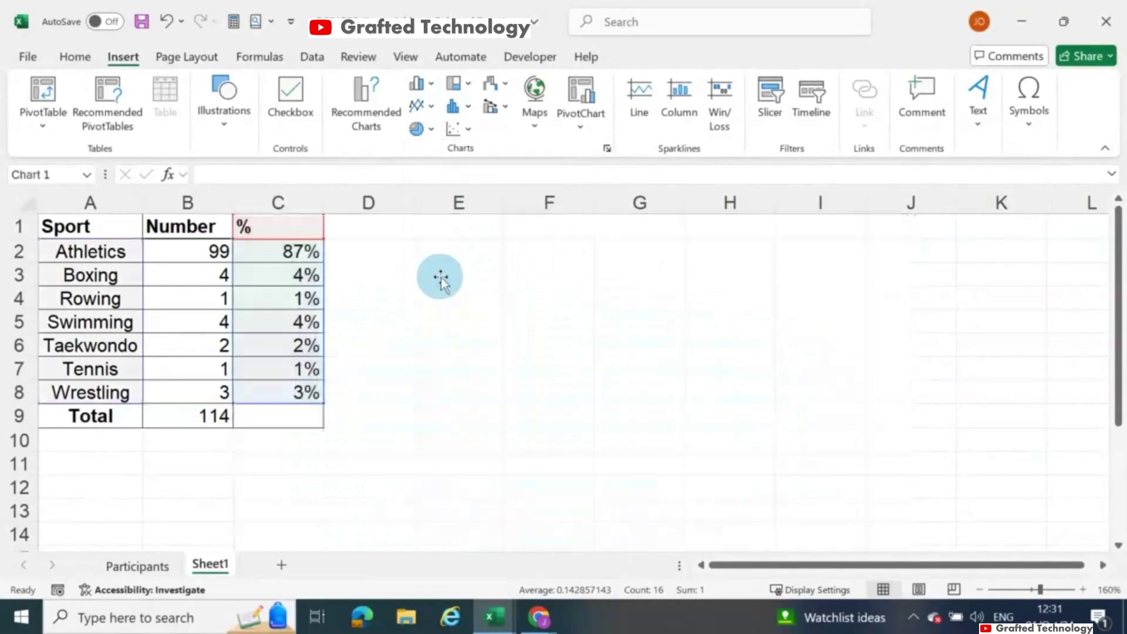
Move the pie chart to a new sheet named Chart1
scroll(1051, 438, down, 2)
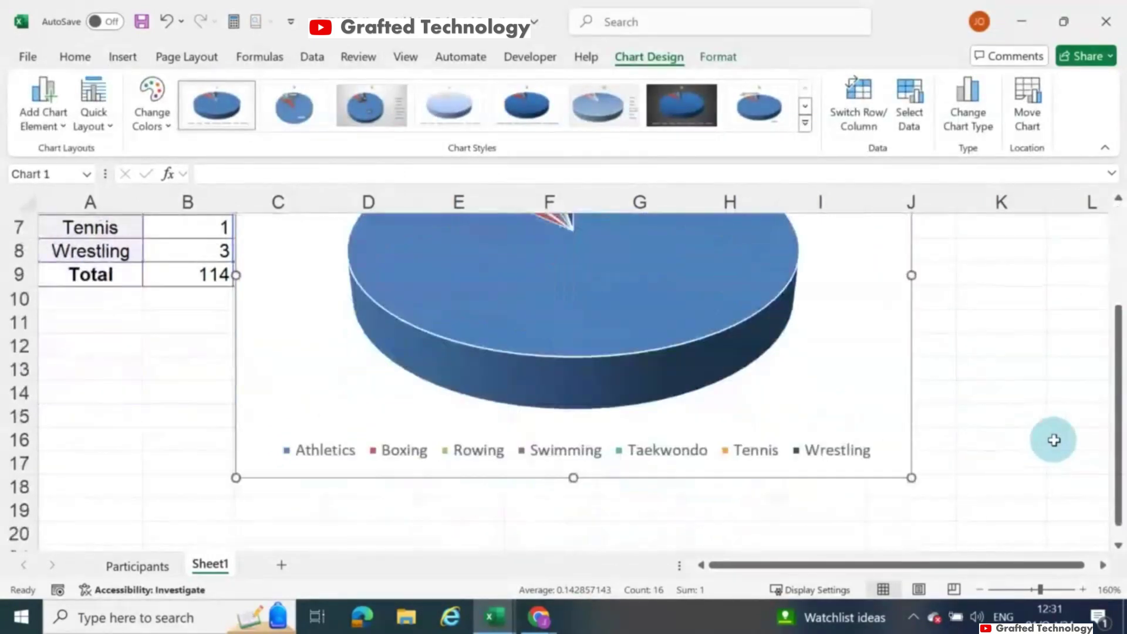
scroll(1052, 438, up, 2)
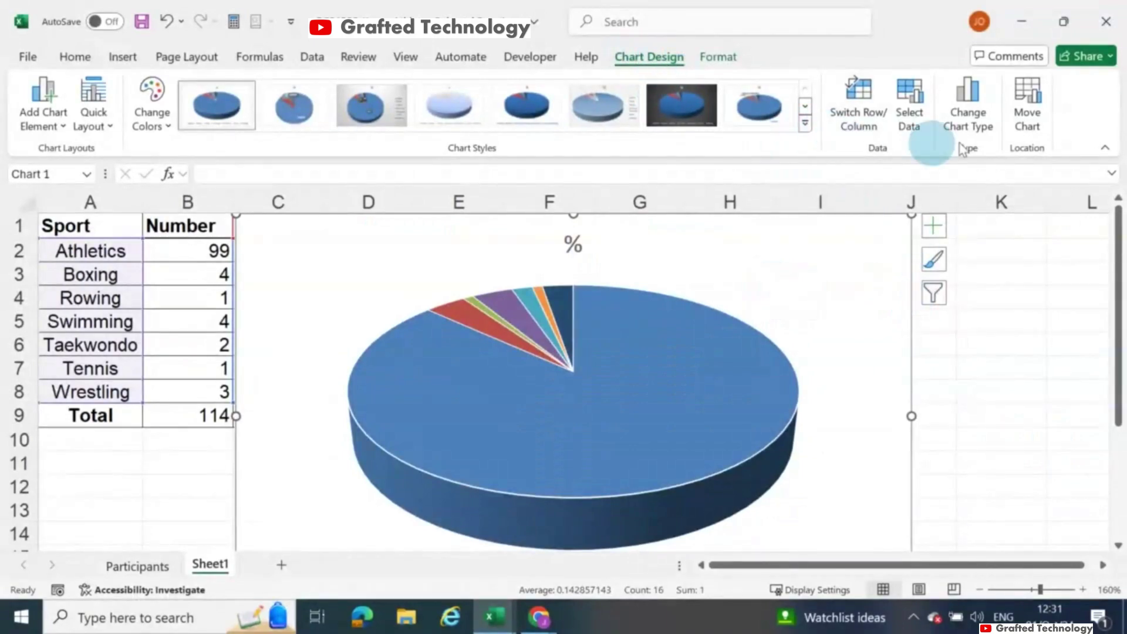
click(1033, 117)
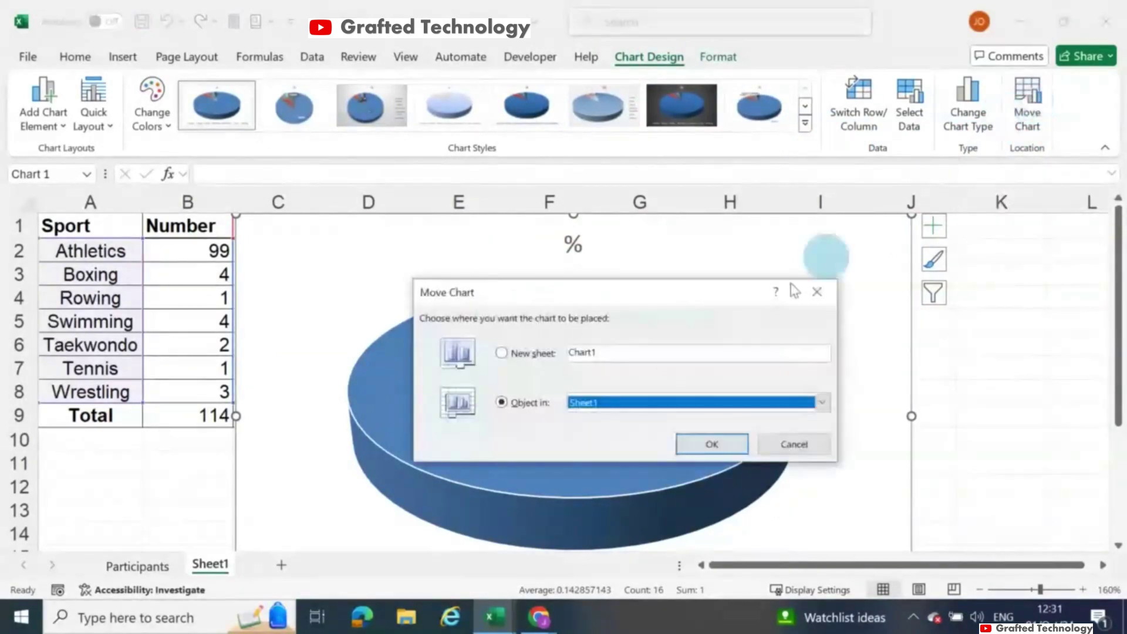
click(504, 354)
click(612, 355)
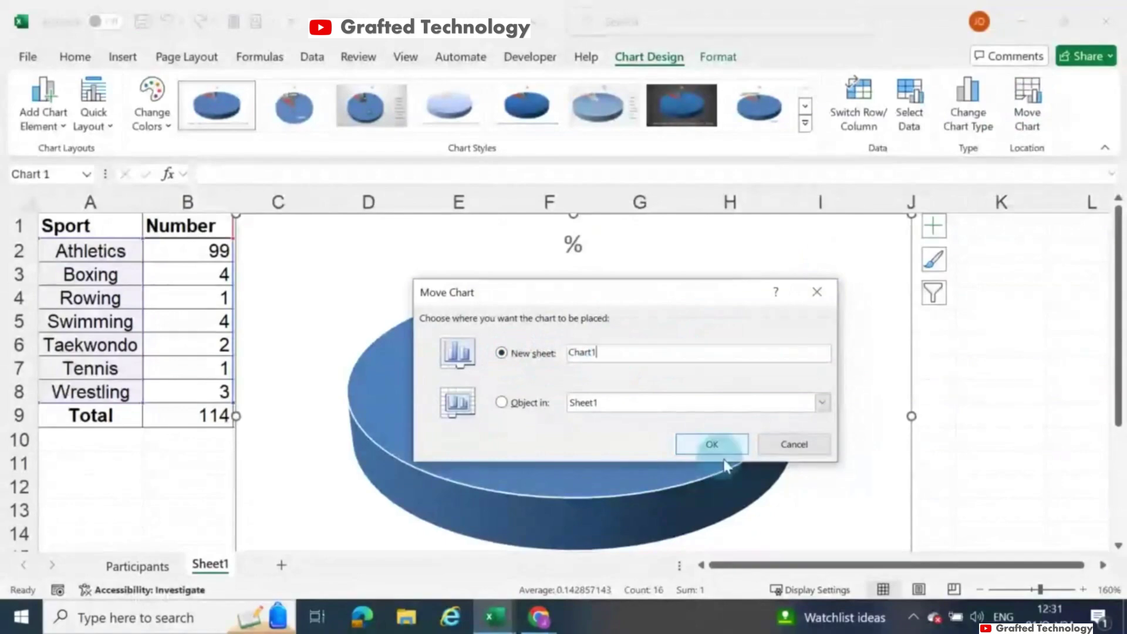
click(719, 445)
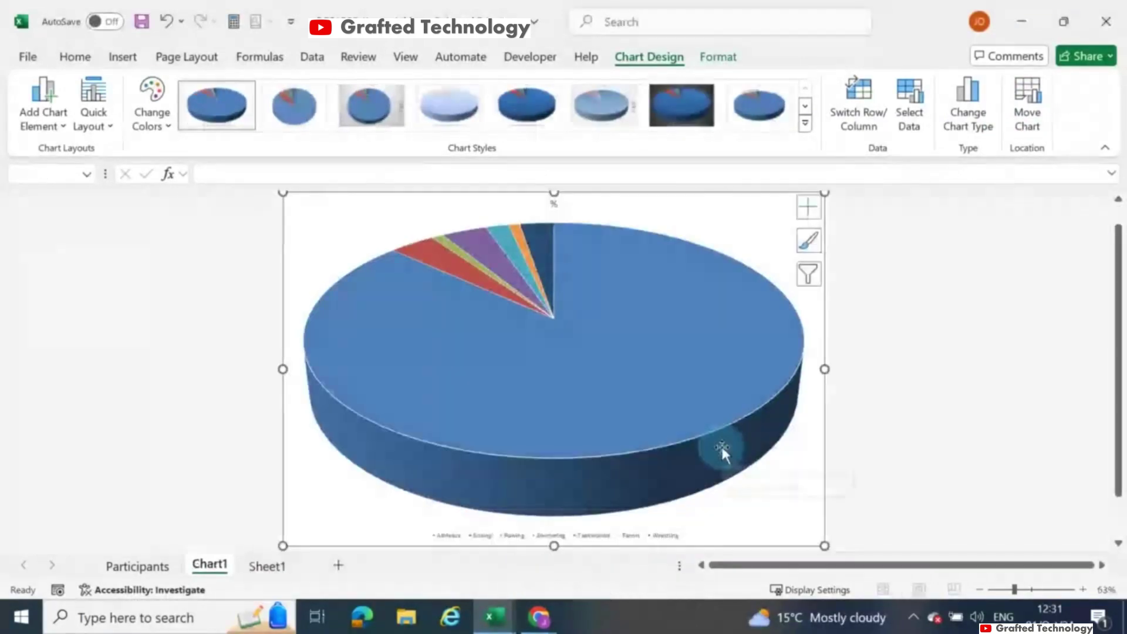
click(209, 565)
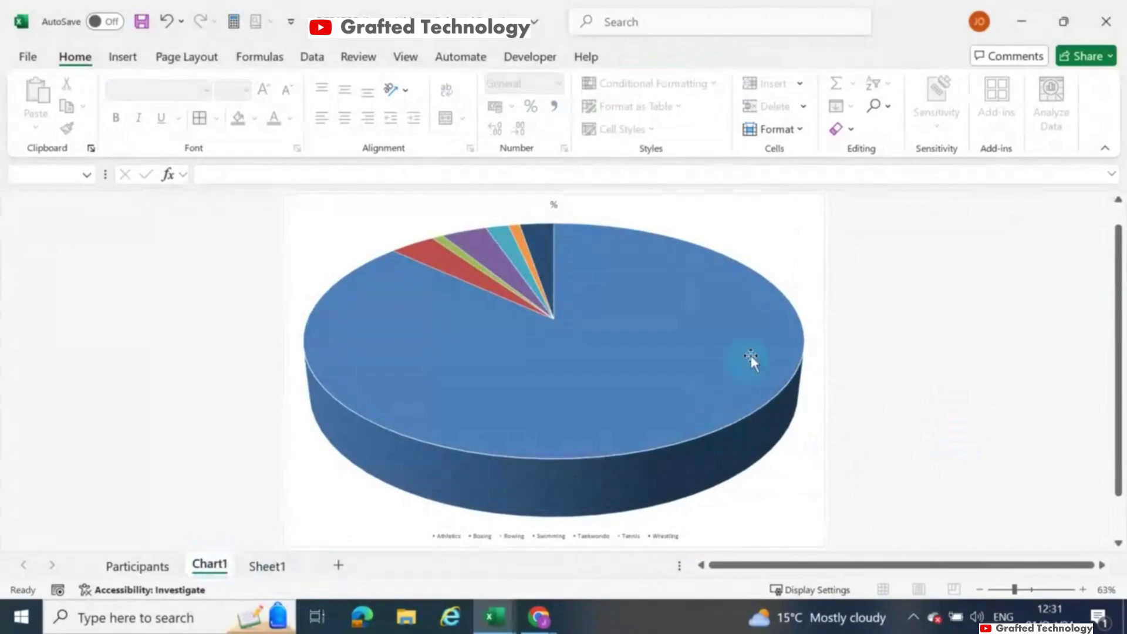
Add data callout labels to the pie chart on the Chart1 sheet
click(787, 247)
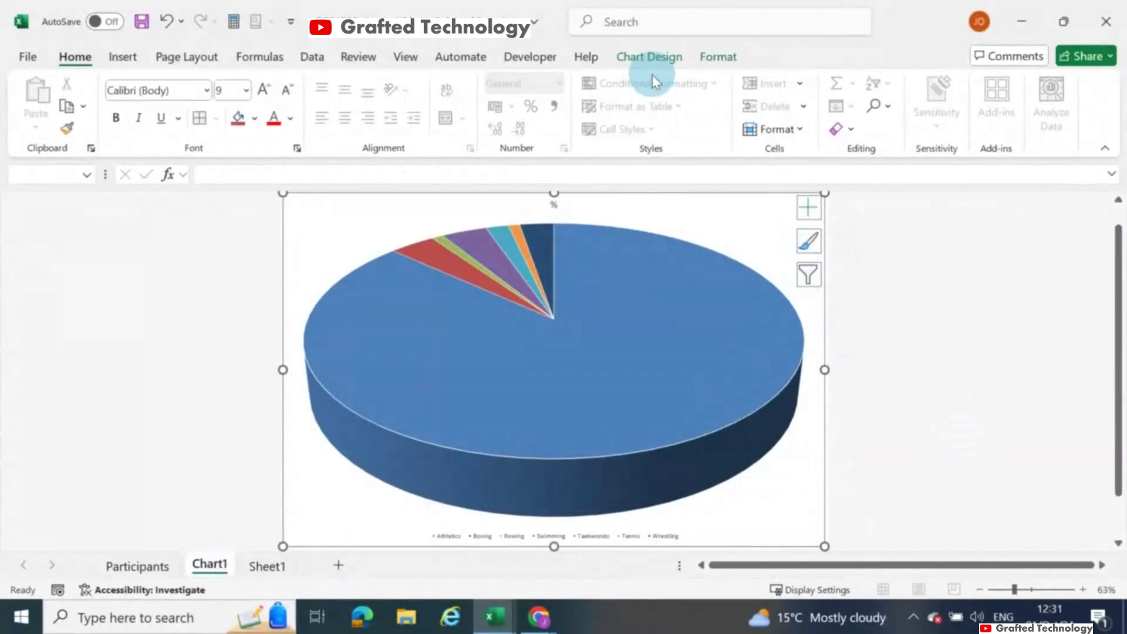
click(642, 61)
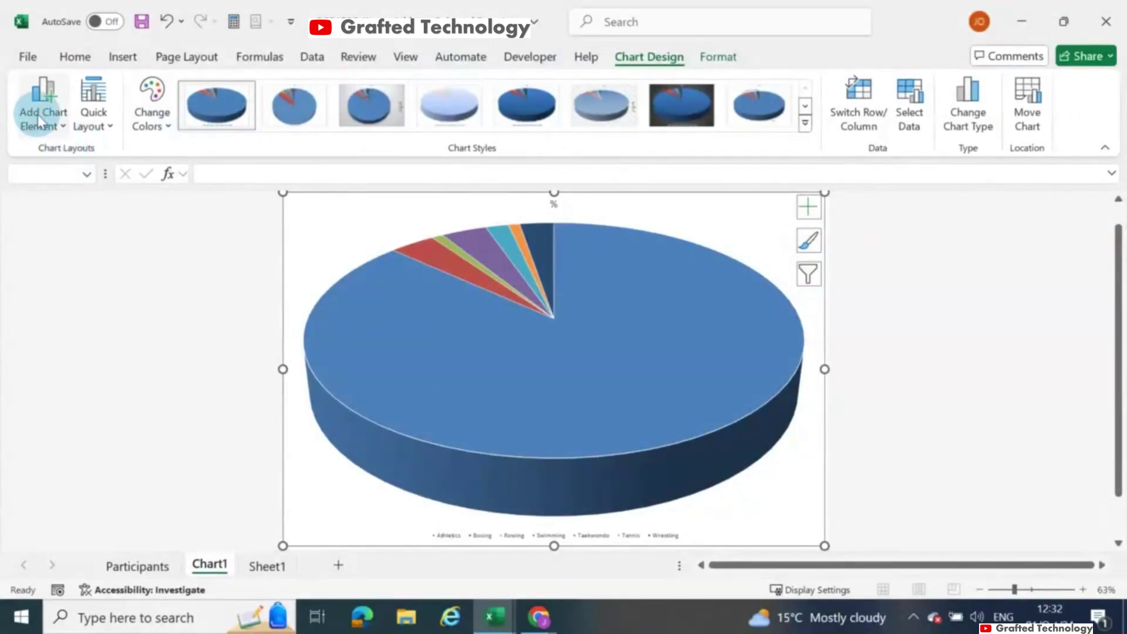
click(64, 131)
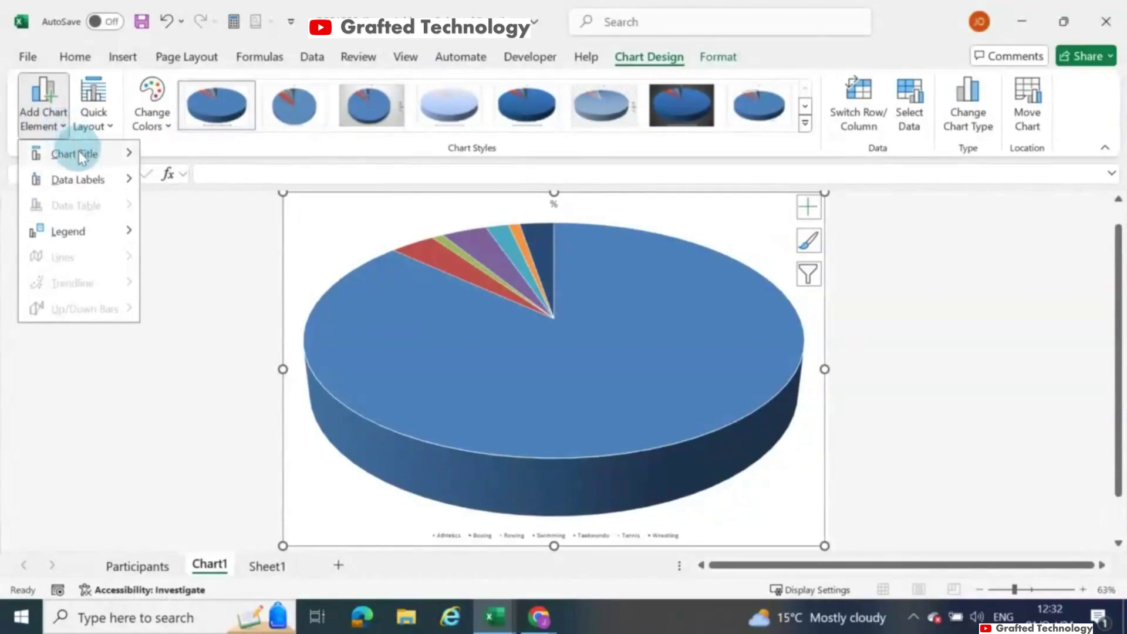
mouse_move(76, 182)
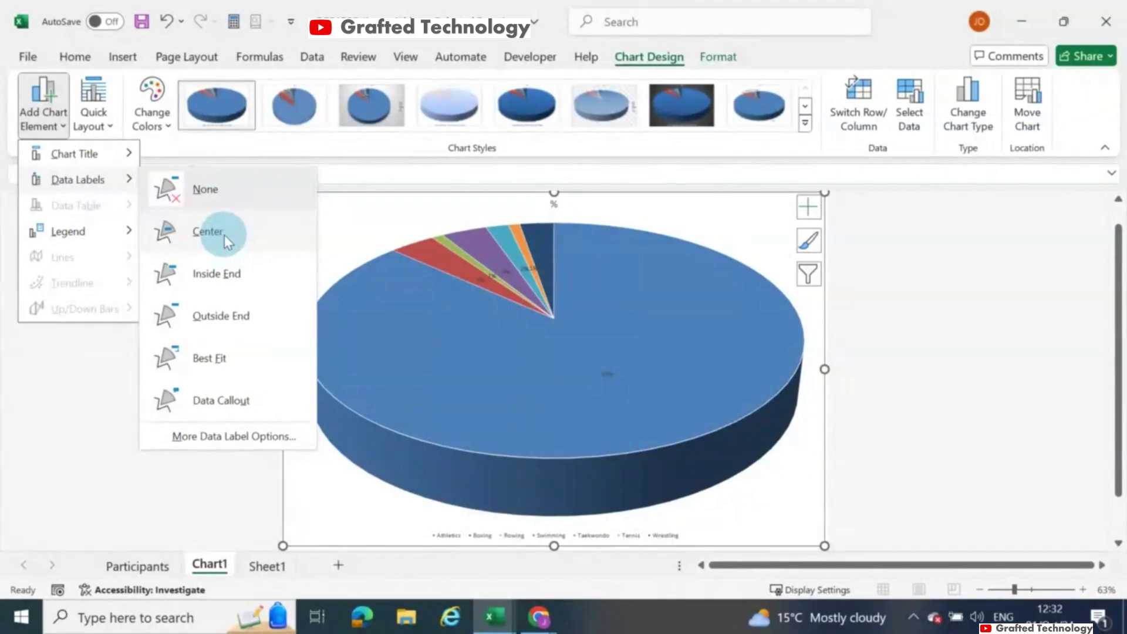
click(241, 400)
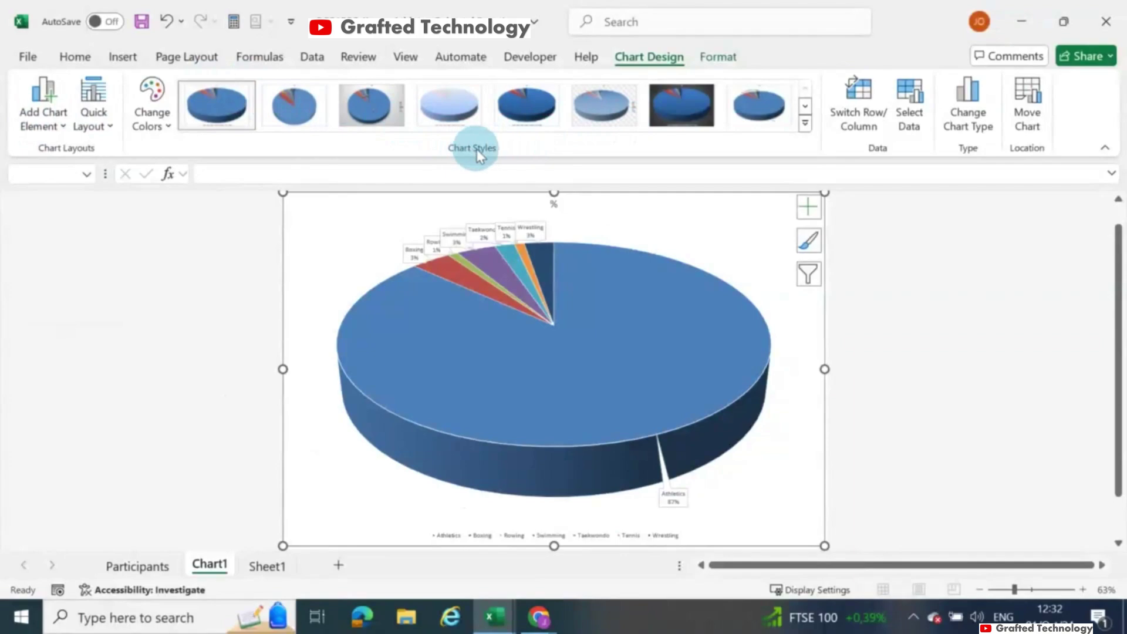
click(805, 123)
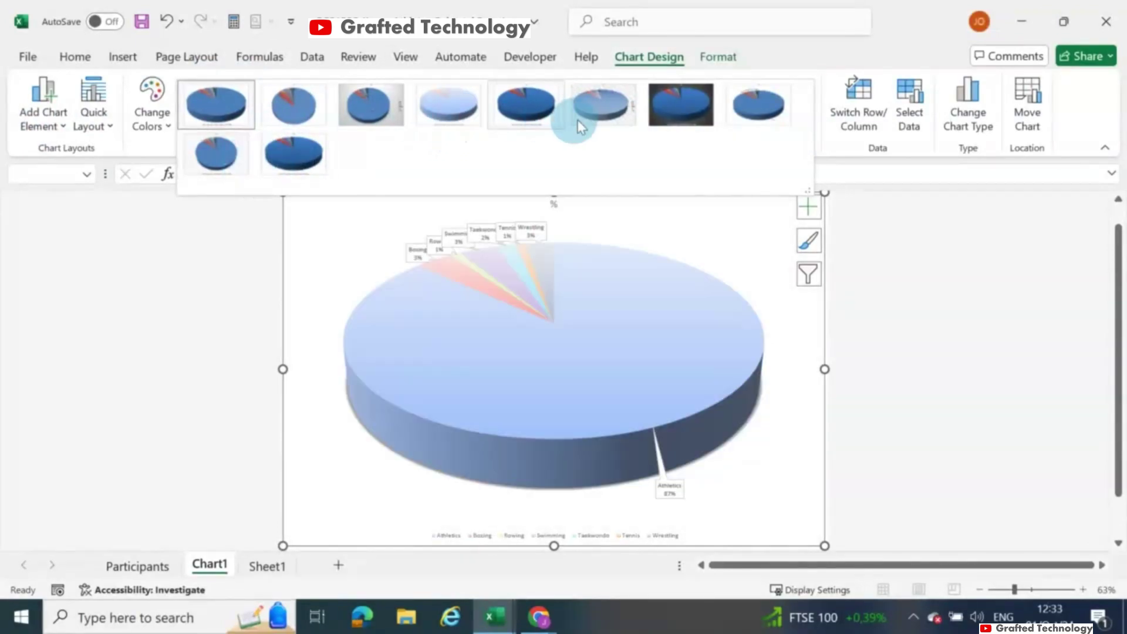
click(216, 255)
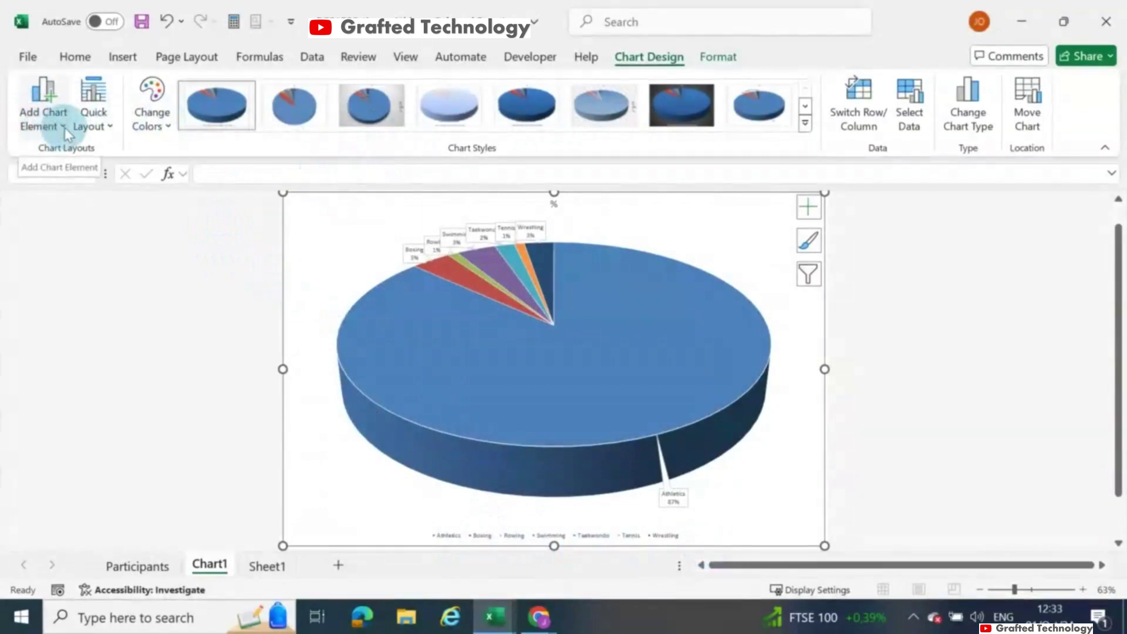
Place the legend to the right of the pie
click(48, 134)
mouse_move(55, 153)
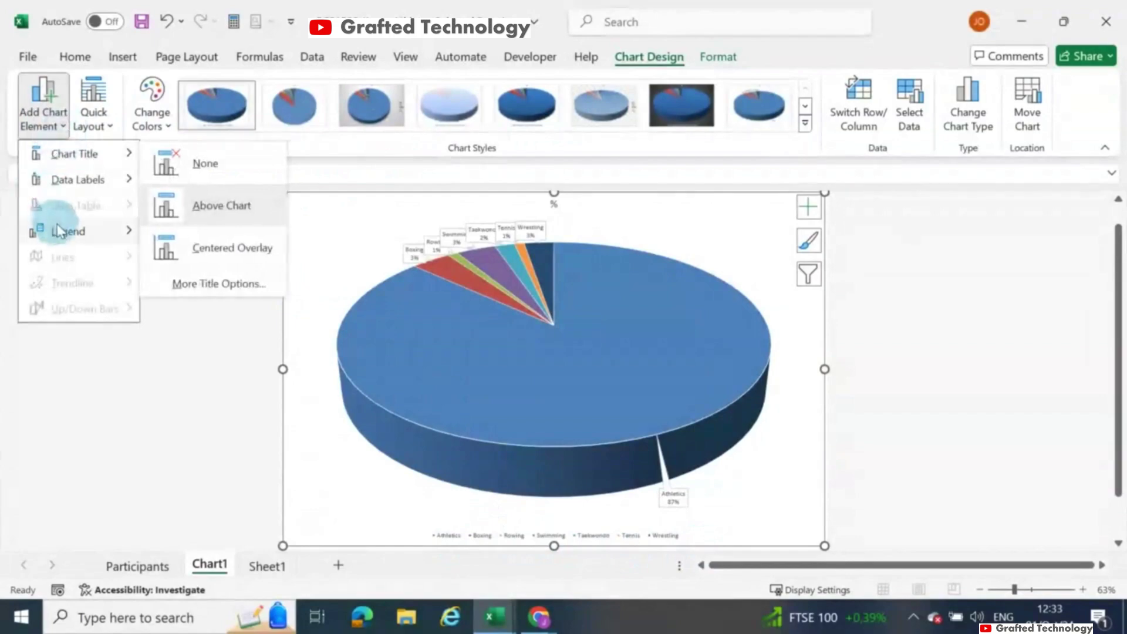
mouse_move(59, 237)
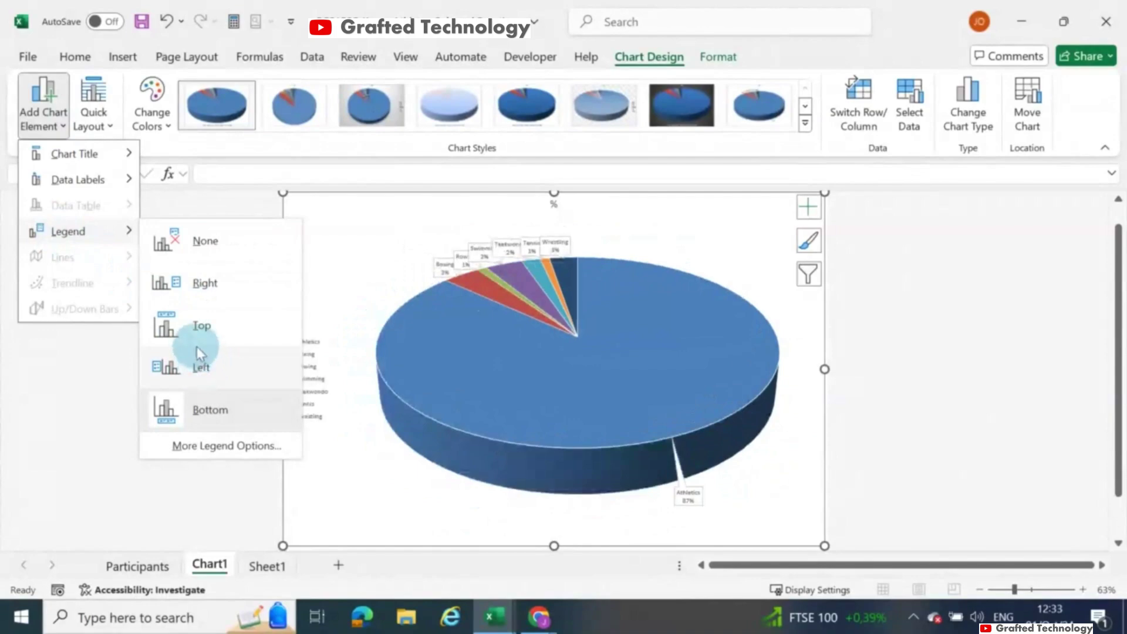
click(201, 283)
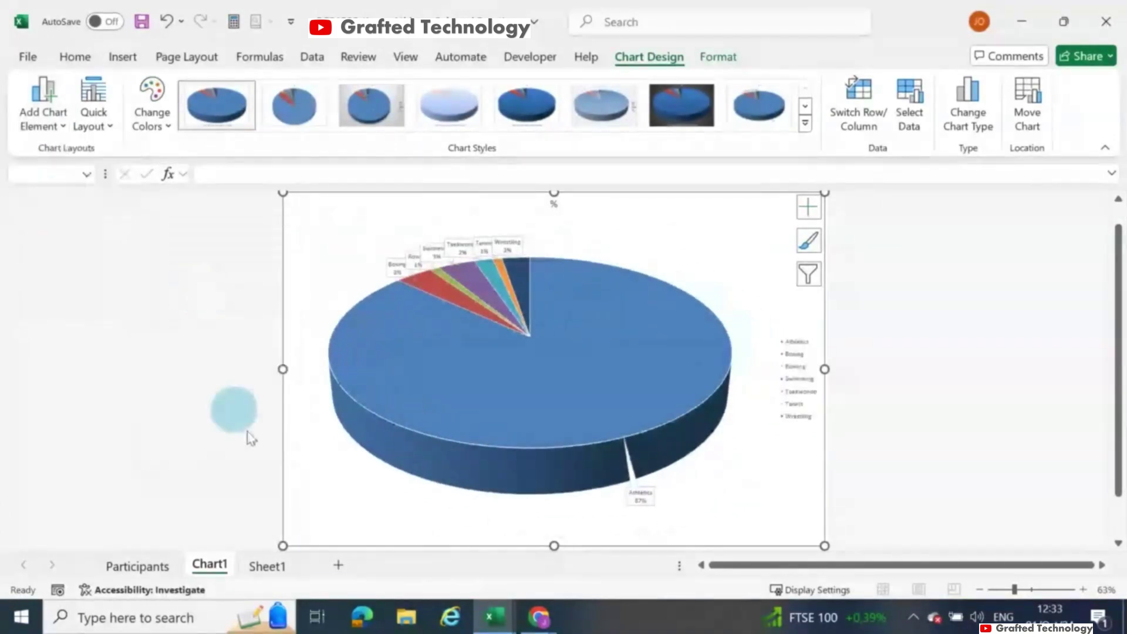
Expand the Participants subtotals to show all detail rows and review the records across to the count formulas in columns L and M
click(974, 398)
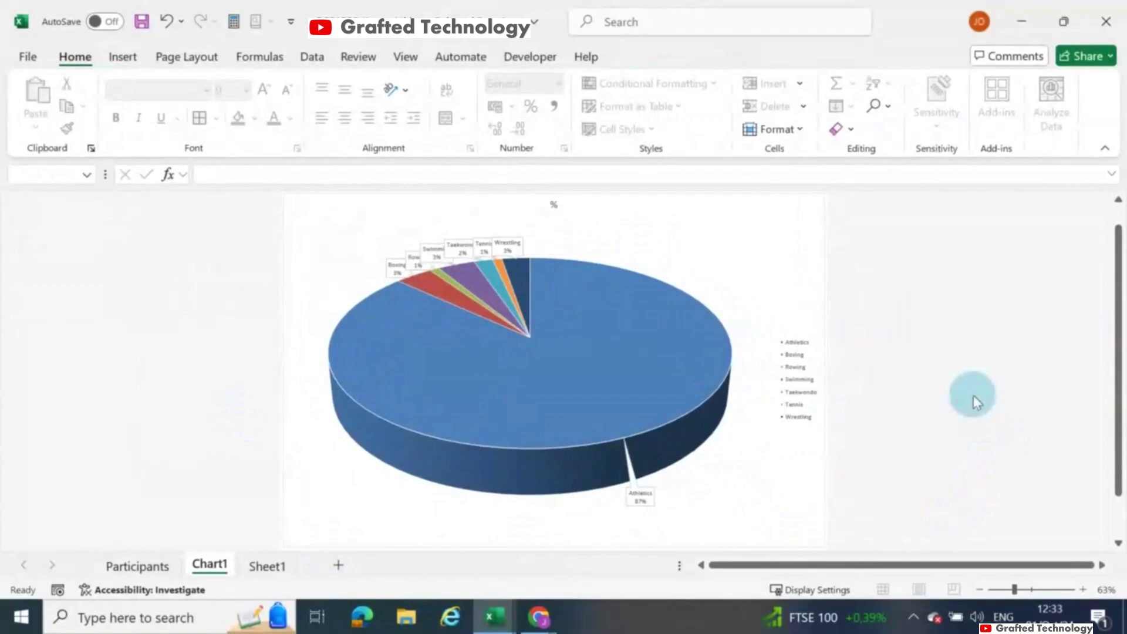
click(141, 565)
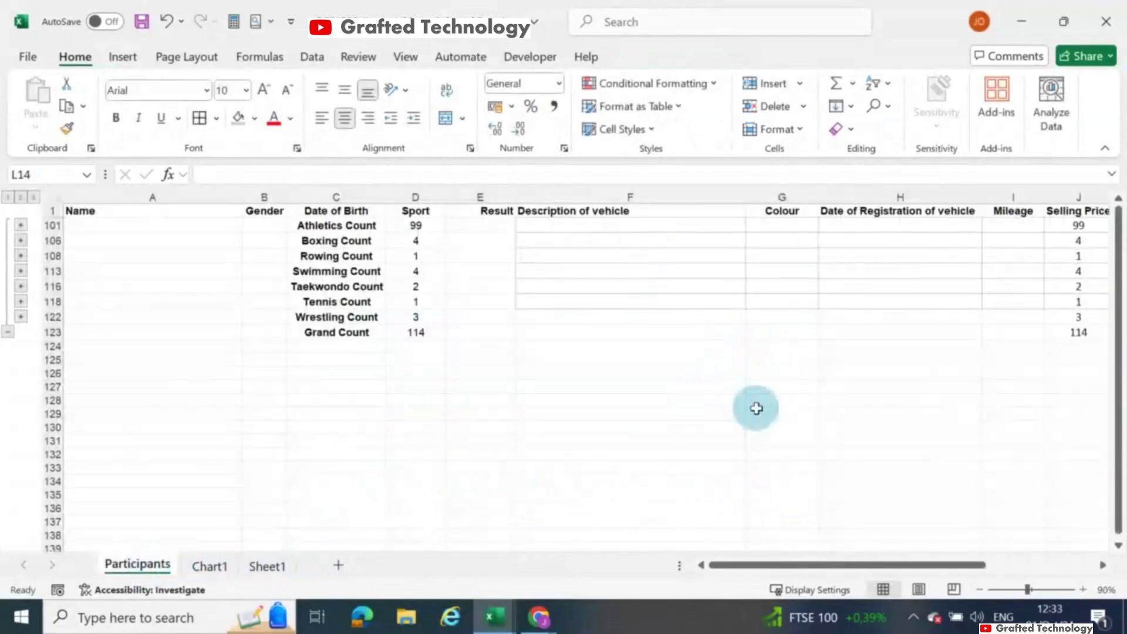
click(33, 198)
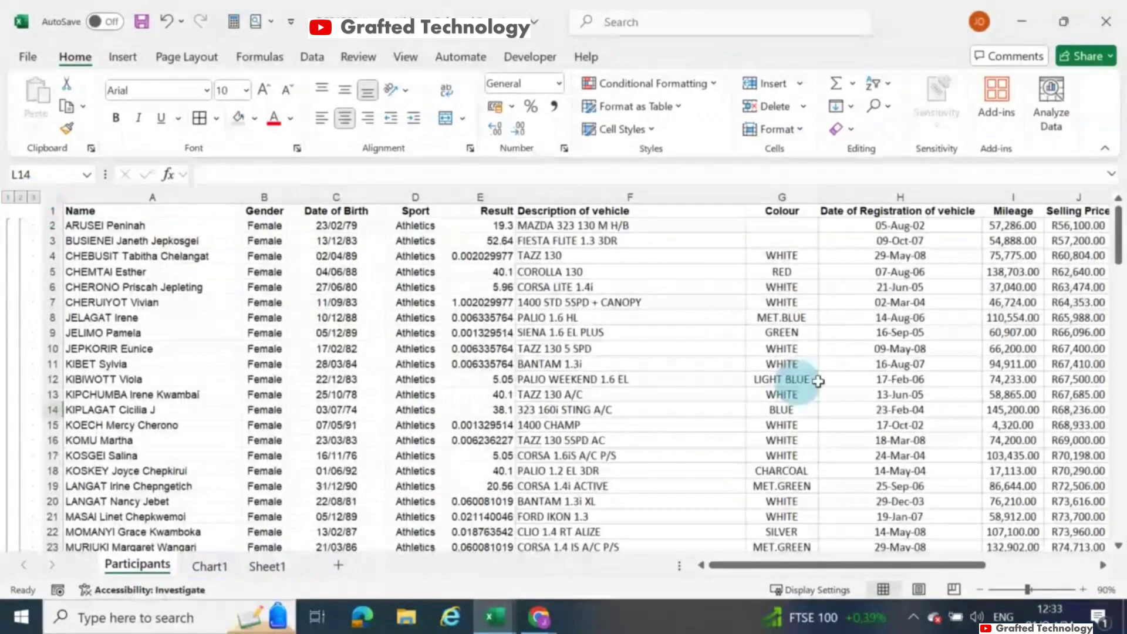
drag(783, 565, 888, 566)
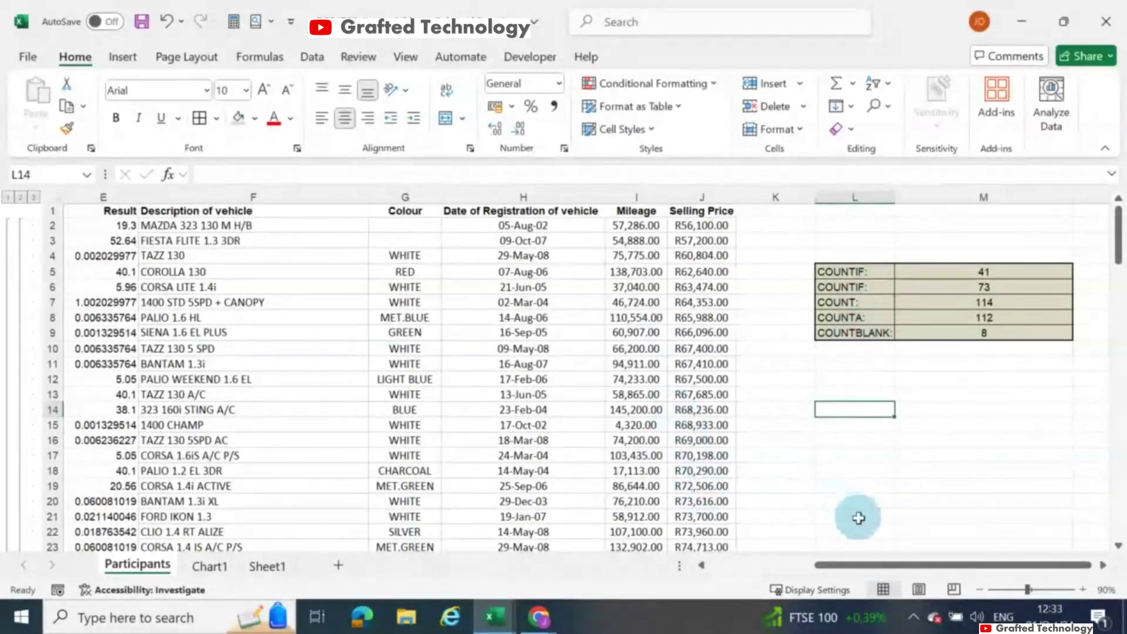
drag(873, 568, 761, 565)
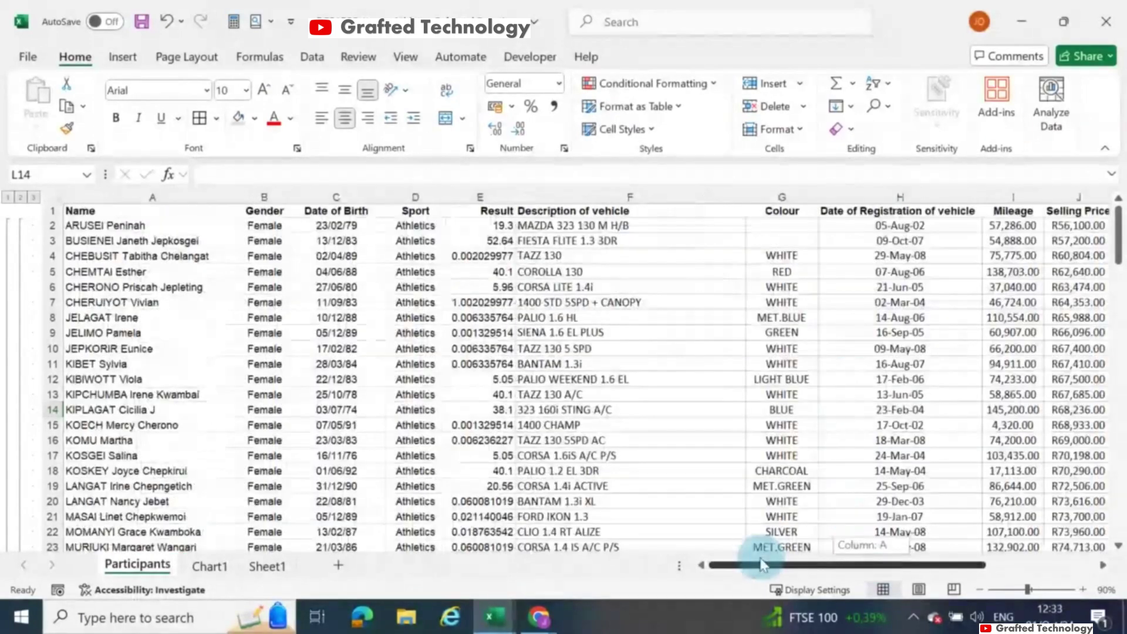
Compare the sport percentages table on Sheet1 with the pie chart on the Chart1 sheet
click(265, 565)
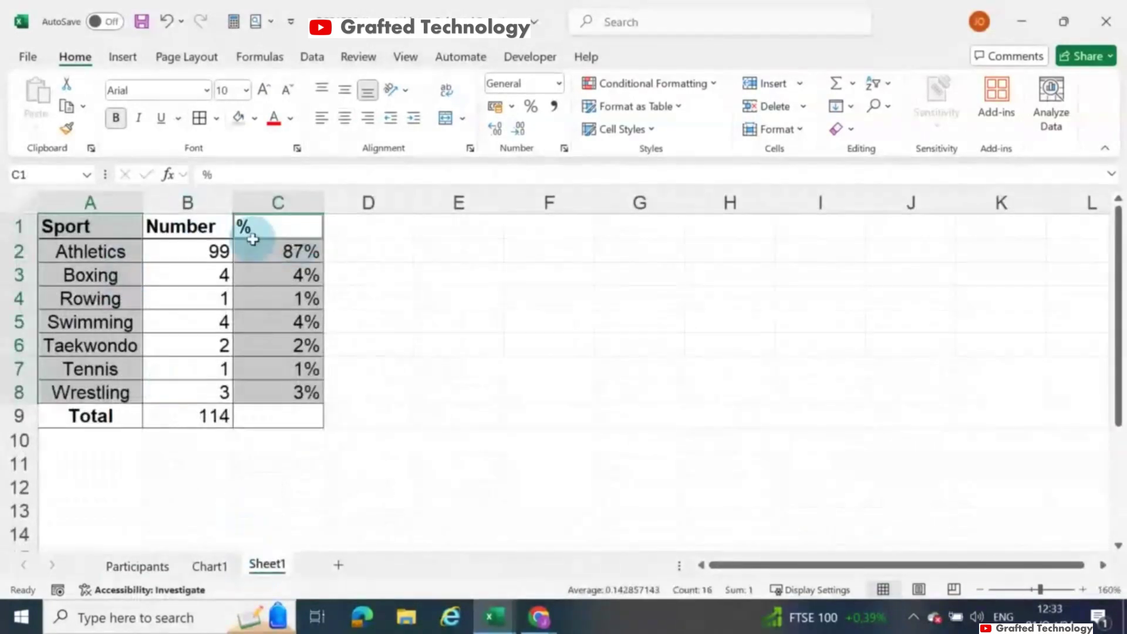
click(211, 565)
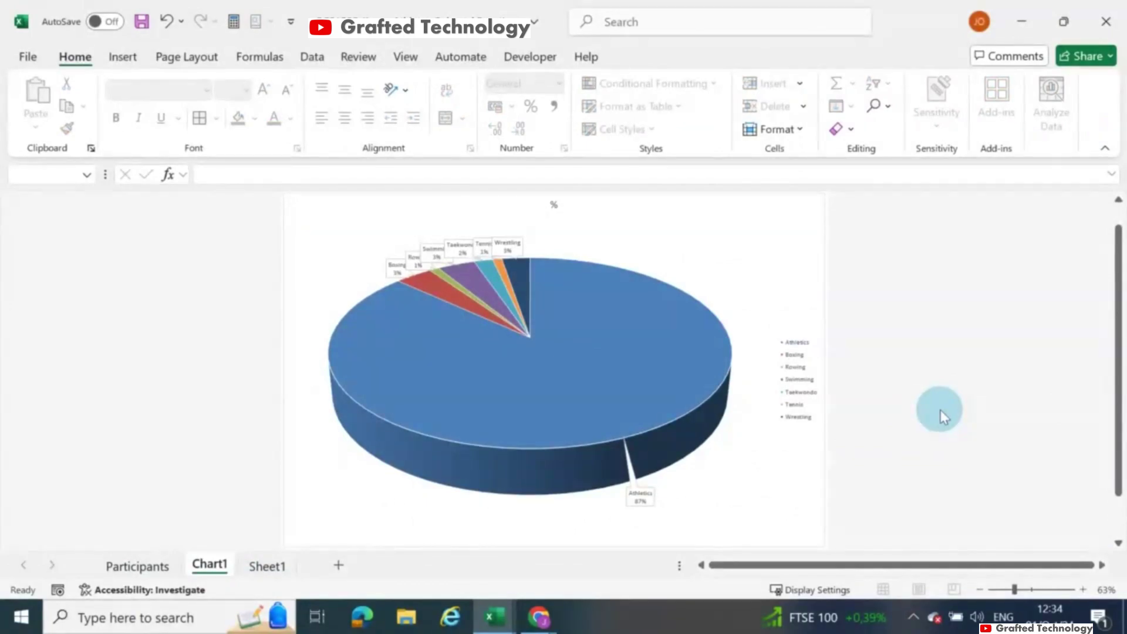
Collapse the Participants sheet to the count subtotals per sport and return to the Chart1 sheet
click(160, 568)
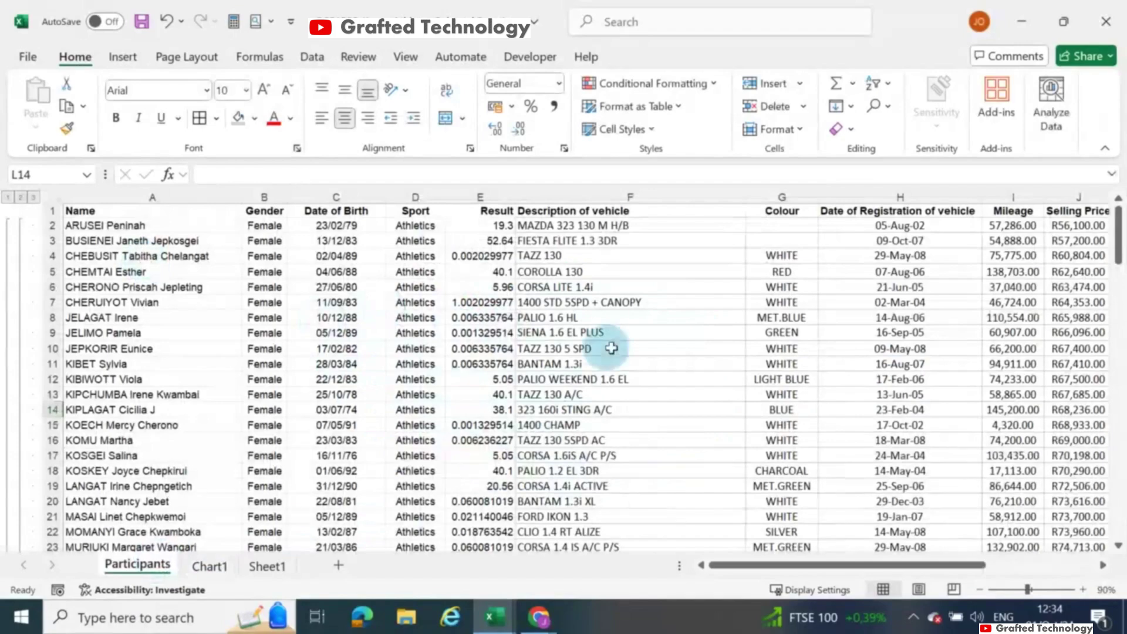
click(20, 197)
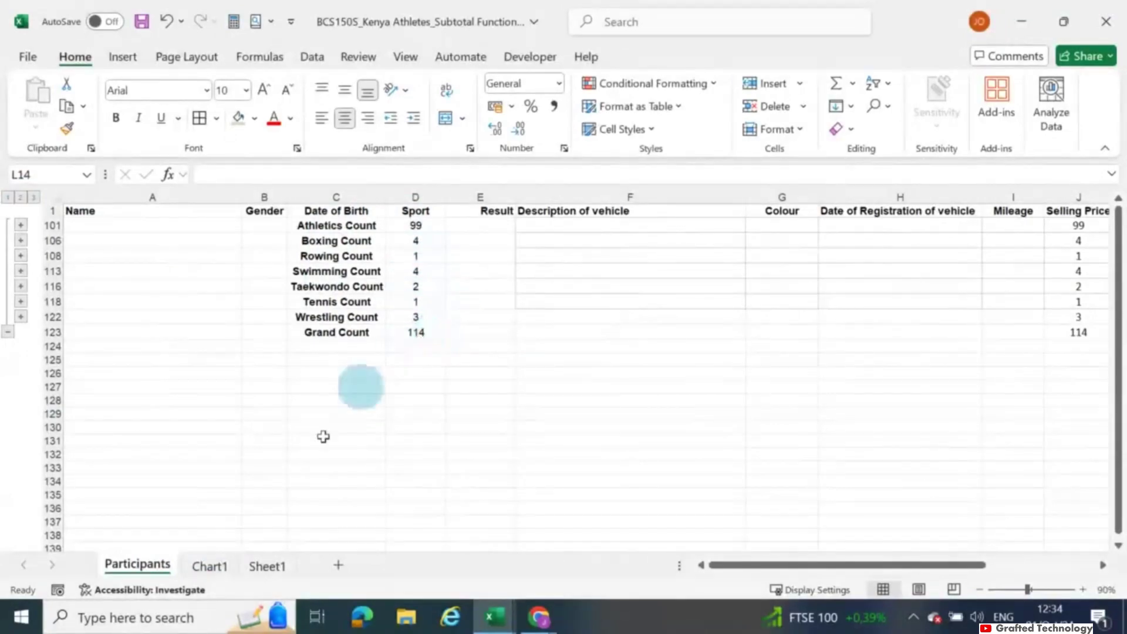
click(218, 567)
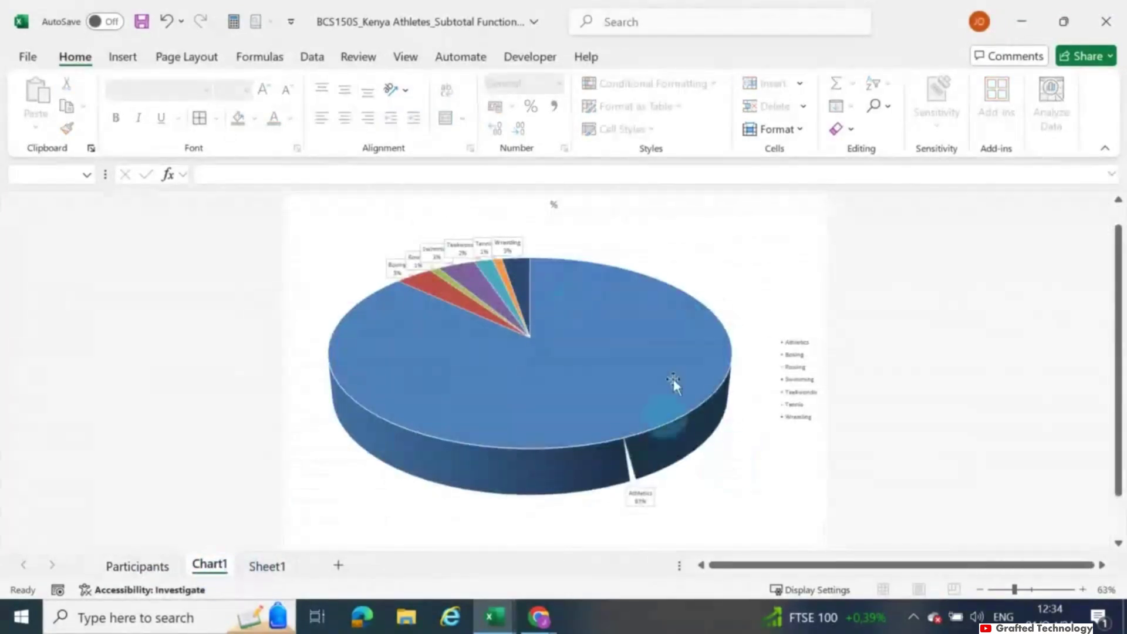